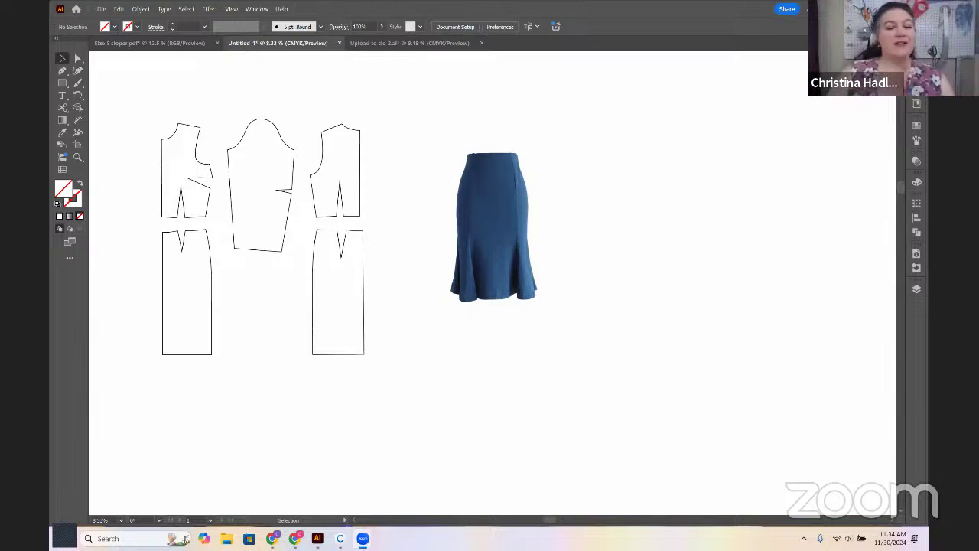
Examine the panel seams and flared hem of the blue skirt in the reference photo
click(520, 240)
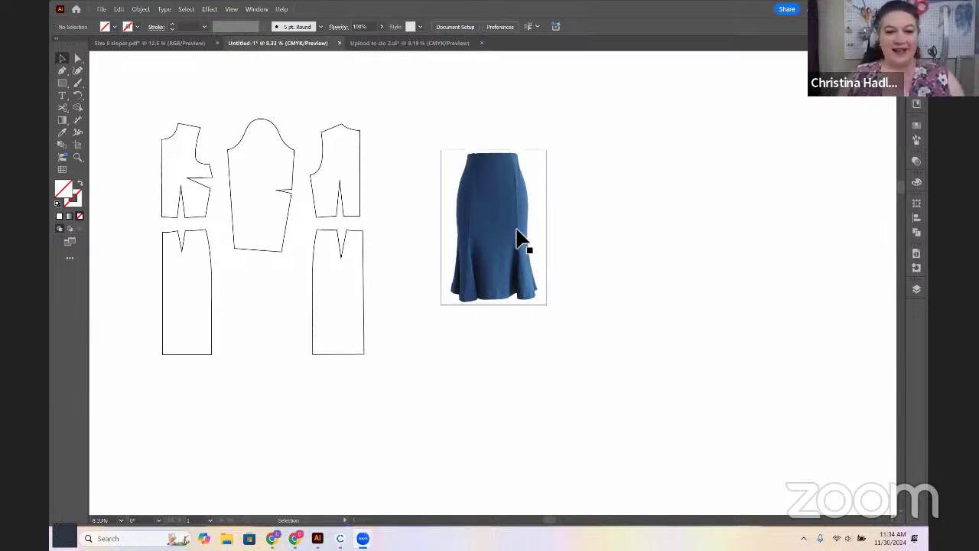
key(ctrl+plus)
key(ctrl+plus)
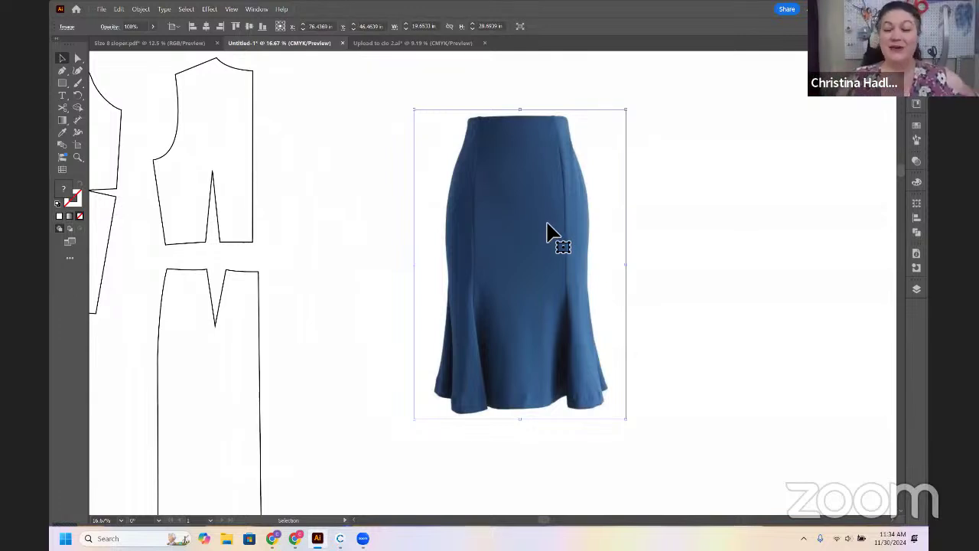
scroll(523, 312, up, 1)
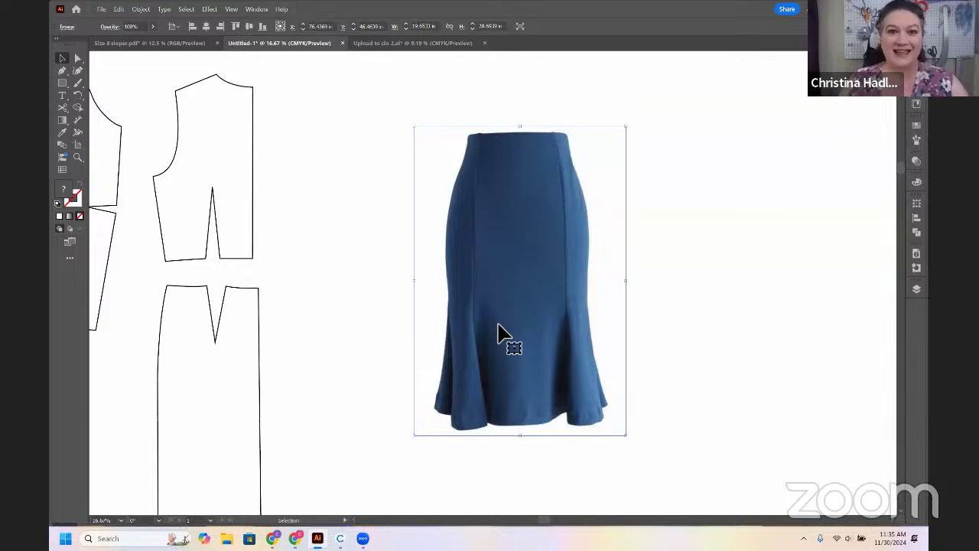
drag(402, 315, 492, 275)
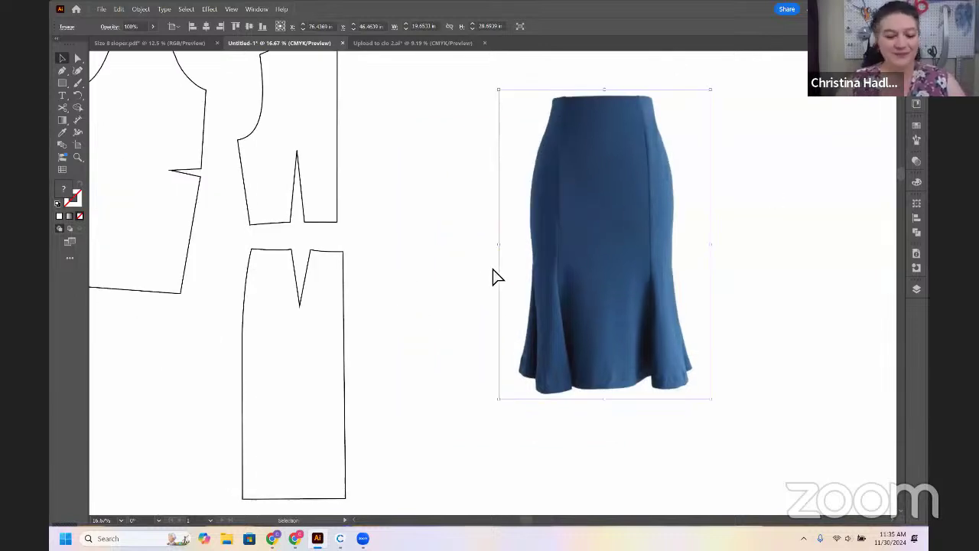
scroll(494, 278, down, 2)
drag(390, 338, 415, 256)
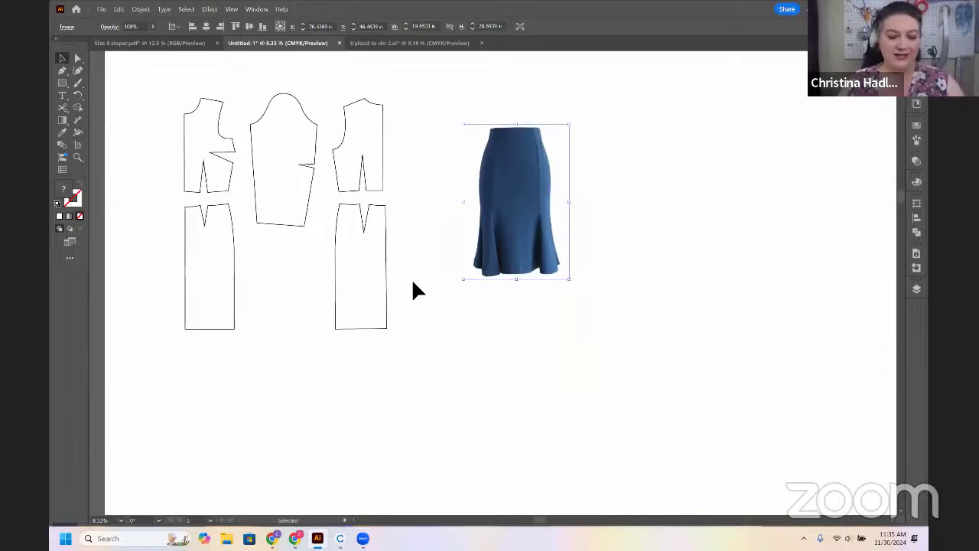
Place the front and back skirt slopers together in the empty area to the right of the skirt photo
key(a)
drag(406, 273, 191, 386)
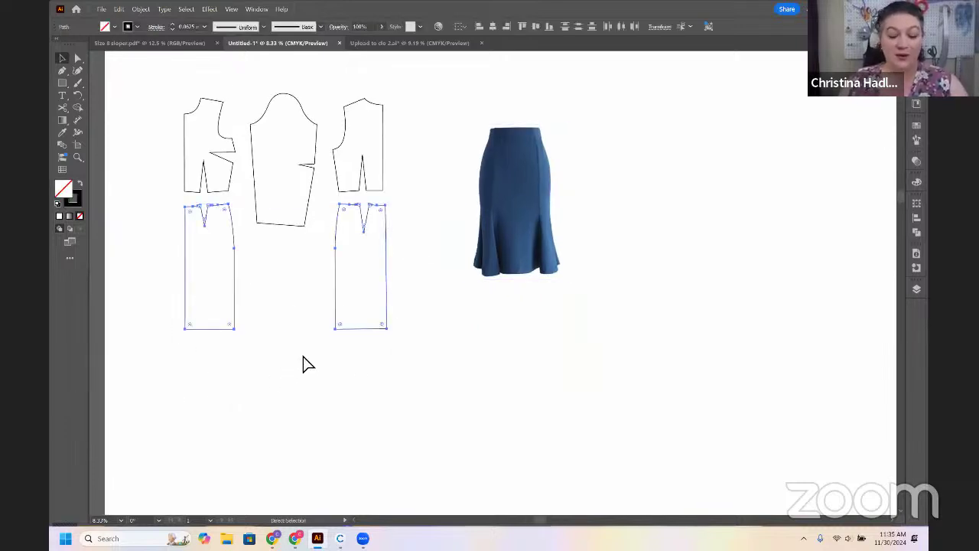
key(v)
drag(386, 295, 826, 250)
drag(660, 270, 601, 321)
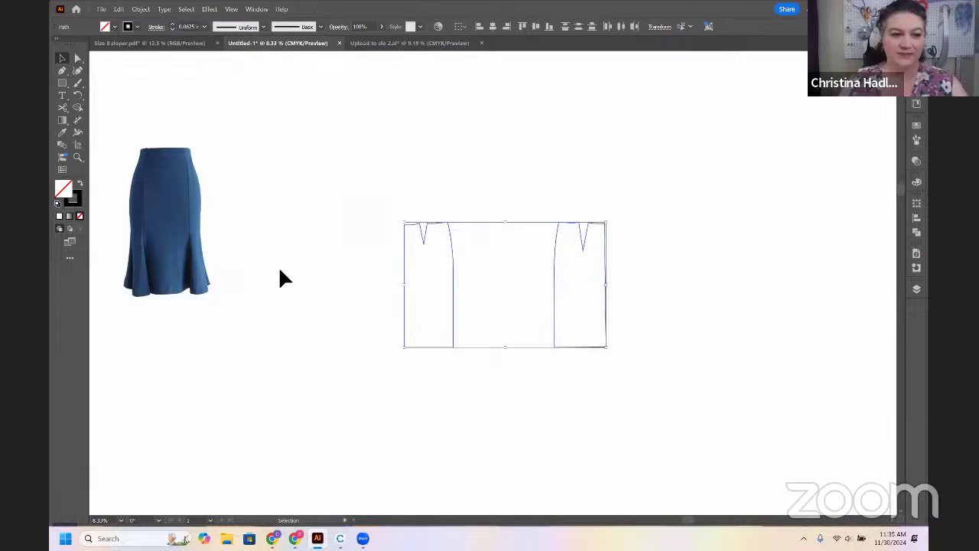
drag(279, 278, 285, 198)
drag(433, 238, 453, 246)
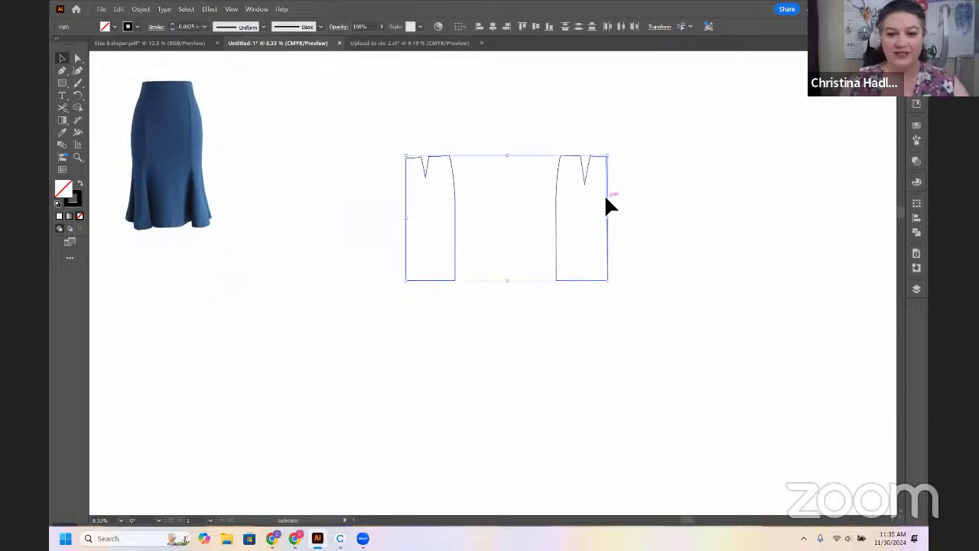
drag(605, 197, 592, 271)
click(666, 266)
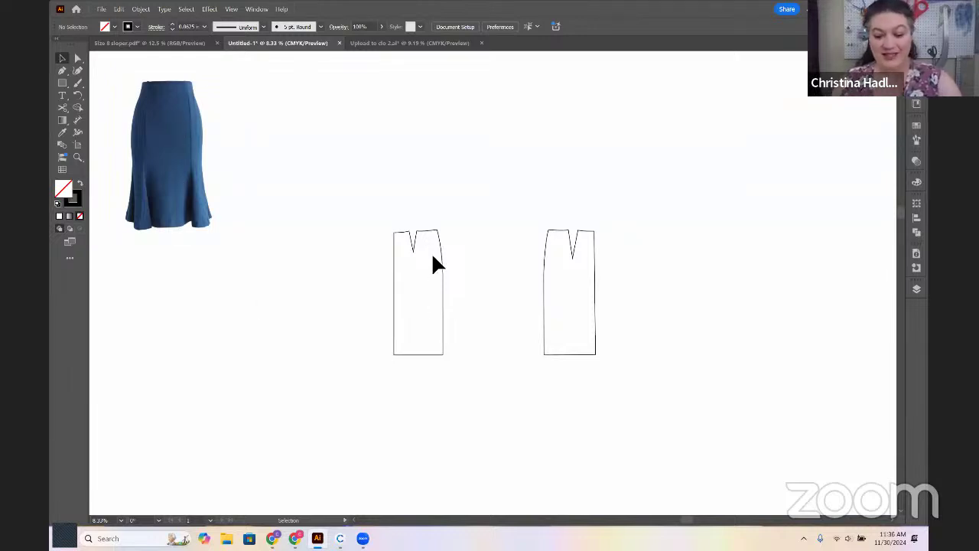
Draw a vertical seam line from the dart tip to the hem on both the front and back skirt slopers
key(backslash)
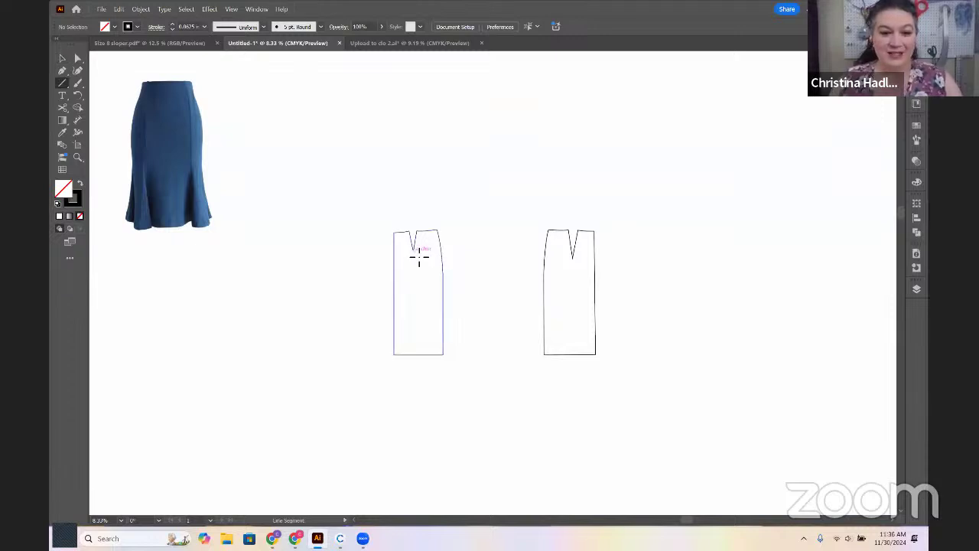
drag(414, 251, 414, 354)
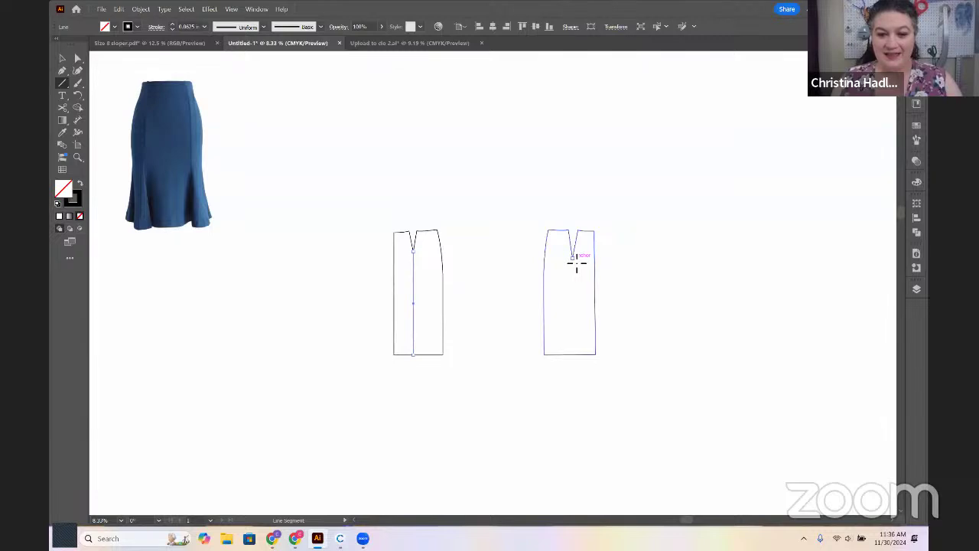
drag(576, 266, 573, 357)
key(v)
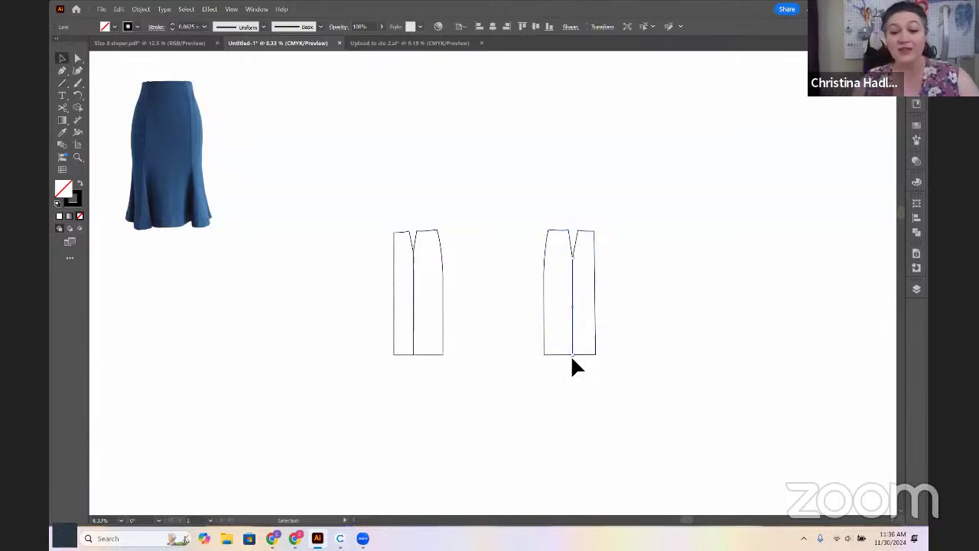
click(535, 381)
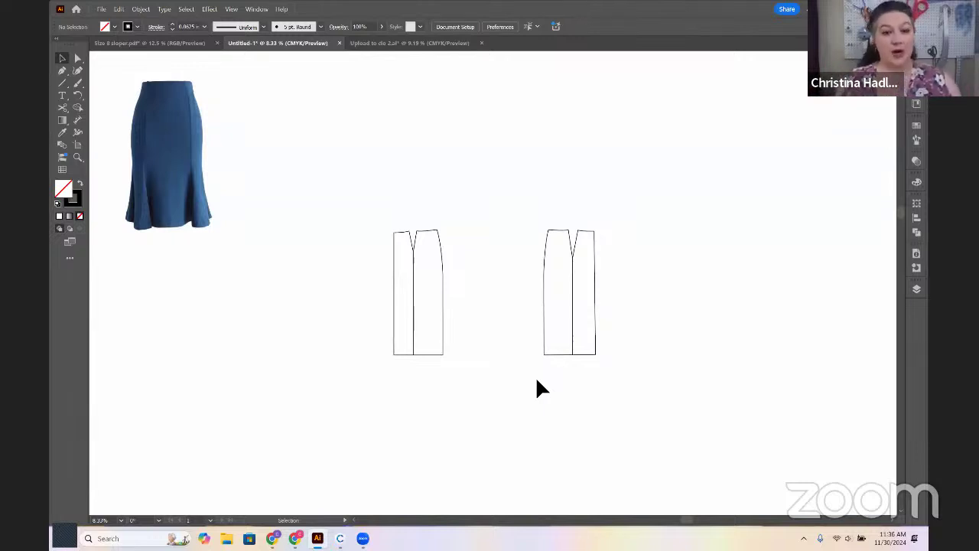
Cut the back skirt outline with the Scissors tool at the dart tip and where the seam line meets the hem
click(578, 231)
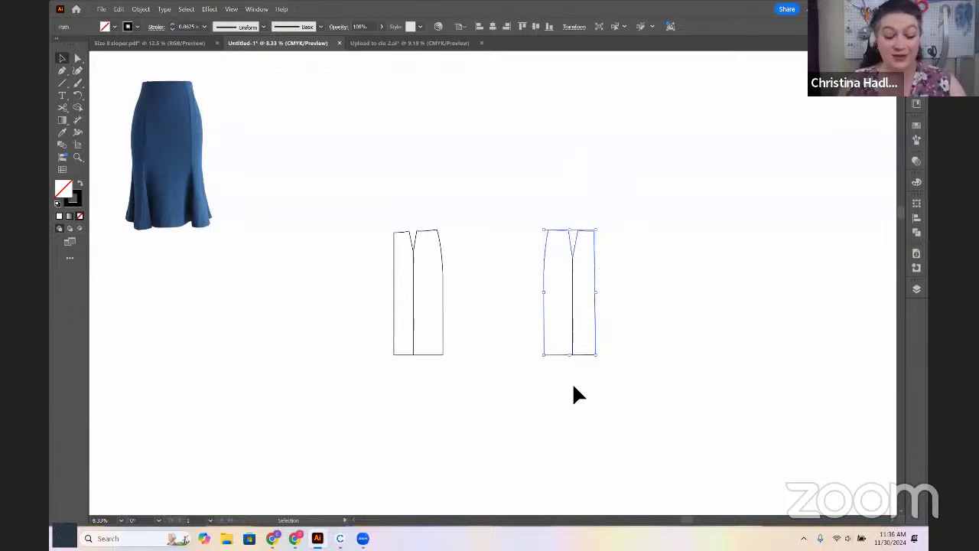
key(c)
click(579, 258)
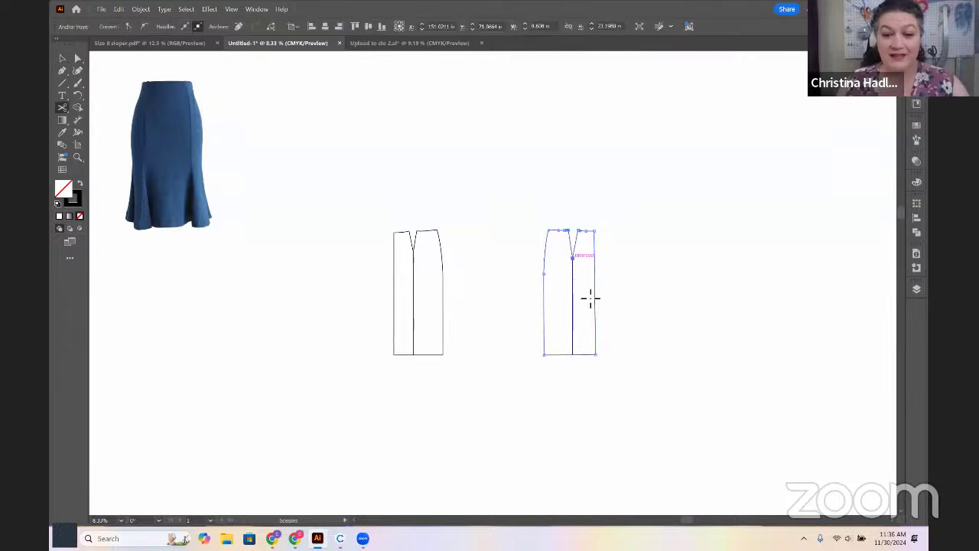
click(576, 355)
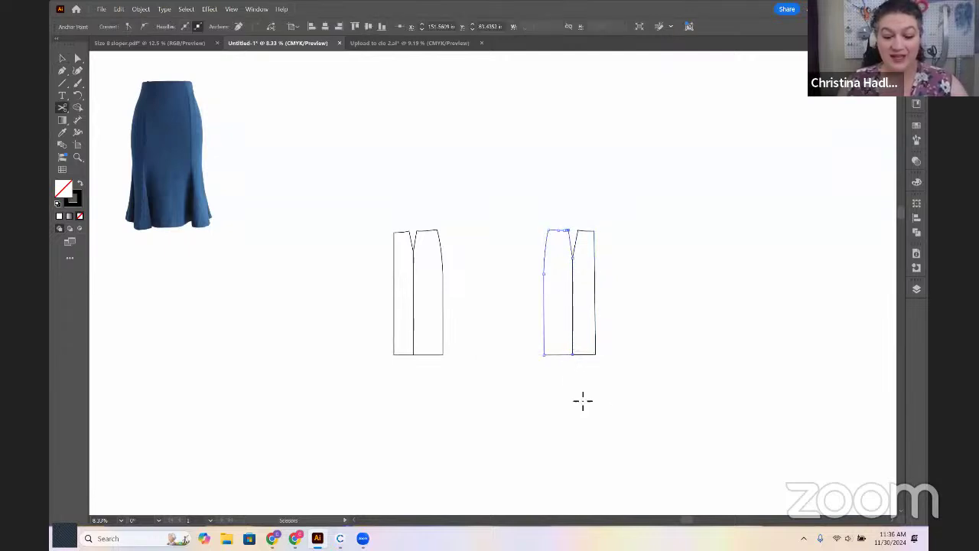
key(v)
click(564, 383)
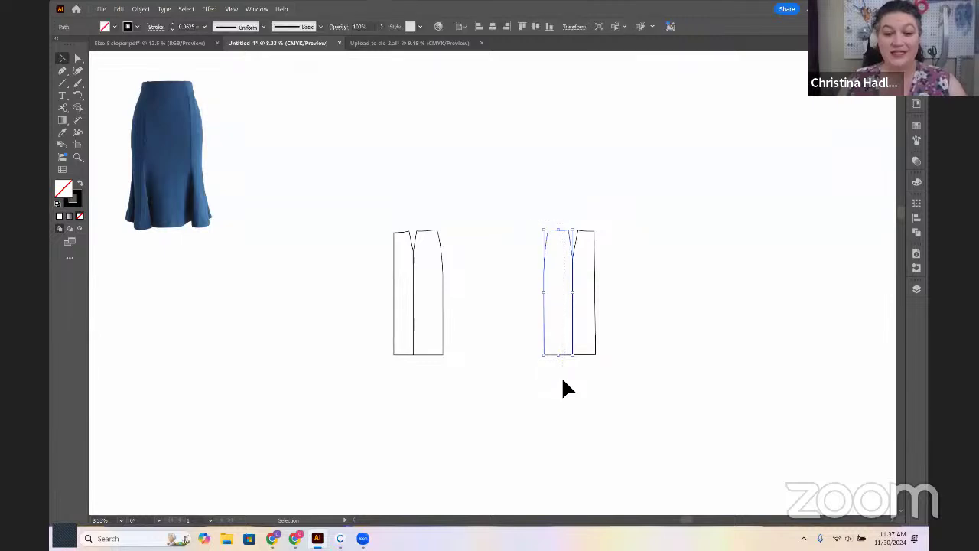
drag(616, 222, 586, 367)
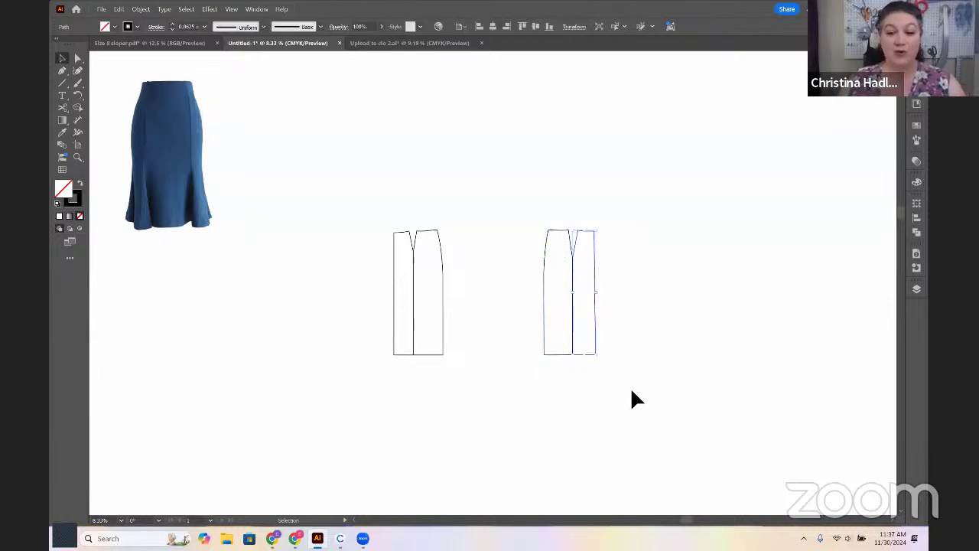
click(661, 349)
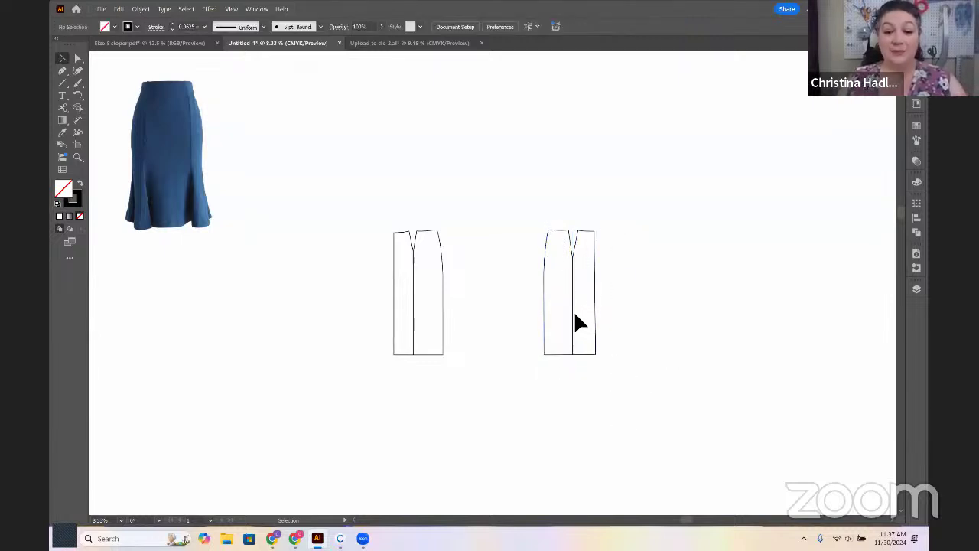
click(572, 313)
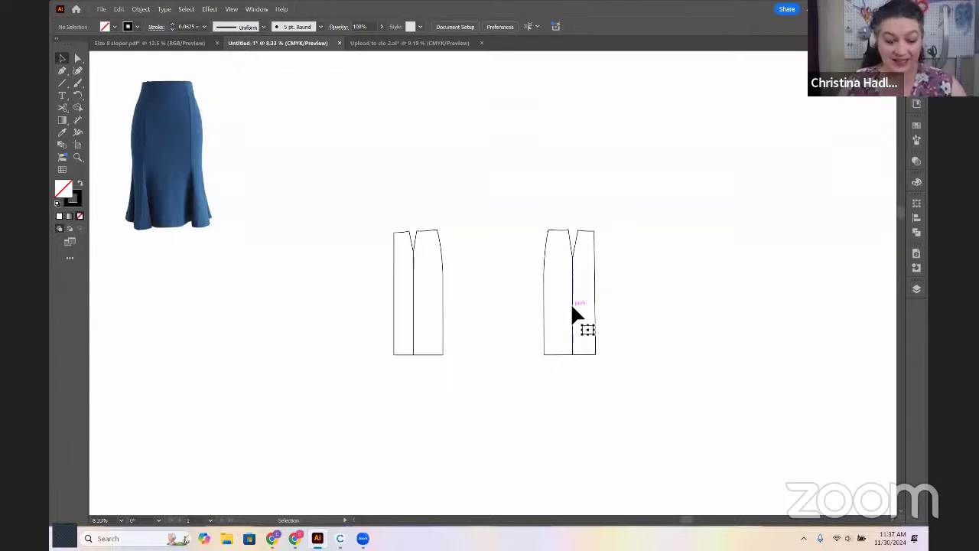
click(546, 282)
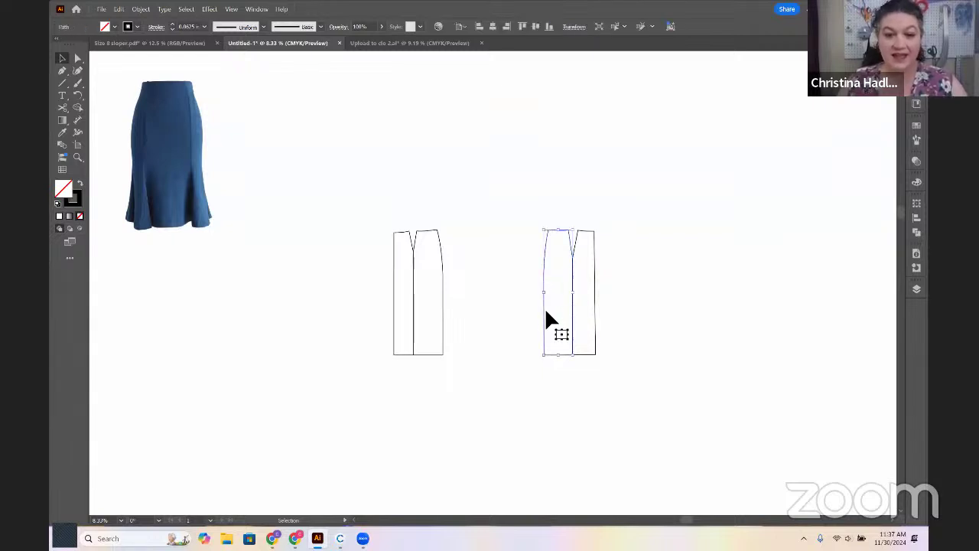
drag(541, 305, 534, 308)
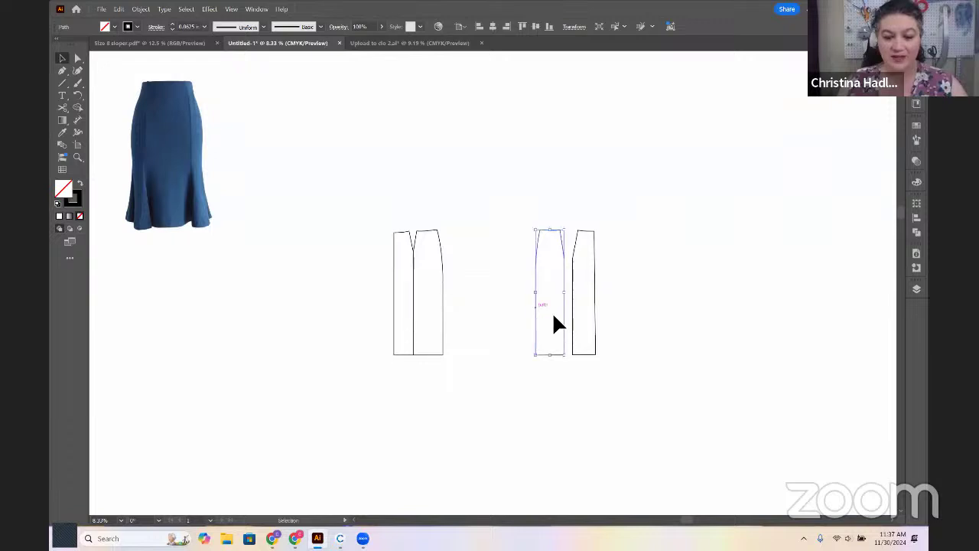
key(ctrl+z)
click(666, 288)
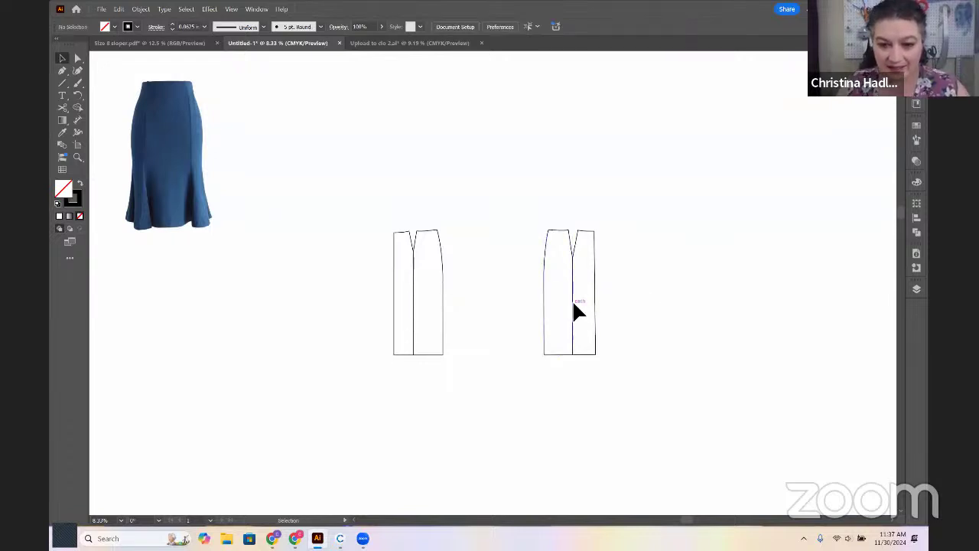
Move the side-back panel together with its seam line a small distance away from the center-back panel
click(543, 306)
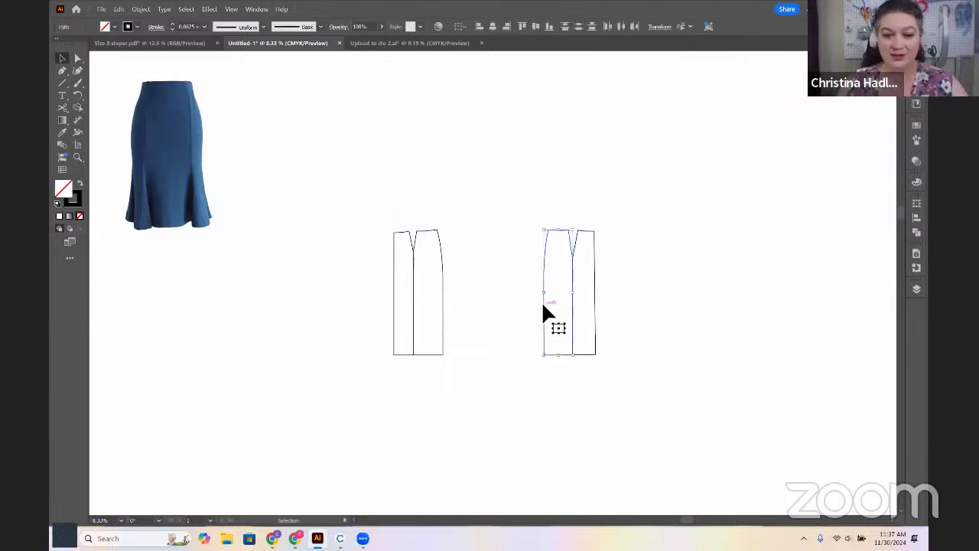
drag(543, 306, 533, 305)
click(646, 312)
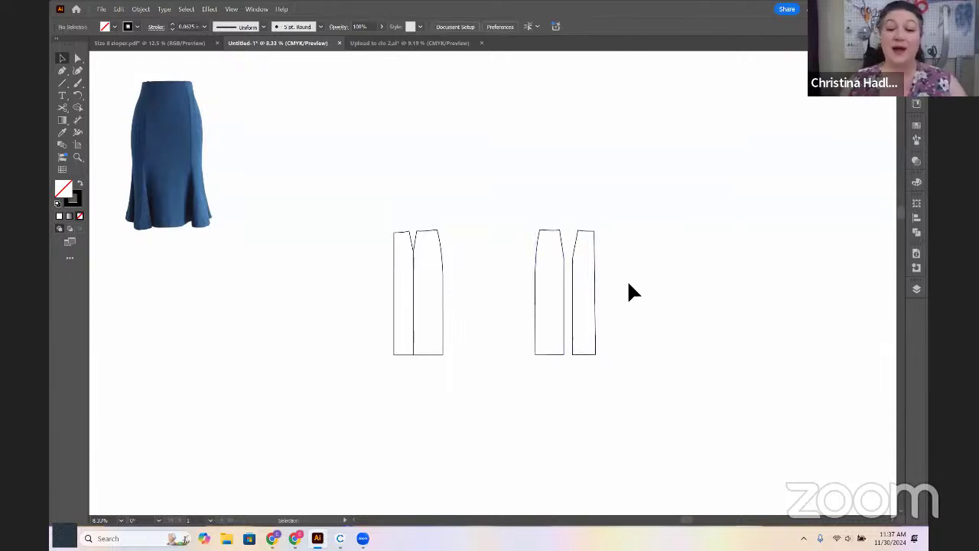
Join the side-back panel's outline to its seam line at the dart tip with the Corner option
key(ctrl+plus)
key(ctrl+plus)
key(ctrl+plus)
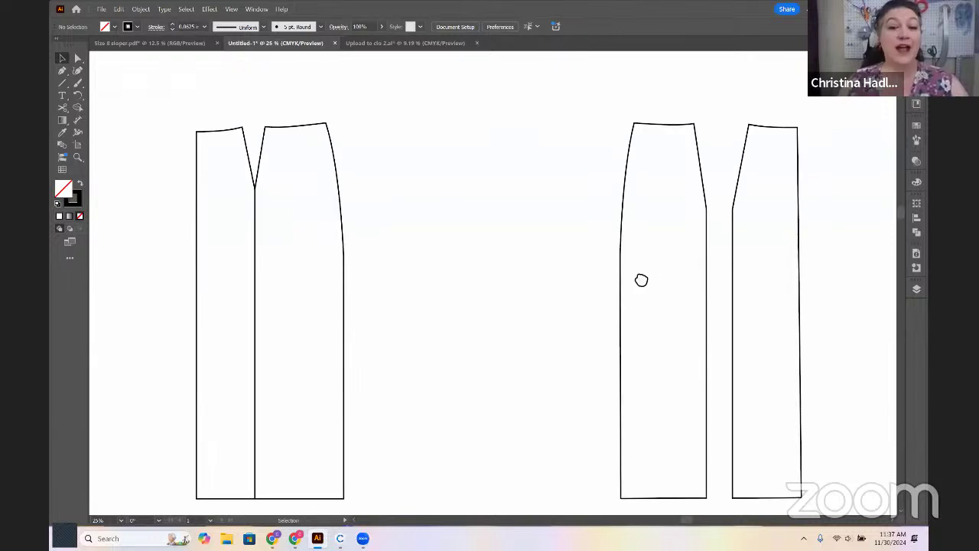
drag(641, 280, 522, 286)
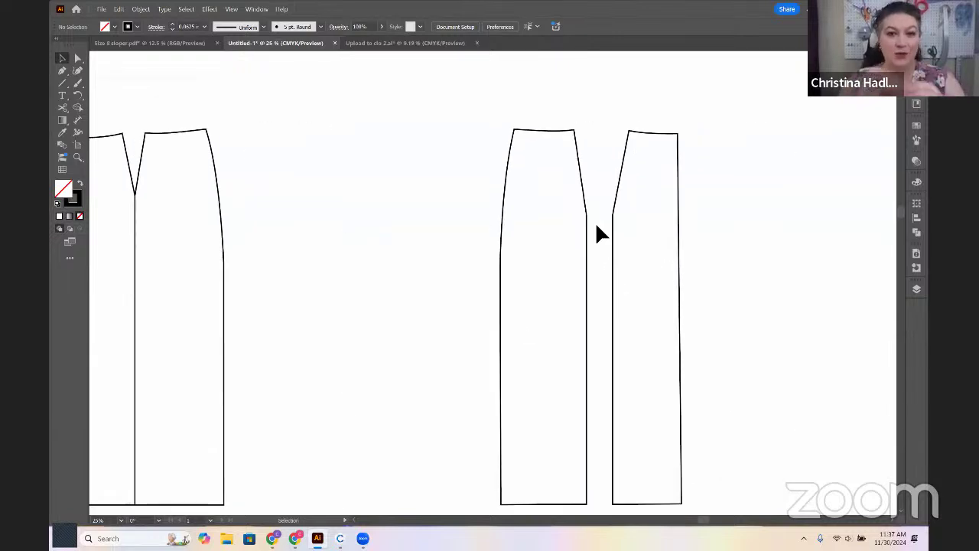
key(a)
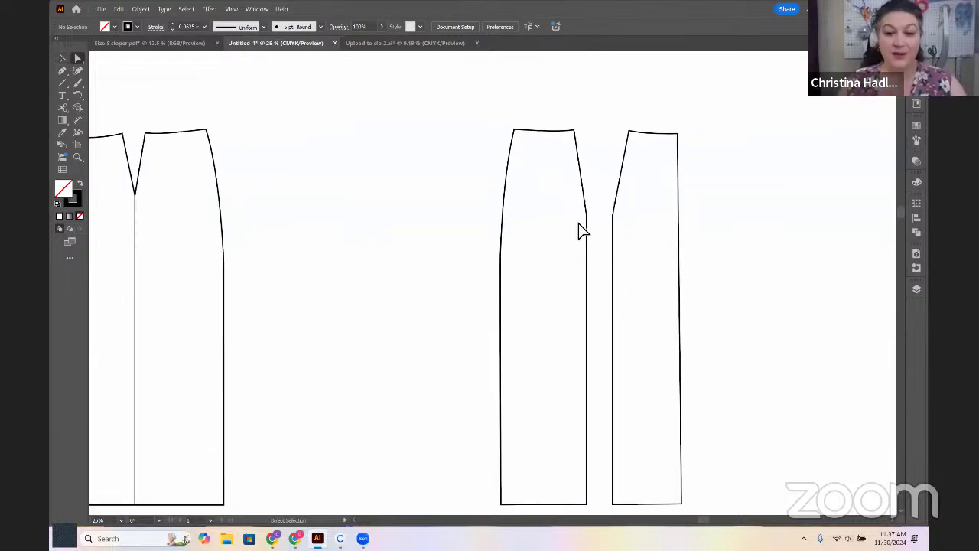
click(584, 234)
key(ctrl+j)
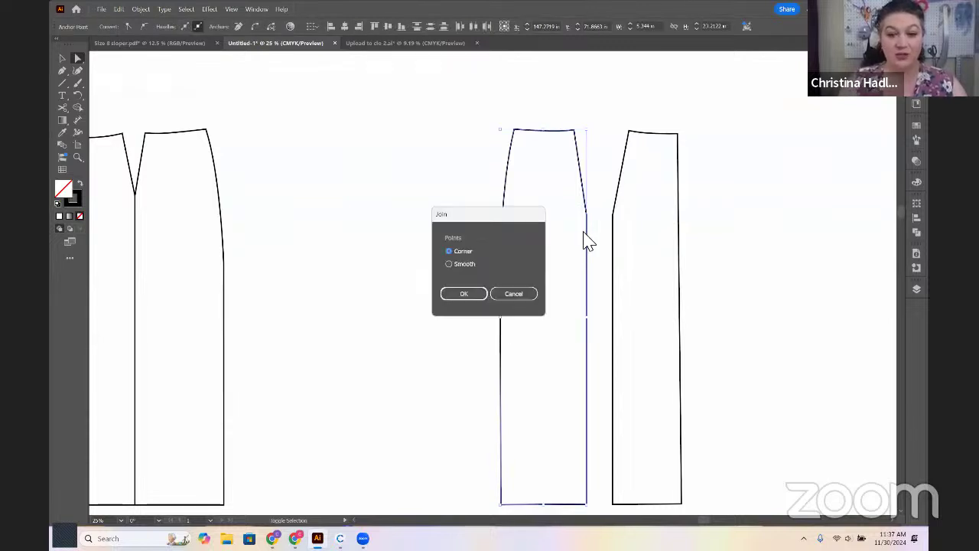
key(Return)
Join the center-back panel's outline to its seam line
scroll(616, 376, down, 2)
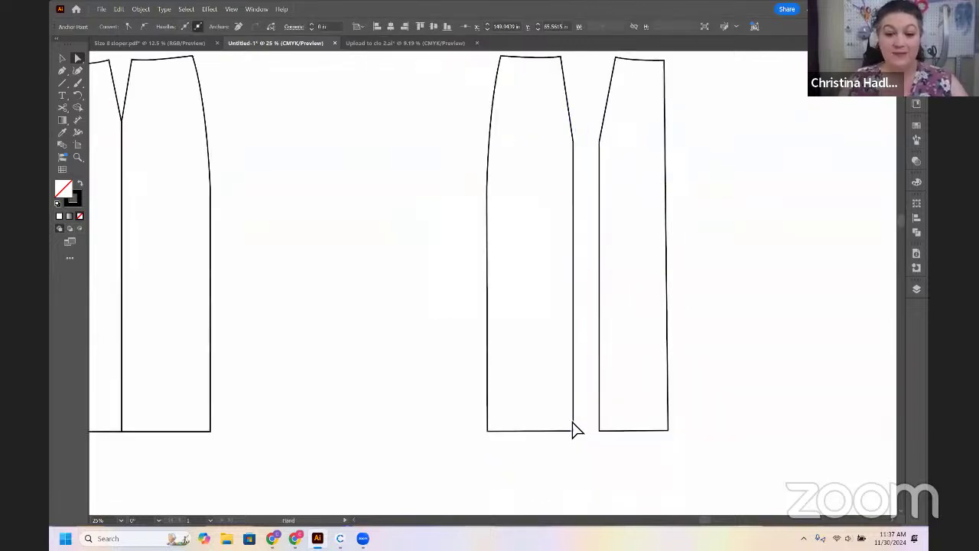
drag(583, 425, 607, 448)
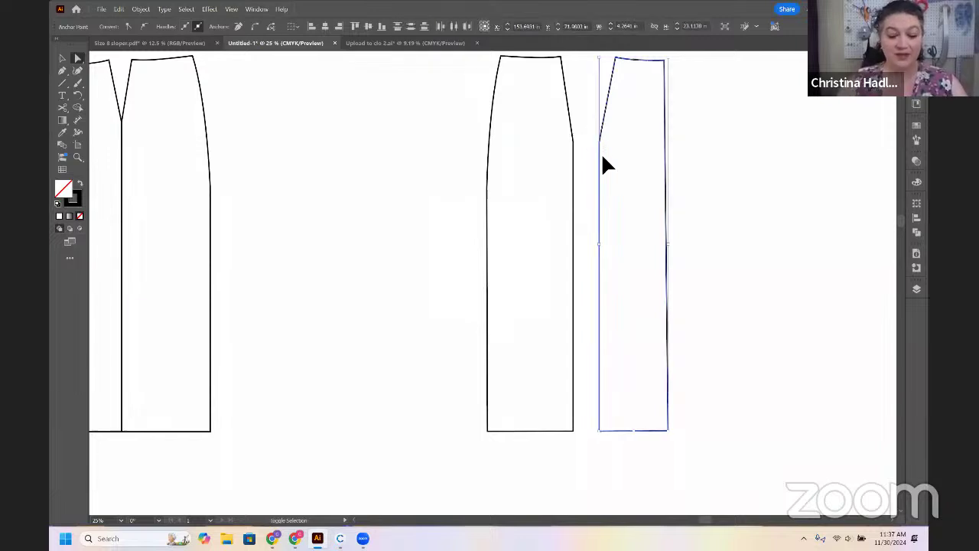
key(ctrl+j)
key(Return)
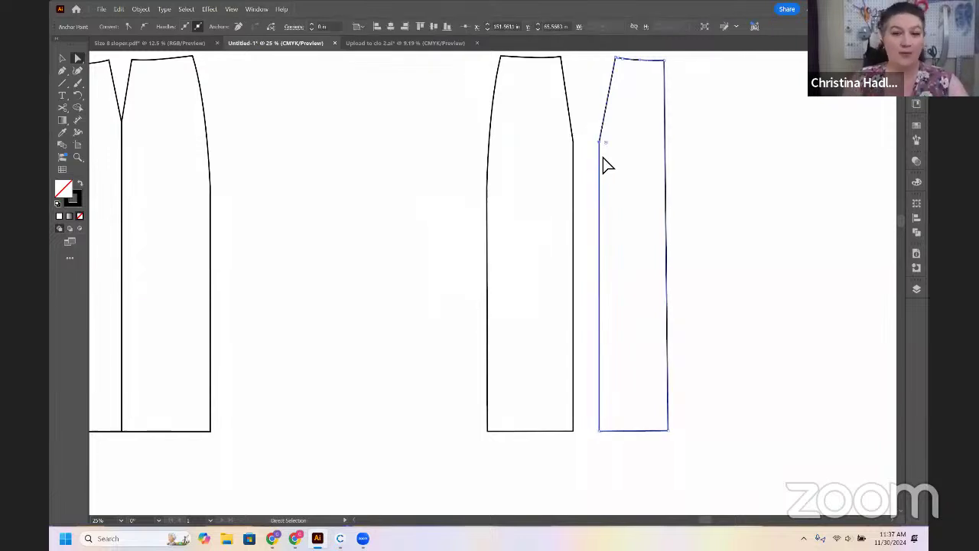
key(ctrl+minus)
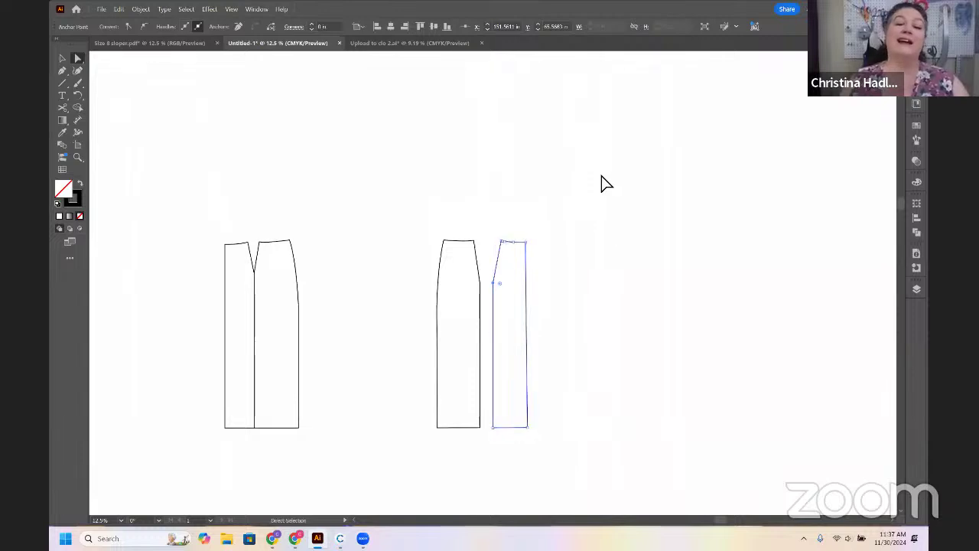
key(ctrl+minus)
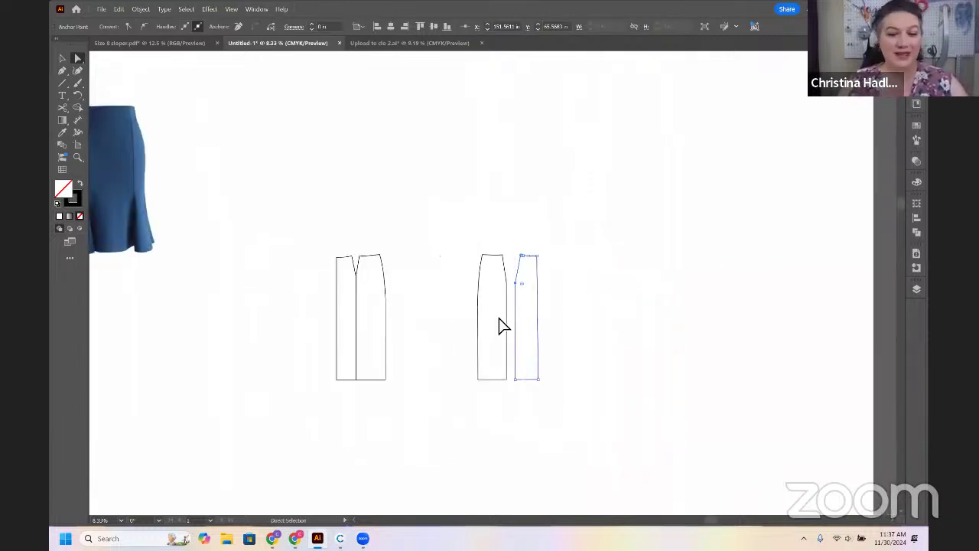
drag(498, 326, 579, 329)
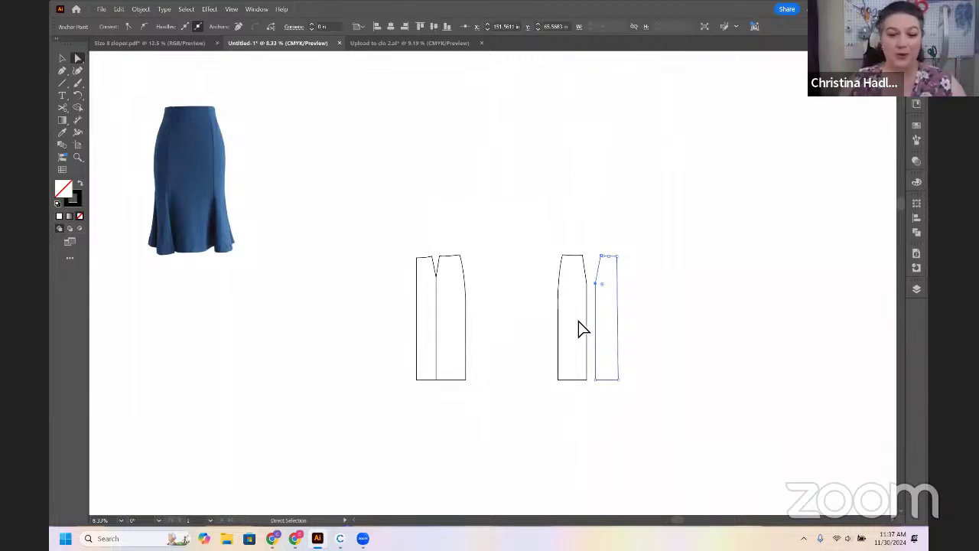
Extend the front skirt's vertical seam line up past the dart tip and slightly below the hem
click(436, 330)
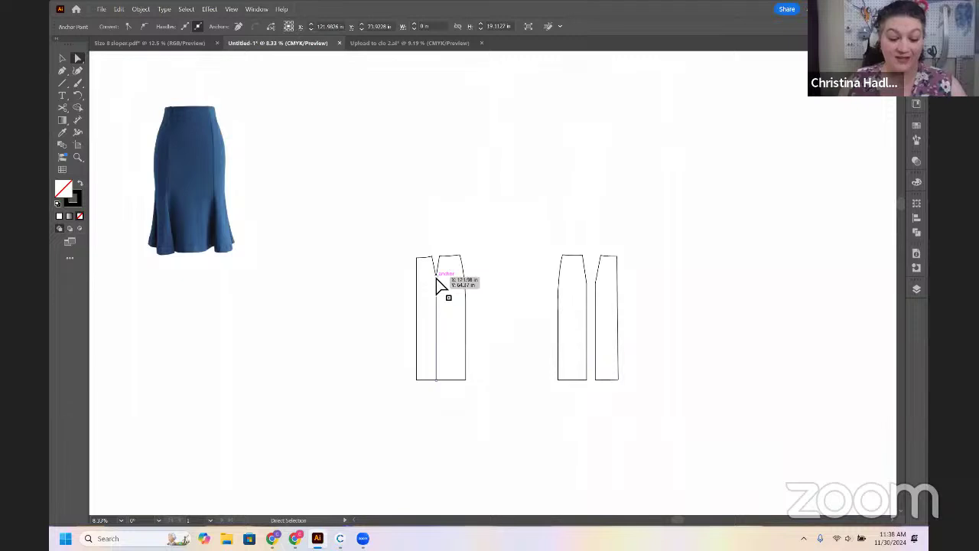
key(v)
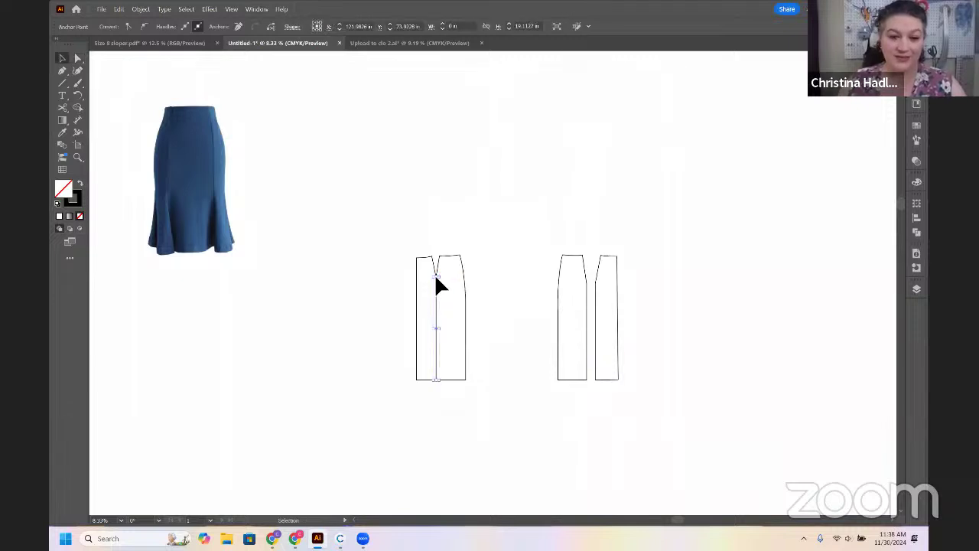
drag(435, 276, 435, 264)
key(ctrl+z)
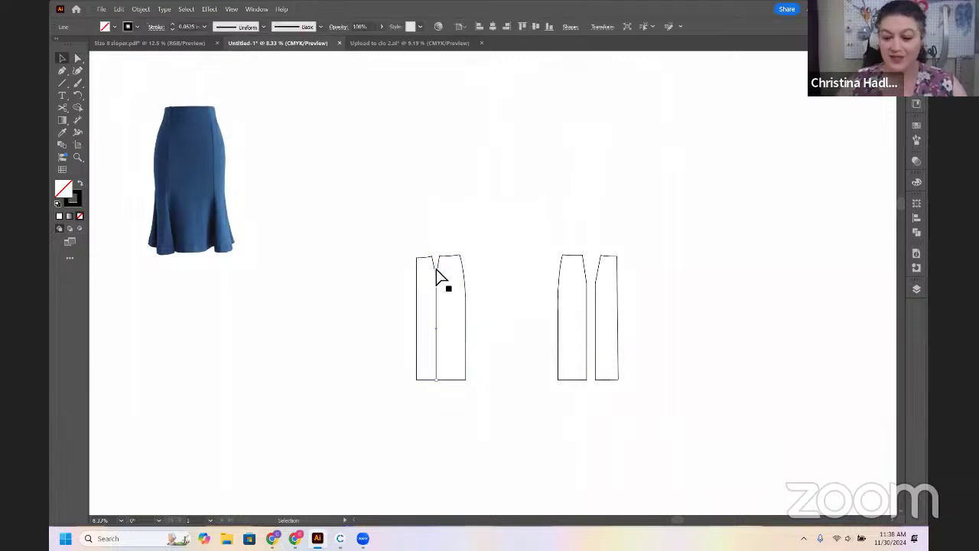
key(ctrl+plus)
key(ctrl+plus)
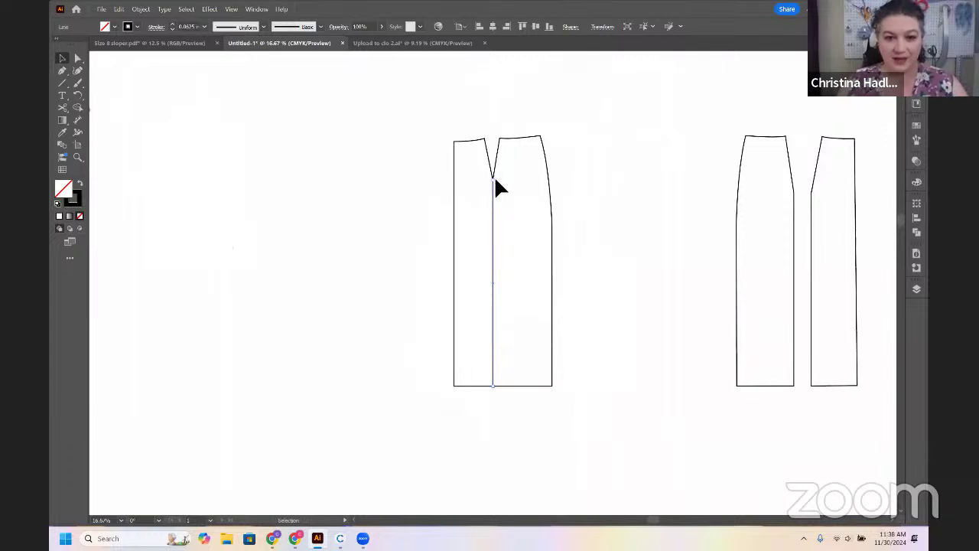
drag(491, 173, 491, 146)
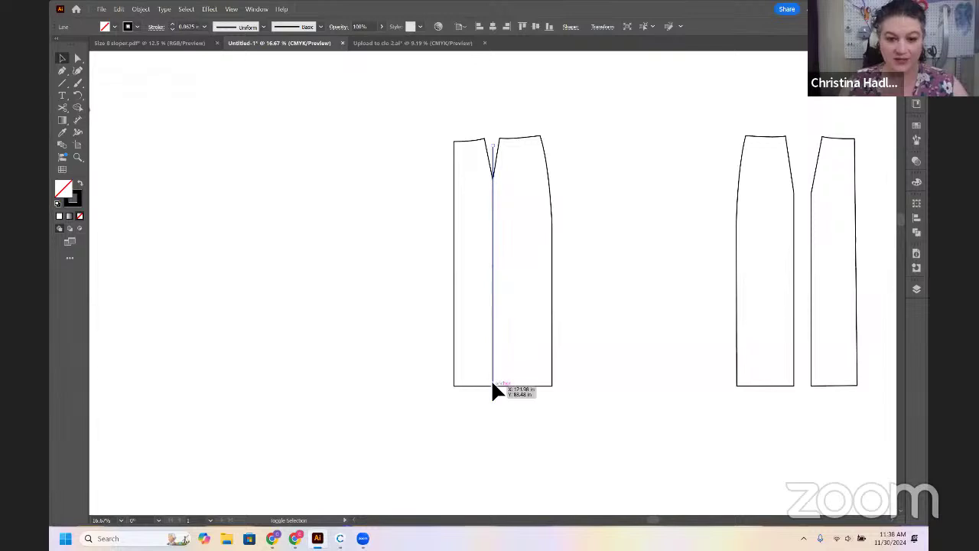
drag(492, 385, 492, 394)
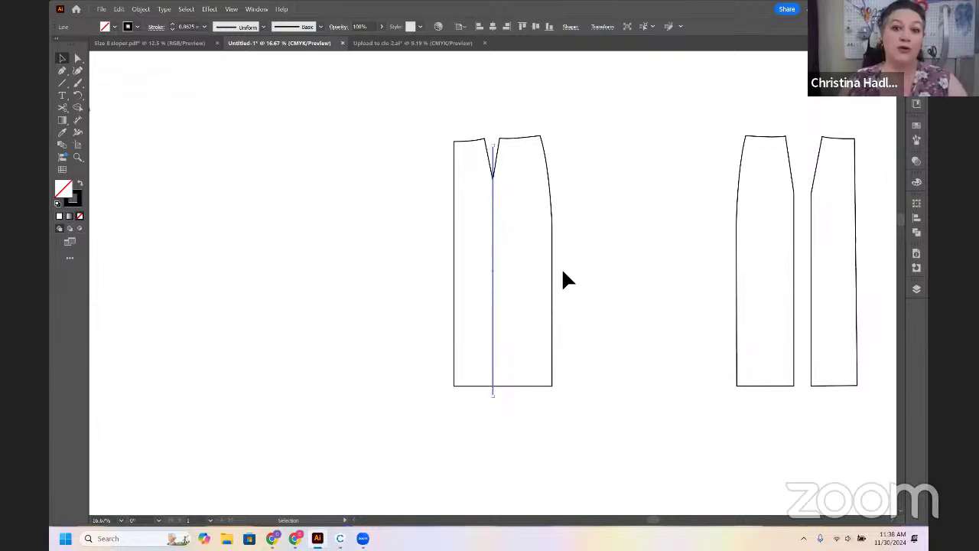
Split the front skirt along the seam line with Divide Objects Below and move the side-front panel slightly away from the center-front panel
click(505, 261)
click(493, 329)
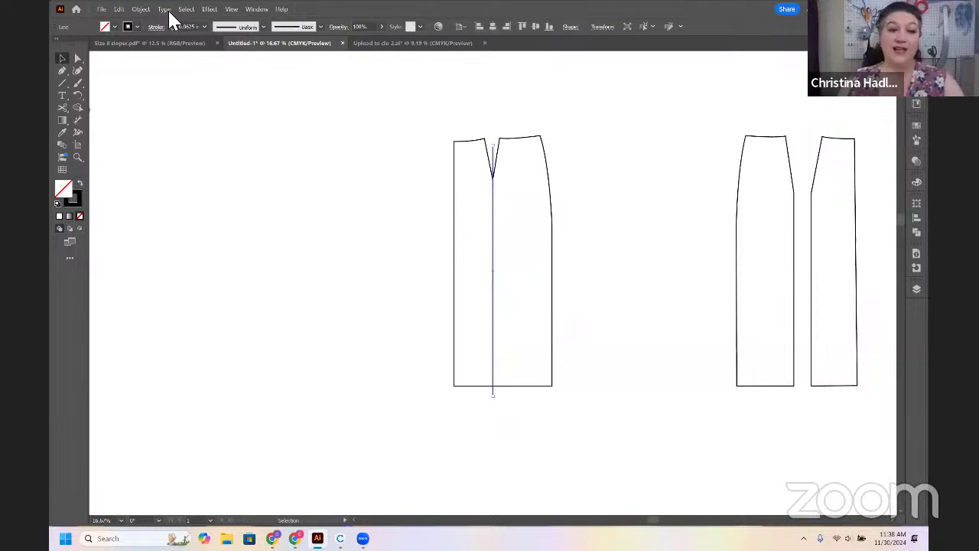
click(140, 9)
mouse_move(184, 314)
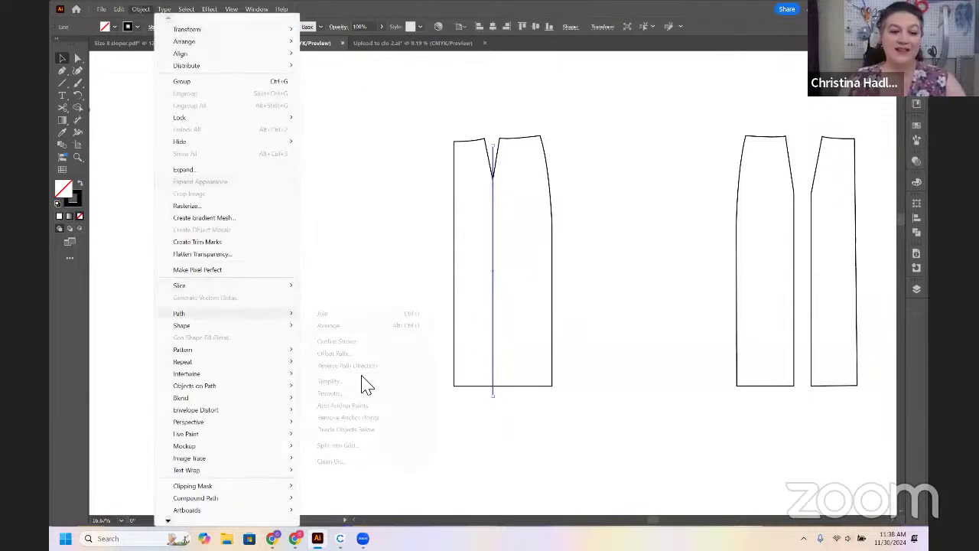
click(366, 429)
click(568, 209)
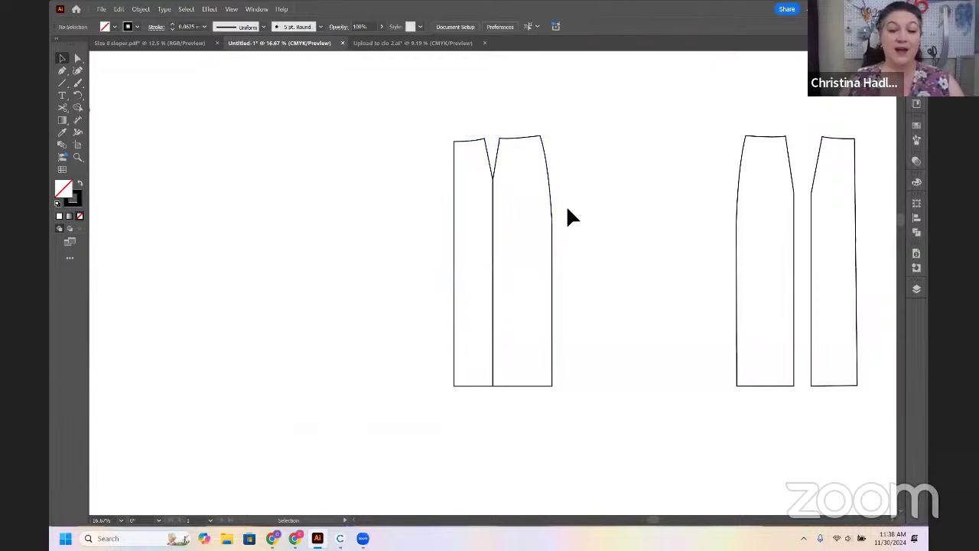
drag(556, 226, 569, 227)
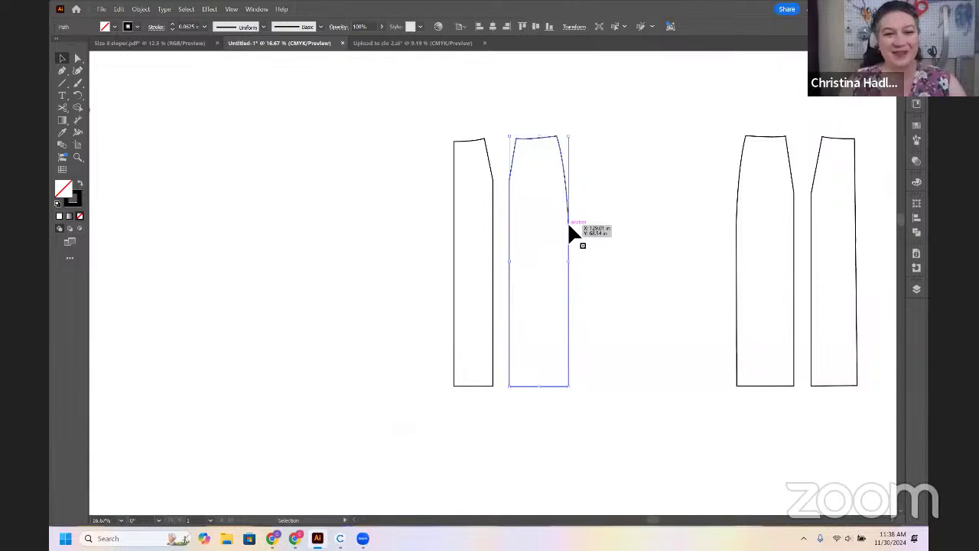
key(ctrl+minus)
key(ctrl+minus)
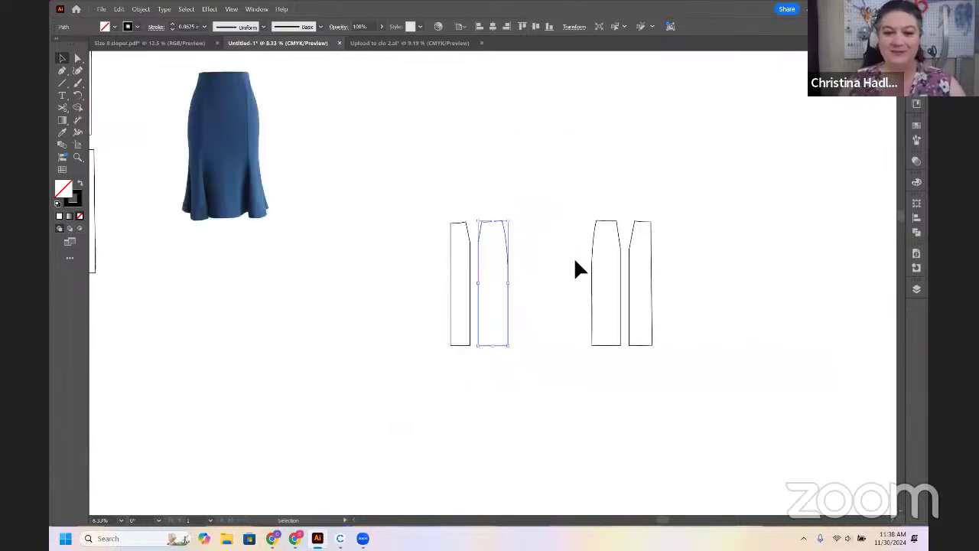
scroll(579, 267, down, 2)
scroll(579, 268, right, 2)
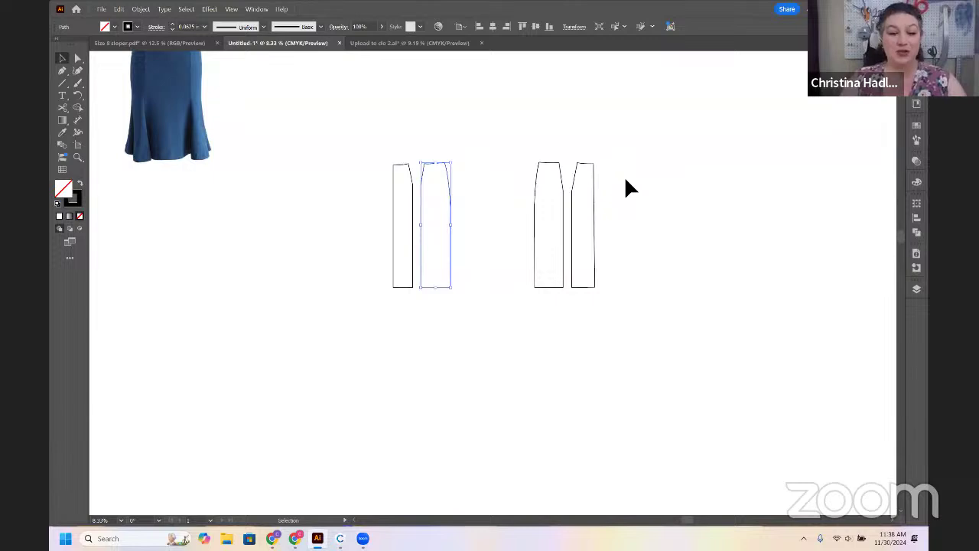
scroll(650, 229, up, 3)
scroll(650, 229, left, 1)
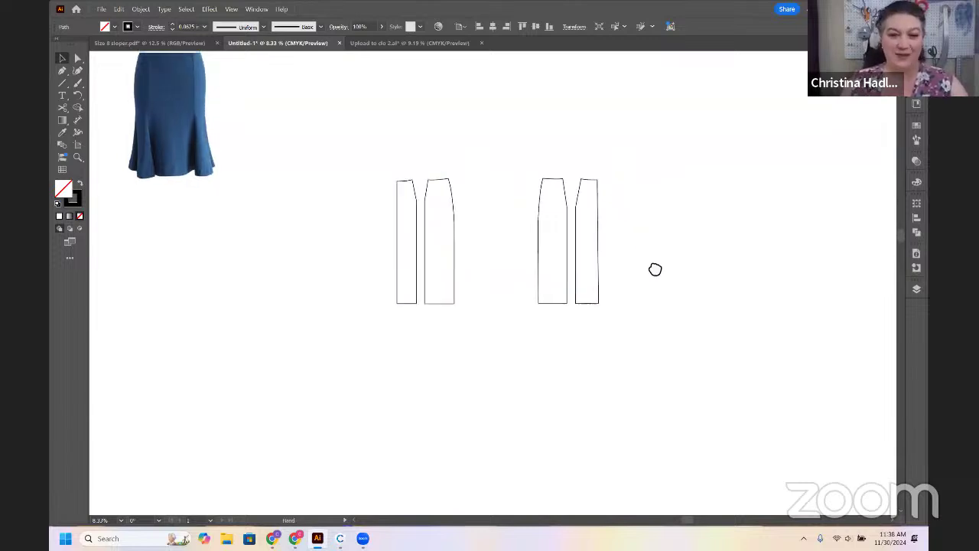
drag(366, 397, 673, 164)
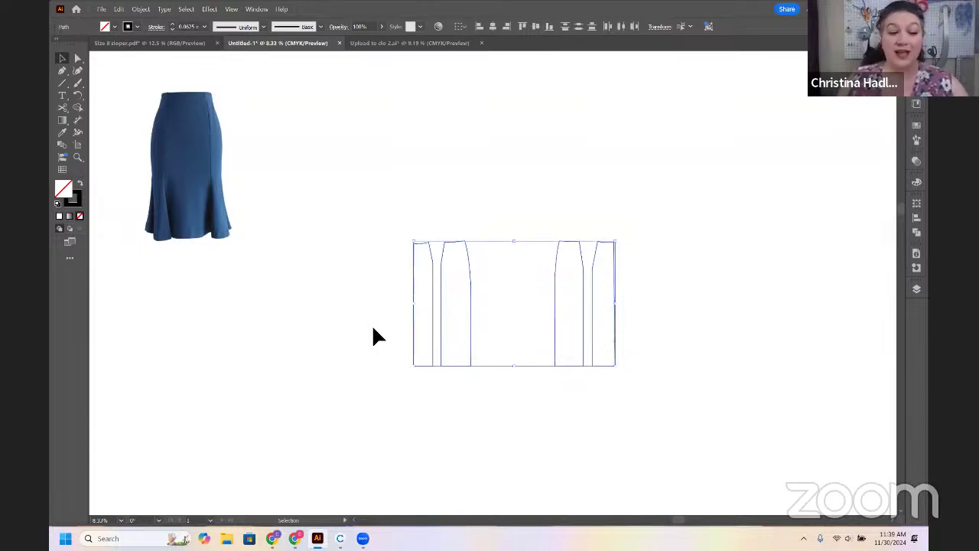
click(631, 313)
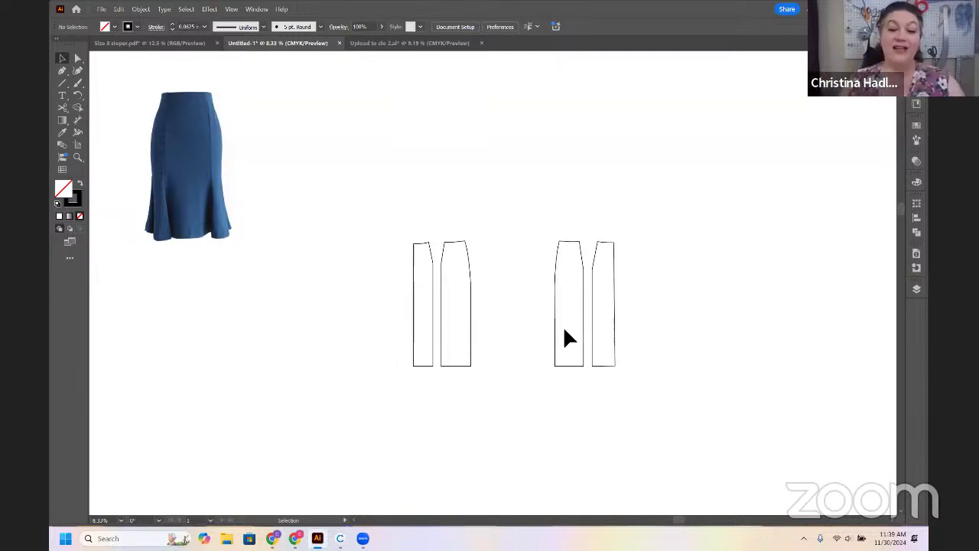
click(422, 366)
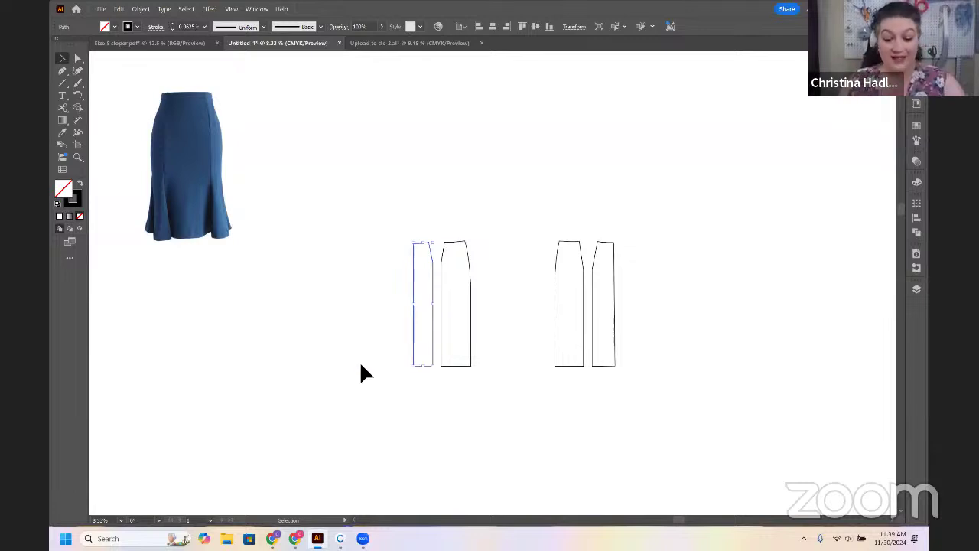
Draw a horizontal line just below all four skirt panels and align the panels' bottom edges to it
key(backslash)
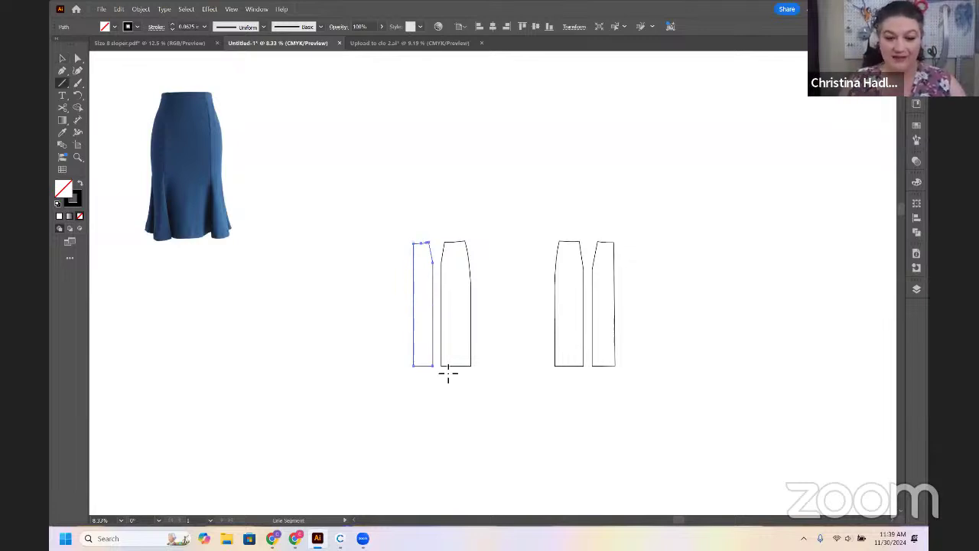
drag(383, 369, 656, 372)
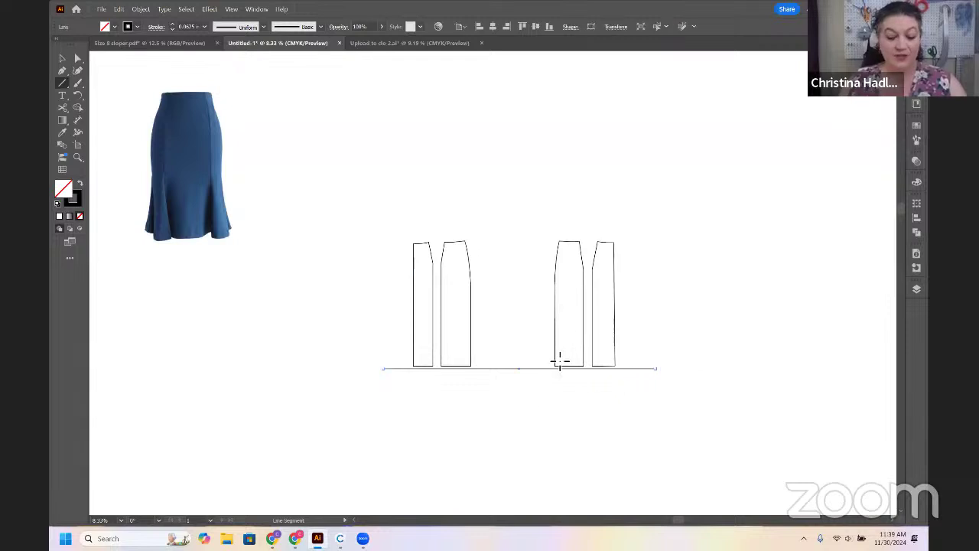
key(v)
drag(636, 255, 382, 416)
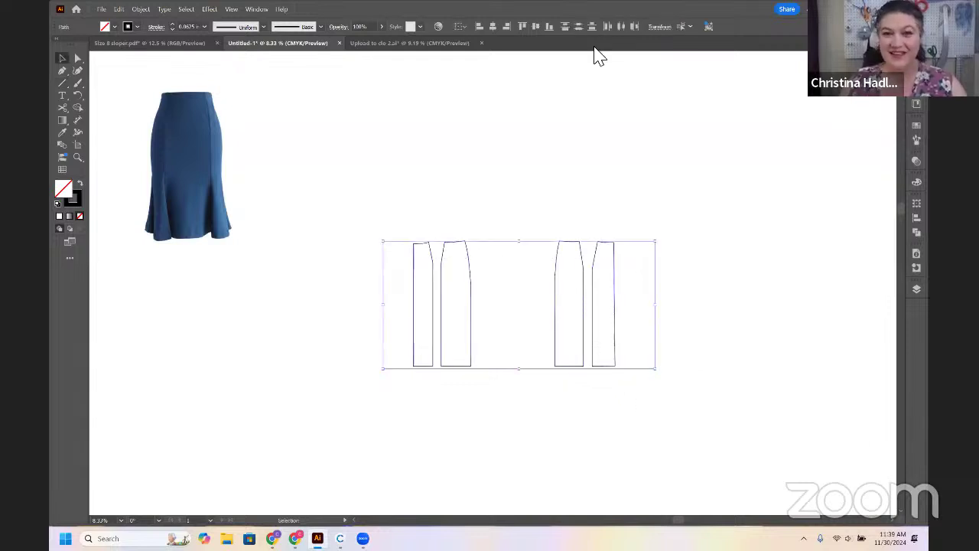
click(549, 27)
click(605, 390)
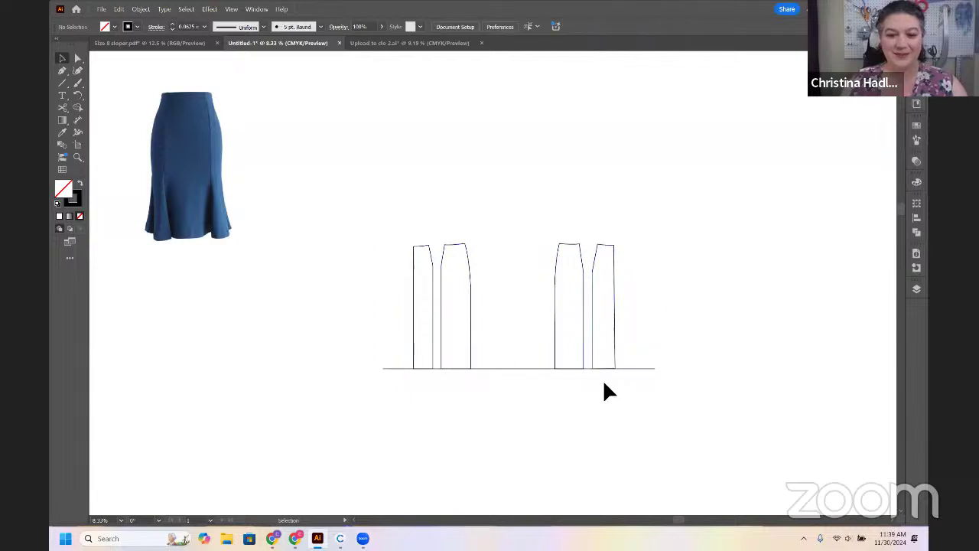
Start a numeric Move of the horizontal hem line with a horizontal offset of 0 in
click(520, 369)
right_click(520, 369)
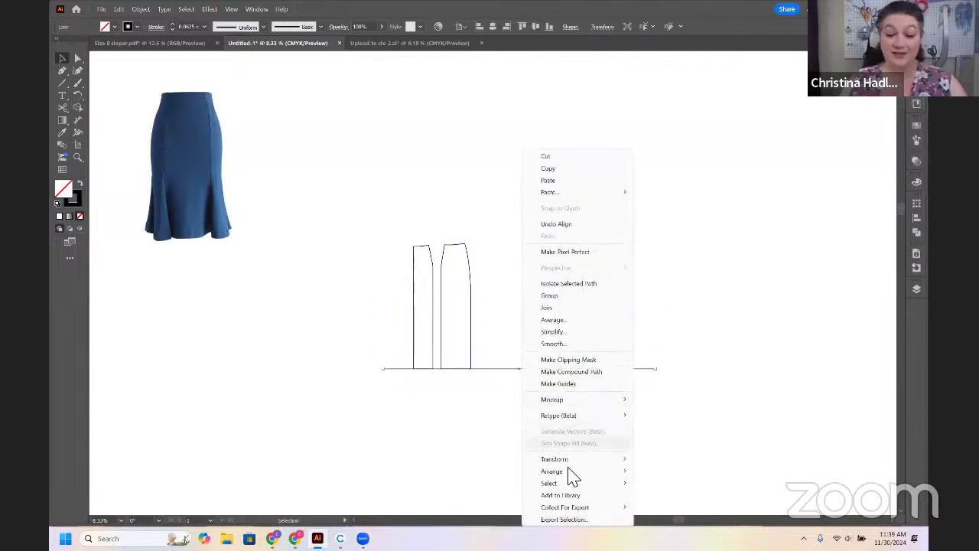
mouse_move(574, 463)
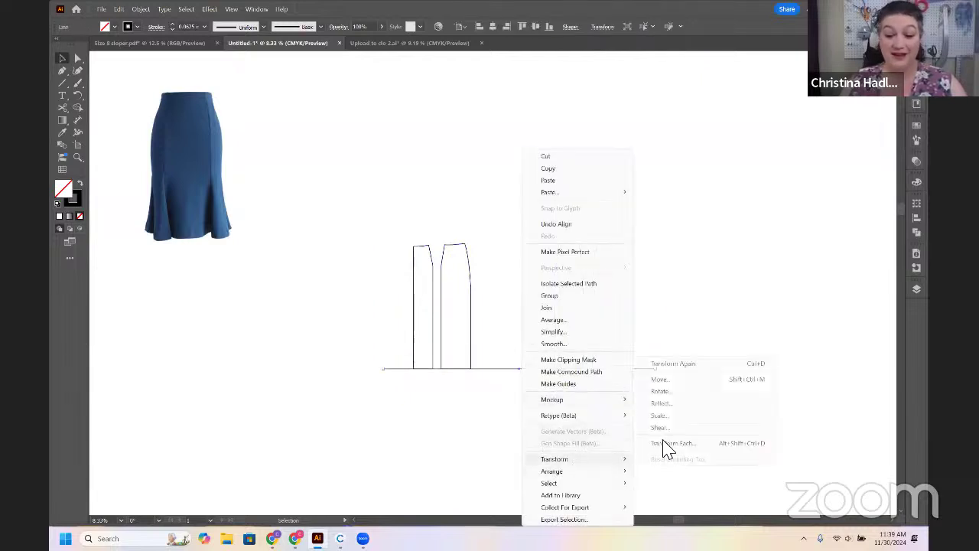
click(679, 380)
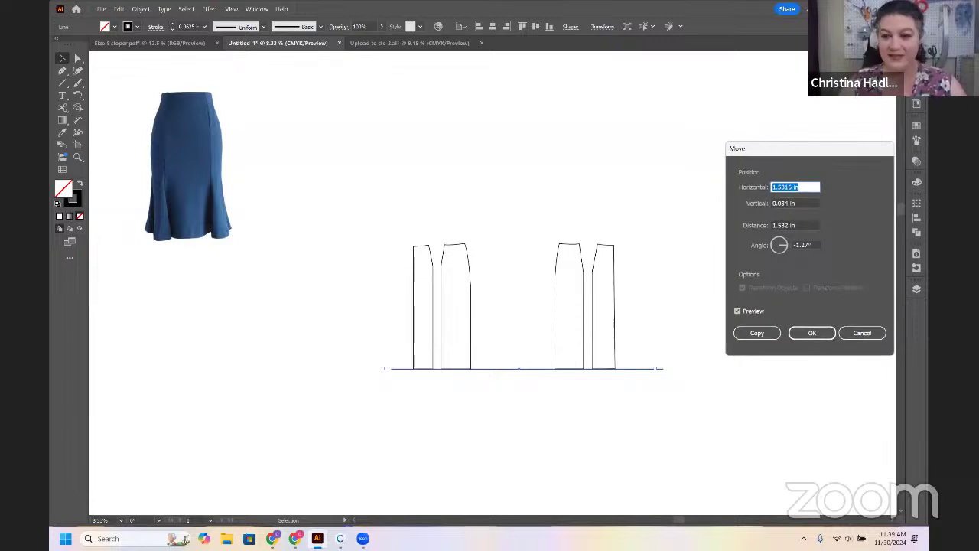
text(0)
key(Tab)
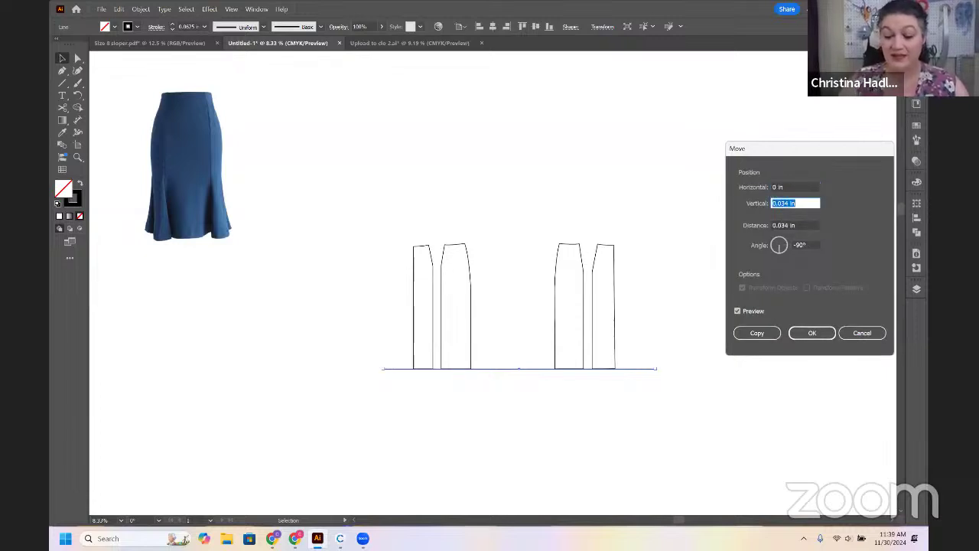
Try vertical offsets of -10 in and -7 in for moving the hem line up
text(-10)
key(Tab)
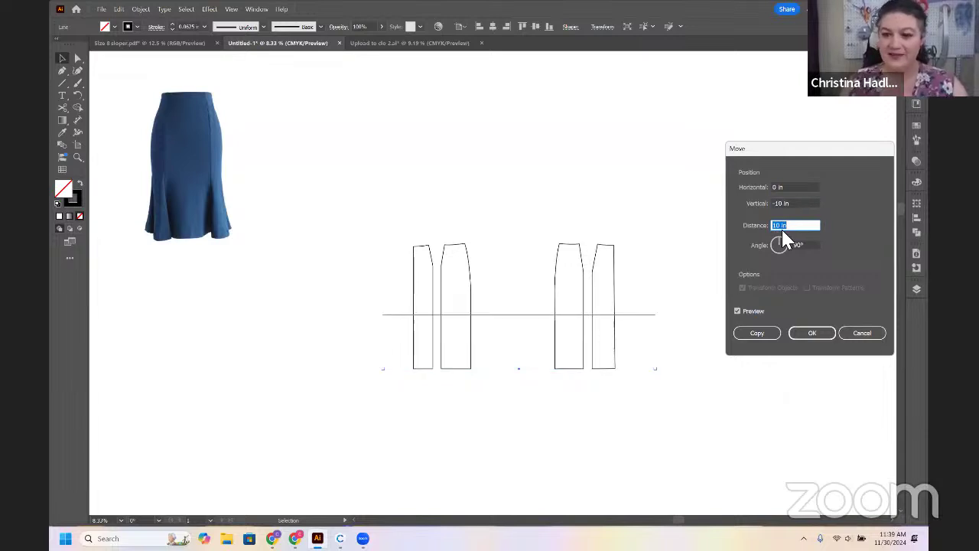
click(796, 203)
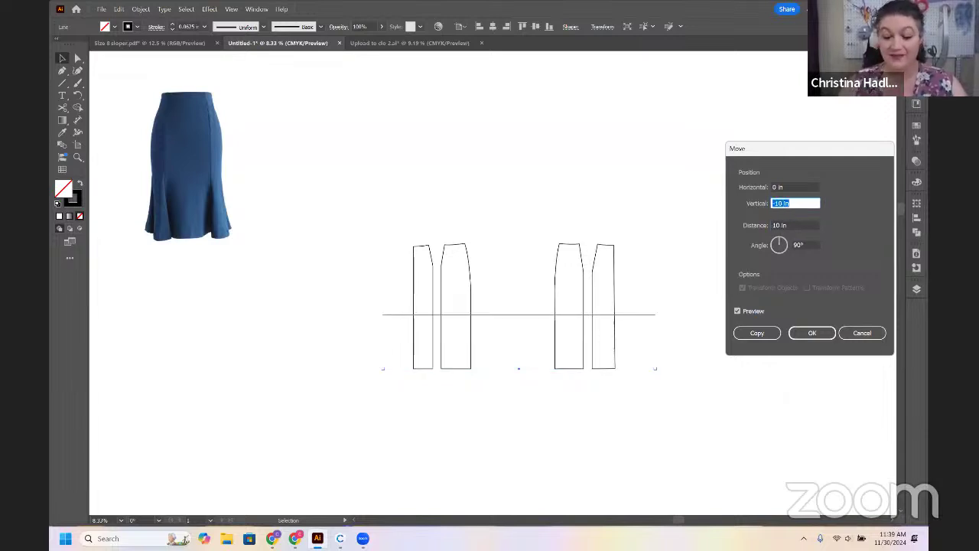
text(-7)
key(Tab)
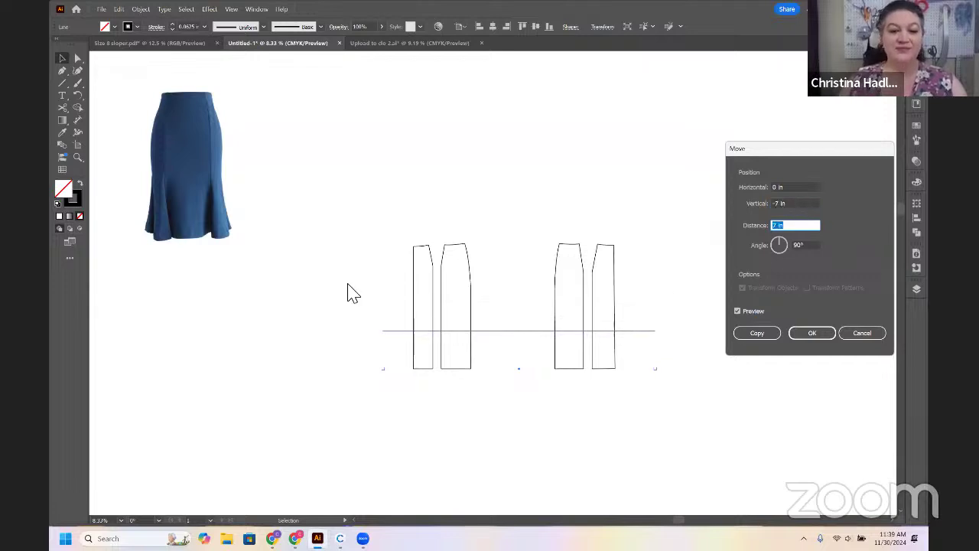
Set the line's vertical offset to -8 in and apply the move
click(795, 204)
text(-8)
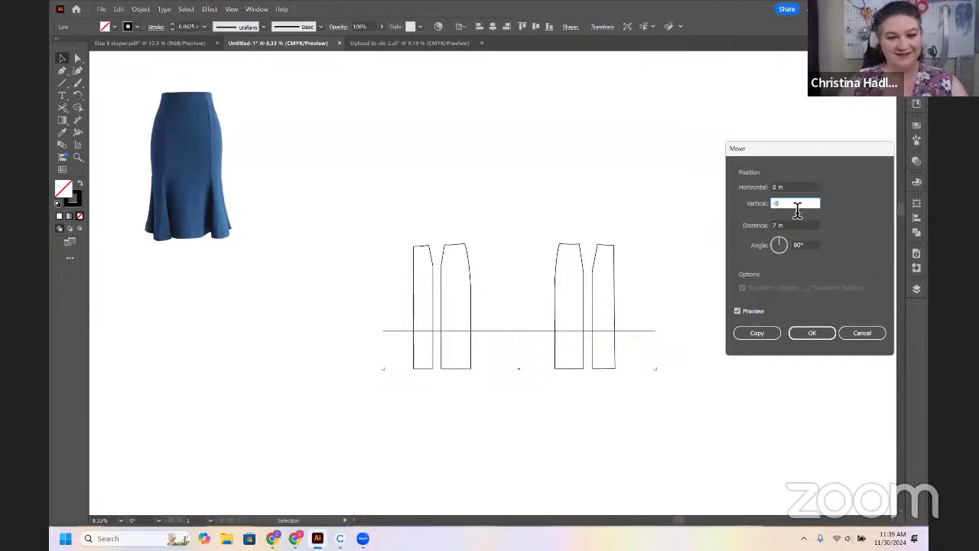
key(Tab)
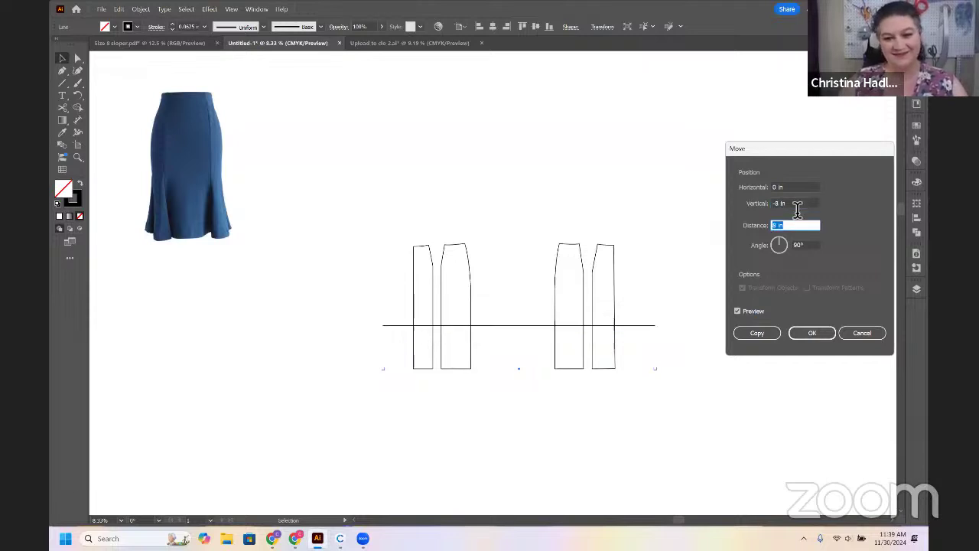
key(Return)
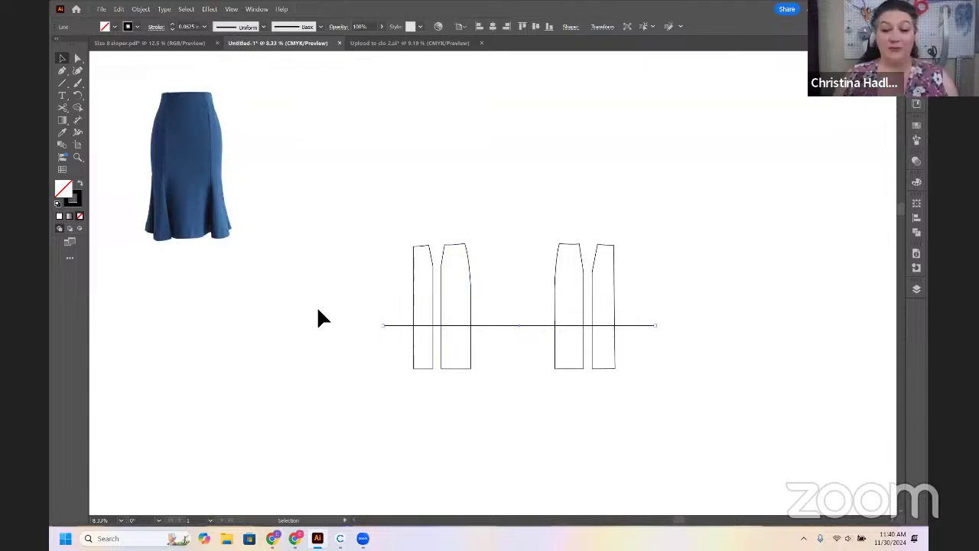
click(520, 398)
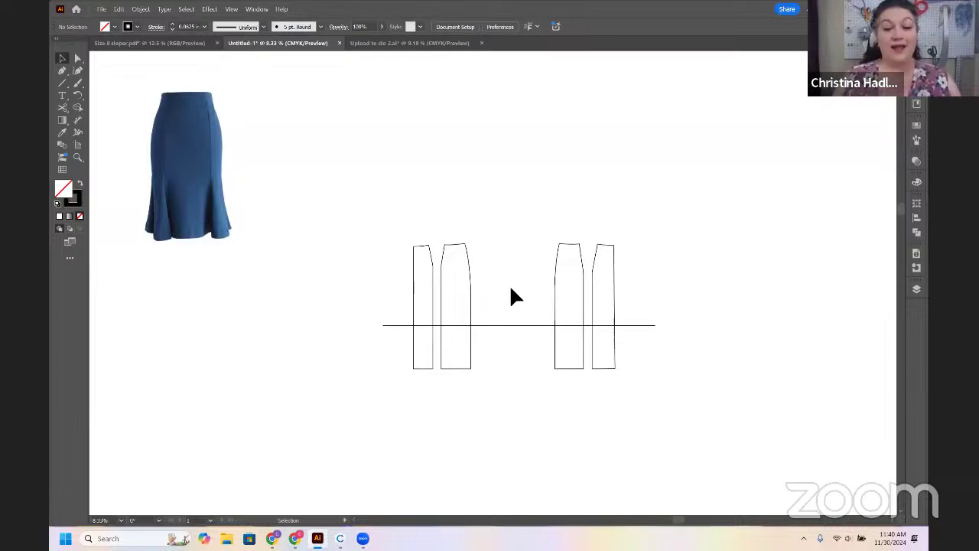
Cut all four panels along the horizontal line with Divide Objects Below and select only the upper pieces
click(474, 325)
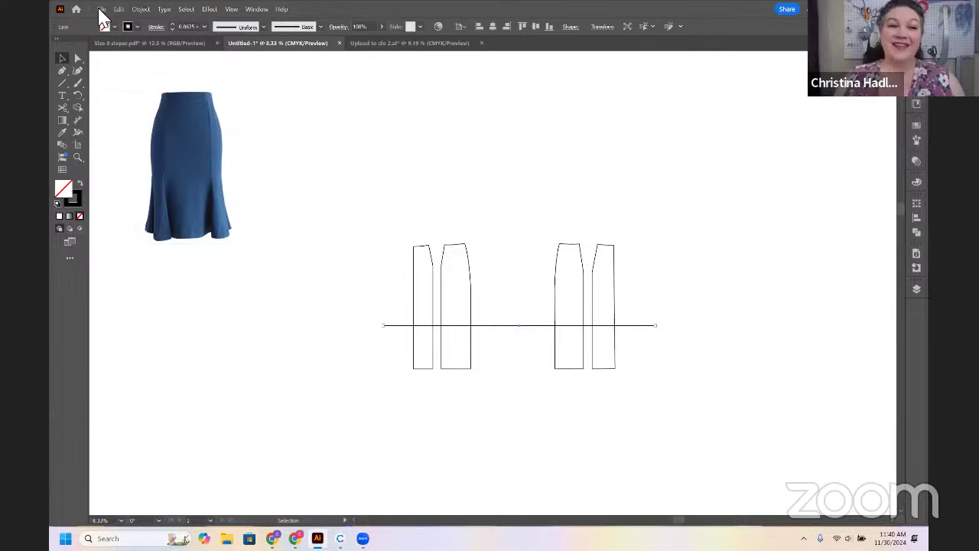
click(141, 9)
mouse_move(252, 314)
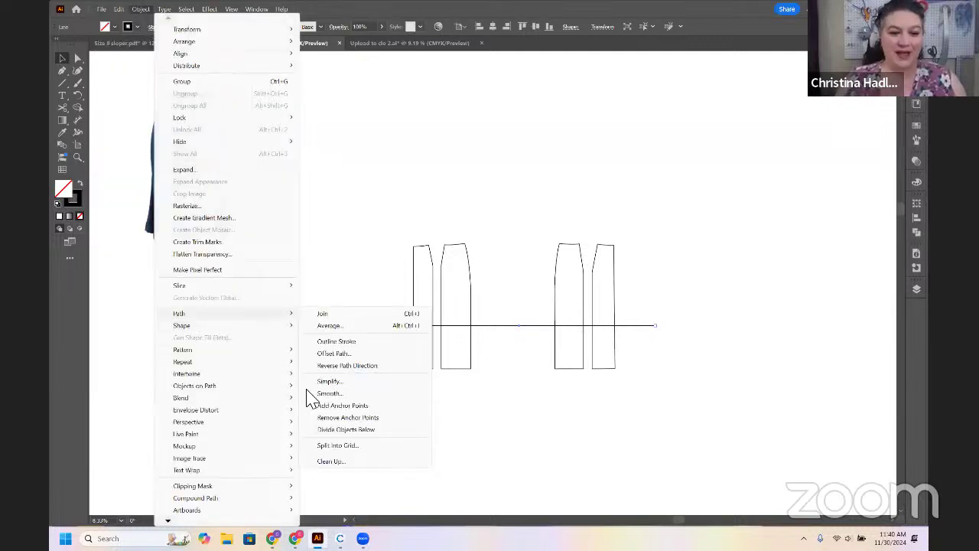
click(337, 430)
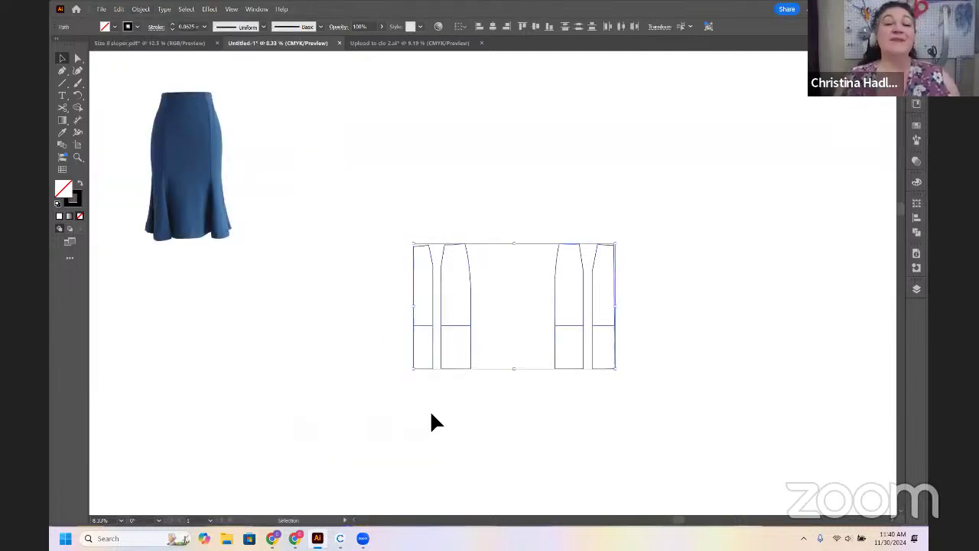
drag(643, 244, 475, 311)
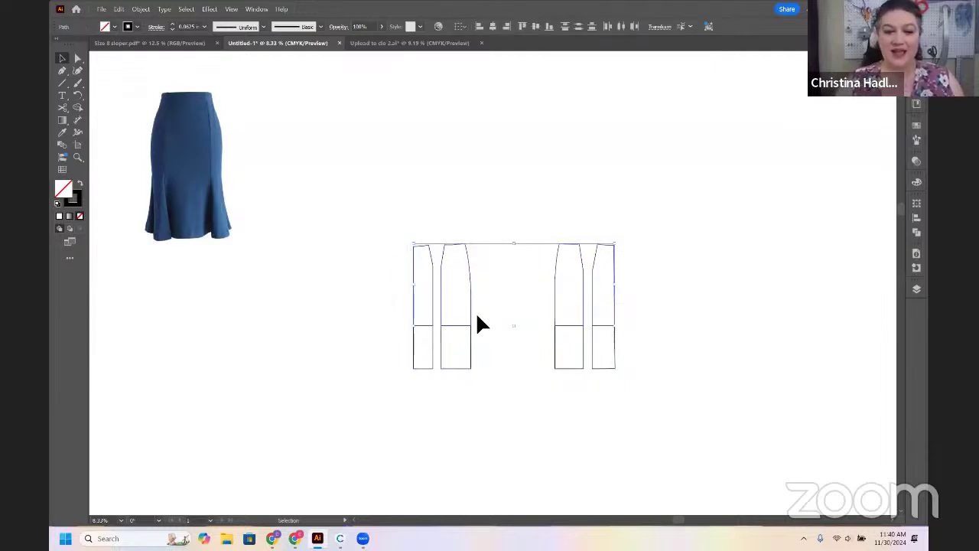
Nudge the four upper skirt pieces straight up to leave a clear gap above the lower pieces, and deselect them
key(Up)
key(Up)
key(Up)
key(Up)
key(Up)
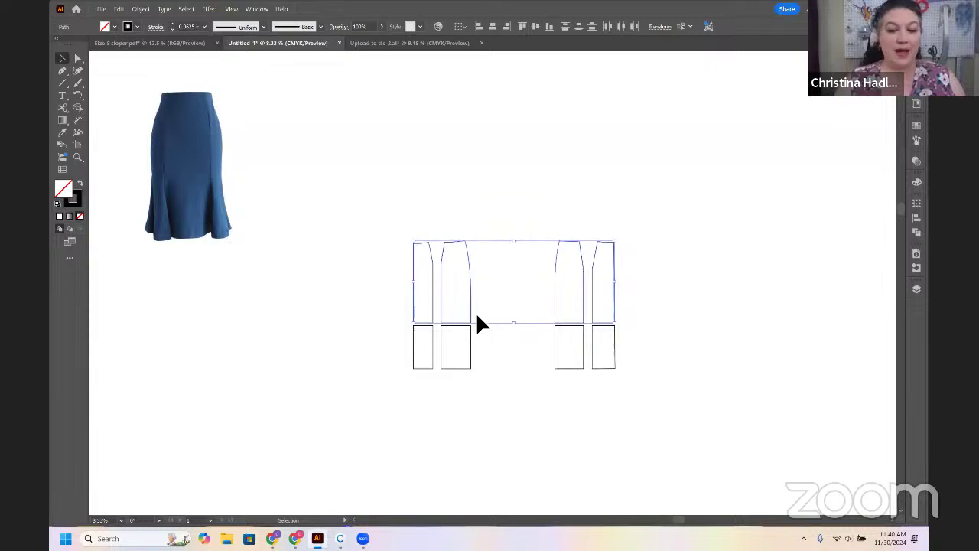
key(Up)
key(Up)
key(Up)
key(Up)
key(Up)
key(Up)
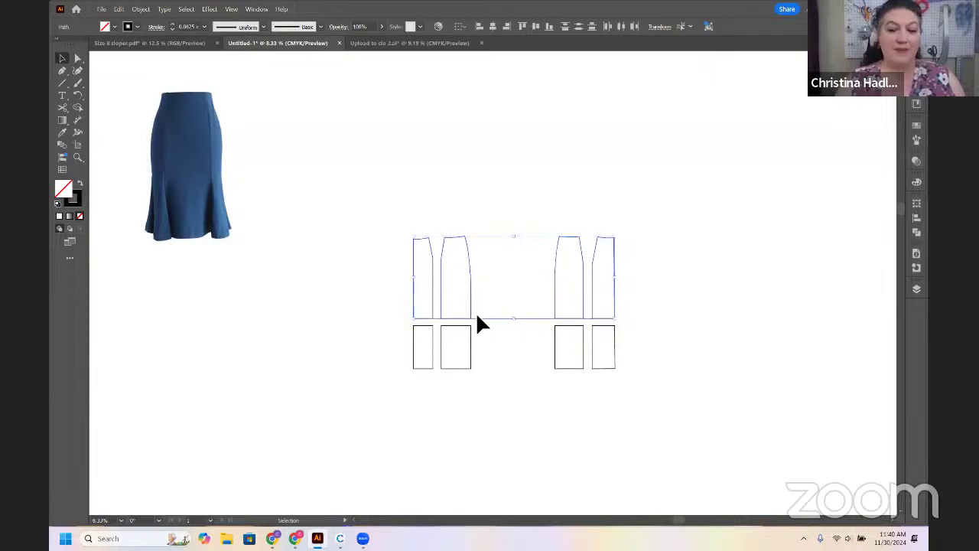
key(Up)
key(Up)
key(Up)
key(Up)
key(Up)
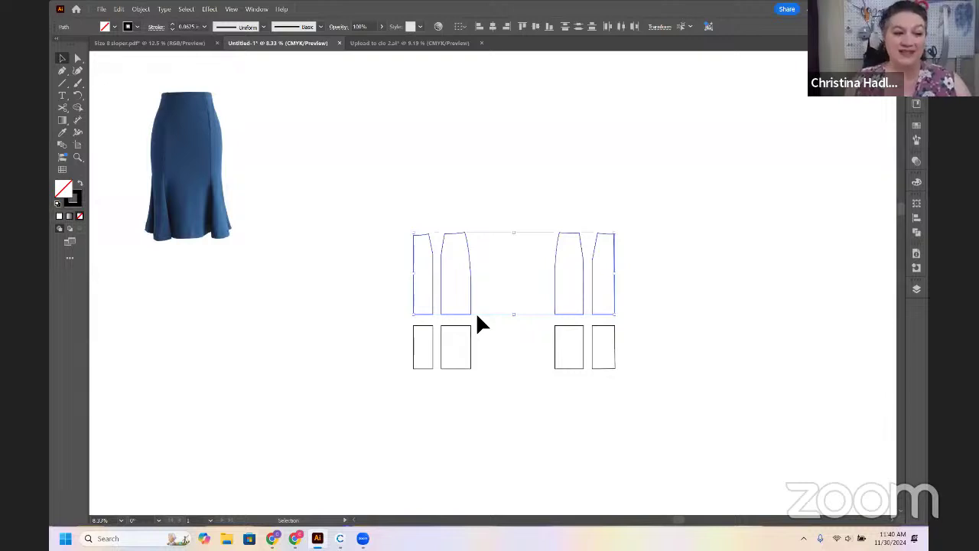
click(500, 372)
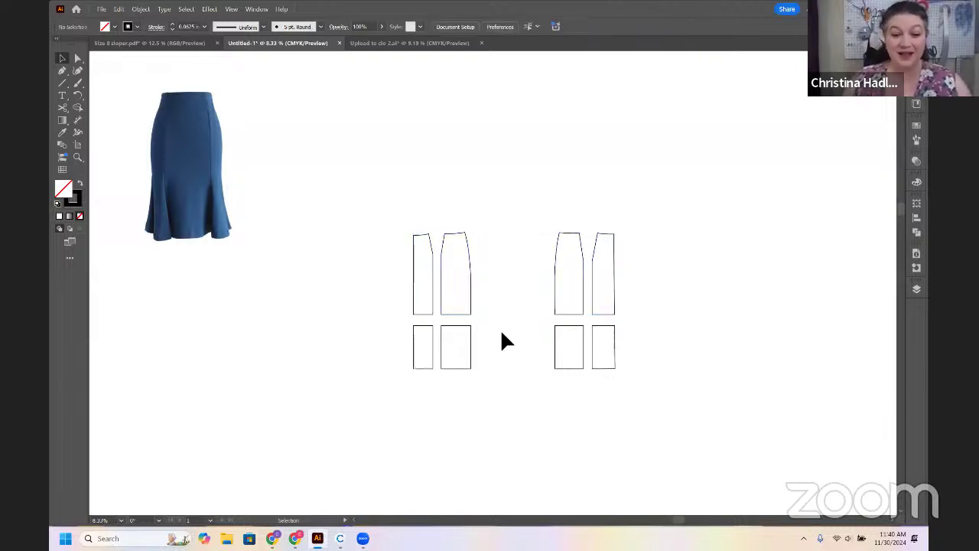
Examine the flared hem of the blue skirt photo up close alongside the cut pattern pieces
drag(208, 202, 284, 306)
key(ctrl+equal)
key(ctrl+equal)
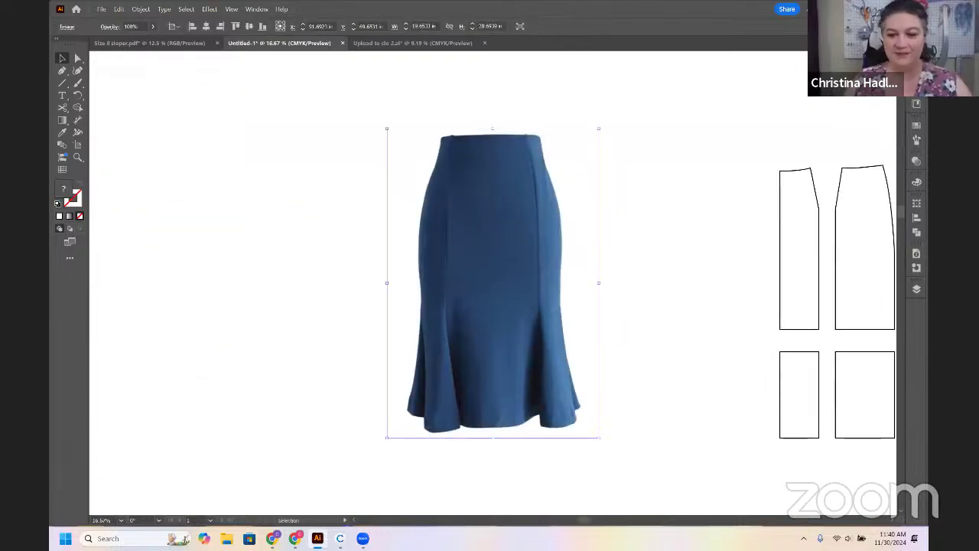
drag(701, 429, 398, 363)
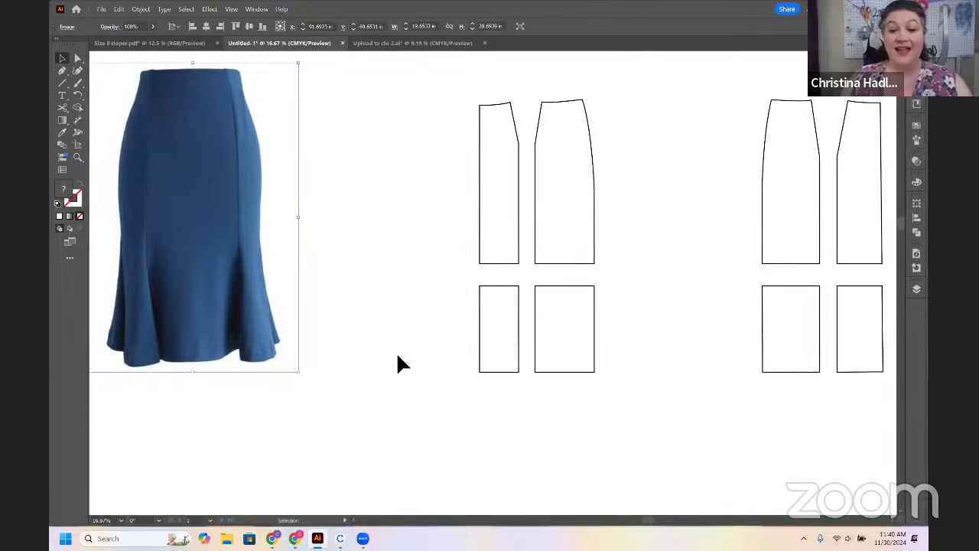
click(644, 338)
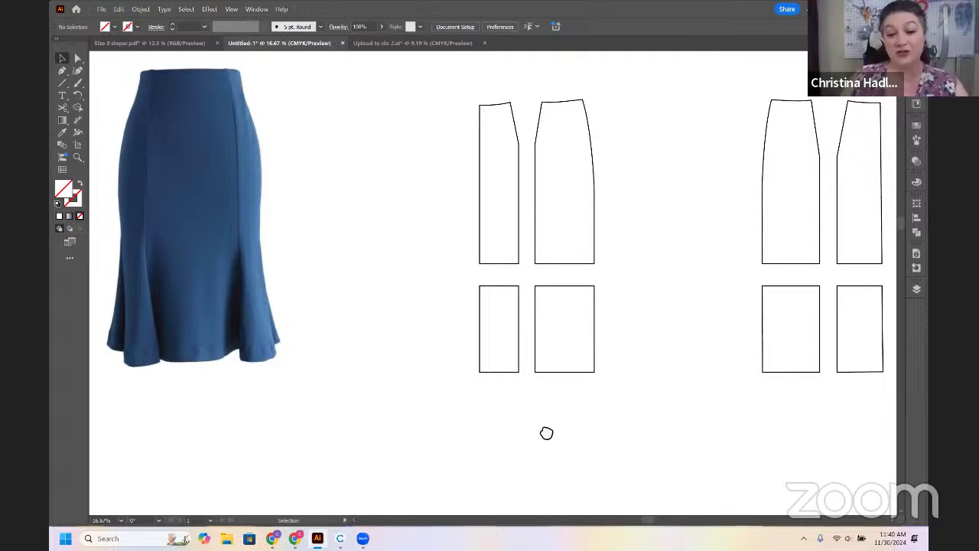
drag(546, 433, 528, 430)
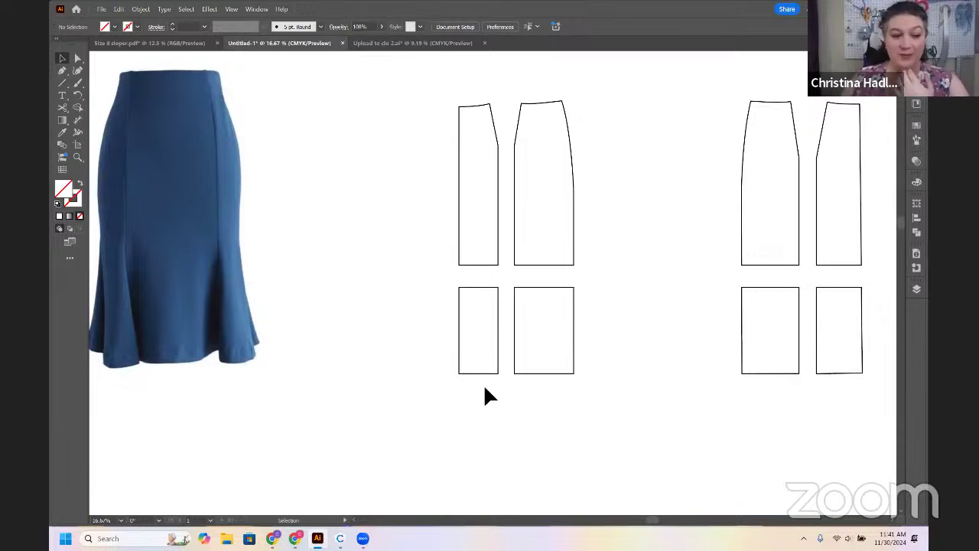
drag(621, 387, 557, 369)
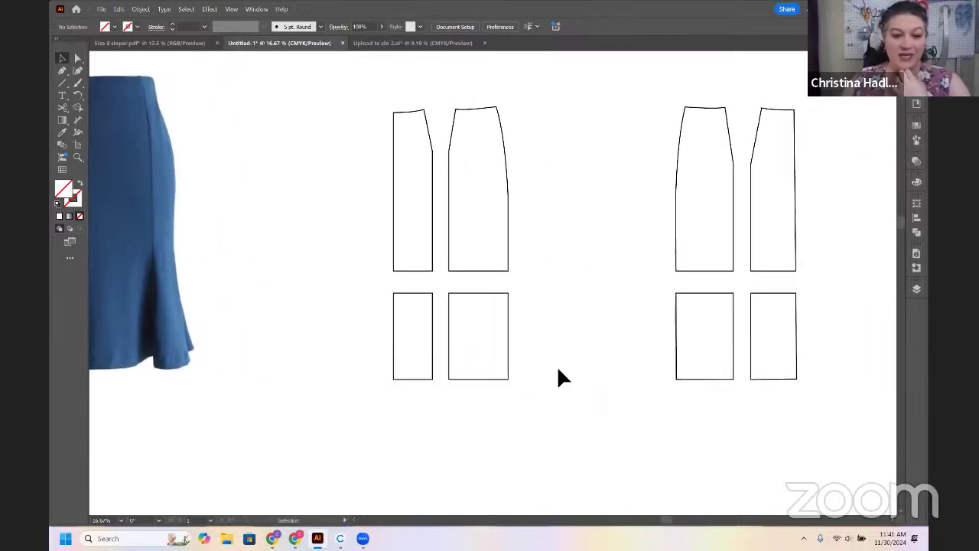
Duplicate only the hem edges of the left pair of lower pieces and place the copies just below them
key(a)
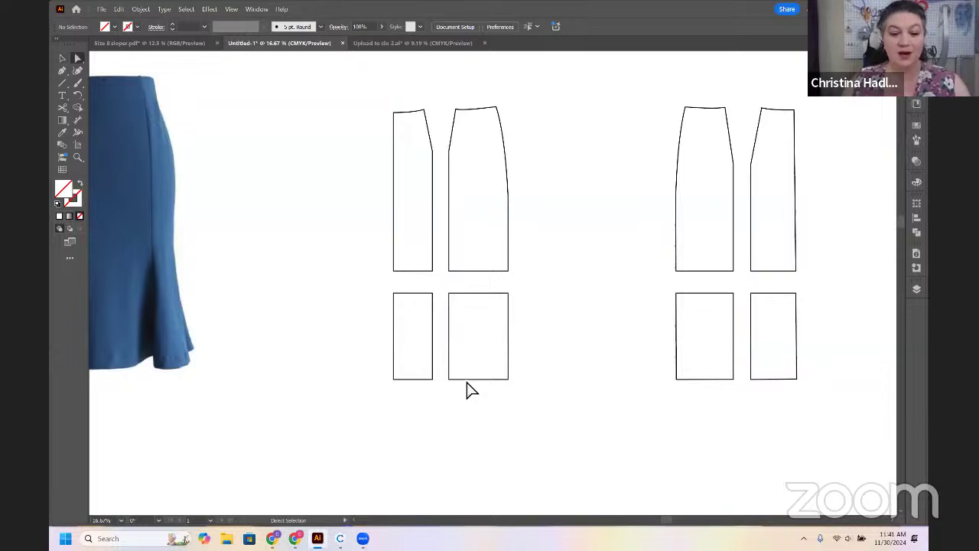
click(422, 380)
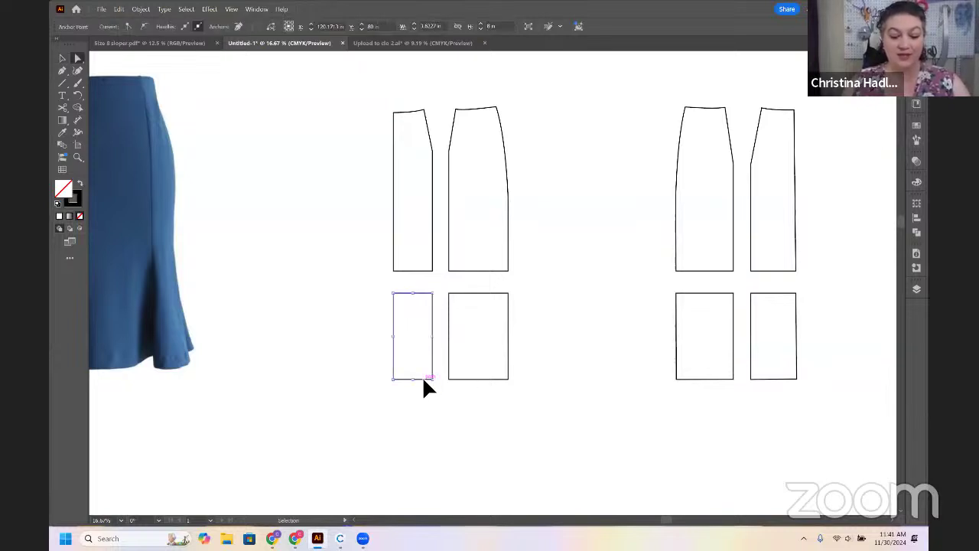
click(459, 432)
click(415, 379)
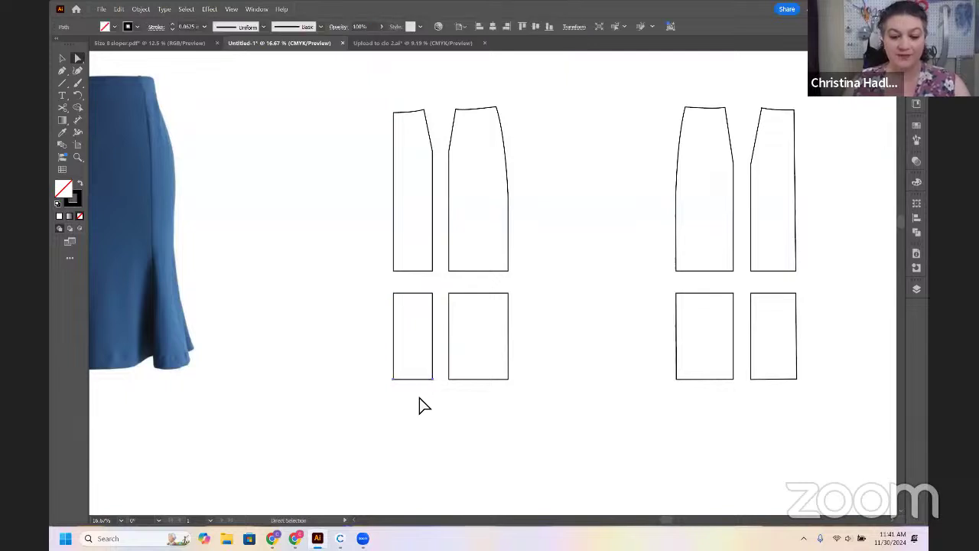
click(419, 403)
drag(422, 379, 421, 405)
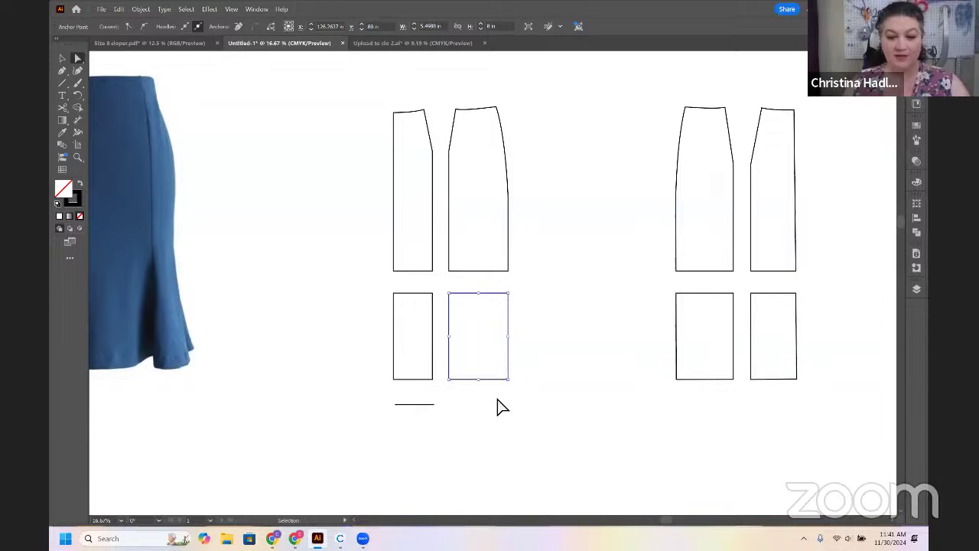
click(497, 399)
drag(492, 379, 489, 405)
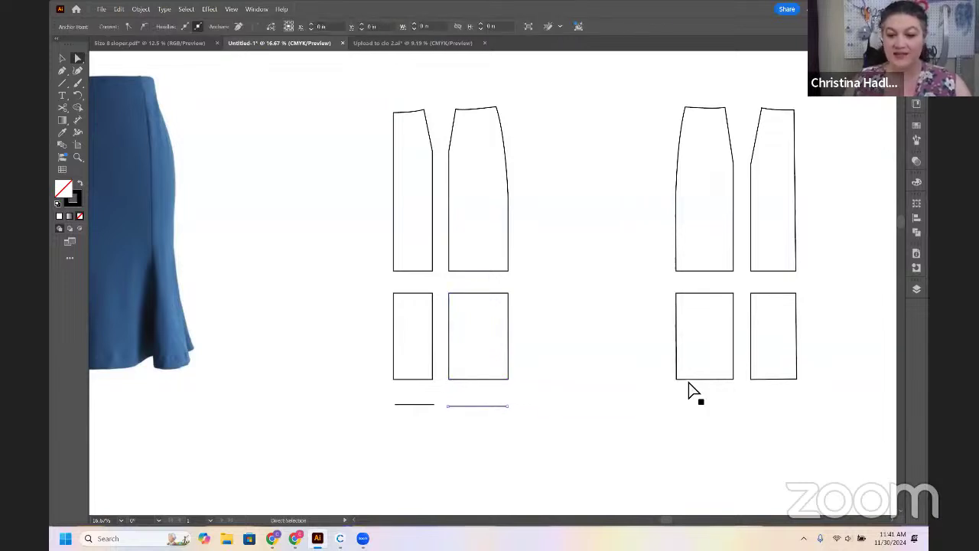
Duplicate the hem edges of the right pair of lower pieces just below them and select all four copied hem lines
click(702, 379)
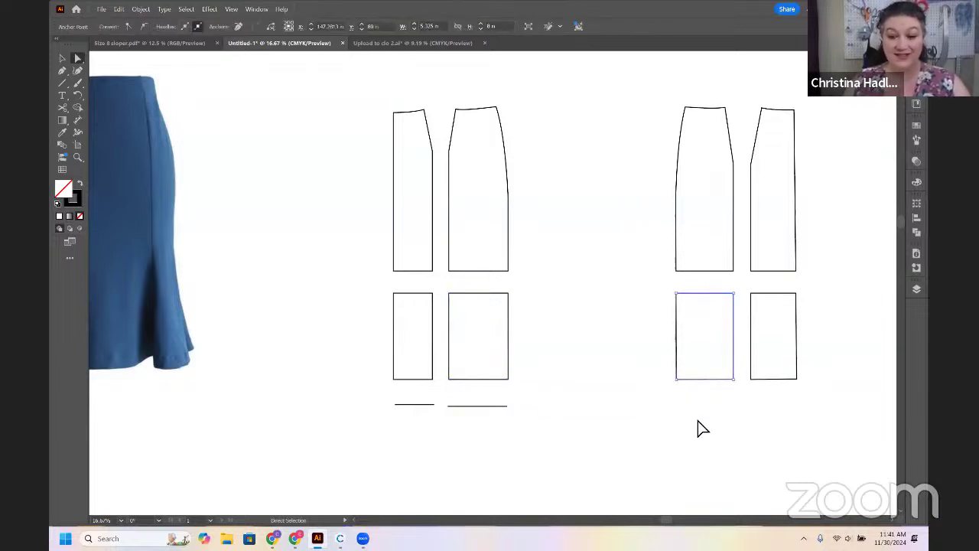
click(697, 418)
click(733, 380)
drag(726, 380, 755, 399)
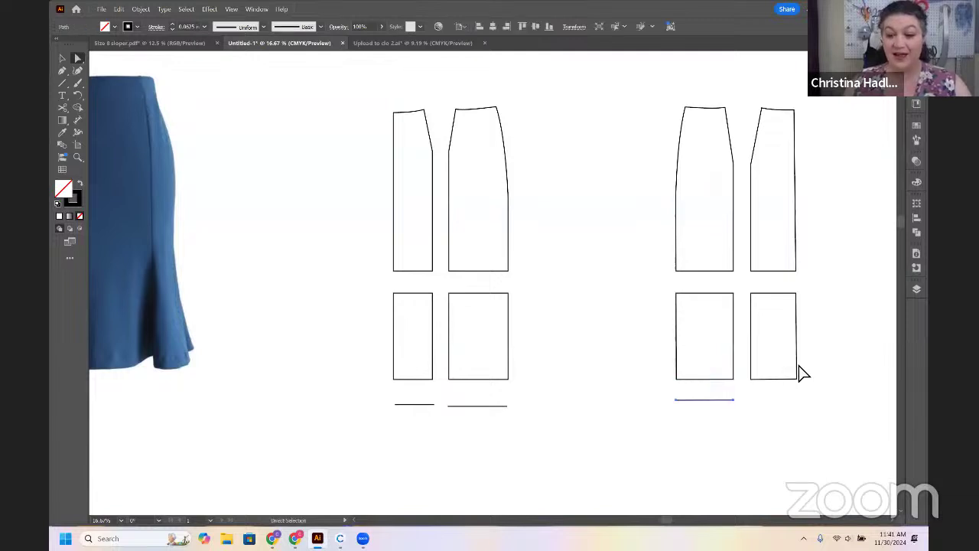
click(780, 378)
key(a)
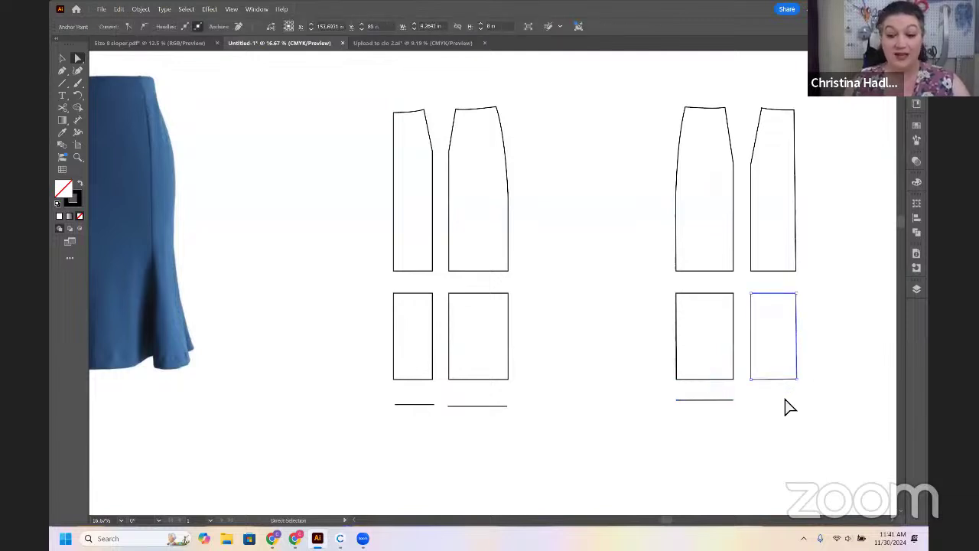
click(771, 379)
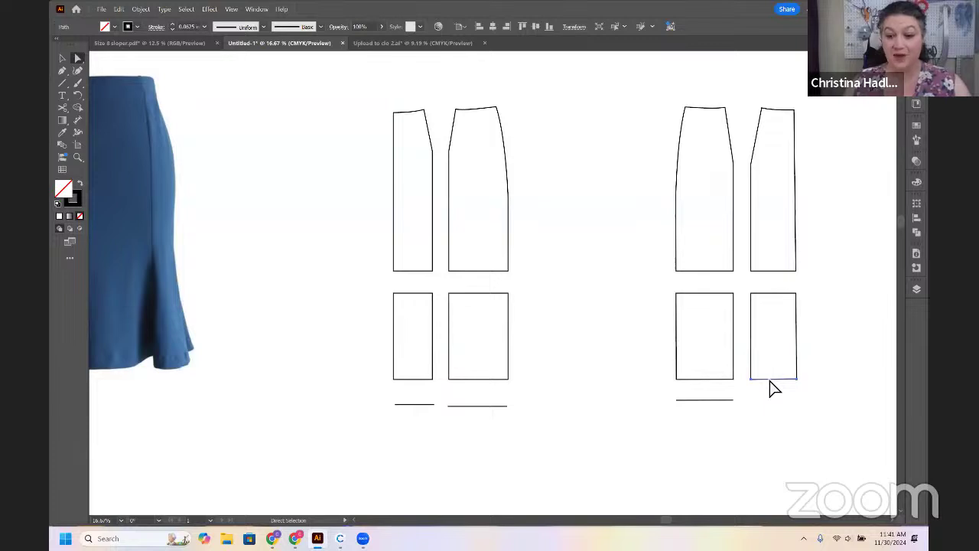
drag(770, 380, 385, 430)
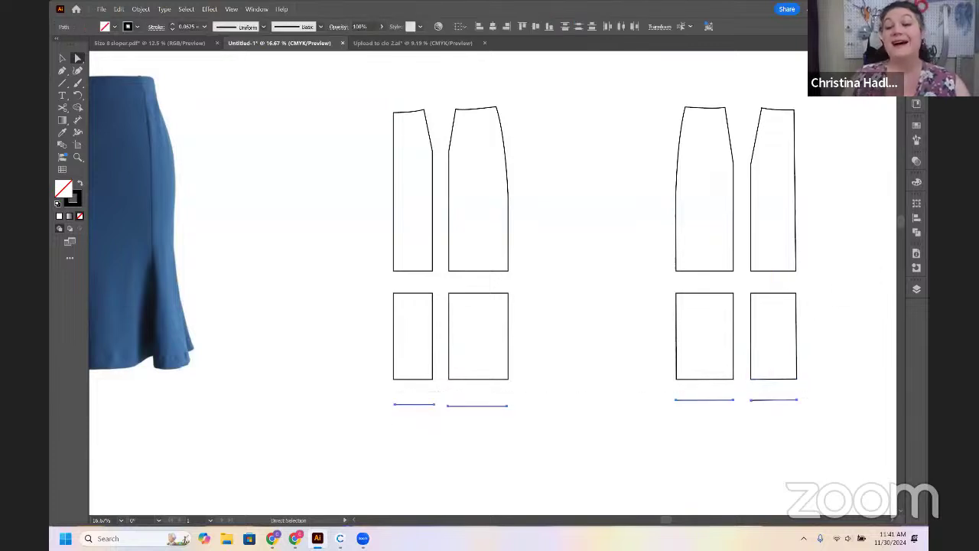
Show the Objects details in Document Info to read the combined length of the selected hem lines
click(917, 256)
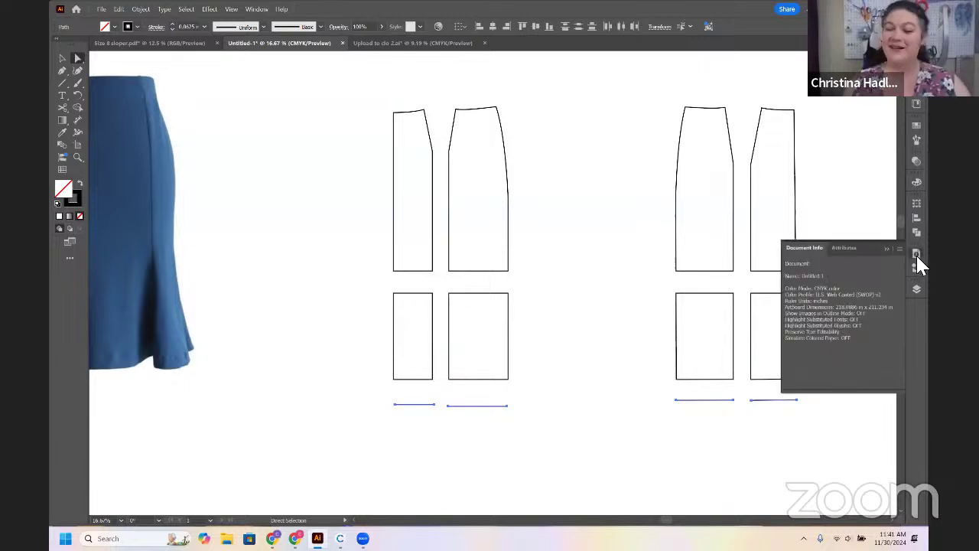
click(898, 248)
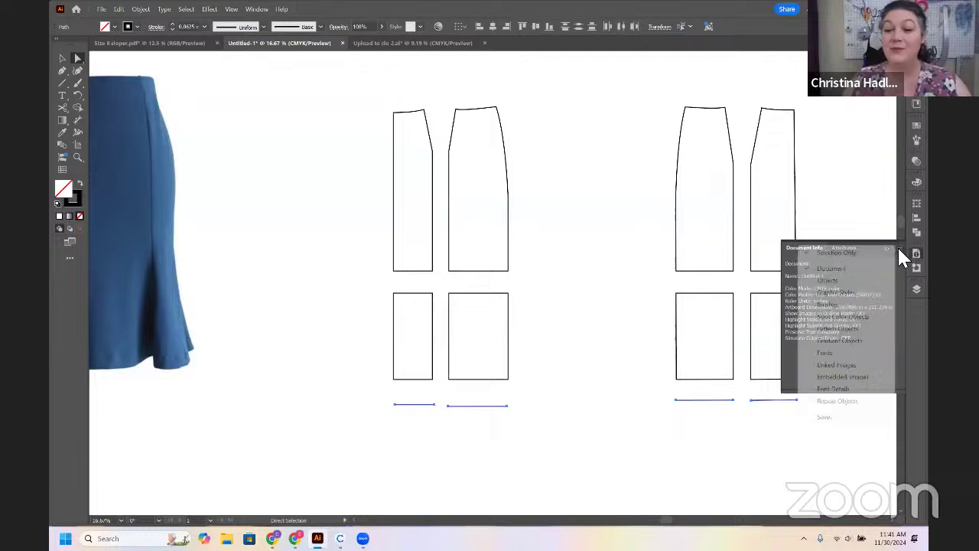
click(832, 281)
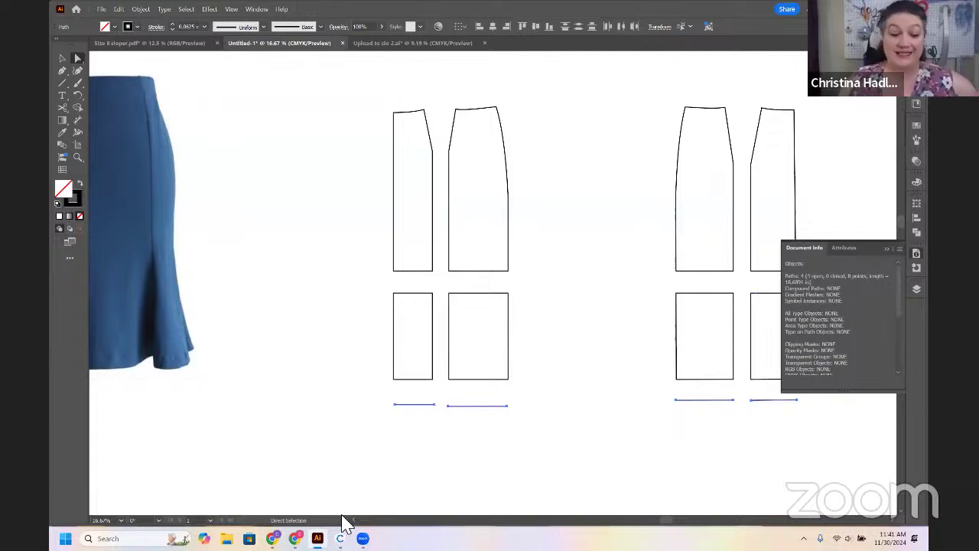
Open the Windows Calculator beside the pattern pieces and multiply the hem length of 18.6 by 2.5
key(super+s)
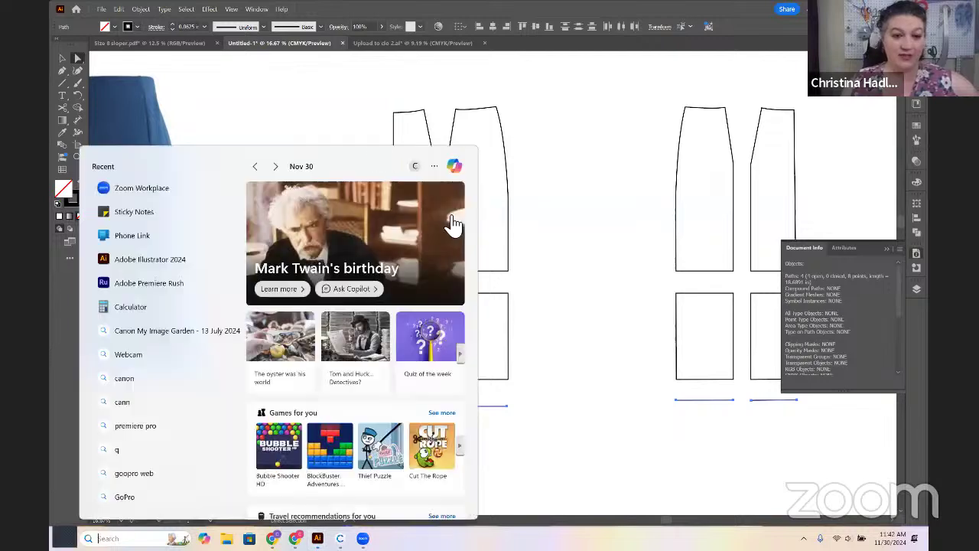
click(130, 307)
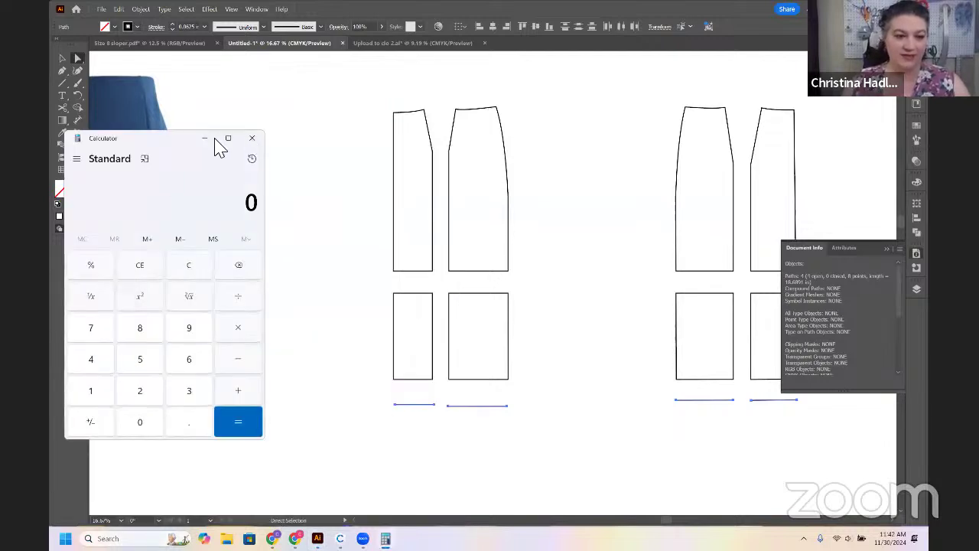
drag(183, 147, 285, 149)
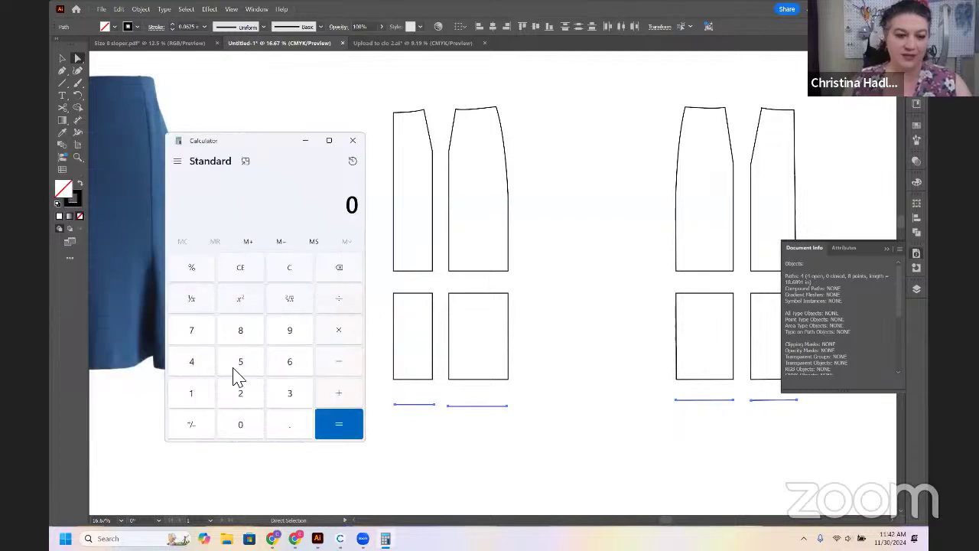
text(18.)
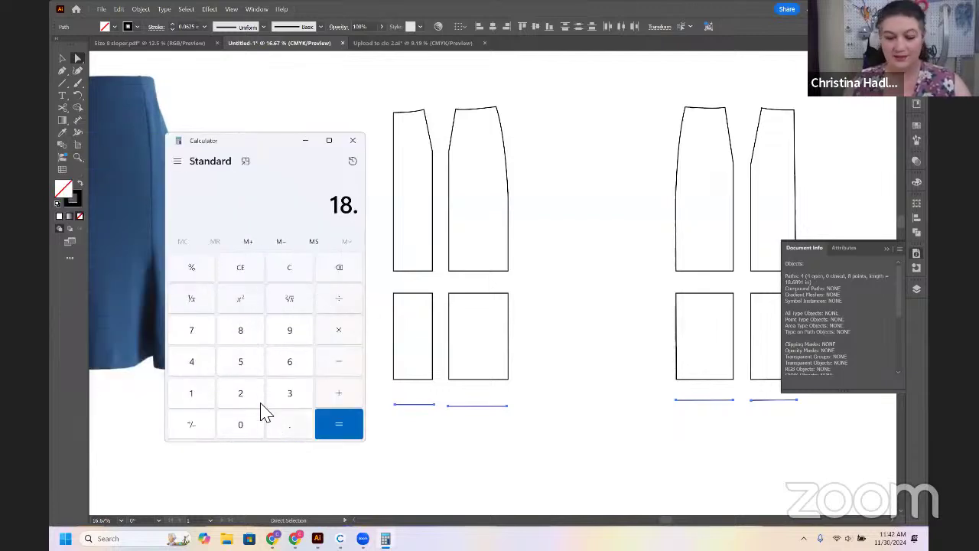
click(285, 366)
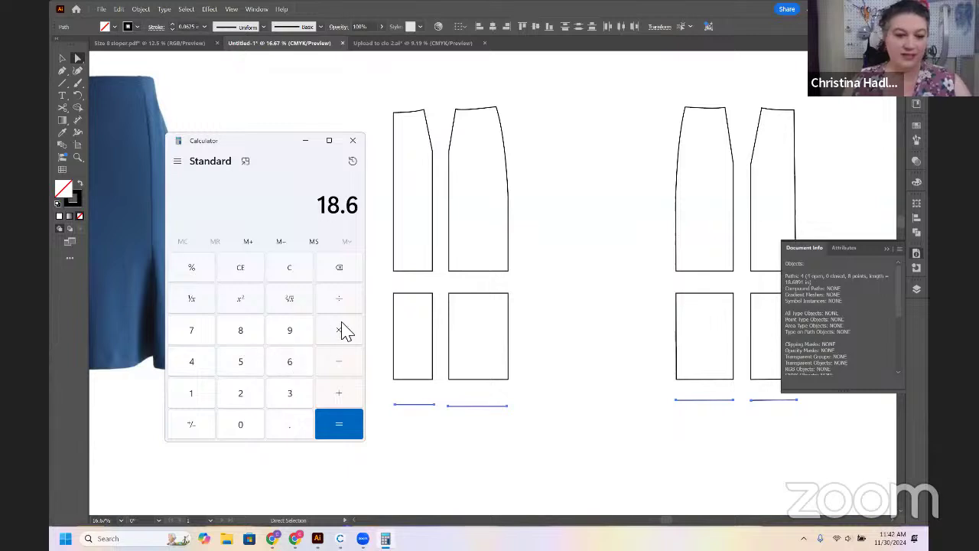
click(340, 328)
text(2.5)
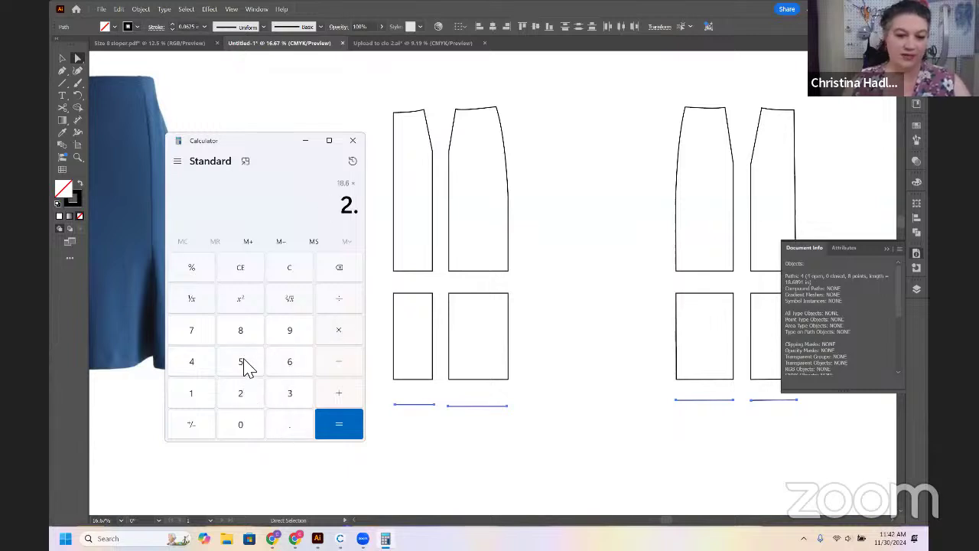
click(339, 432)
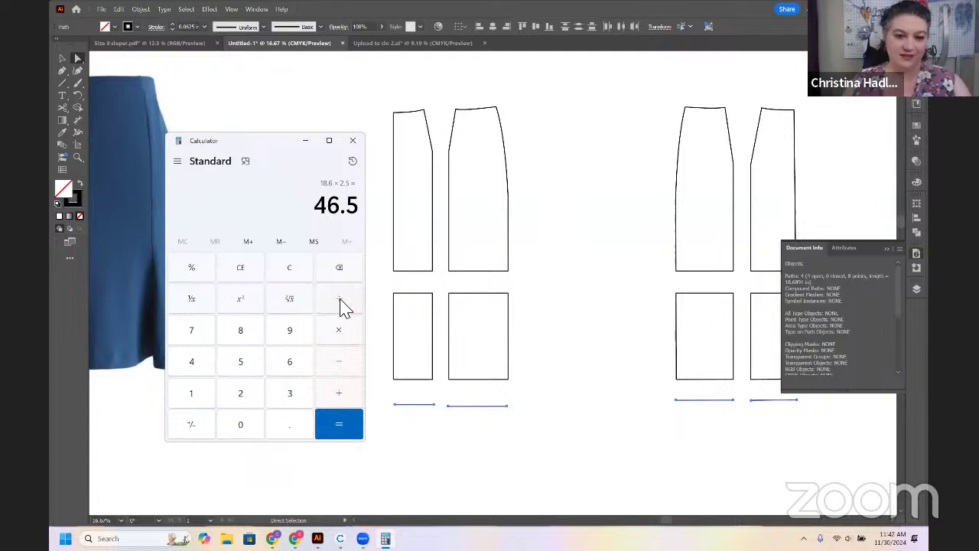
Review the lower pieces and hem lines, and divide the multiplied hem length by 16 in Calculator
click(338, 299)
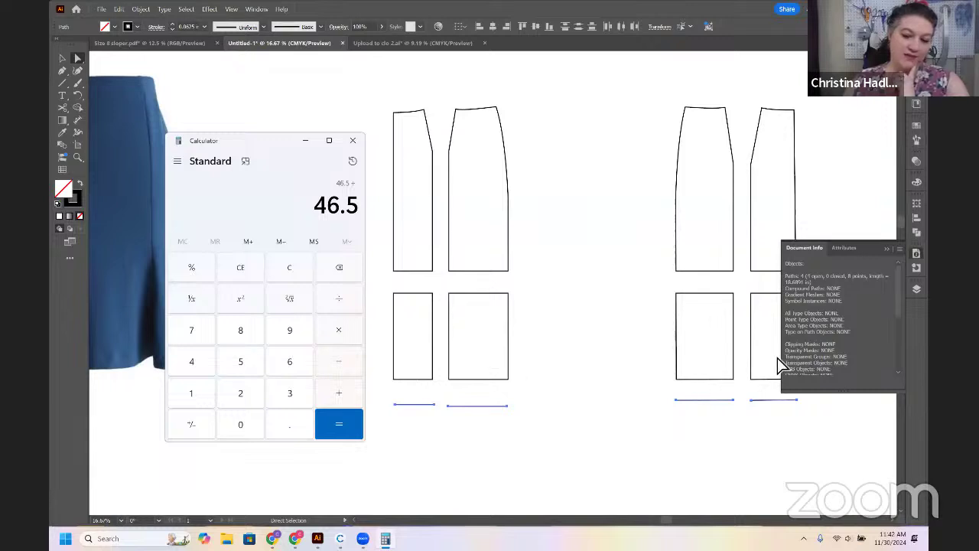
drag(745, 367, 695, 365)
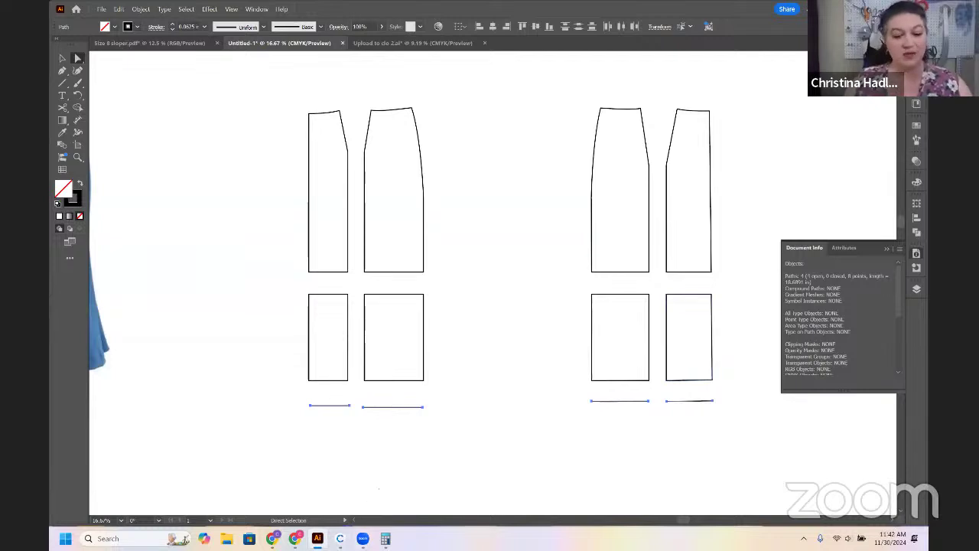
click(385, 537)
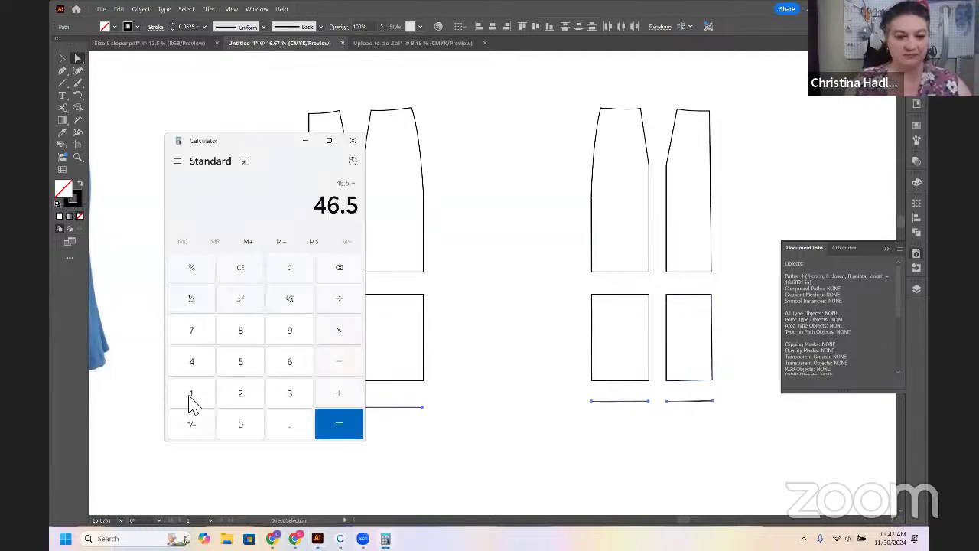
click(191, 398)
click(293, 363)
click(339, 430)
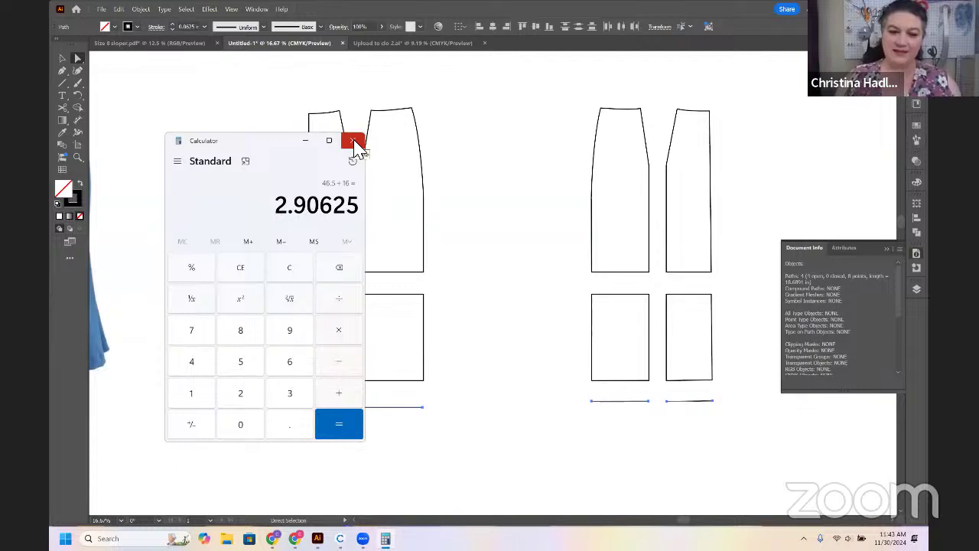
Multiply the hem length of 18.6 by 2 in Calculator
click(192, 401)
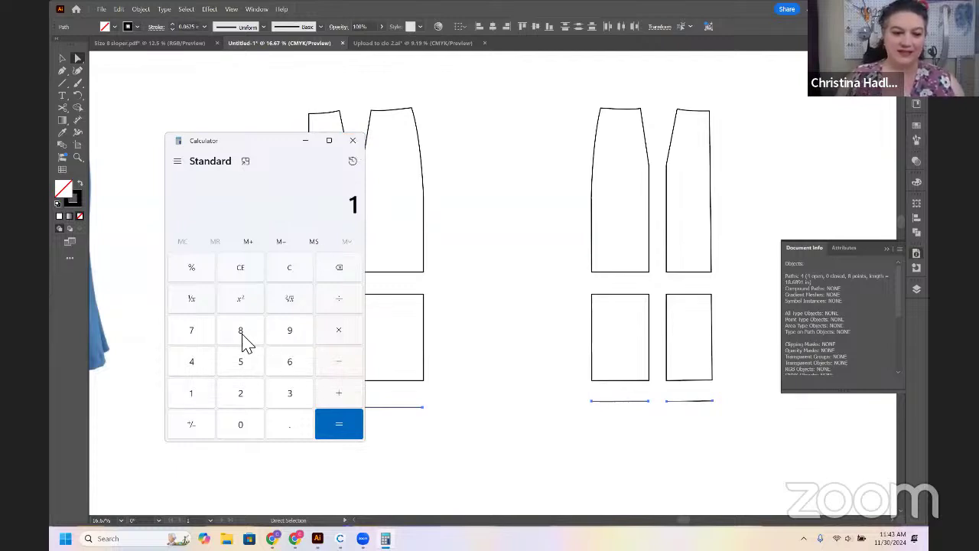
click(243, 336)
click(289, 424)
click(289, 361)
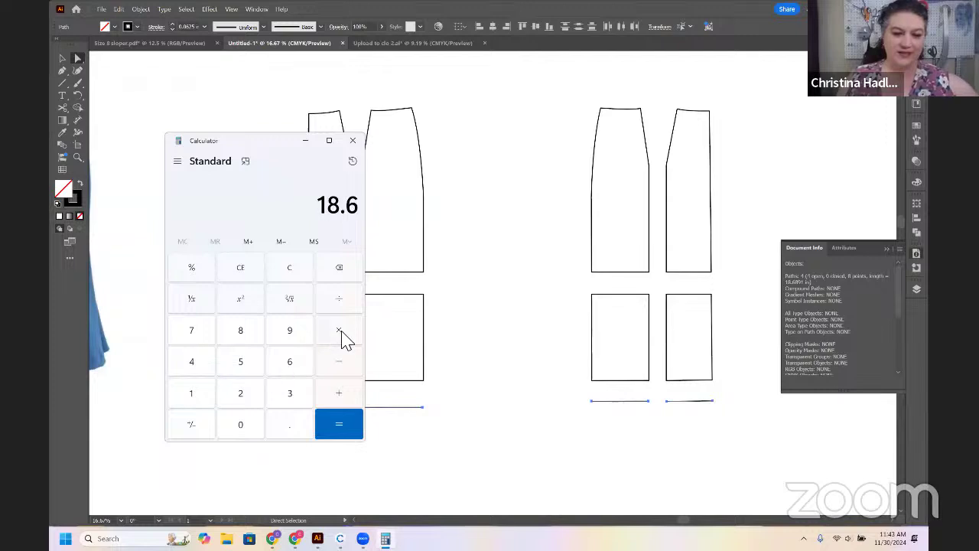
click(338, 392)
click(237, 399)
click(340, 427)
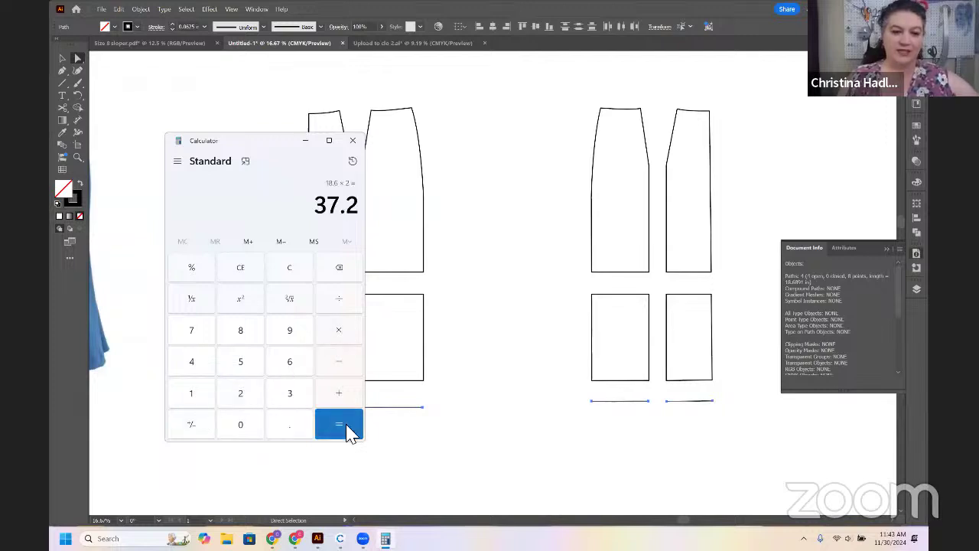
Divide the doubled hem length by 16 and close Calculator
click(340, 302)
click(192, 398)
click(290, 366)
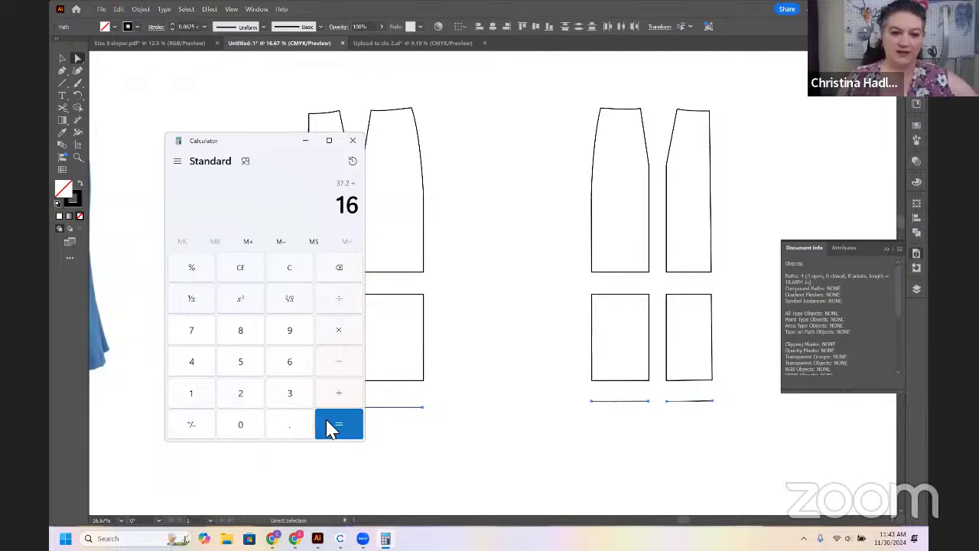
click(331, 425)
click(352, 140)
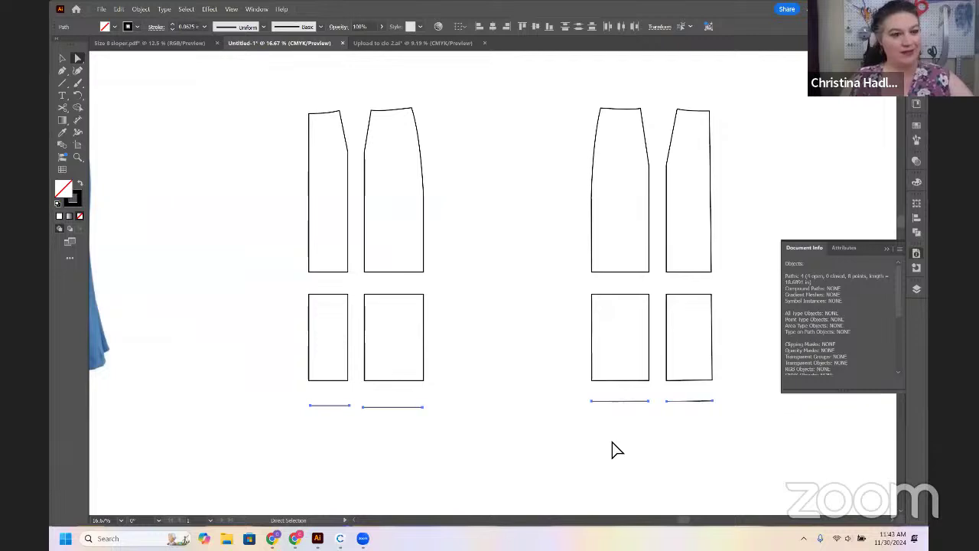
Delete the four copied hem lines below the lower skirt pieces
click(669, 439)
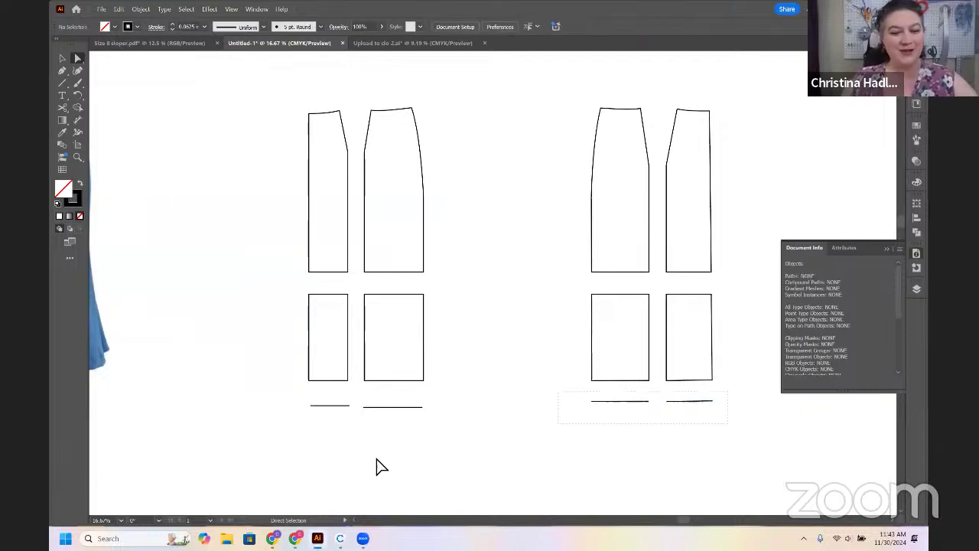
drag(376, 460, 302, 455)
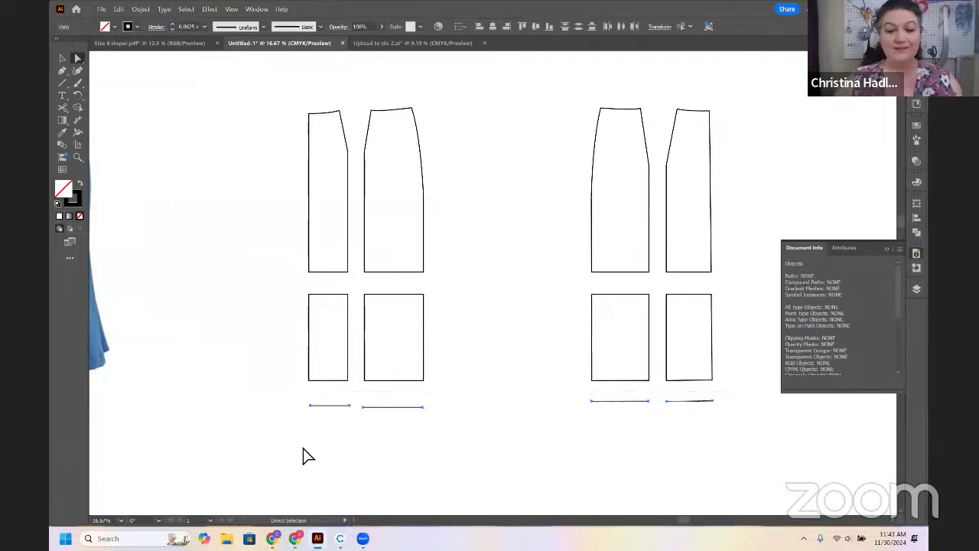
key(Delete)
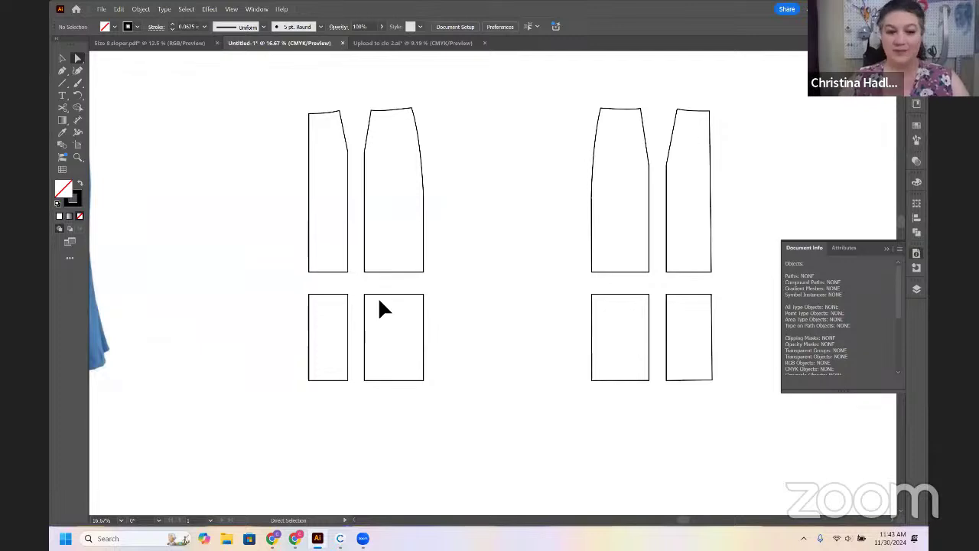
Duplicate the outer vertical edge of the leftmost lower piece and place the copy just inside it as a slash line
key(ctrl+plus)
drag(379, 299, 407, 284)
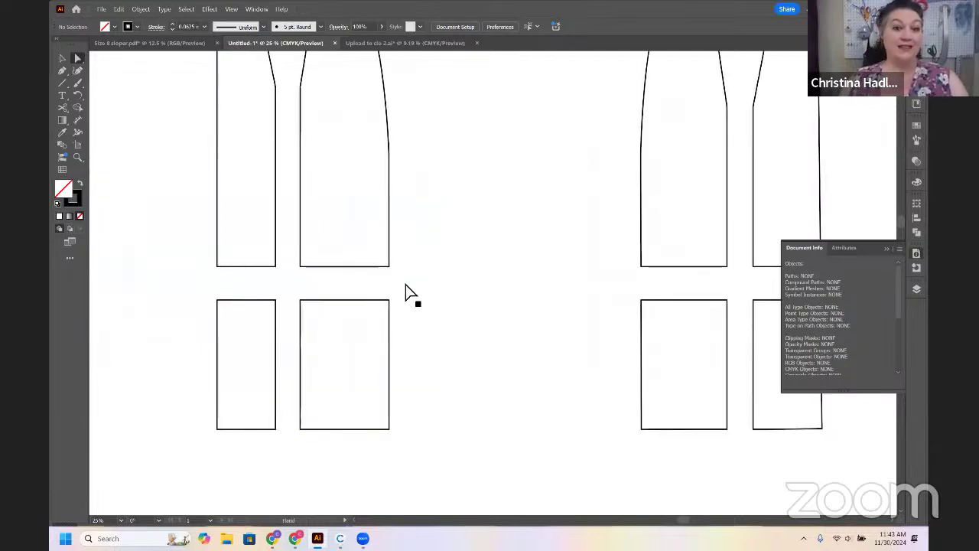
click(245, 342)
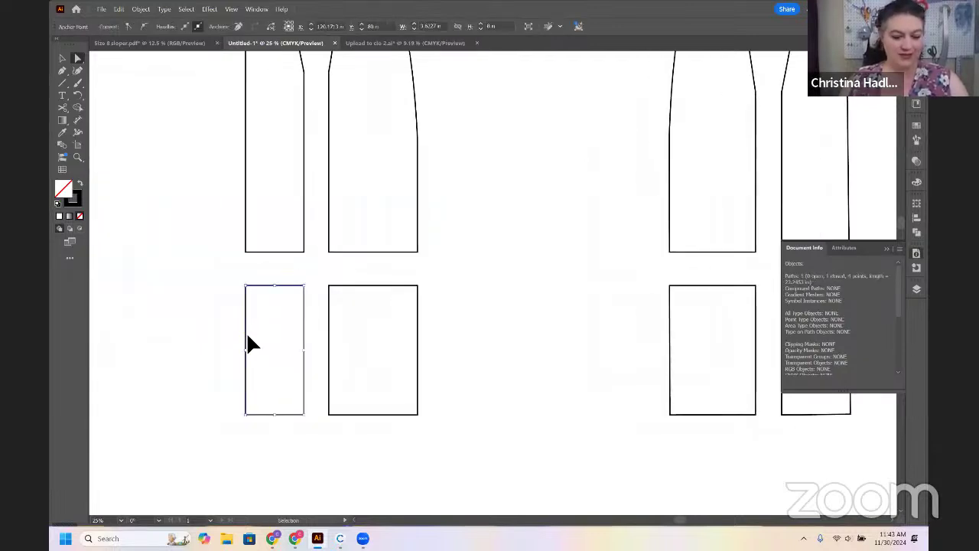
click(209, 350)
click(246, 342)
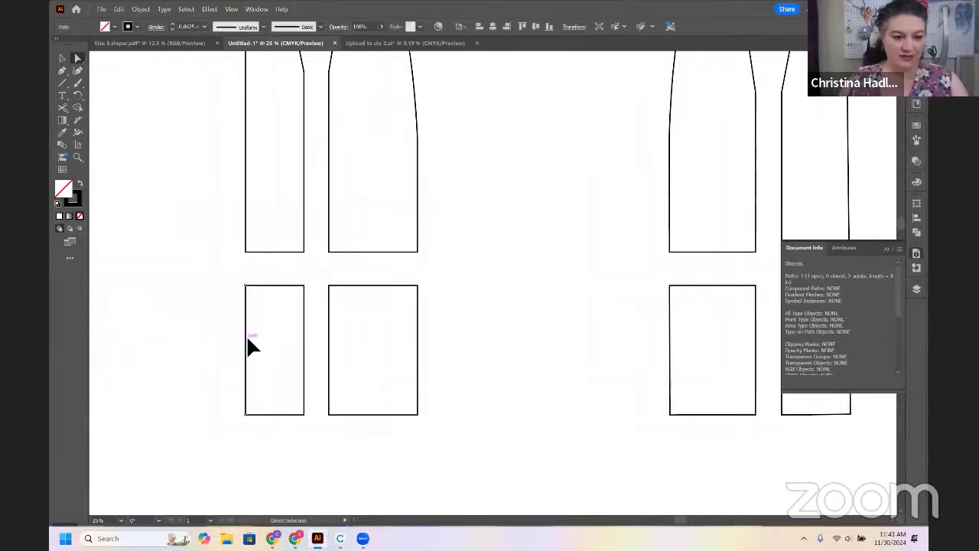
drag(248, 337, 255, 334)
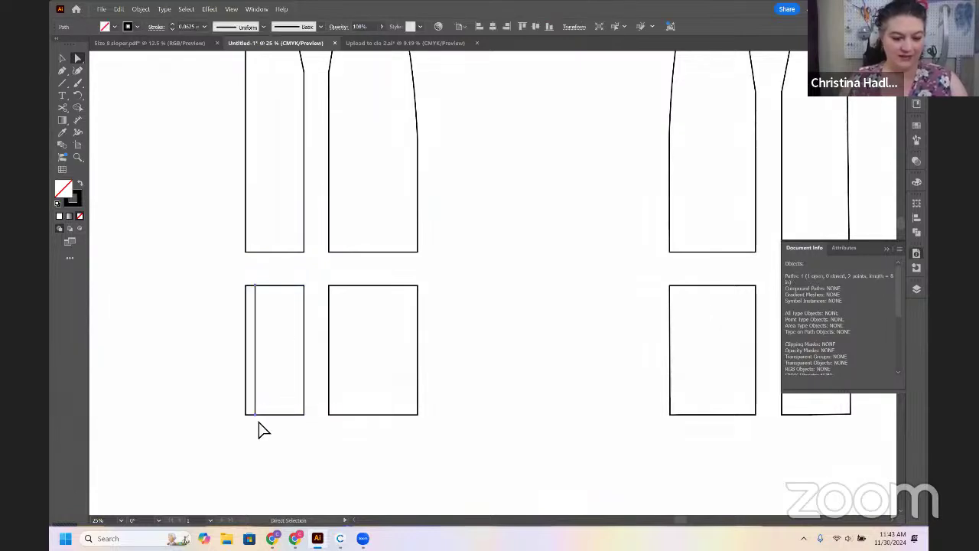
Extend the slash line slightly past both the top edge and the hem of the leftmost lower piece
key(v)
drag(255, 415, 260, 426)
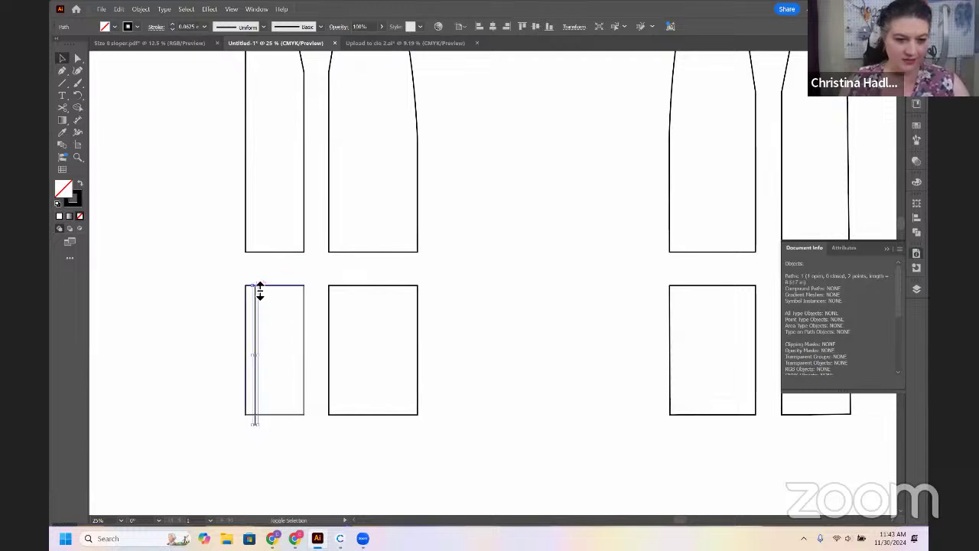
drag(260, 287, 260, 276)
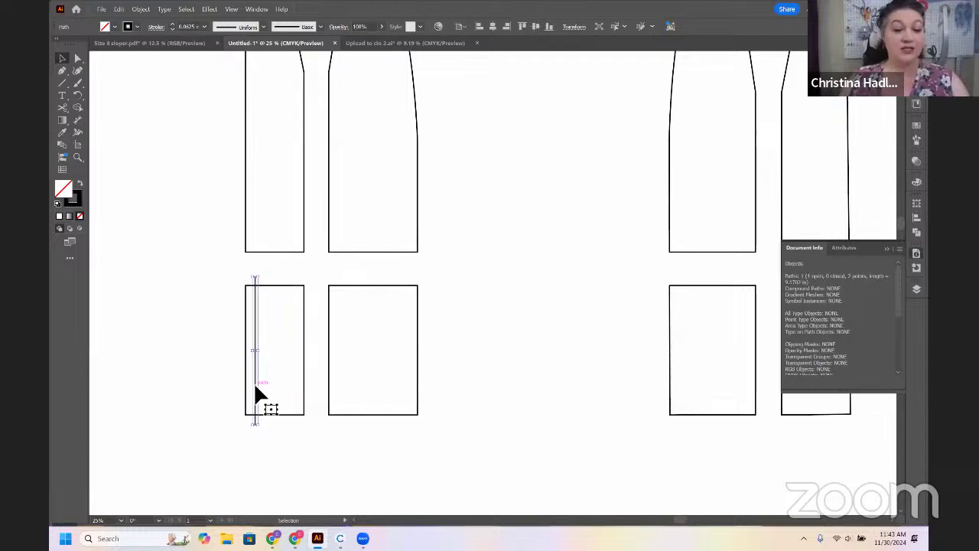
Duplicate the slash line twice across the leftmost lower piece and distribute the three lines evenly in the horizontal direction
drag(256, 388, 291, 388)
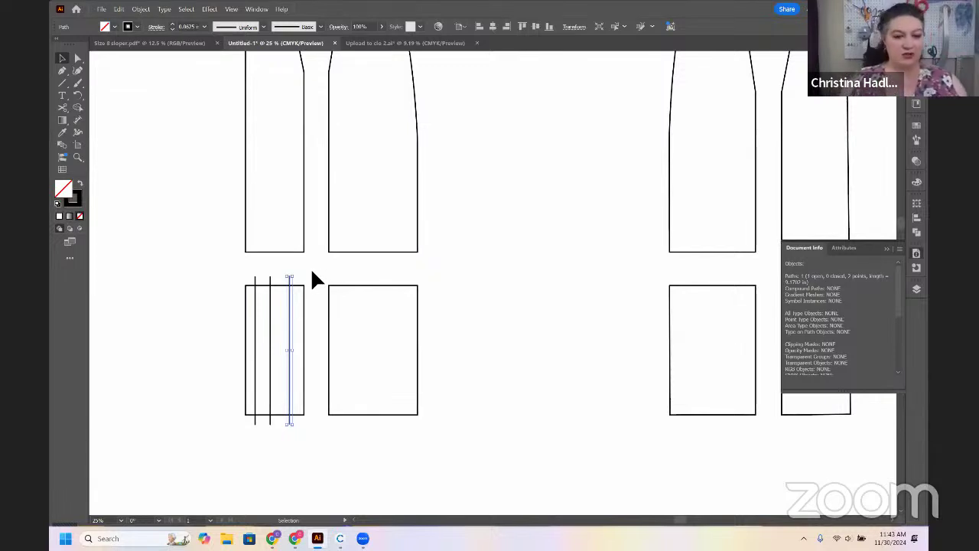
drag(308, 268, 242, 282)
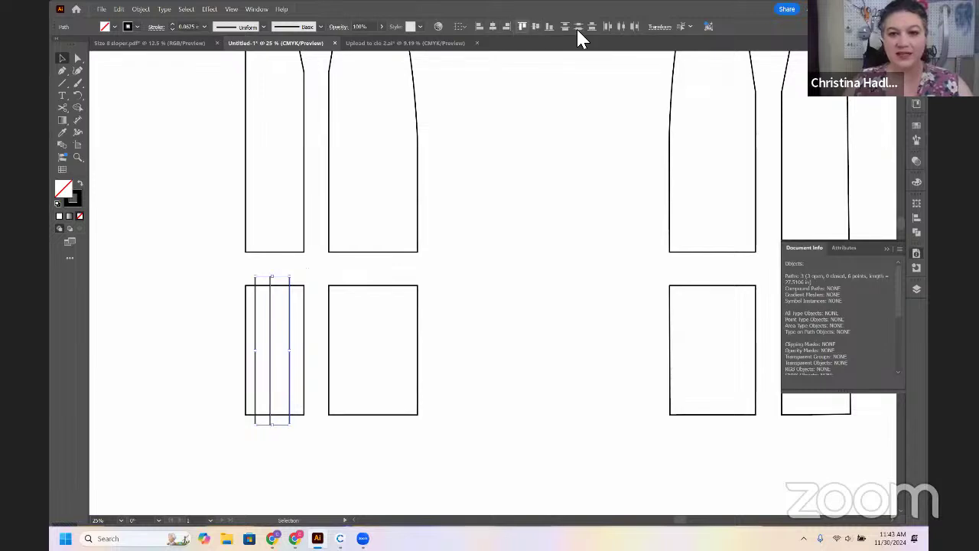
click(620, 27)
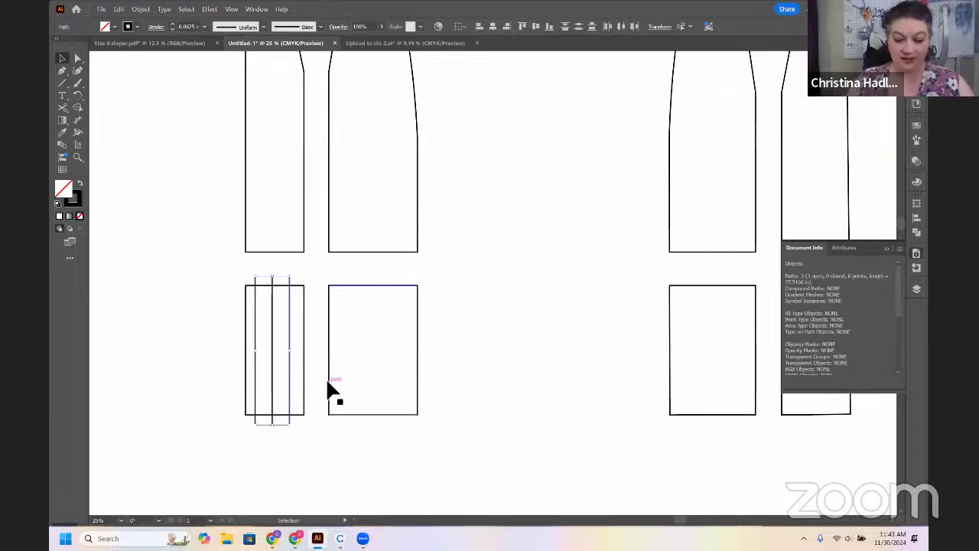
Nudge the three slash lines together to the right to centre them on the leftmost lower piece, and deselect them
key(Right)
key(Right)
key(Right)
key(Right)
key(Right)
key(Right)
key(Right)
key(Right)
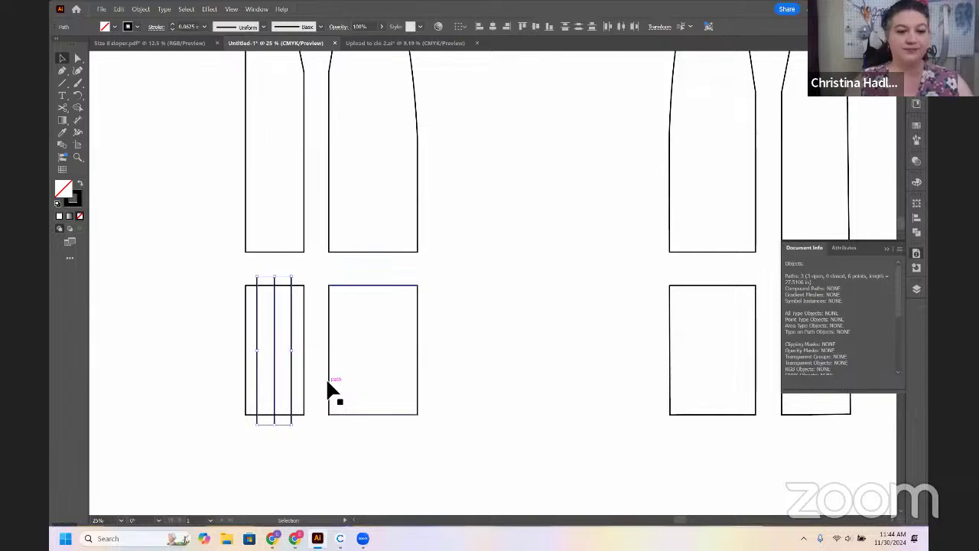
click(468, 312)
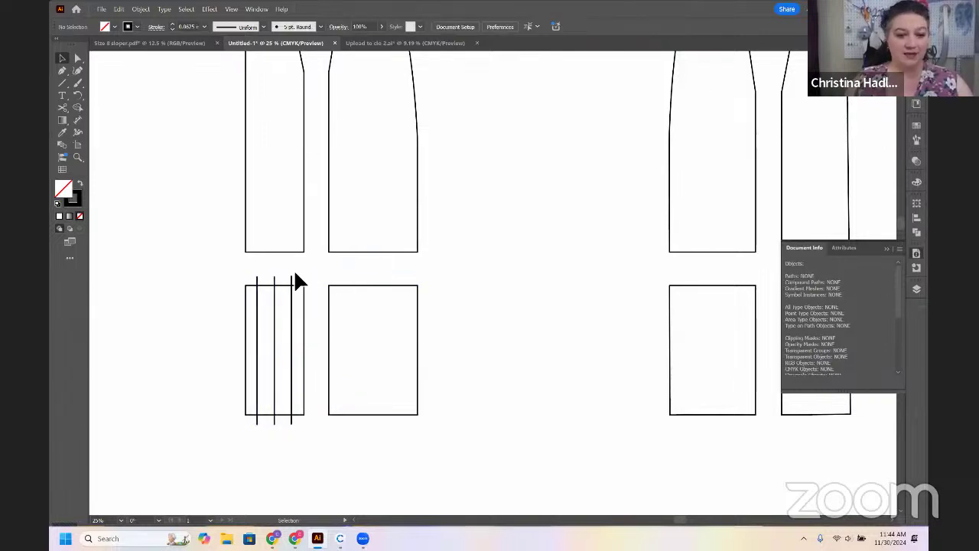
Copy the slash lines onto the adjacent wider lower piece, add copies to make five, and distribute them evenly
drag(251, 277, 381, 287)
click(382, 269)
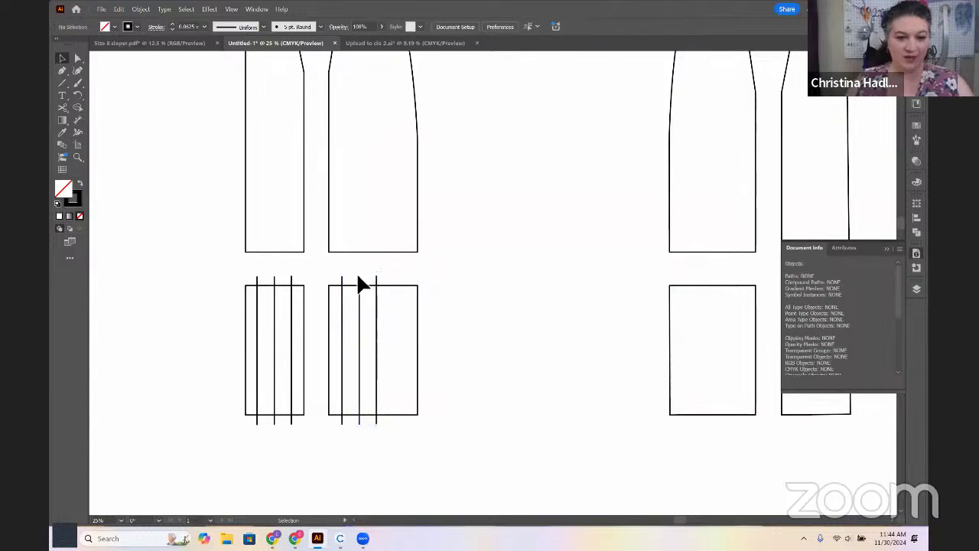
alt+drag(374, 286, 411, 286)
click(448, 284)
key(space)
drag(469, 303, 423, 299)
drag(283, 276, 284, 278)
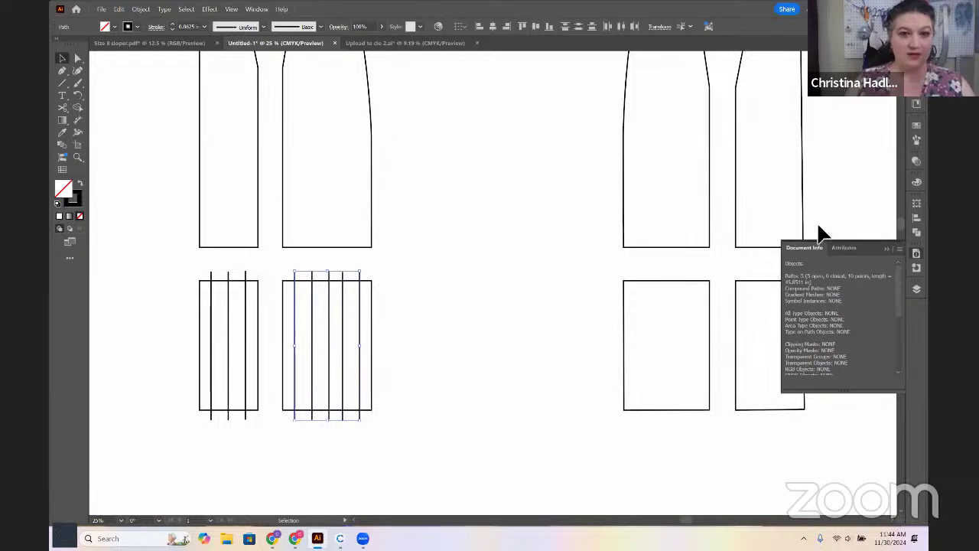
click(624, 26)
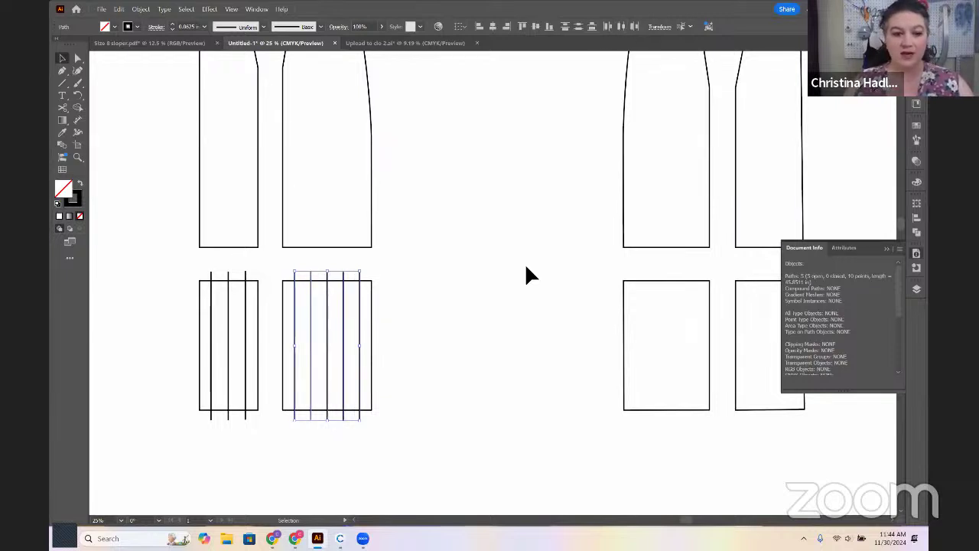
Copy the set of five slash lines onto the wider lower piece of the right pair
scroll(554, 302, up, 1)
scroll(481, 251, down, 3)
scroll(481, 252, right, 5)
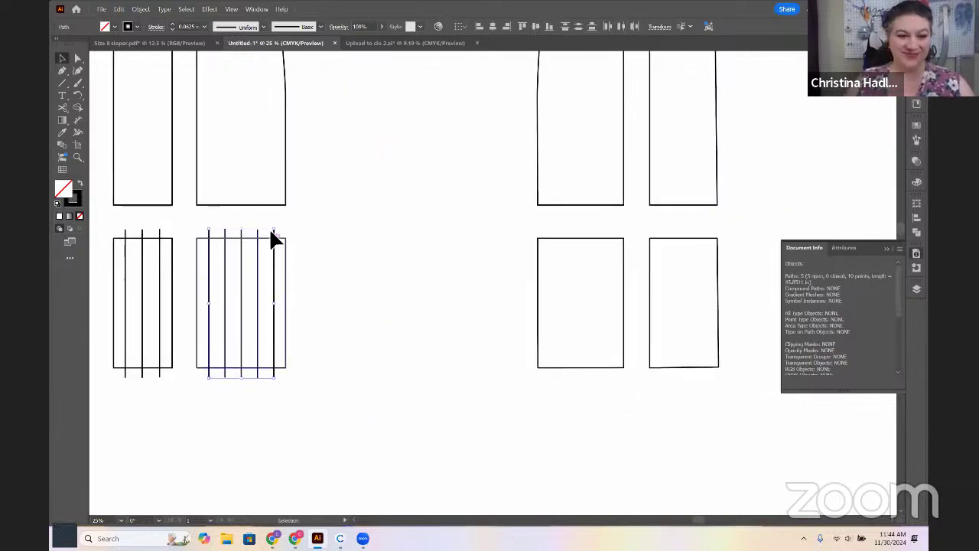
drag(278, 239, 615, 237)
click(636, 231)
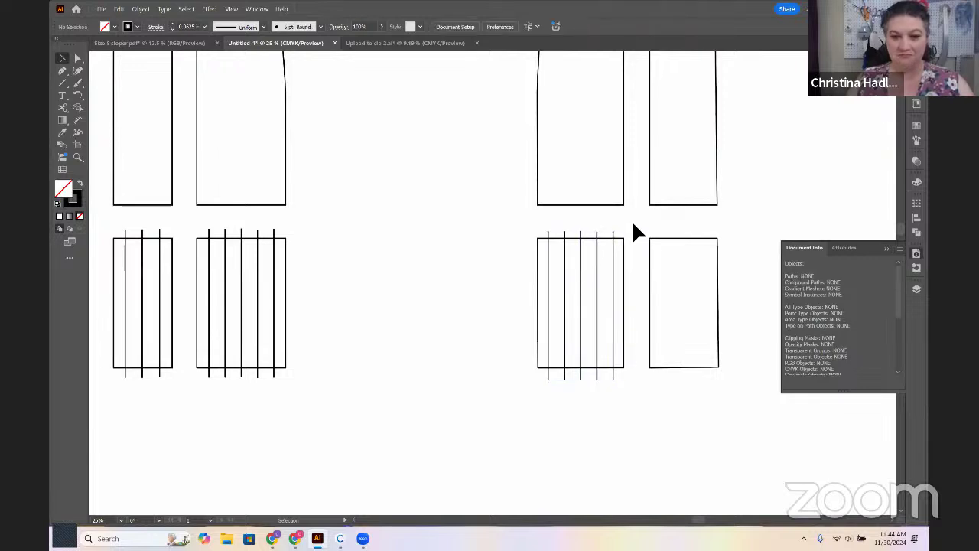
Copy three slash lines onto the narrow lower piece of the right pair and duplicate one to make four
drag(585, 241, 668, 235)
mouse_move(669, 237)
mouse_down()
mouse_move(679, 237)
mouse_move(677, 250)
mouse_up()
click(664, 297)
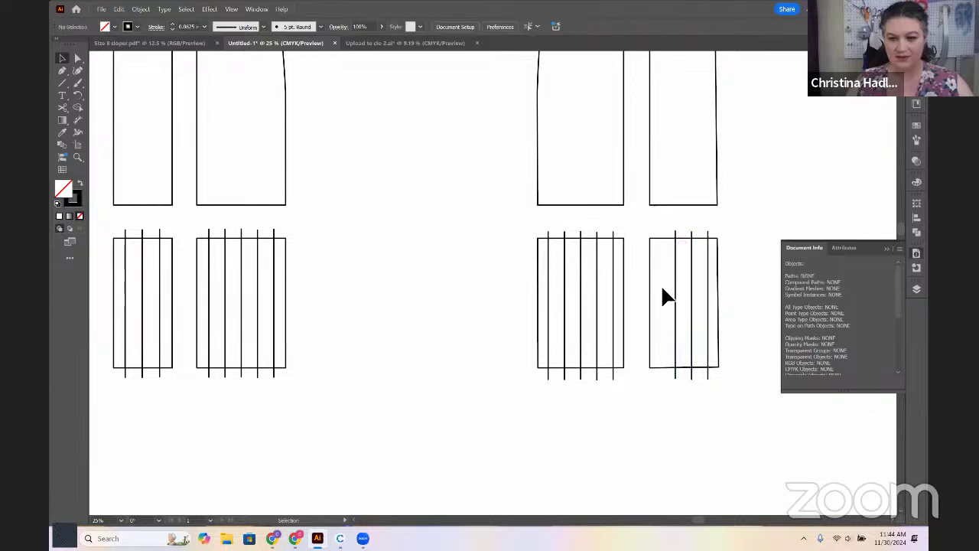
drag(675, 299, 661, 299)
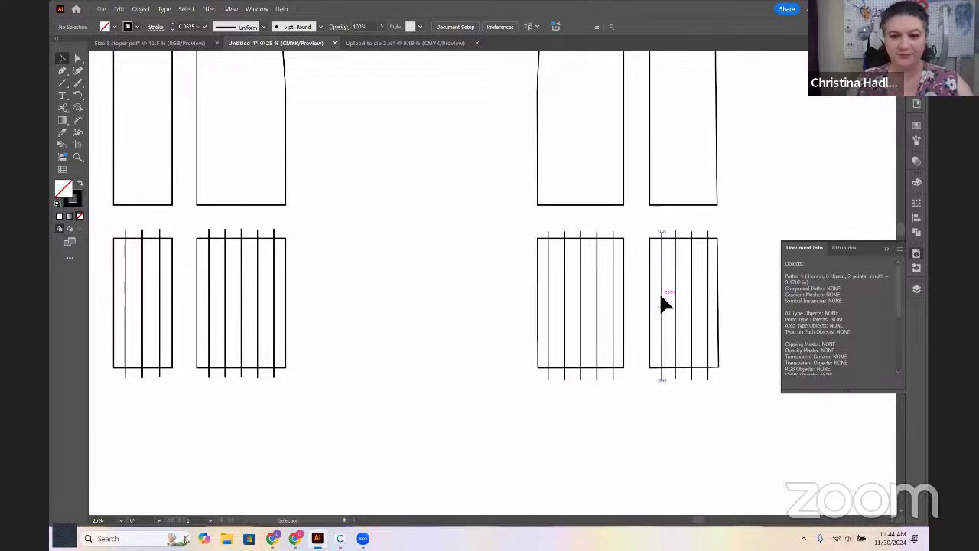
click(488, 294)
Open the Windows Calculator and multiply the hem length of 18.6 by 2.5
drag(301, 365, 383, 348)
drag(505, 318, 454, 290)
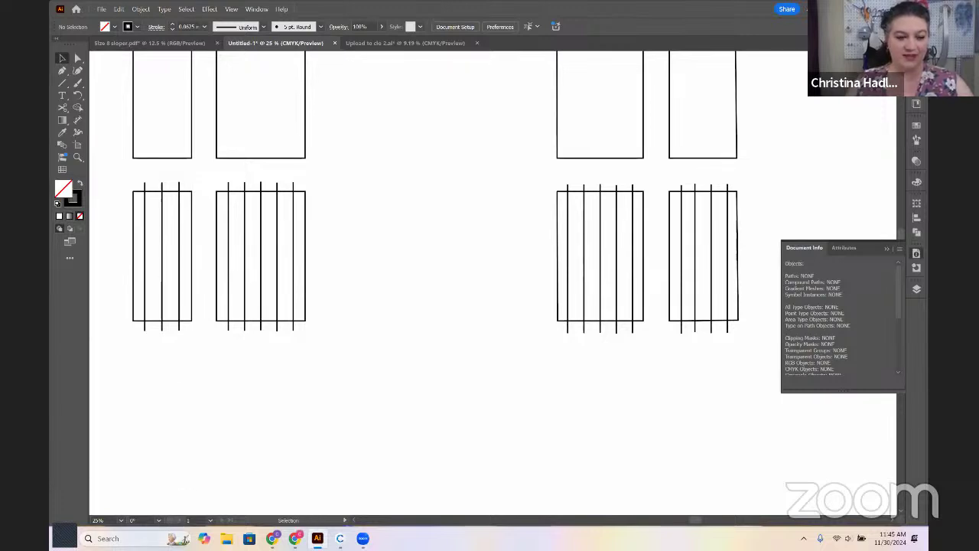
key(super)
text(calculator)
key(Return)
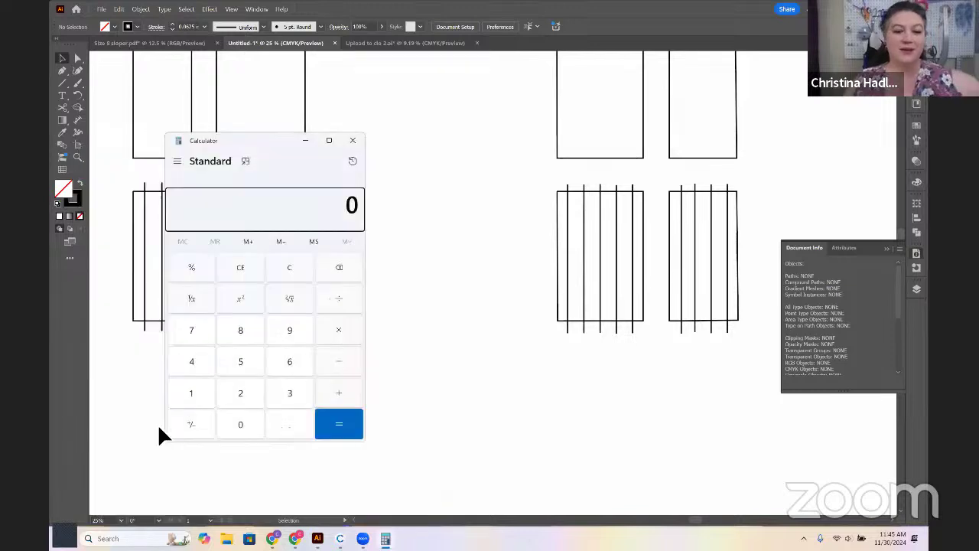
click(197, 398)
click(245, 336)
click(291, 420)
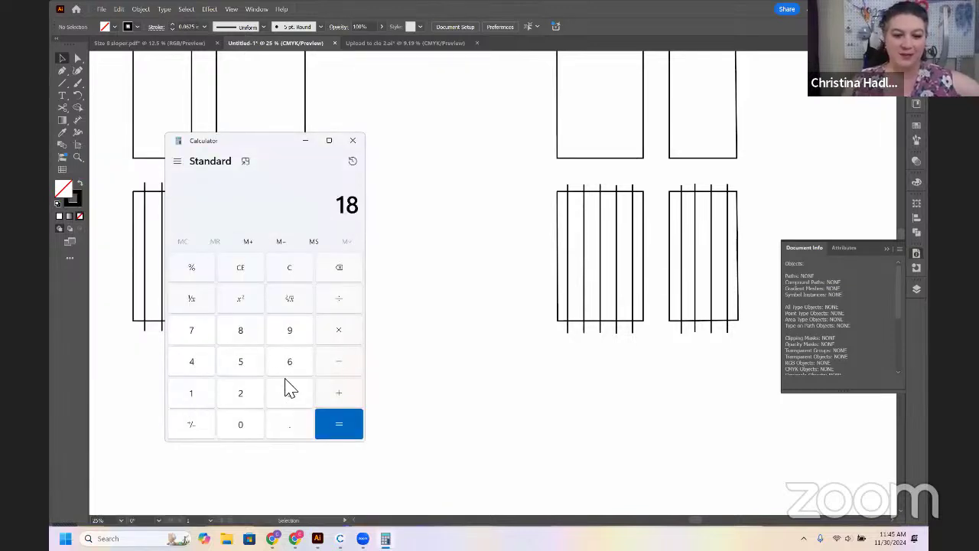
click(282, 368)
click(343, 330)
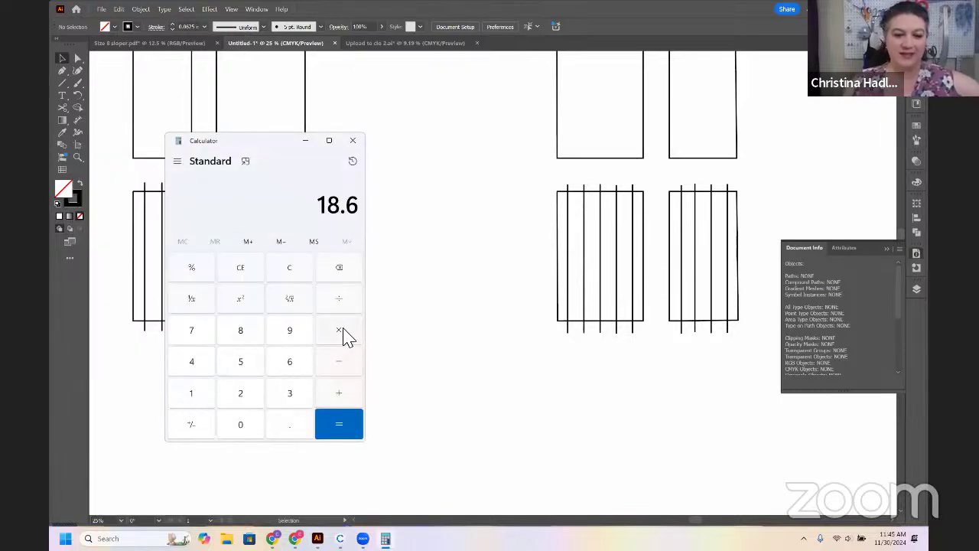
click(240, 398)
click(283, 433)
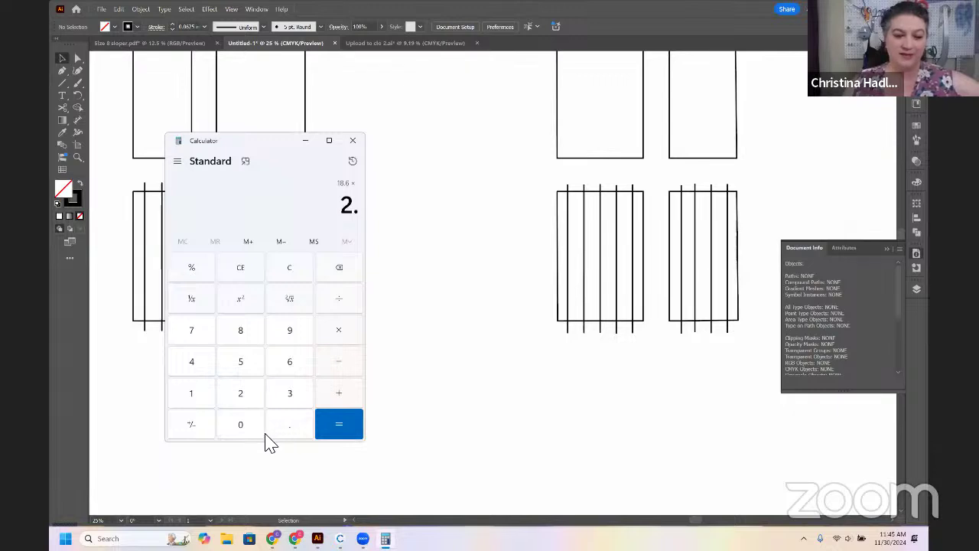
click(238, 364)
click(339, 423)
Subtract the original hem length of 18.6 from the multiplied length and divide the difference by 16
click(342, 359)
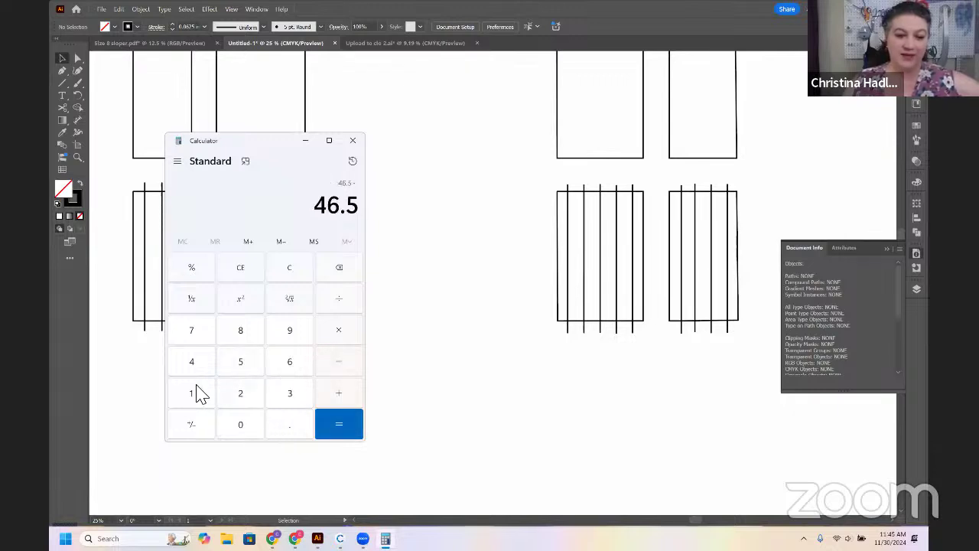
click(193, 393)
click(255, 341)
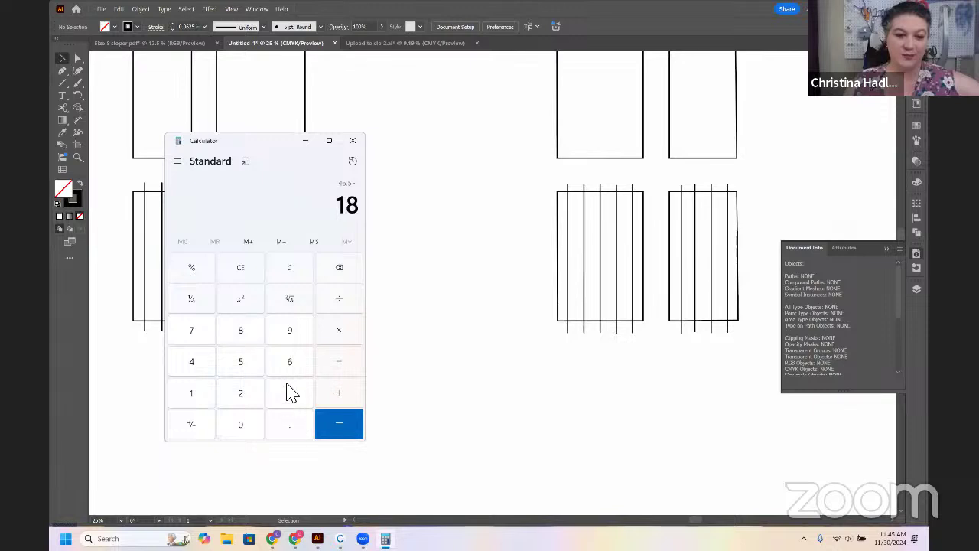
click(289, 423)
click(289, 361)
click(342, 420)
click(339, 300)
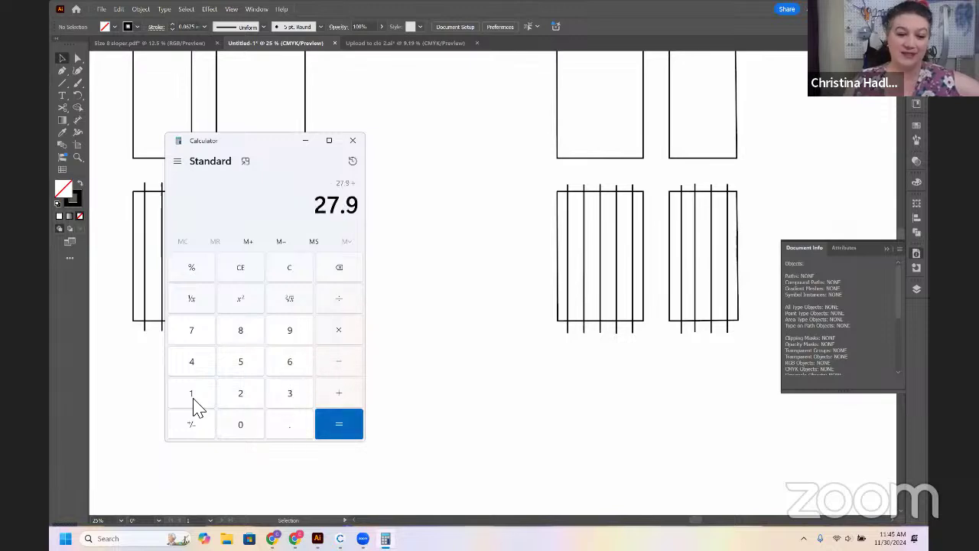
click(191, 393)
click(289, 361)
click(339, 424)
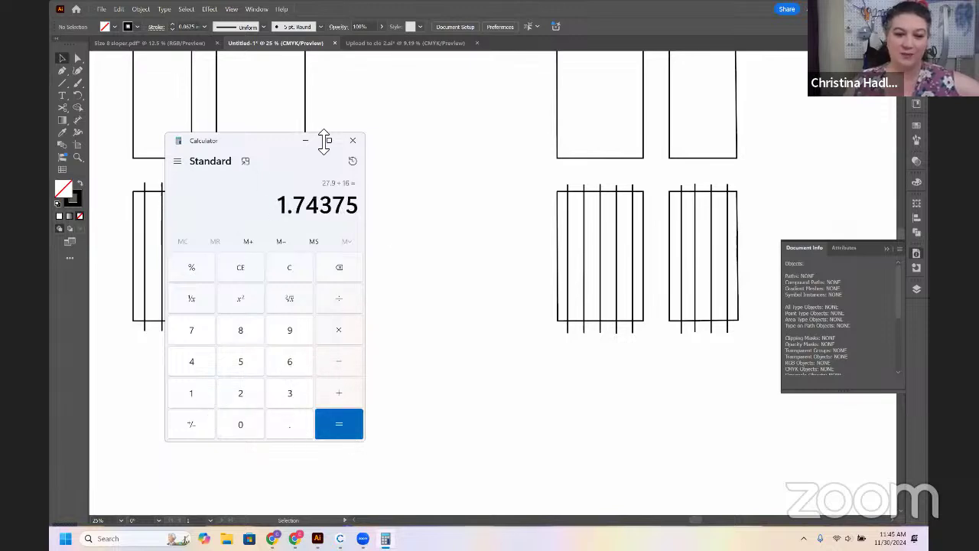
Close the Calculator and spread the left pair apart, moving each upper panel together with its slashed lower piece
click(353, 141)
scroll(229, 378, left, 2)
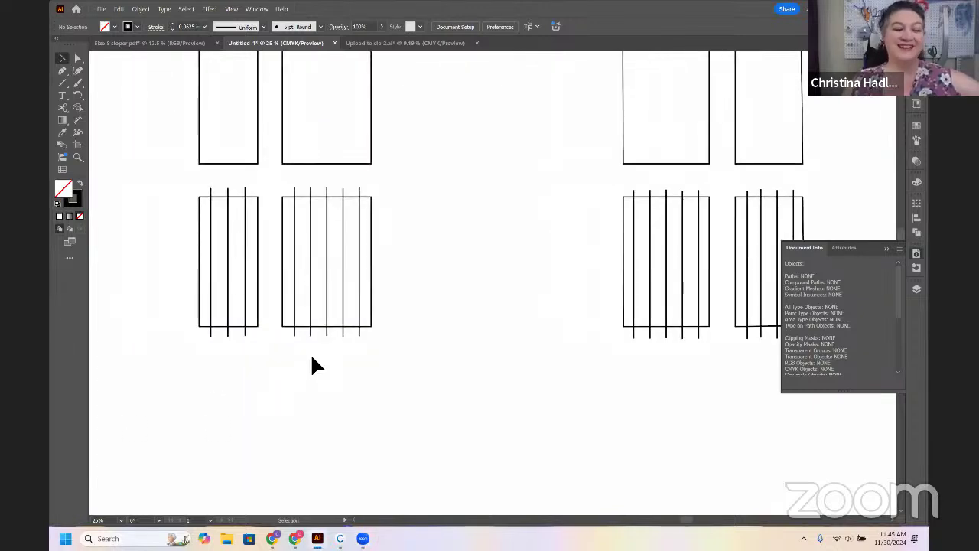
scroll(306, 365, right, 1)
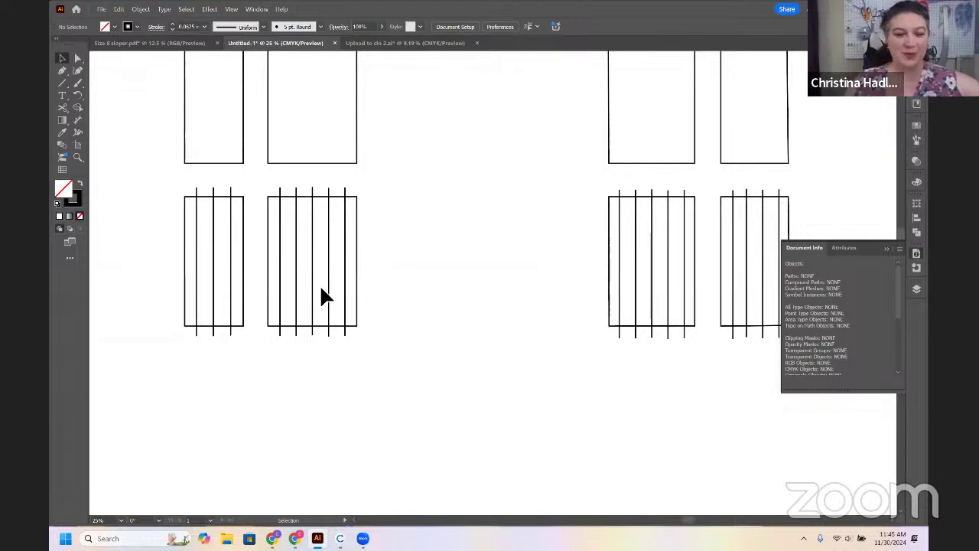
key(ctrl+minus)
key(ctrl+minus)
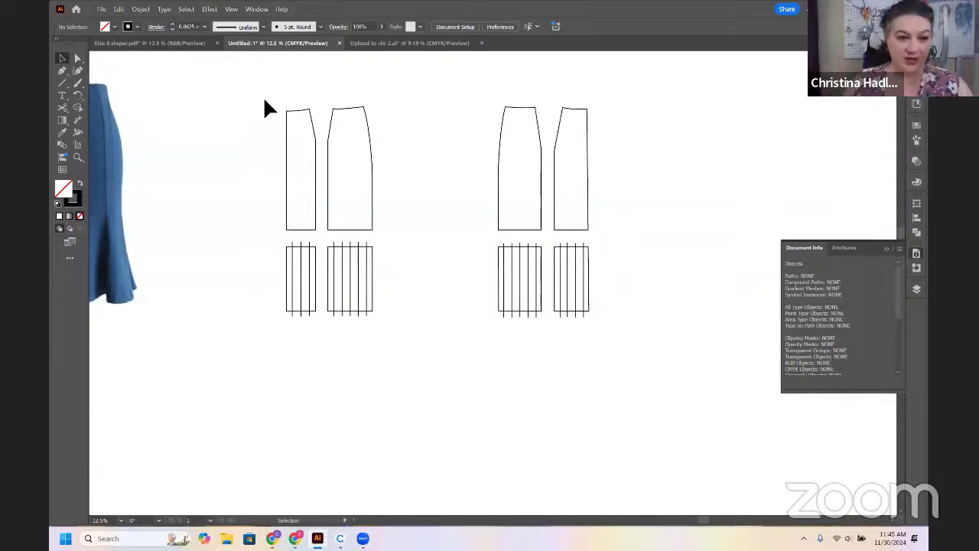
drag(273, 103, 315, 314)
drag(313, 227, 239, 232)
drag(308, 134, 396, 325)
drag(376, 203, 382, 207)
drag(382, 206, 260, 214)
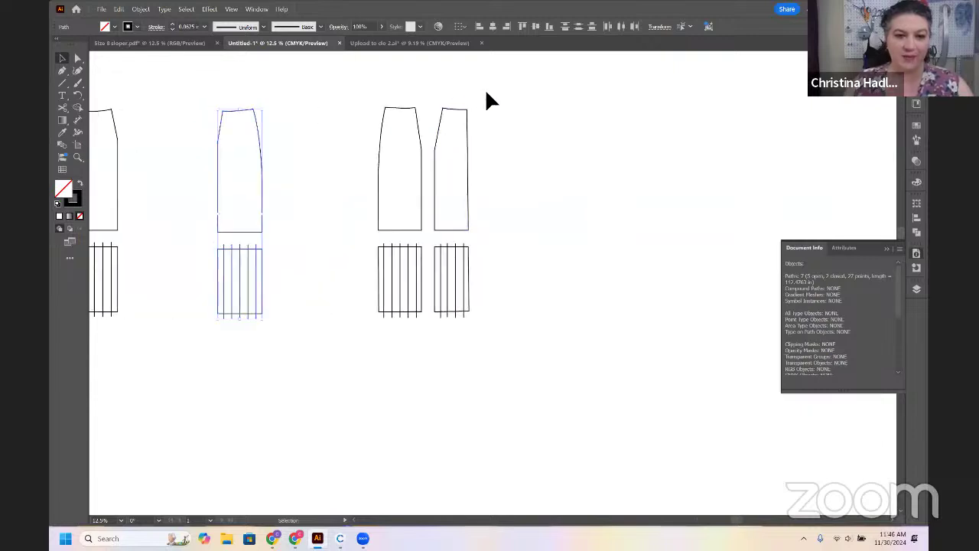
Spread the right pair apart the same way, moving the narrow panel and its slashed lower piece well clear of the wide one
click(468, 204)
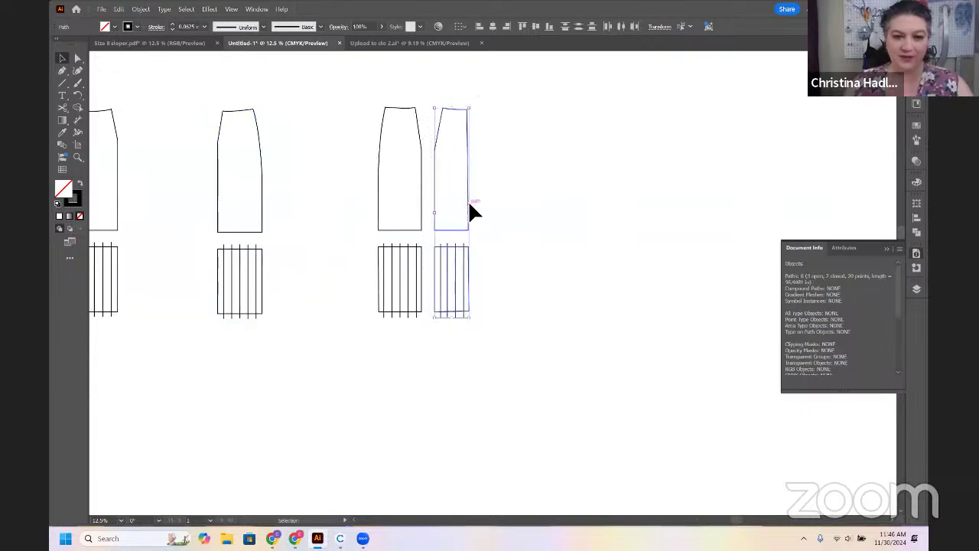
drag(468, 201, 684, 211)
drag(497, 276, 559, 262)
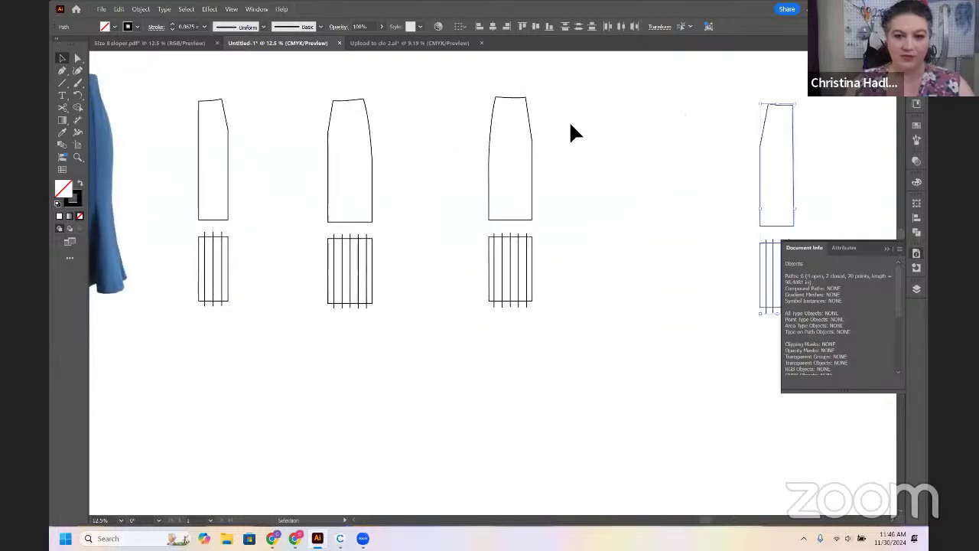
mouse_move(534, 197)
mouse_down()
mouse_move(567, 193)
mouse_move(573, 202)
mouse_up()
drag(834, 98, 705, 326)
drag(758, 191, 738, 191)
Split the narrow lower piece of the left pair along its first slash line with Divide Objects Below
key(a)
scroll(299, 283, left, 3)
drag(383, 247, 311, 306)
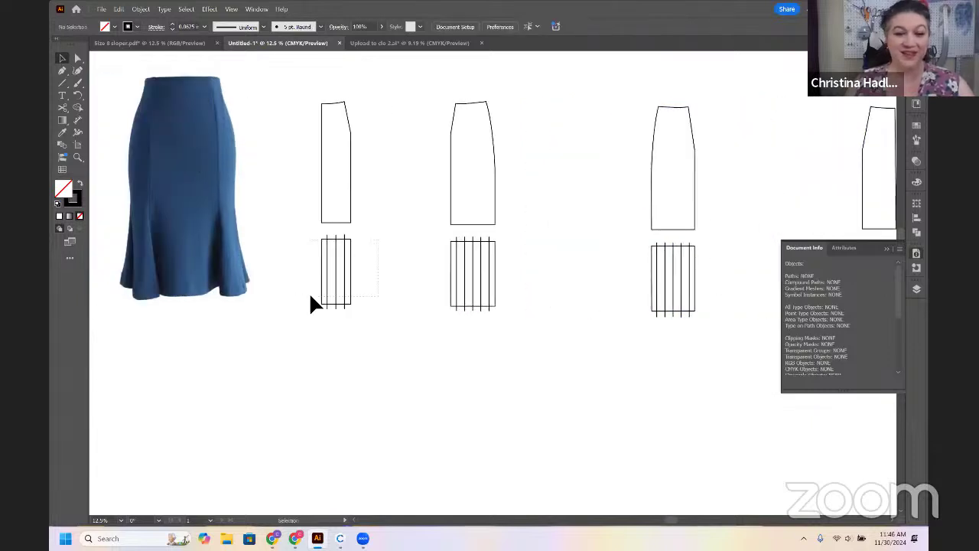
key(ctrl+equal)
key(ctrl+equal)
key(ctrl+equal)
key(ctrl+equal)
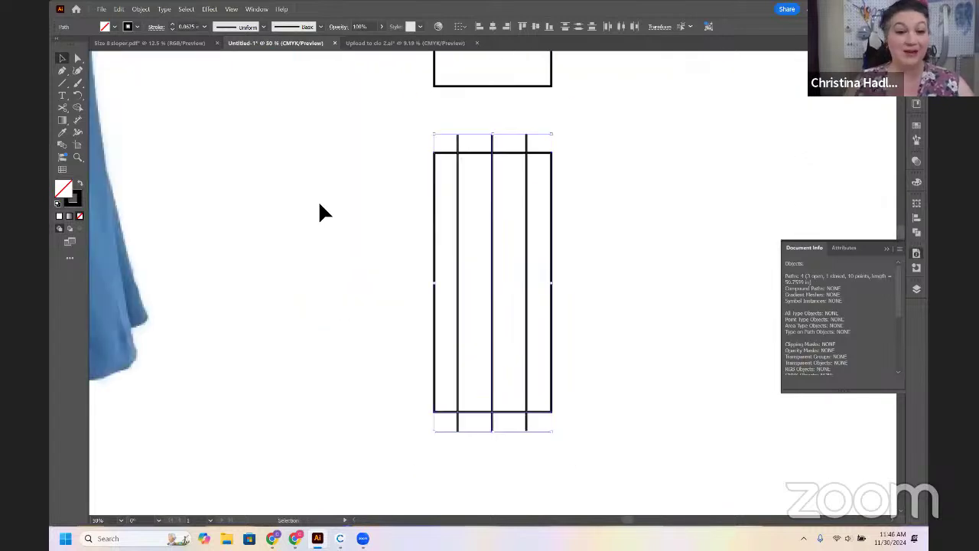
key(ctrl+shift+a)
click(458, 145)
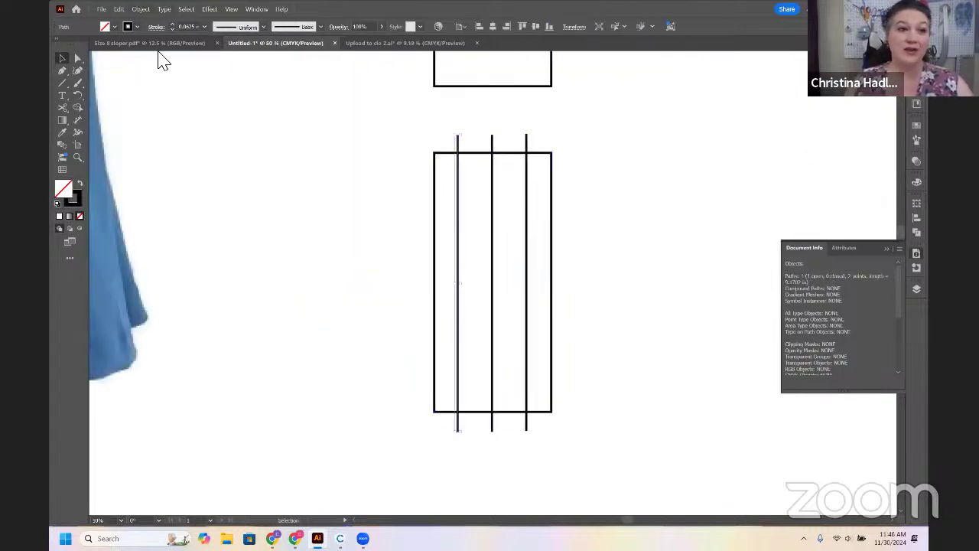
click(141, 8)
mouse_move(284, 314)
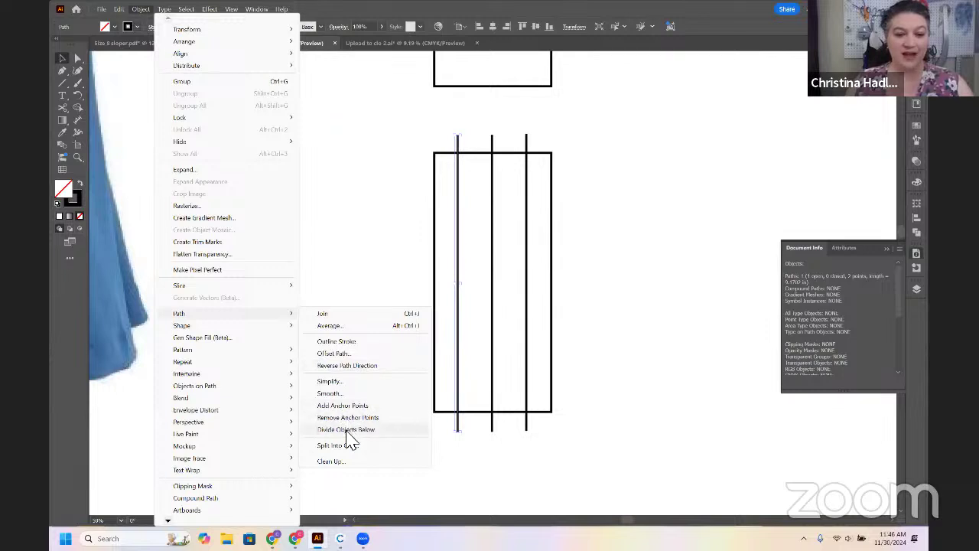
click(346, 431)
Divide the same narrow lower piece along its second and third slash lines to complete four separate strips
click(492, 139)
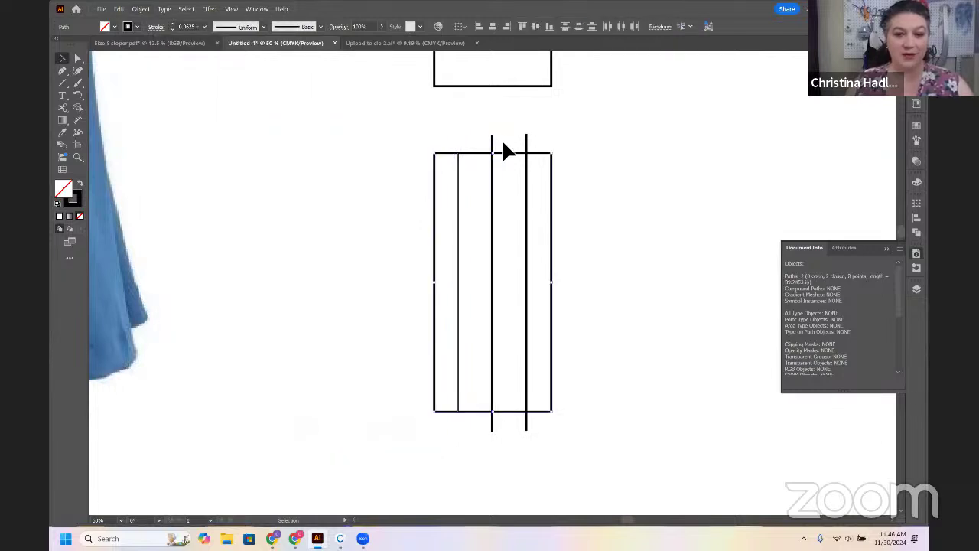
click(141, 9)
mouse_move(229, 313)
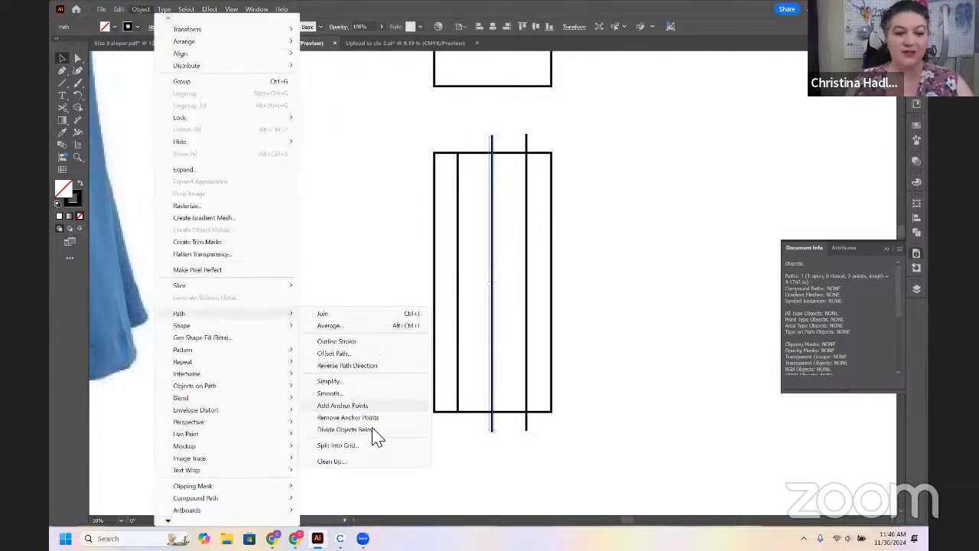
click(496, 187)
click(526, 139)
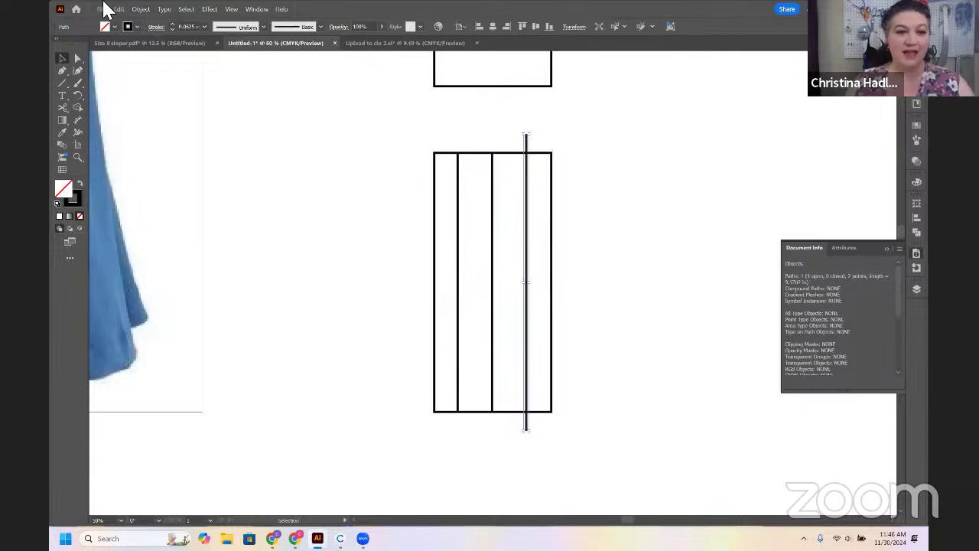
click(141, 10)
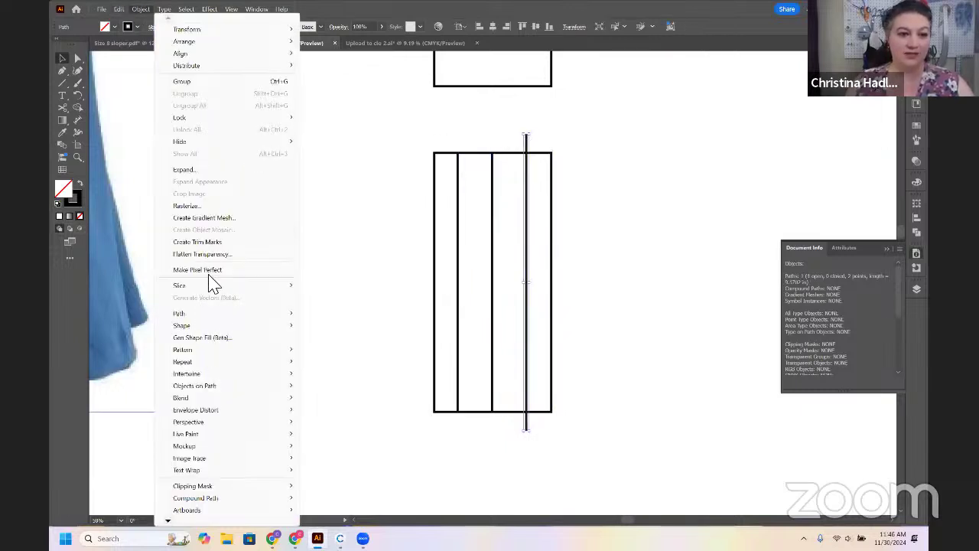
mouse_move(222, 313)
click(351, 430)
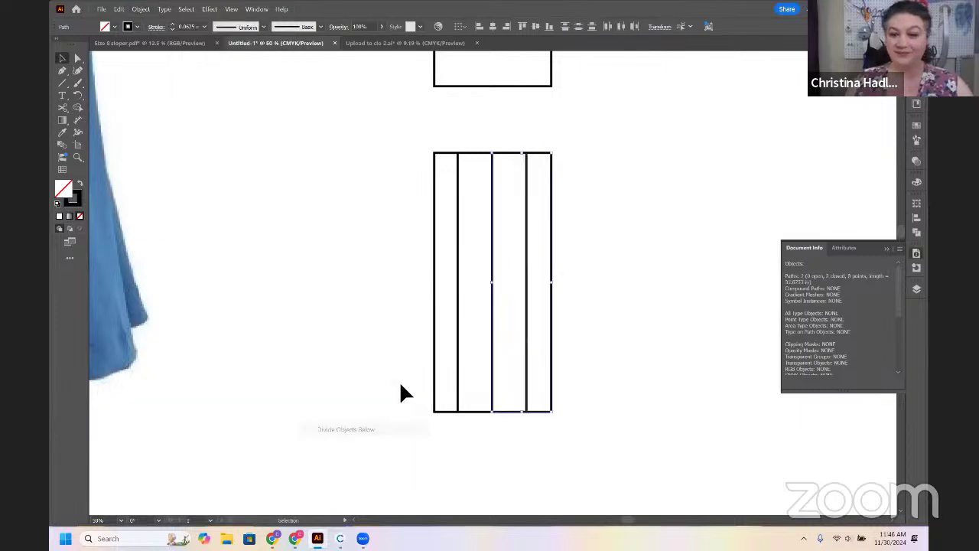
click(720, 212)
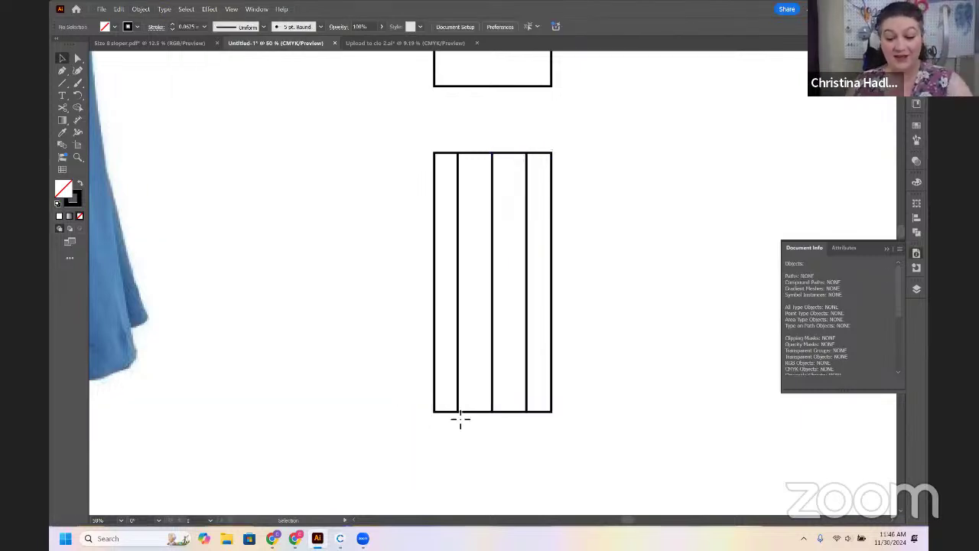
Draw a 1.75 in guide line at a 0° angle from the hem end of the first slash
key(backslash)
mouse_move(461, 417)
mouse_down()
mouse_move(516, 418)
mouse_move(463, 413)
mouse_up()
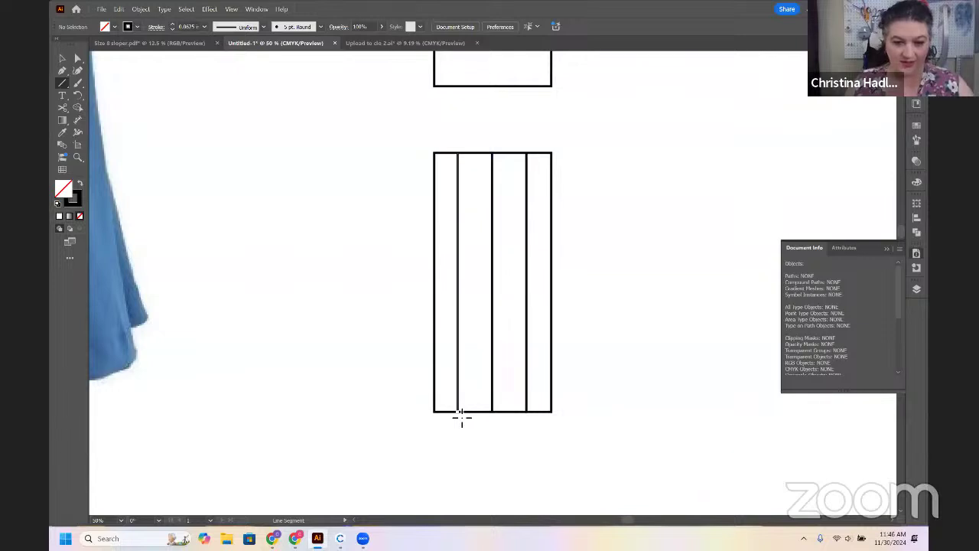
click(459, 416)
text(1)
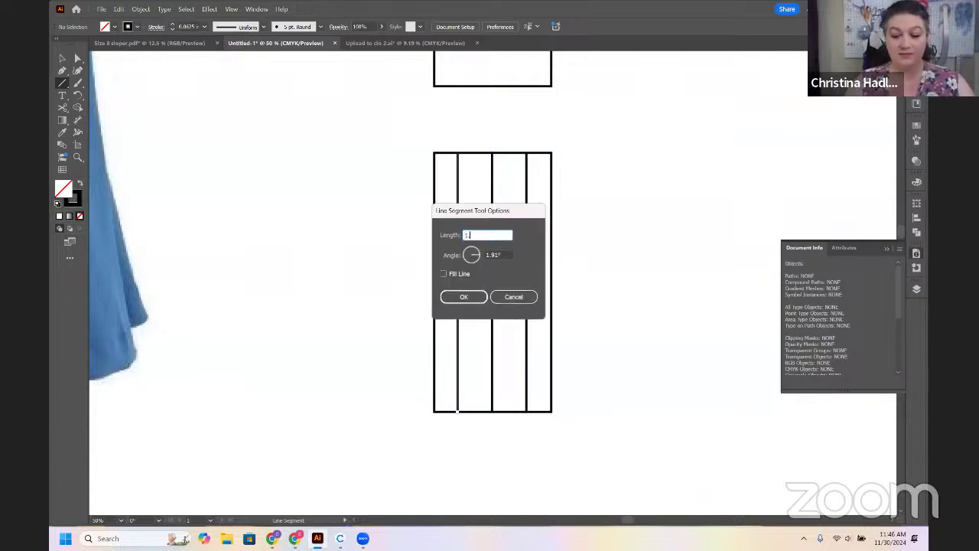
text(.75)
key(Tab)
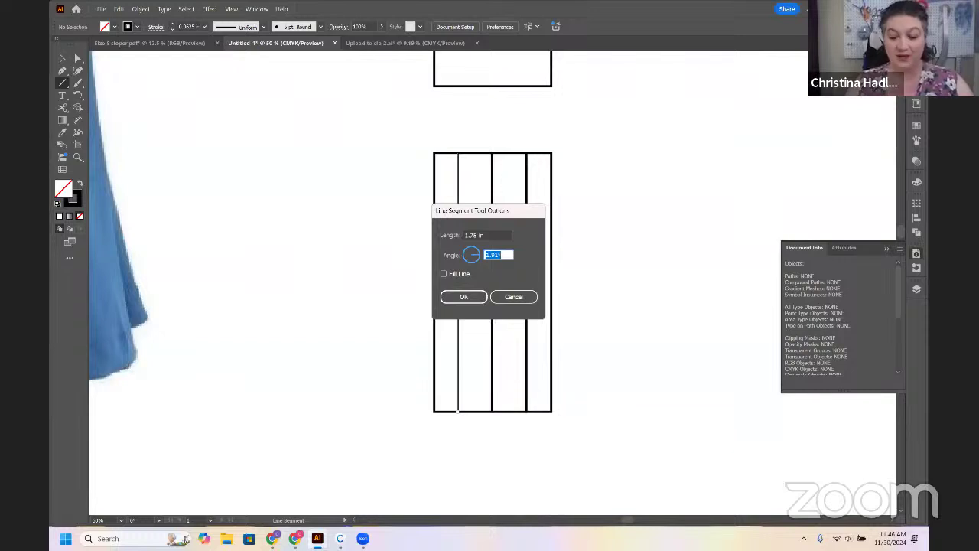
text(0)
click(468, 297)
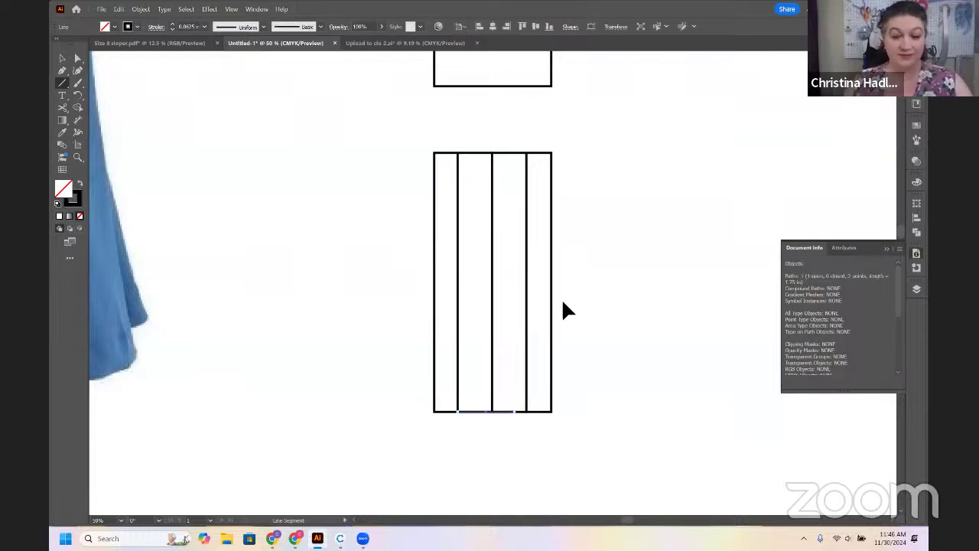
Rotate the last three strips about the upper end of the first slash, opening the hem by the guide line's length
key(v)
drag(479, 303, 579, 197)
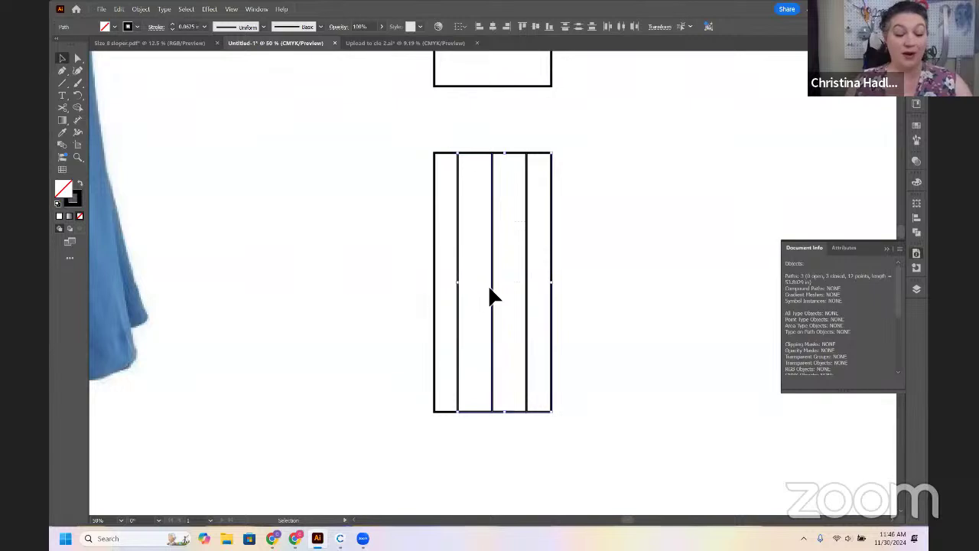
key(r)
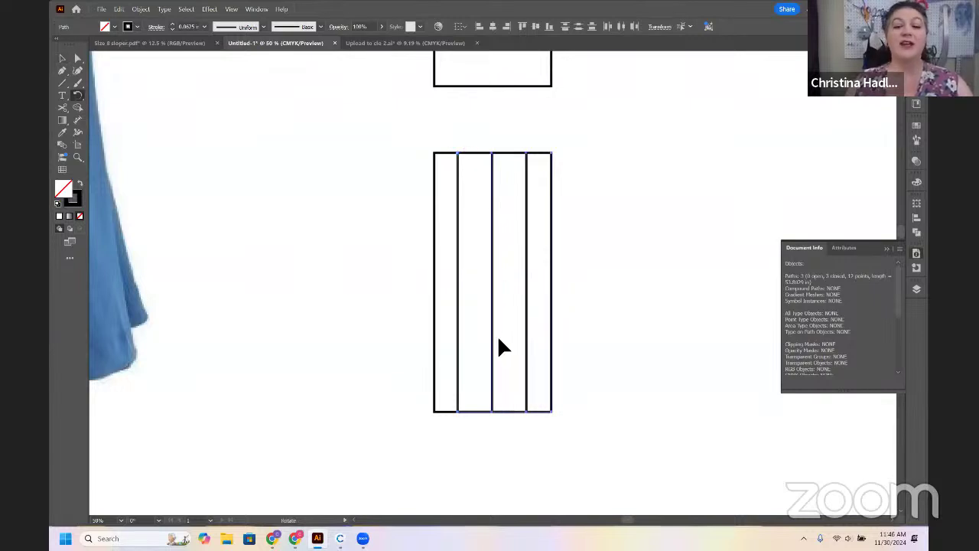
drag(505, 357, 555, 379)
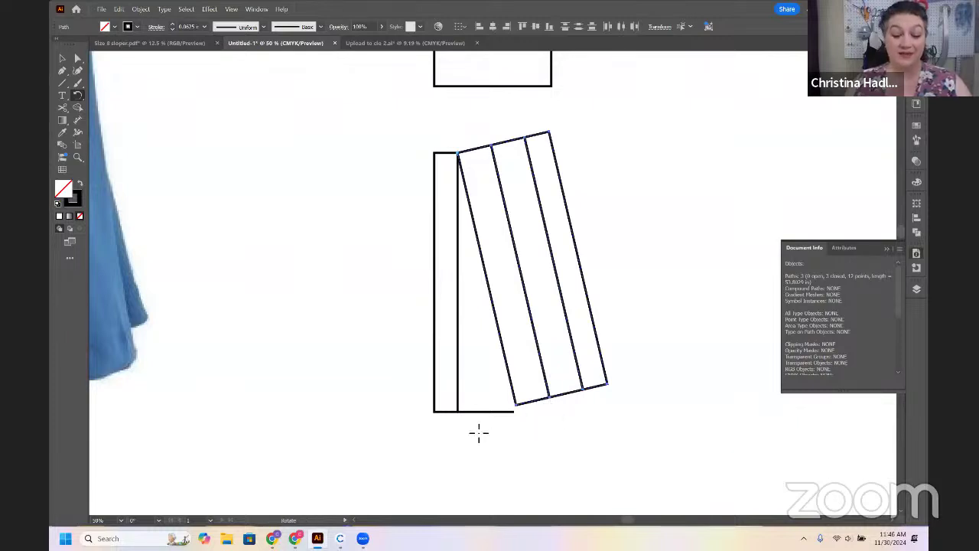
Move the guide line to the hem end of the second slash and rotate it upward to follow the flare
key(v)
drag(483, 411, 573, 396)
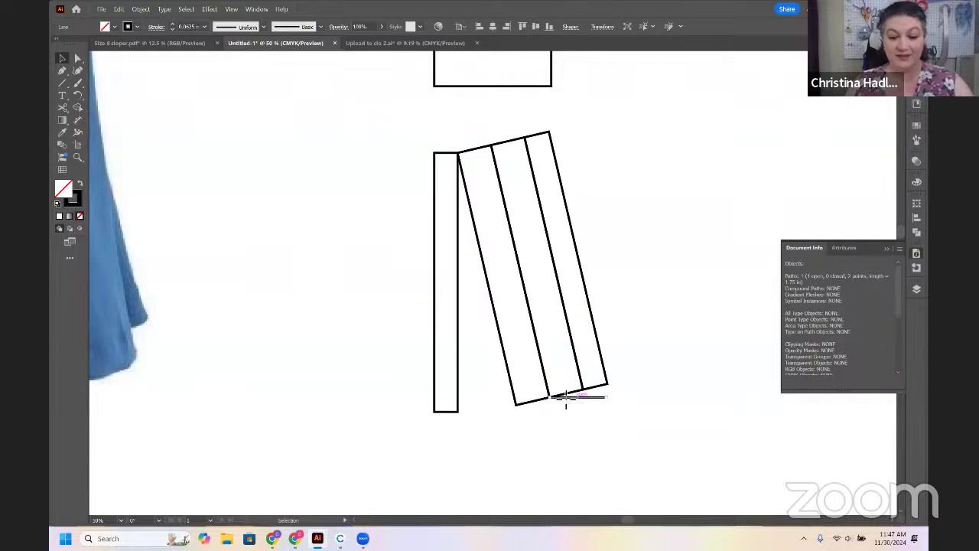
key(r)
drag(591, 386, 589, 385)
Rotate the last two strips about the upper end of the second slash until their hem corner meets the guide line's end
key(v)
click(549, 314)
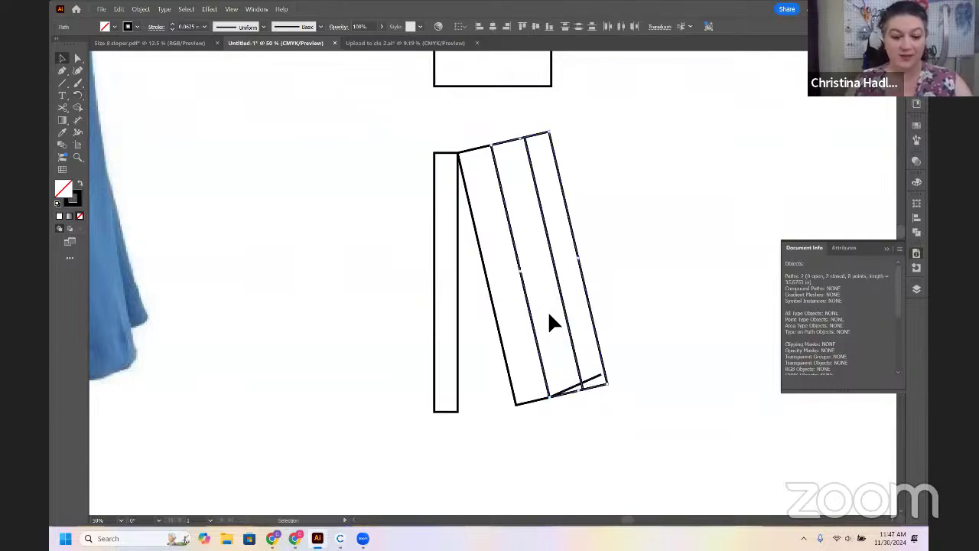
key(r)
click(494, 146)
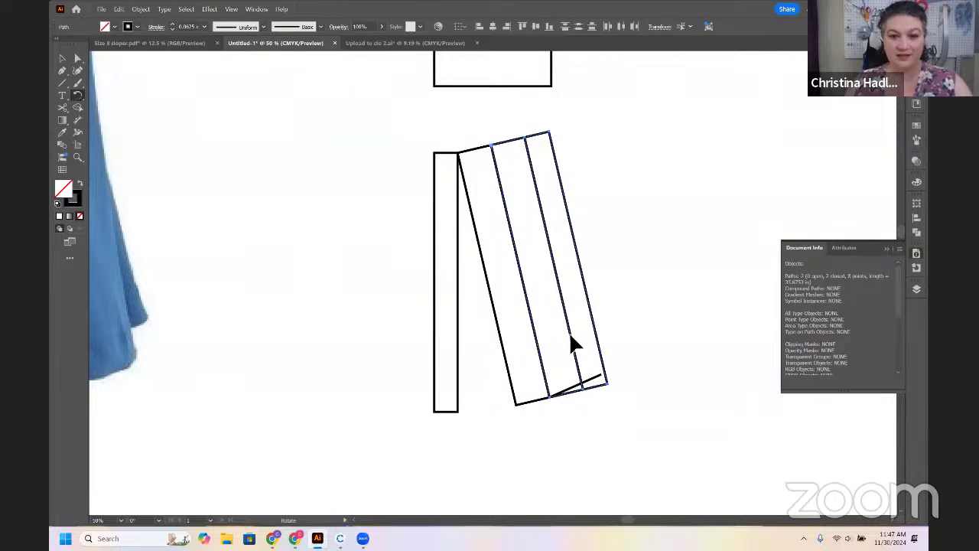
mouse_move(620, 336)
mouse_down()
mouse_move(627, 328)
mouse_move(620, 335)
mouse_up()
Move the guide line to the hem end of the third slash and angle it slightly upward past the strip's hem
key(v)
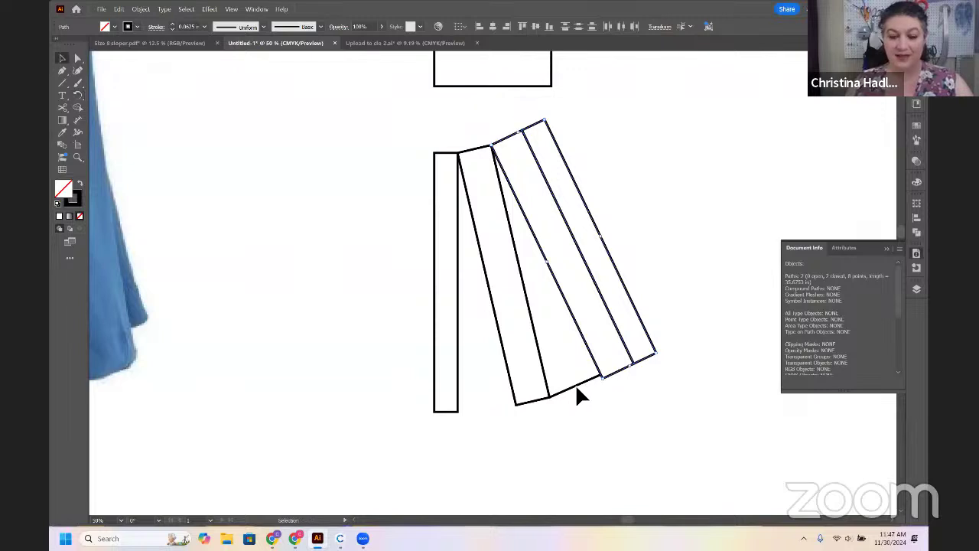
click(575, 385)
drag(573, 386, 635, 369)
key(r)
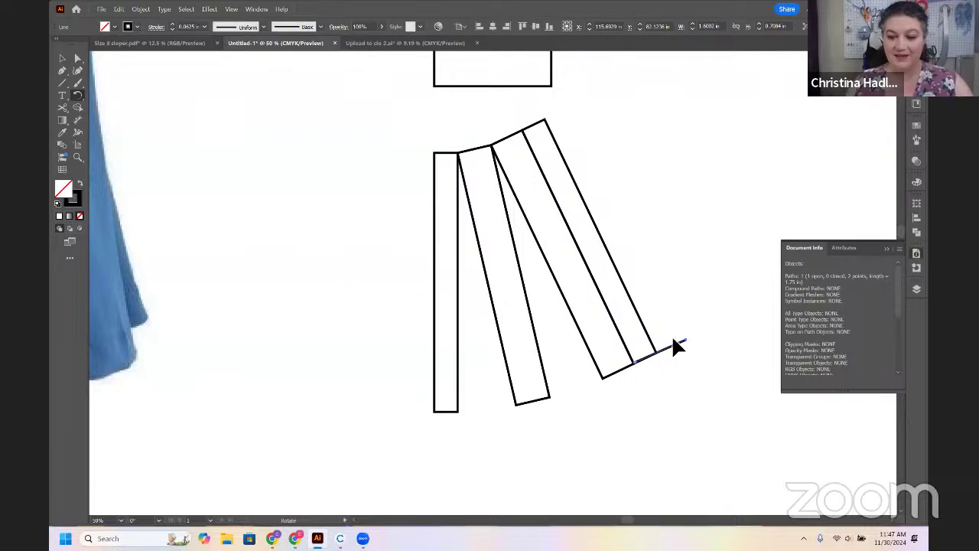
drag(673, 343, 679, 332)
Rotate the outermost strip about the upper end of the third slash to open it to the guide line's end
key(v)
click(624, 305)
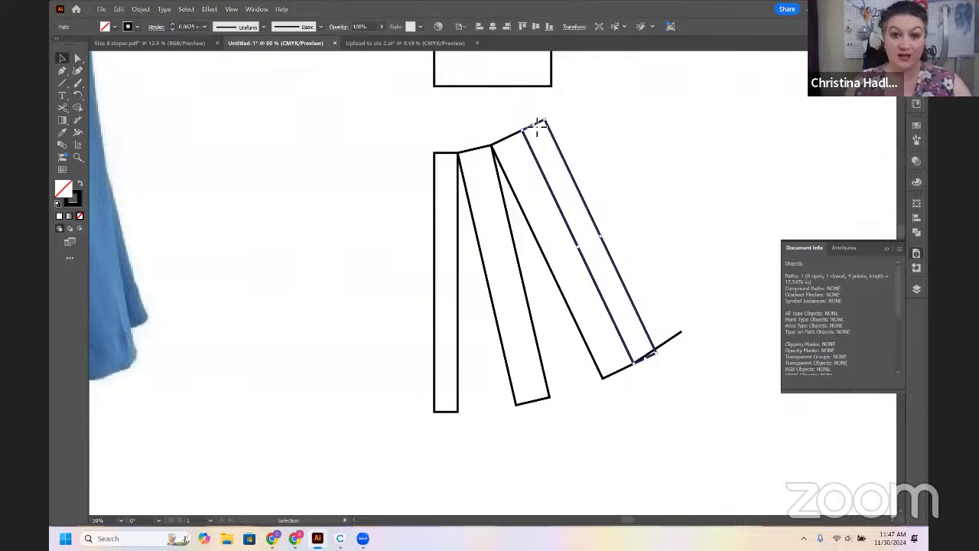
key(r)
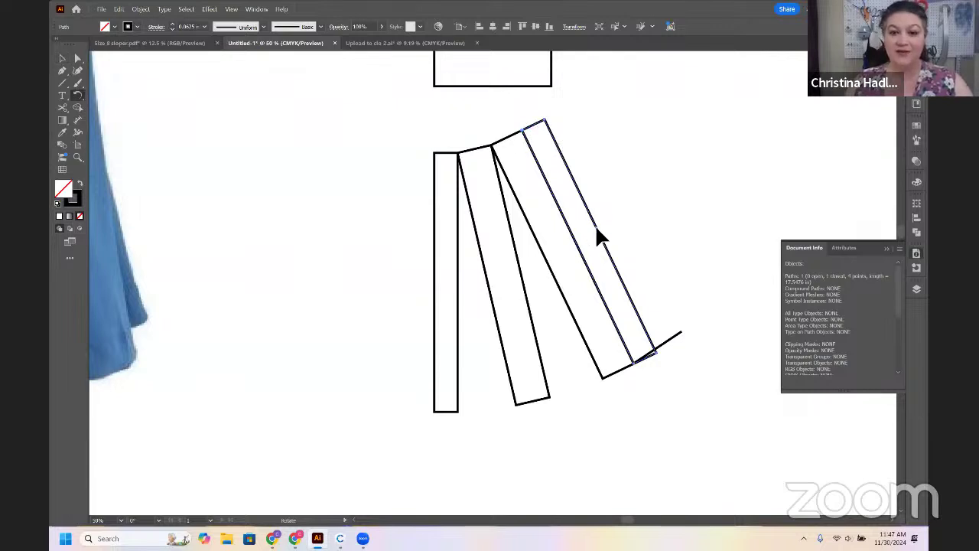
drag(607, 260, 662, 255)
Divide the wider lower panel along its first slash line with Divide Objects Below
scroll(665, 256, right, 2)
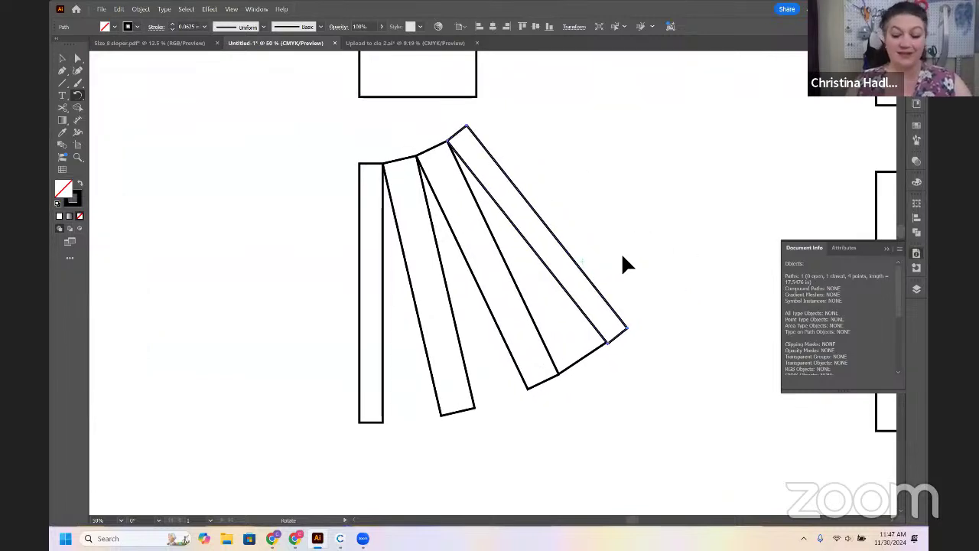
key(ctrl+minus)
scroll(546, 256, right, 2)
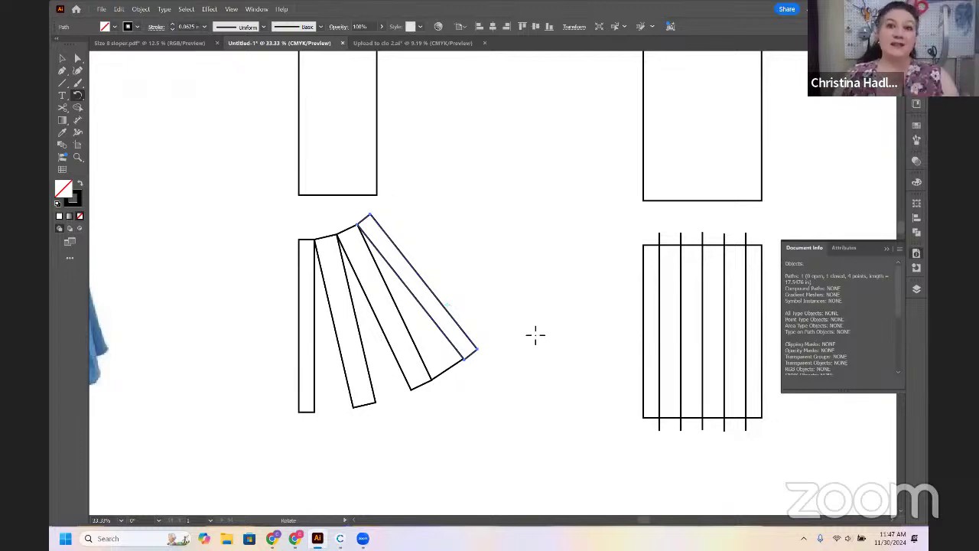
drag(559, 314, 484, 270)
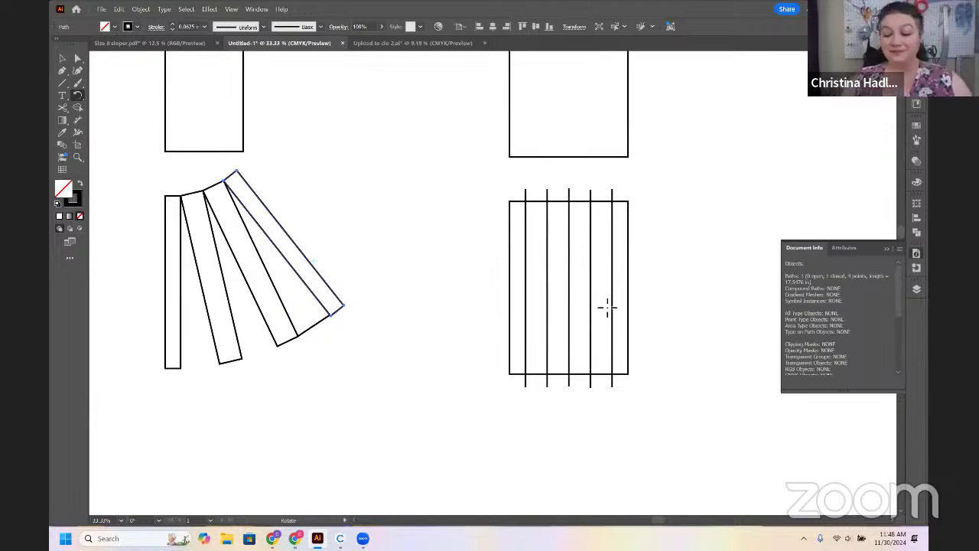
key(ctrl+plus)
drag(607, 305, 204, 246)
key(v)
drag(442, 135, 465, 150)
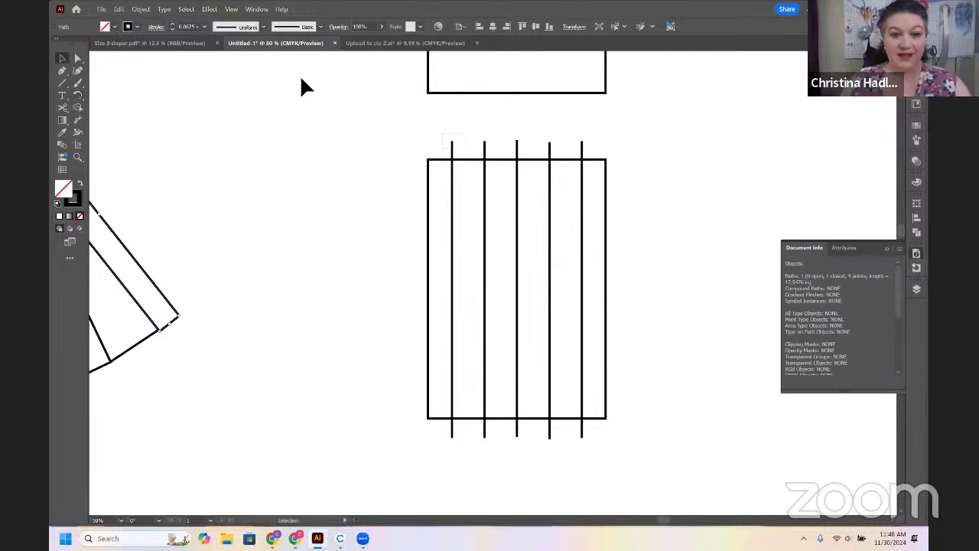
click(139, 8)
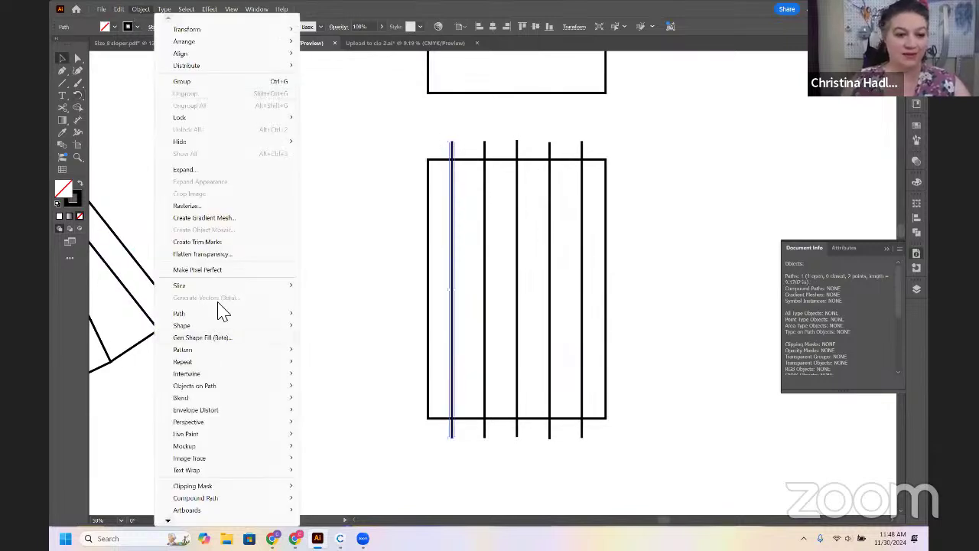
mouse_move(230, 312)
click(378, 434)
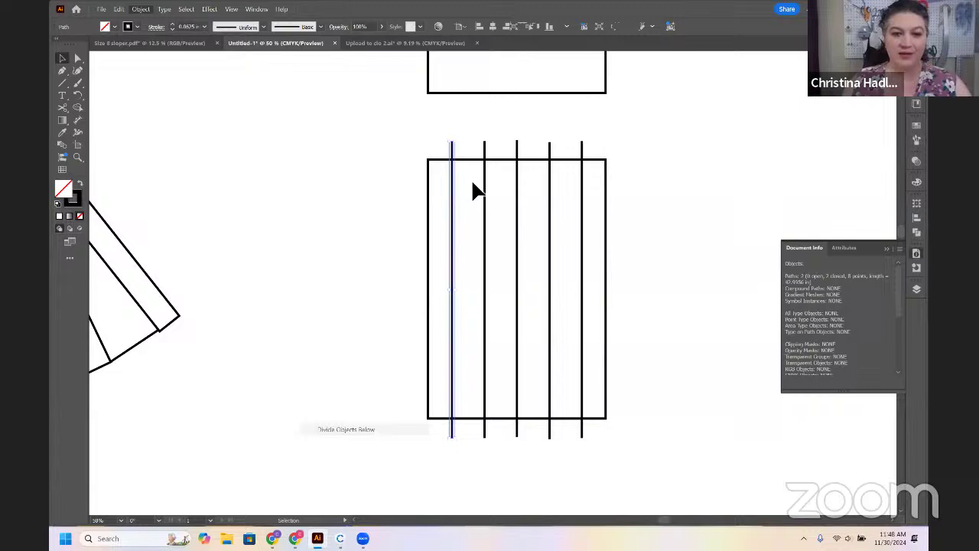
Divide the wider lower panel along its second and third slash lines
click(486, 146)
click(139, 9)
mouse_move(223, 313)
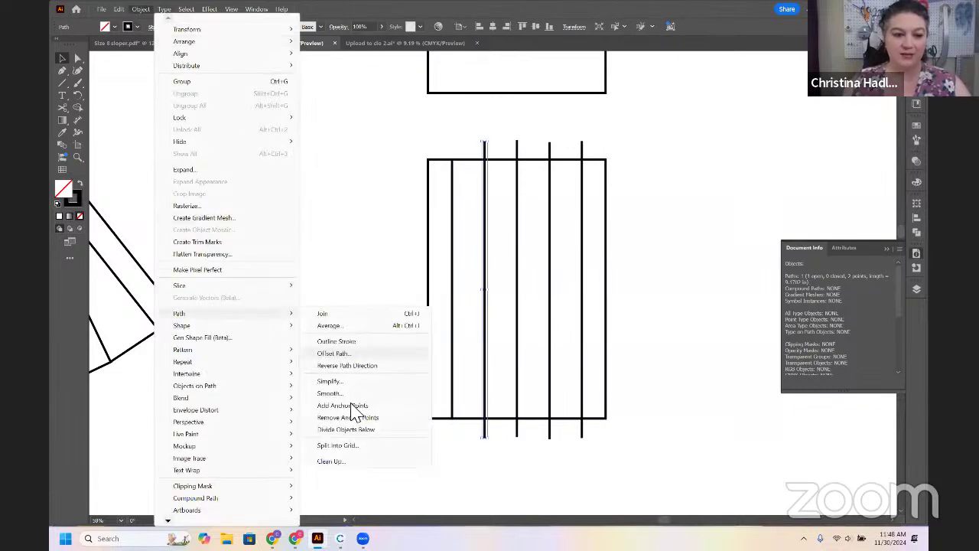
click(346, 429)
click(517, 146)
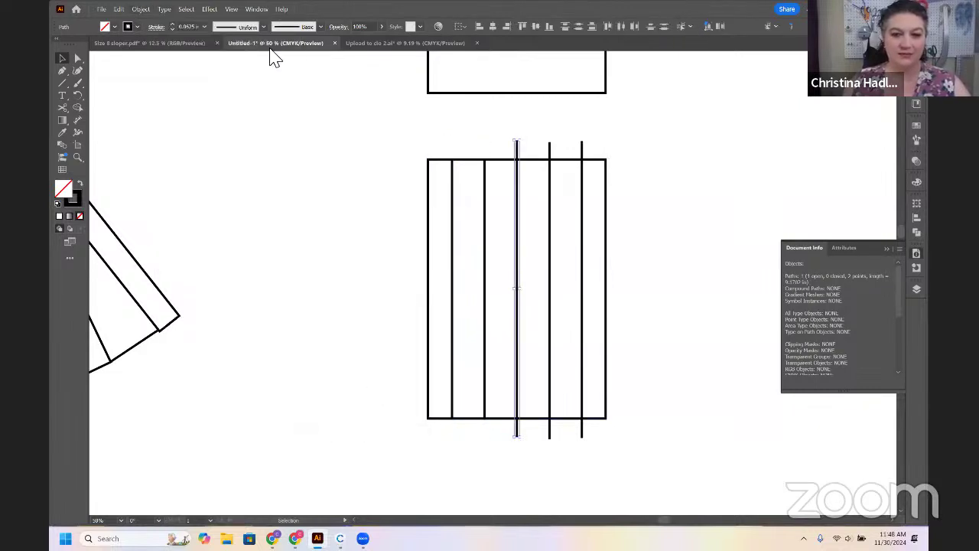
click(141, 8)
mouse_move(229, 313)
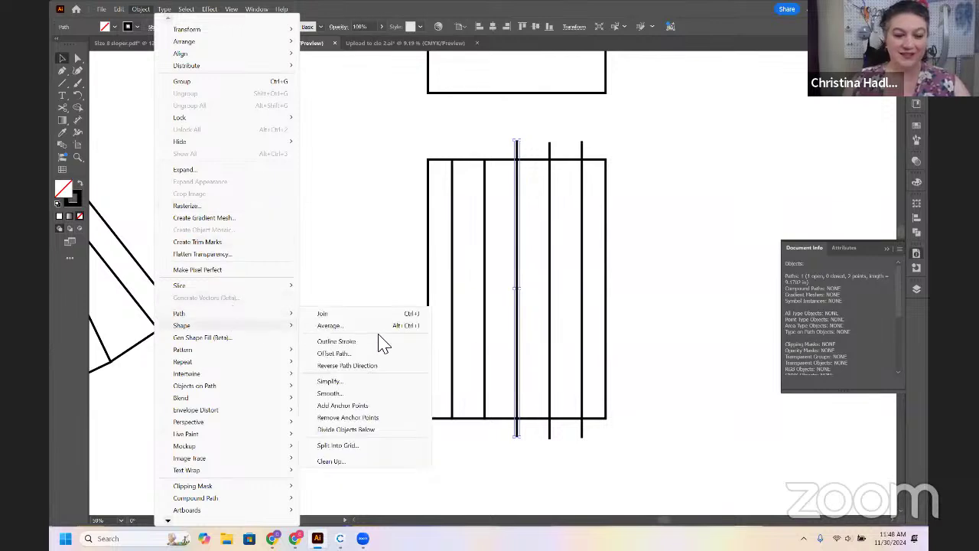
click(374, 431)
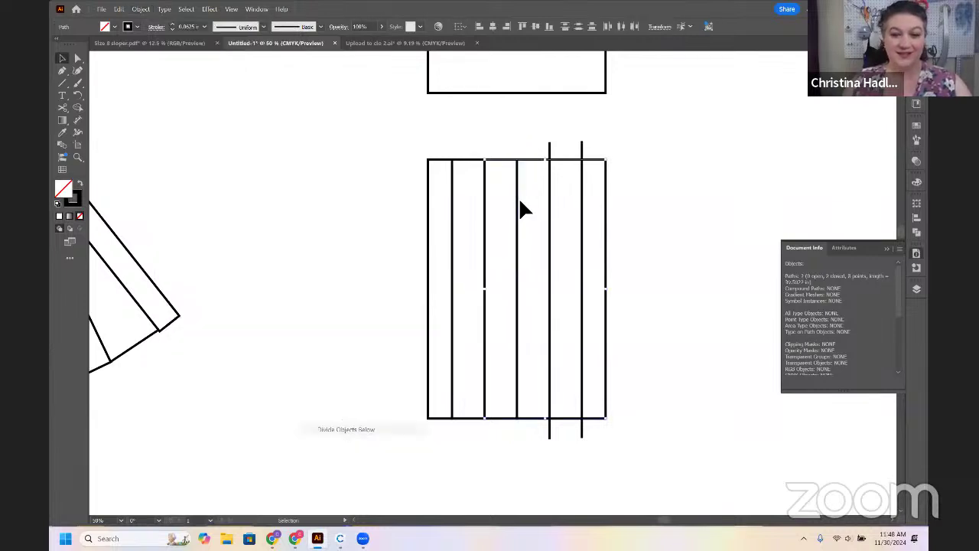
Divide the wider lower panel along its fourth and fifth slash lines and clear the selection
click(551, 149)
click(141, 8)
mouse_move(229, 313)
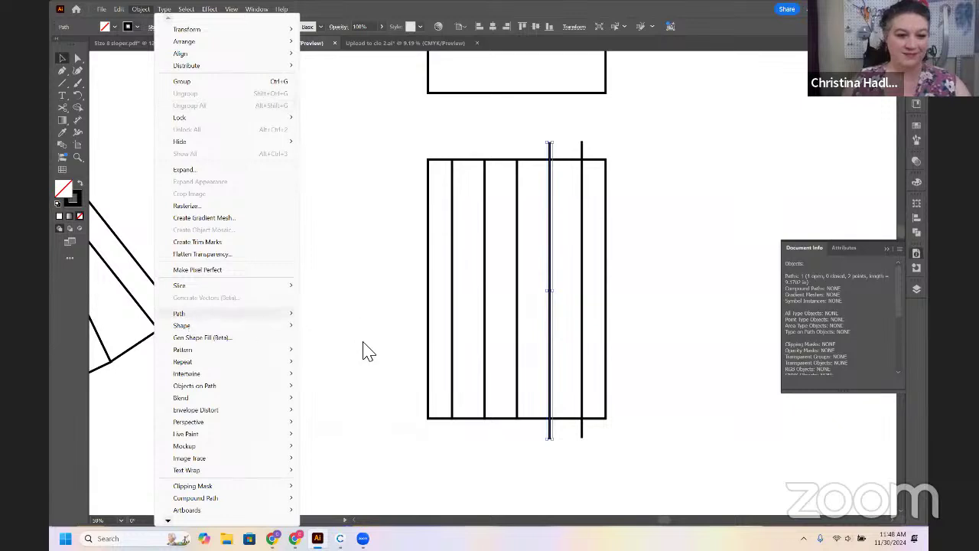
click(363, 430)
click(584, 145)
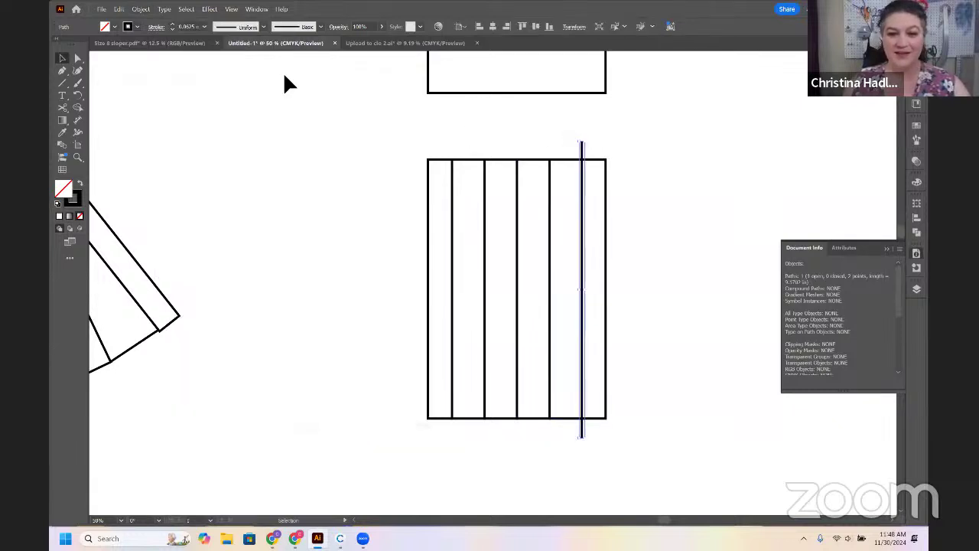
click(140, 8)
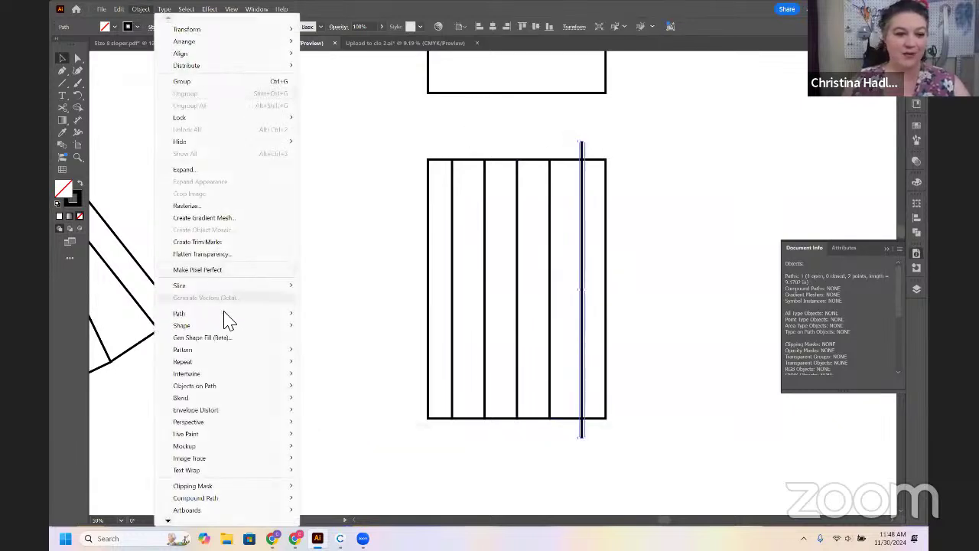
mouse_move(229, 313)
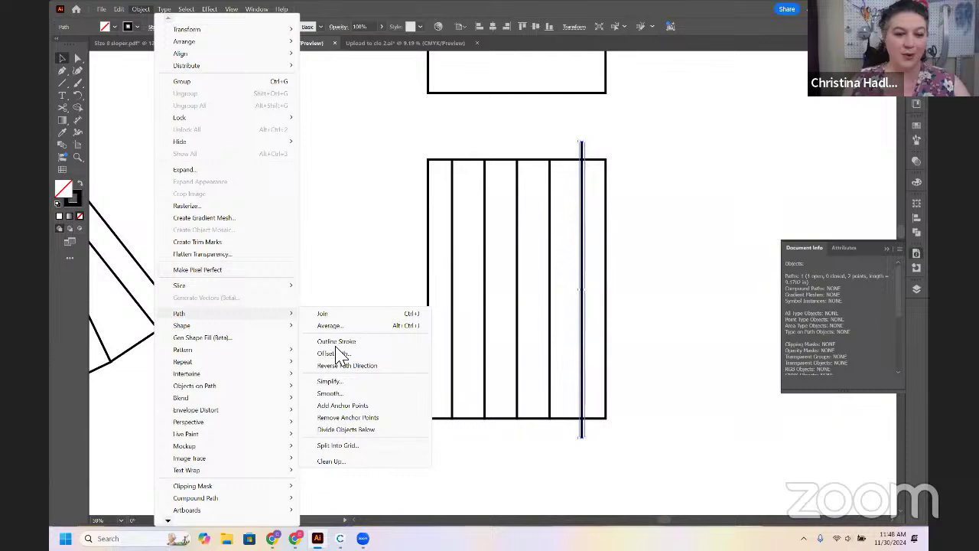
click(355, 430)
click(383, 266)
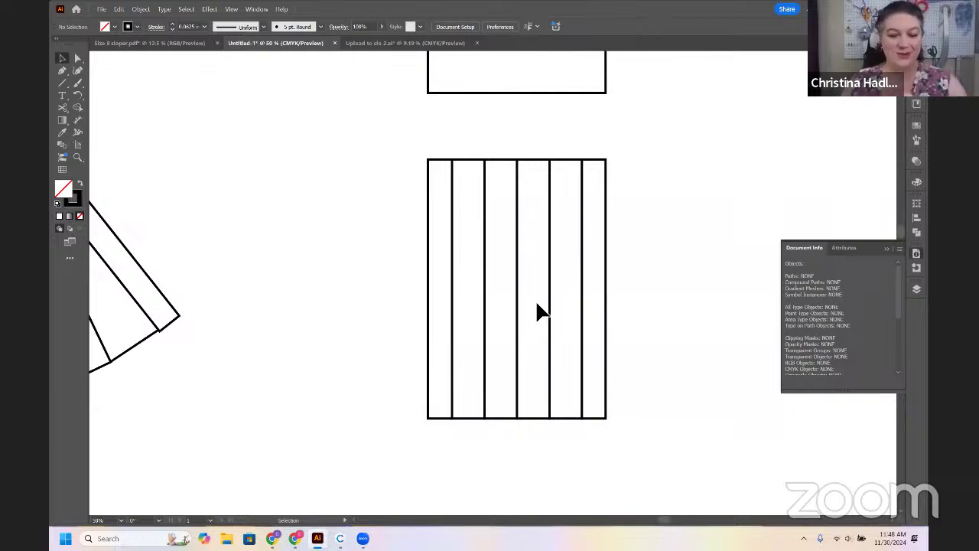
Draw a 1 in guide line at 180° from the hem end of the wider panel's middle slash
key(backslash)
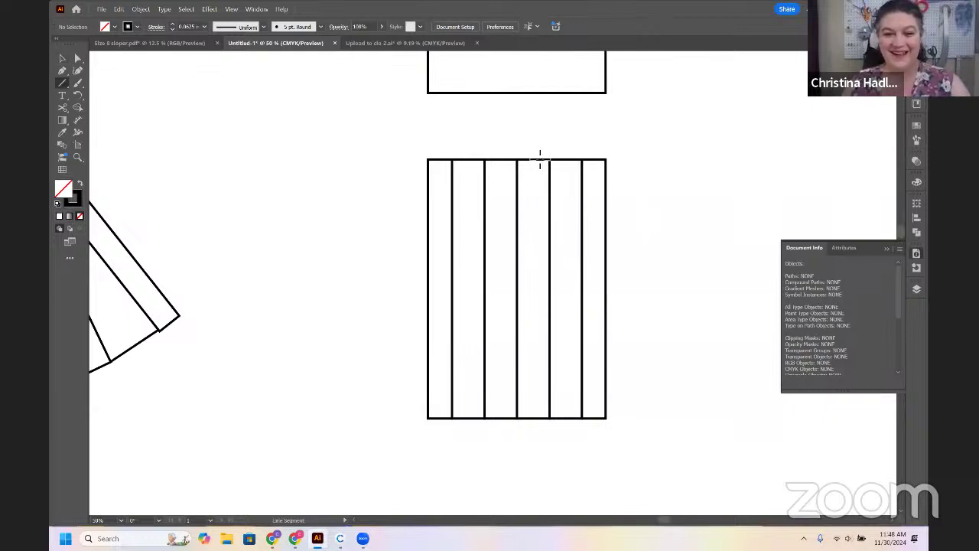
drag(517, 159, 504, 430)
key(v)
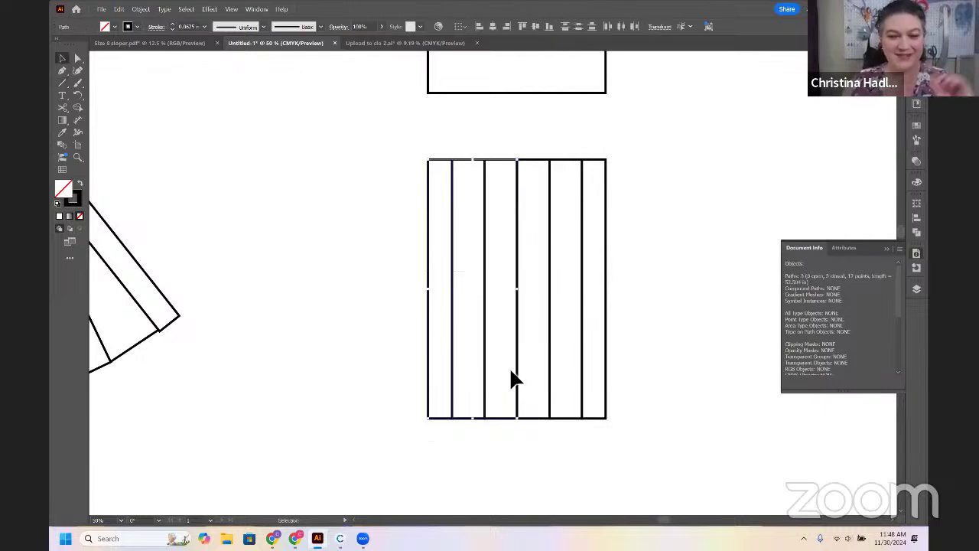
key(r)
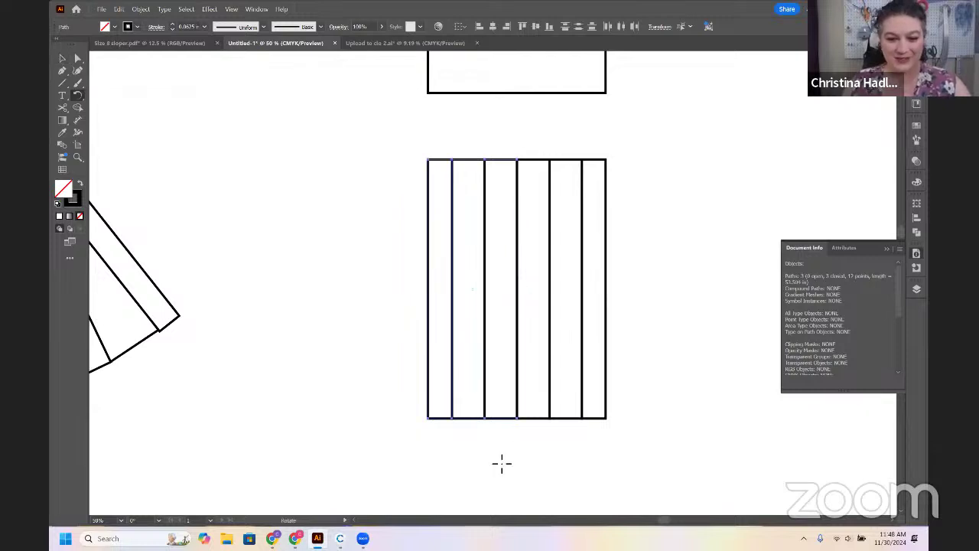
key(backslash)
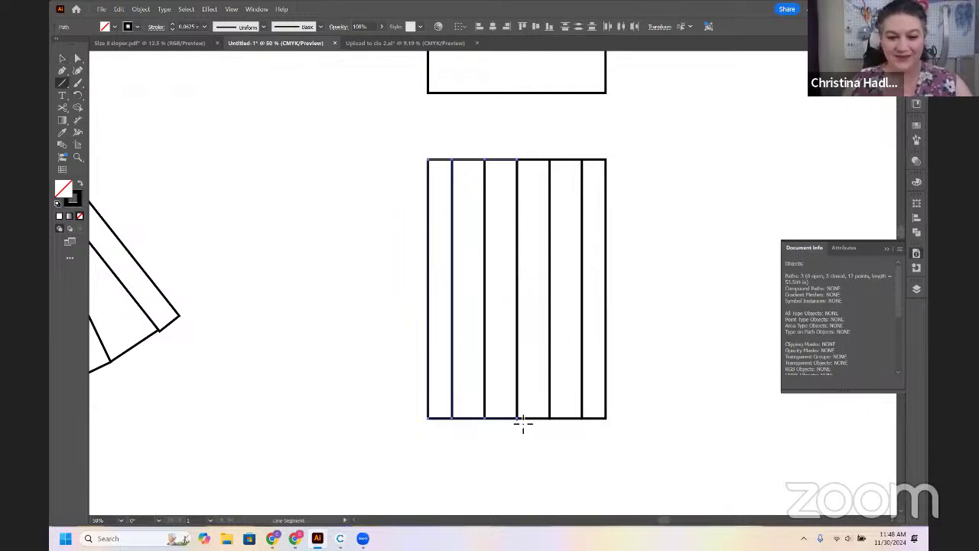
click(520, 421)
text(1)
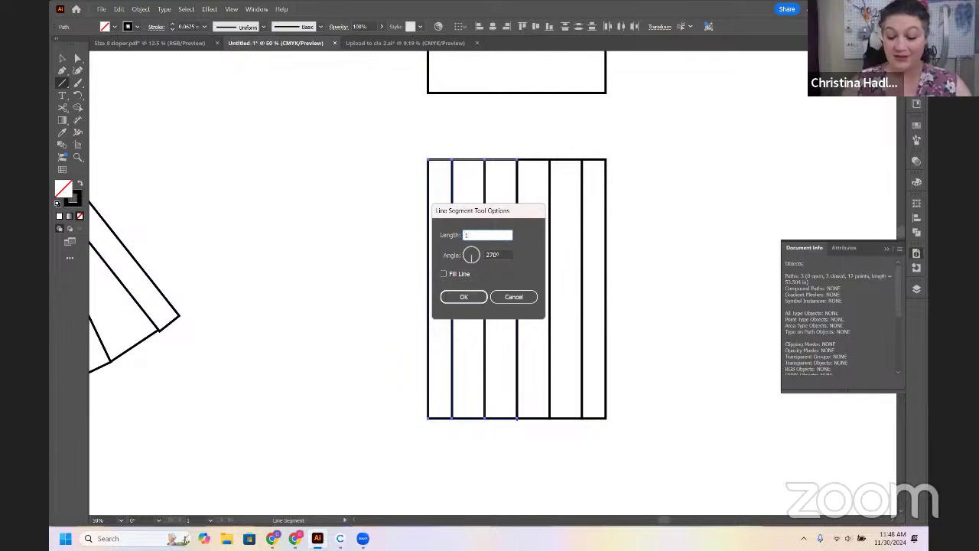
key(Tab)
text(180)
key(Return)
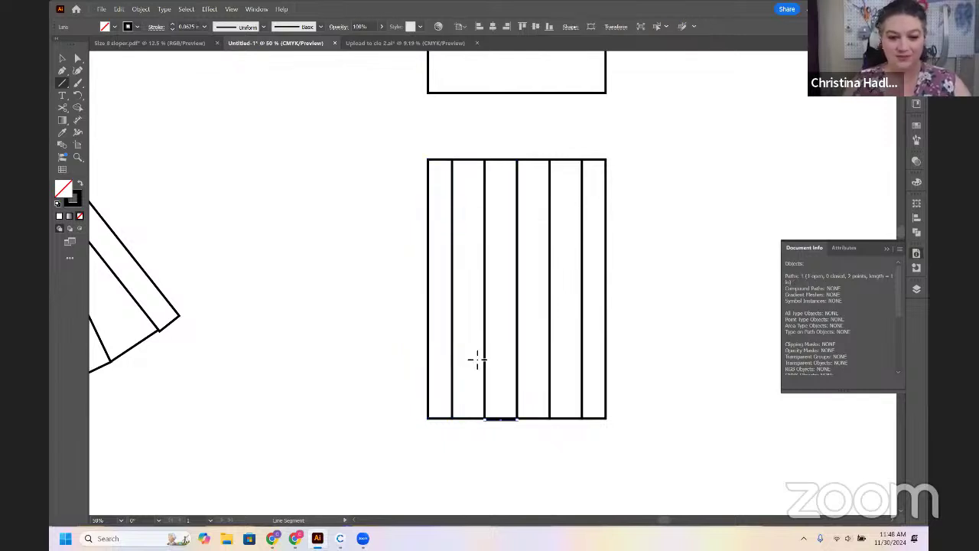
Rotate the three strips left of the middle slash about its upper end until their hem corner meets the guide line's end
key(v)
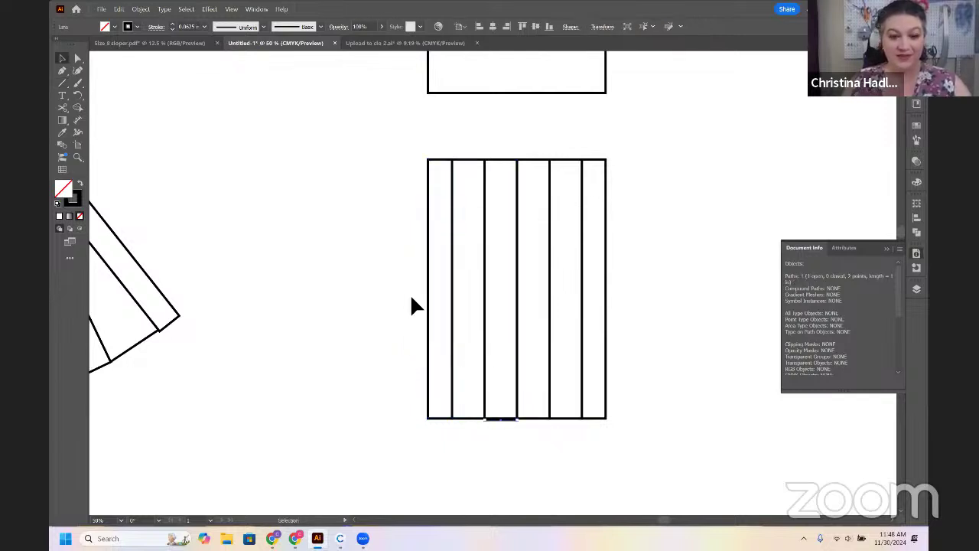
click(493, 344)
key(r)
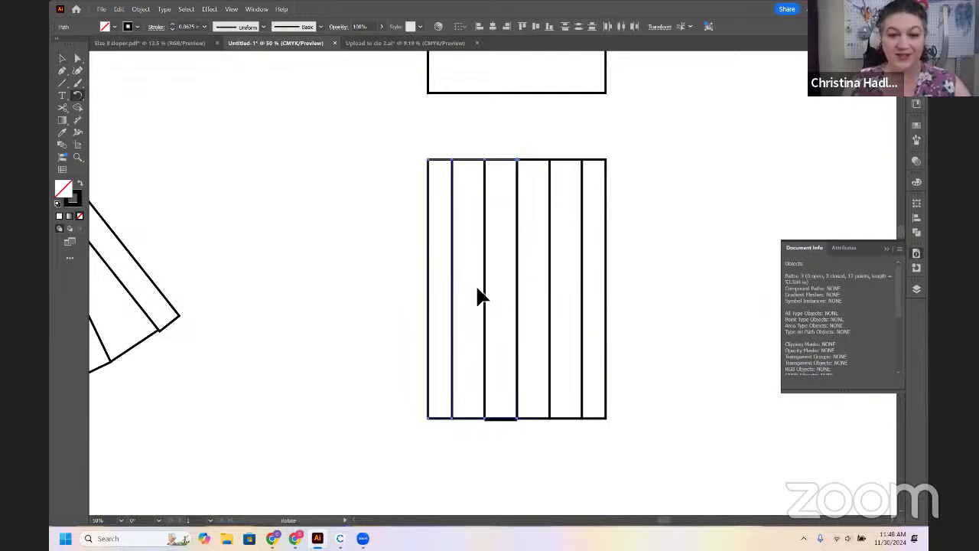
drag(488, 315, 466, 315)
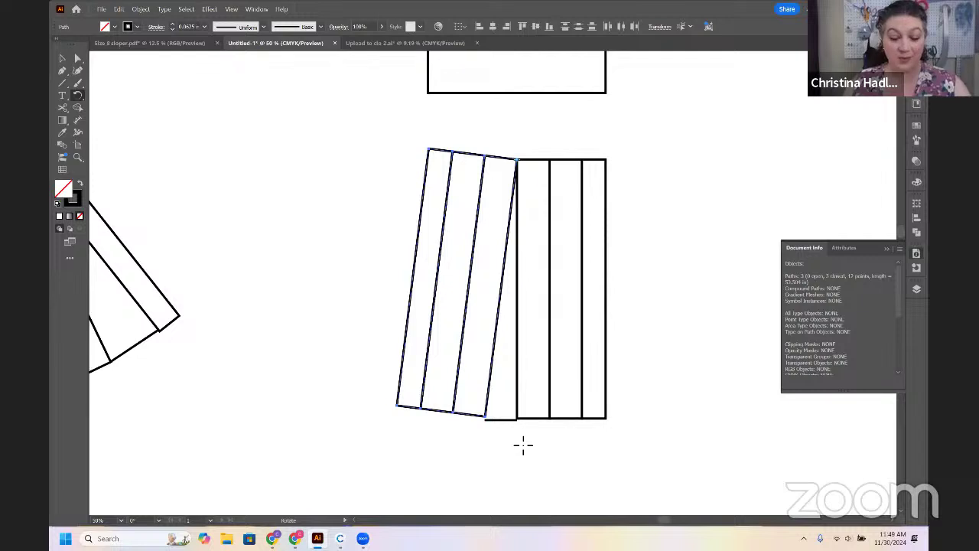
key(v)
click(453, 420)
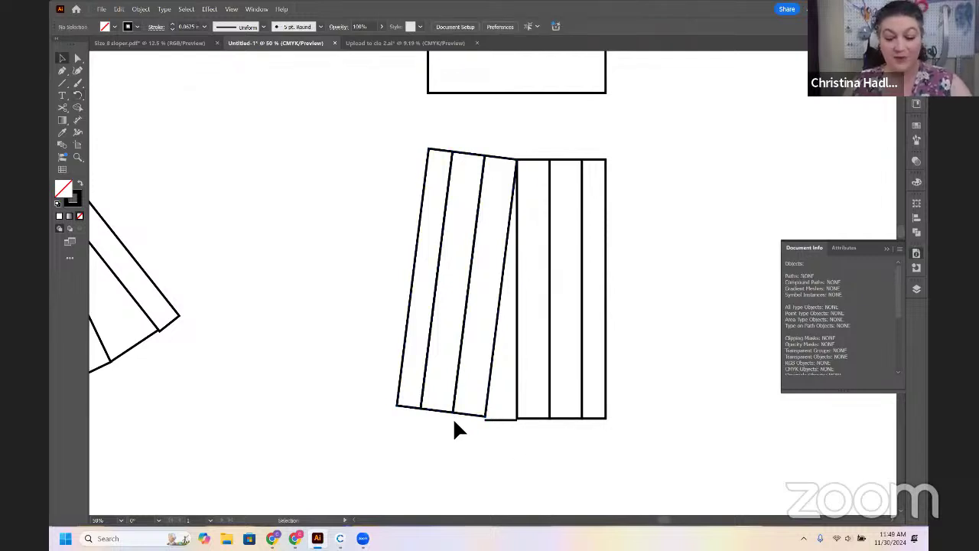
Draw a 1.75 in guide line at 167.23° from the hem end of the second slash
key(backslash)
drag(432, 415, 453, 413)
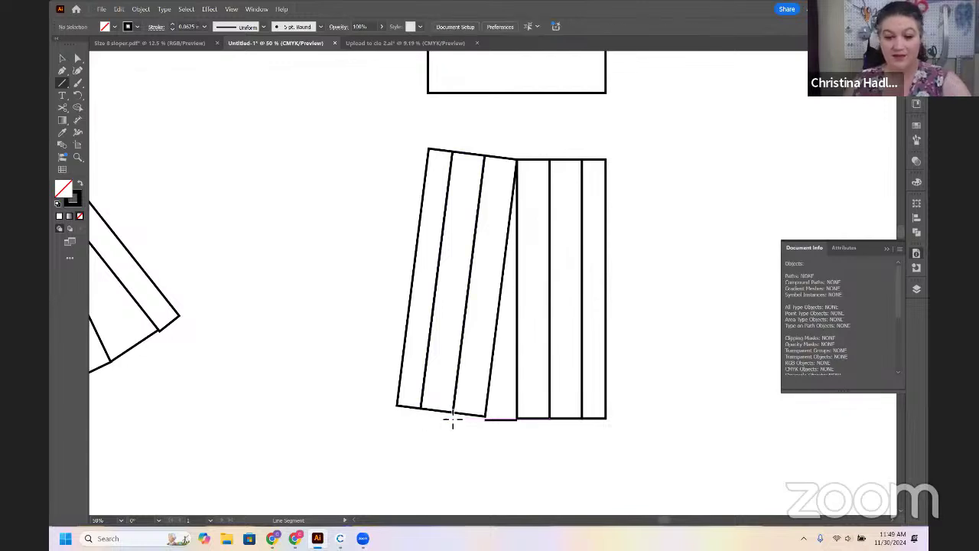
click(494, 430)
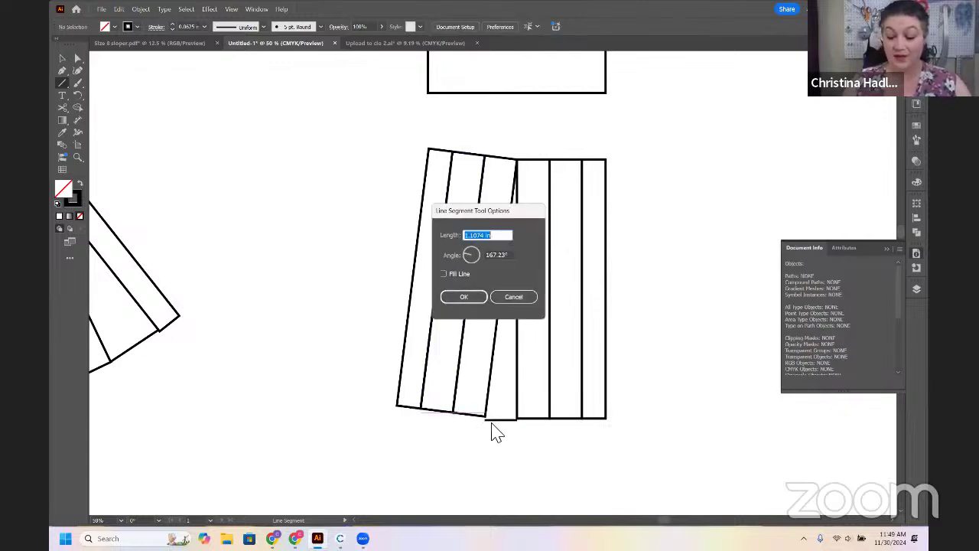
text(1.75)
key(Tab)
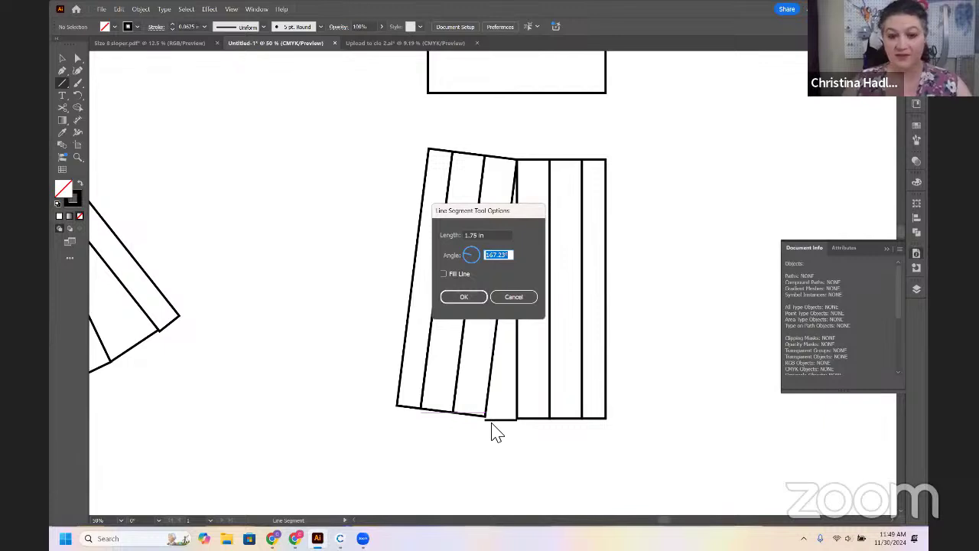
key(Return)
key(v)
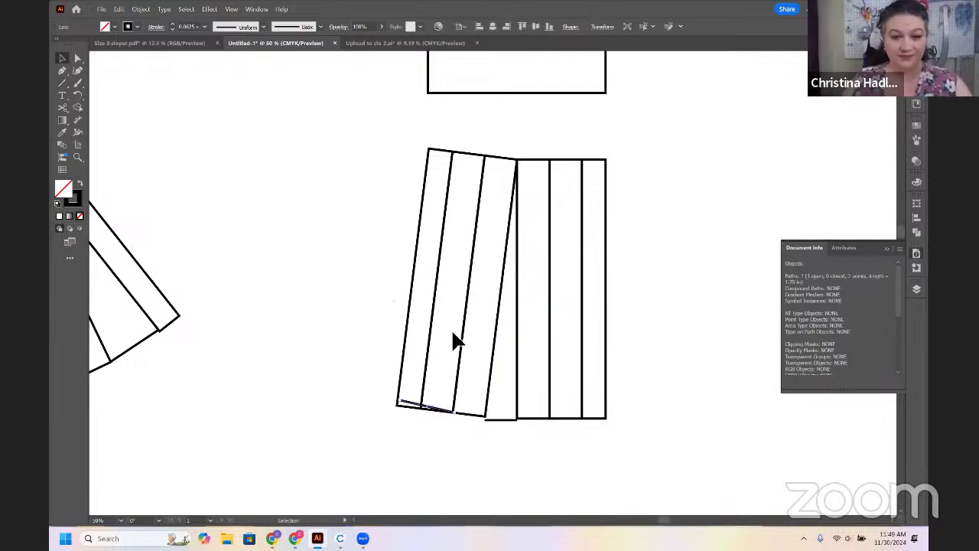
Rotate the two outer left strips about the upper end of the second slash to open them to the 1.75 in guide line's end
click(452, 339)
key(r)
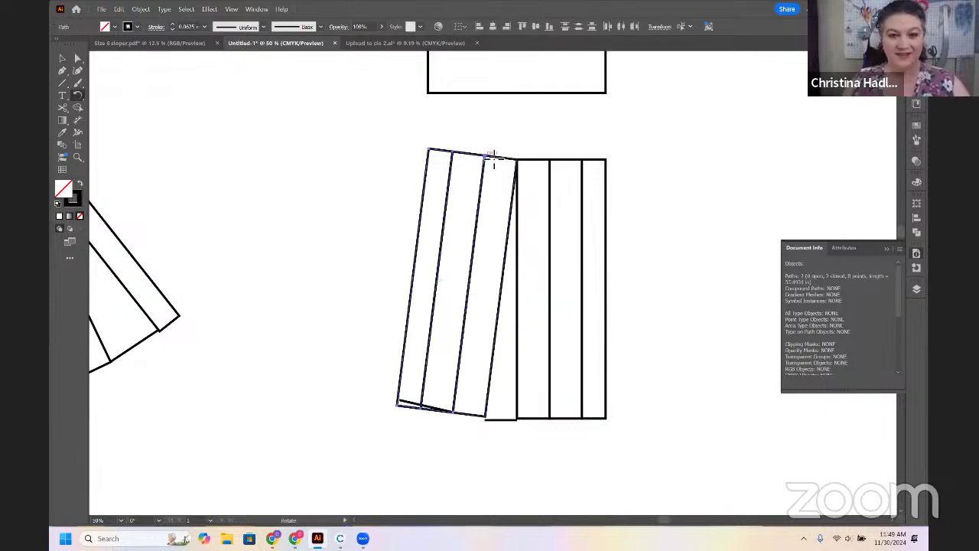
click(493, 157)
drag(430, 313, 400, 313)
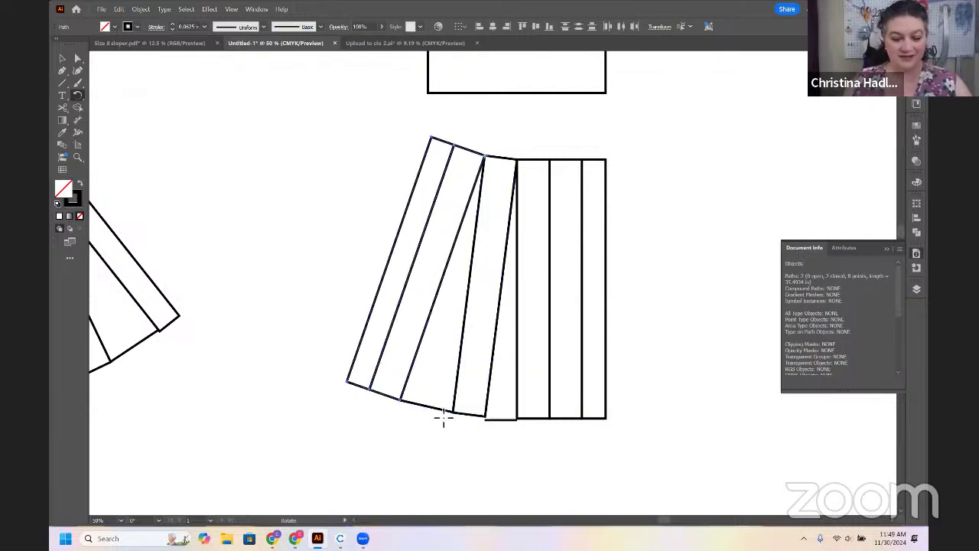
Move the 1.75 in guide line to the hem end of the first slash and rotate it upward past the outermost strip's hem
key(v)
drag(430, 405, 350, 386)
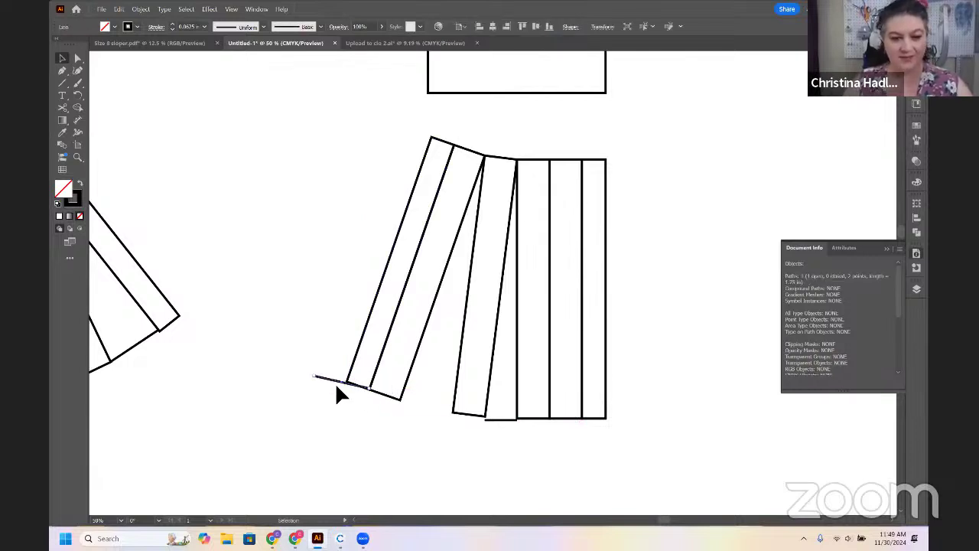
key(r)
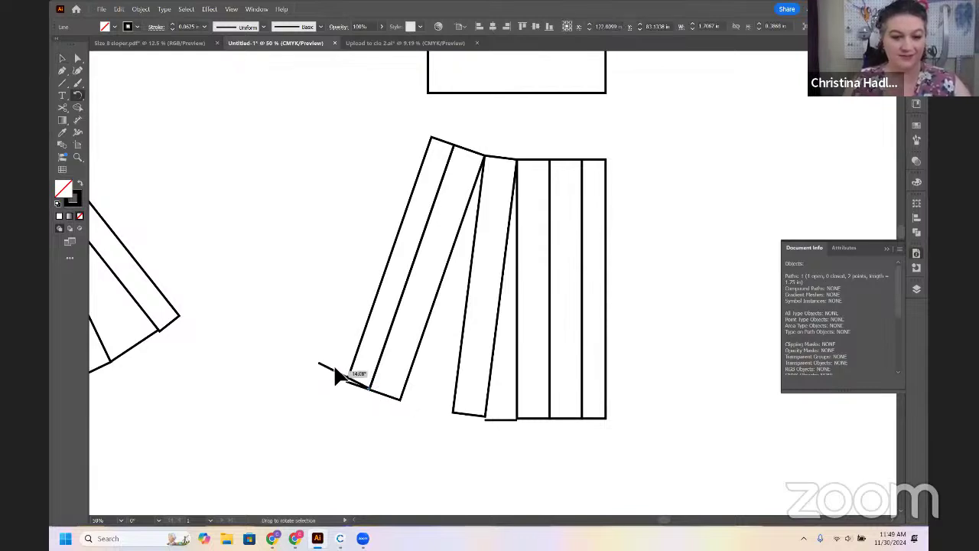
drag(339, 376, 360, 305)
Rotate the outermost left strip about the upper end of the first slash until it opens to the 1.75 in guide line's end
key(v)
click(373, 334)
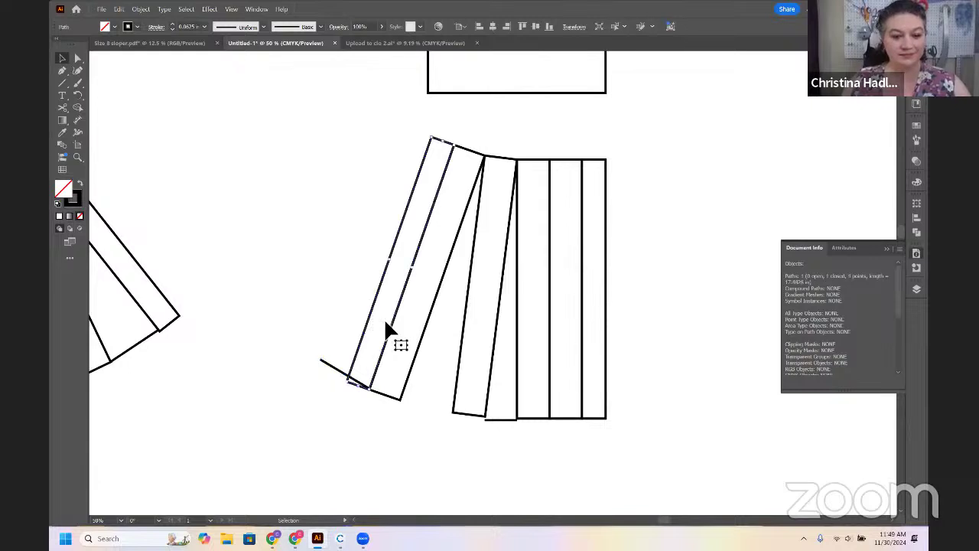
key(r)
click(454, 147)
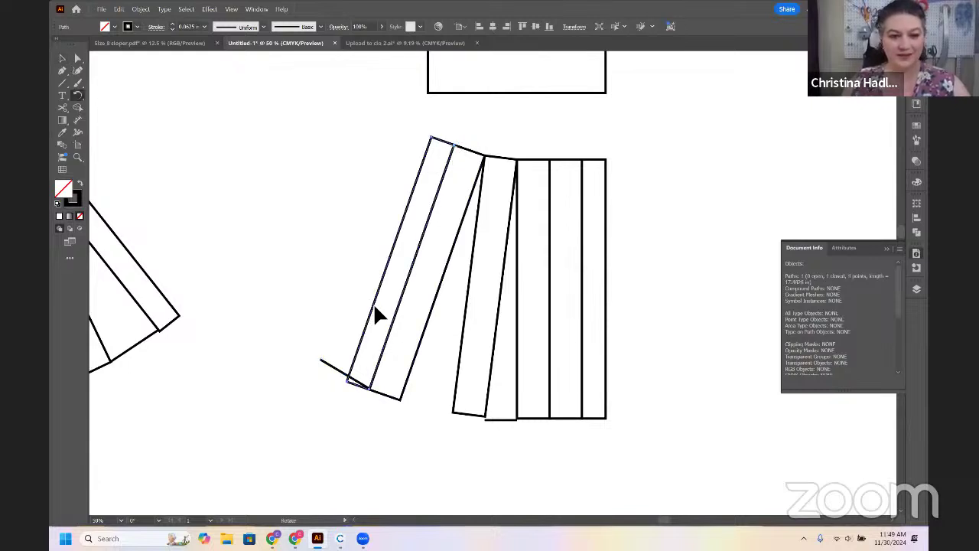
drag(374, 302, 361, 359)
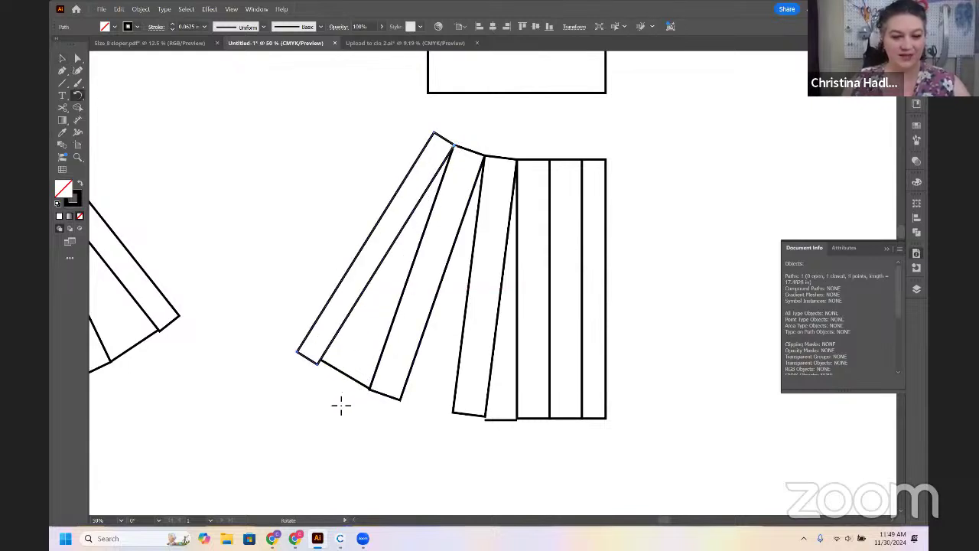
scroll(359, 405, right, 3)
key(v)
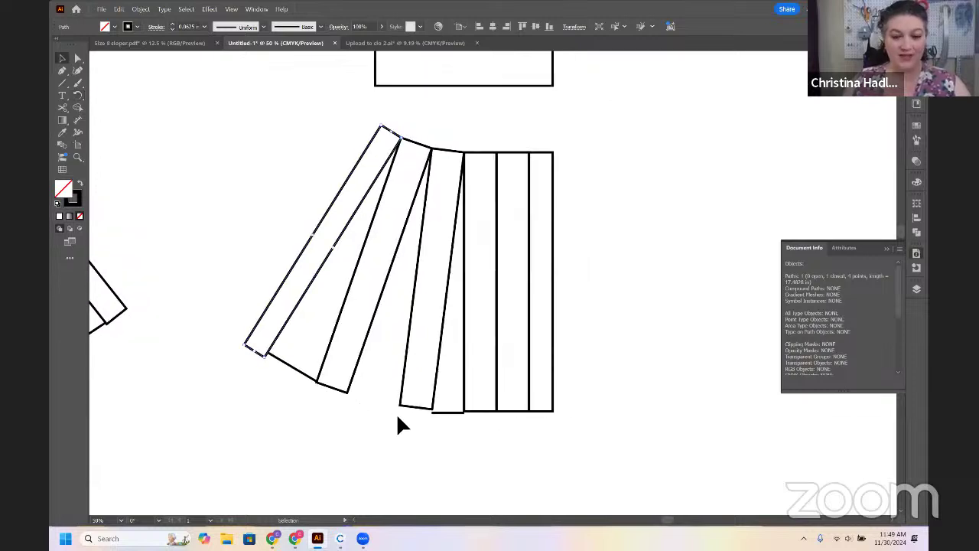
Move the 1 in guide line to the right of the middle slash's hem end and rotate the three right strips open to meet it
click(447, 399)
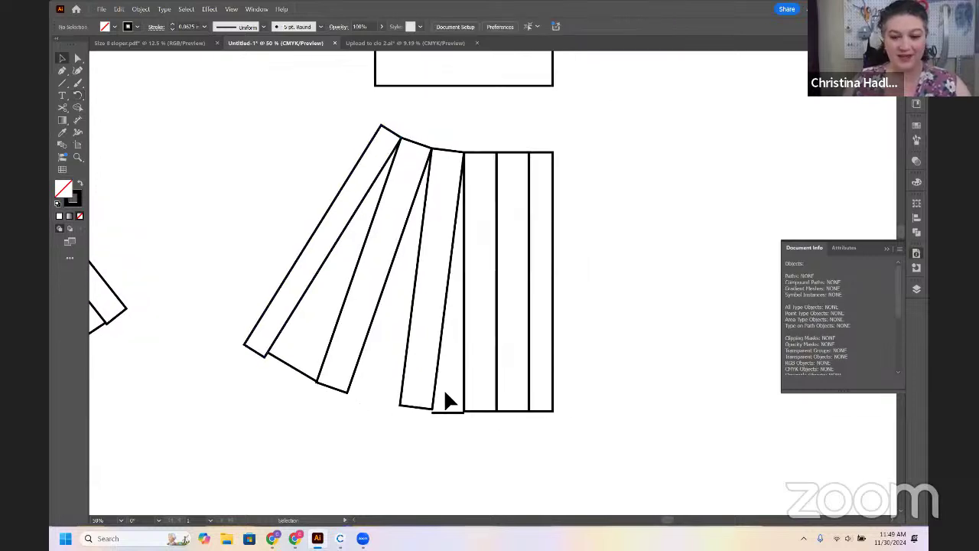
click(485, 410)
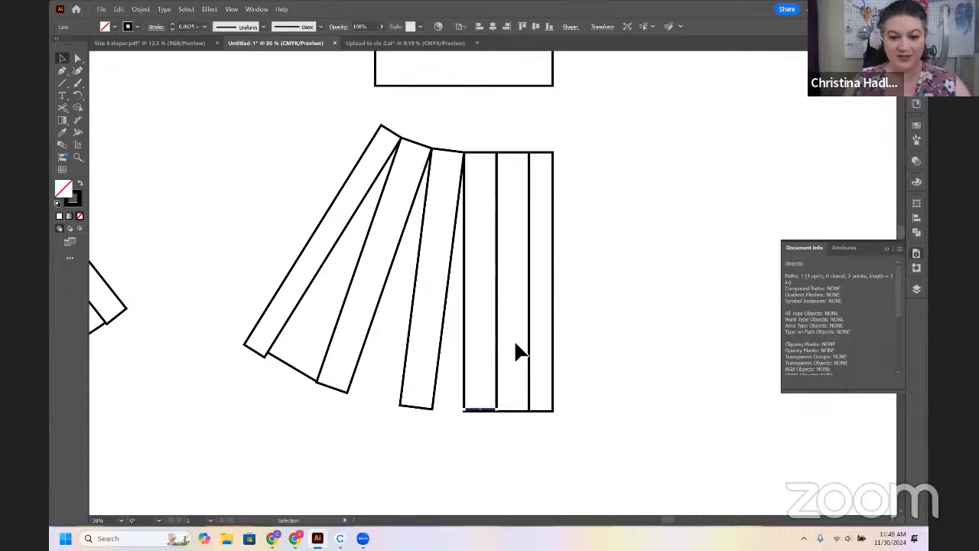
click(485, 371)
key(r)
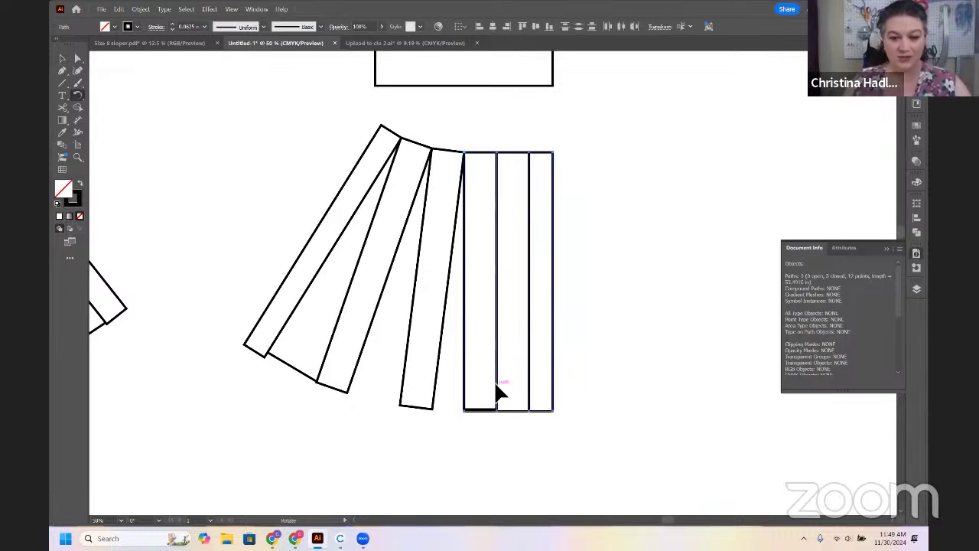
drag(507, 390, 528, 384)
key(v)
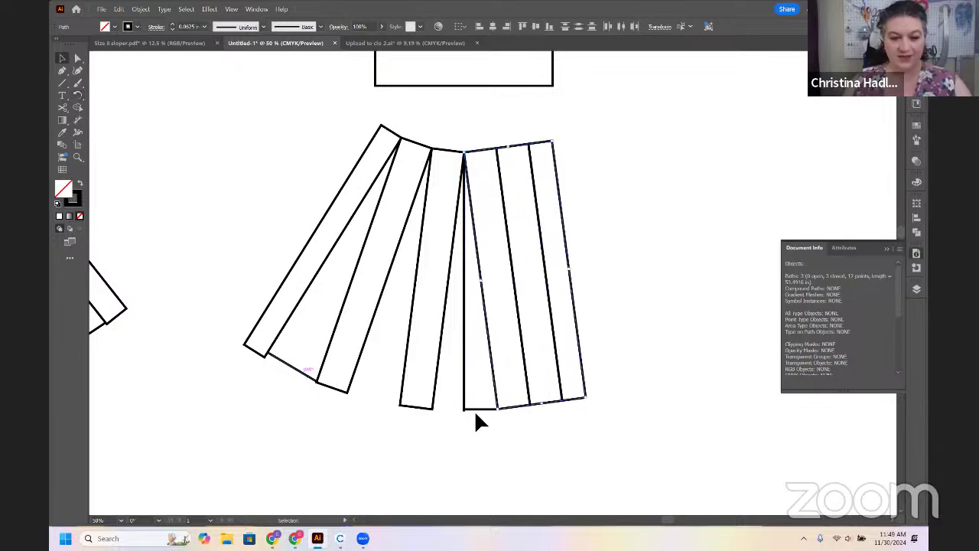
Move the 1.75 in guide line to the hem end of the fourth slash and angle it slightly upward across the outermost right strip
drag(475, 414, 580, 404)
key(r)
key(v)
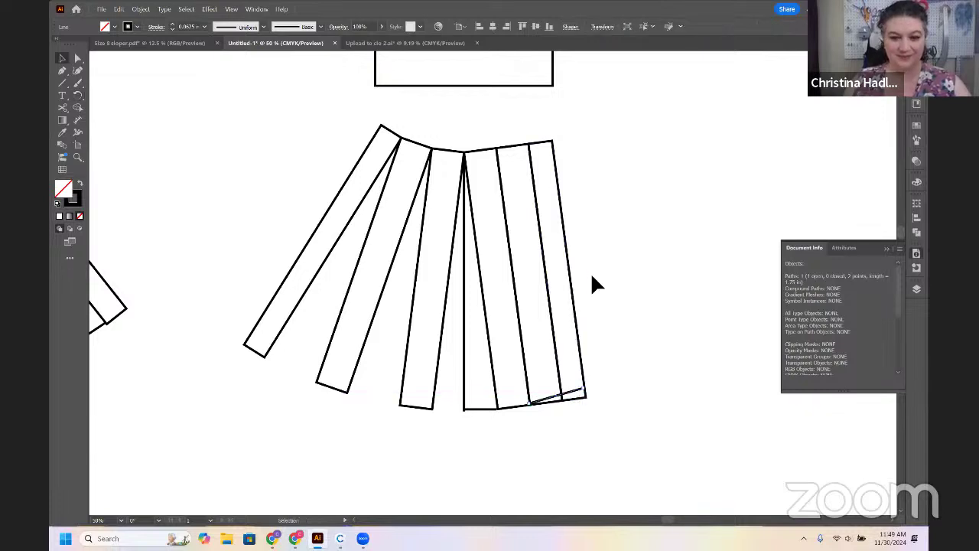
Rotate the two outer right strips about the upper end of the fourth slash to open them to the 1.75 in guide line's end
shift+click(538, 277)
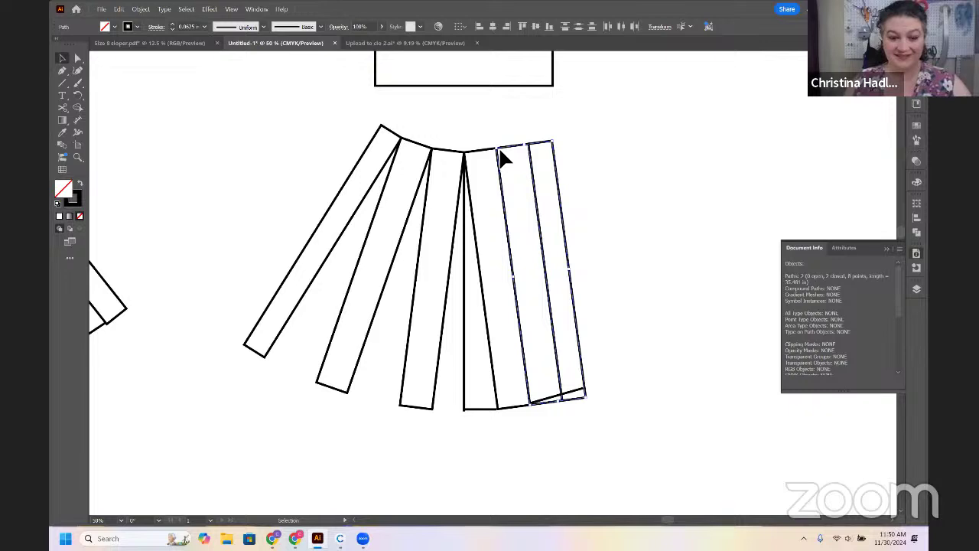
key(r)
drag(545, 245, 604, 264)
Move the 1.75 in guide line to the hem end of the fifth slash and rotate the outermost right strip open toward its far end
key(v)
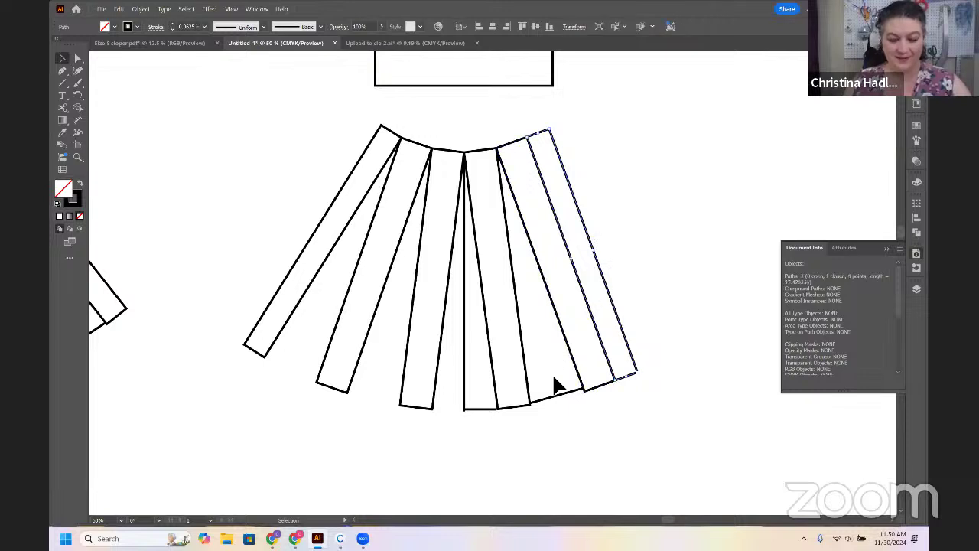
drag(552, 394, 641, 373)
click(616, 334)
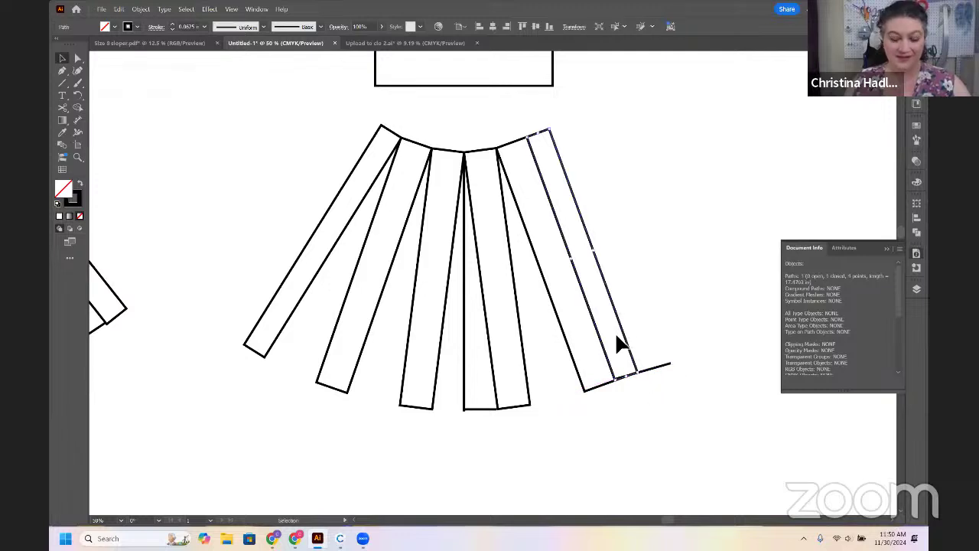
key(r)
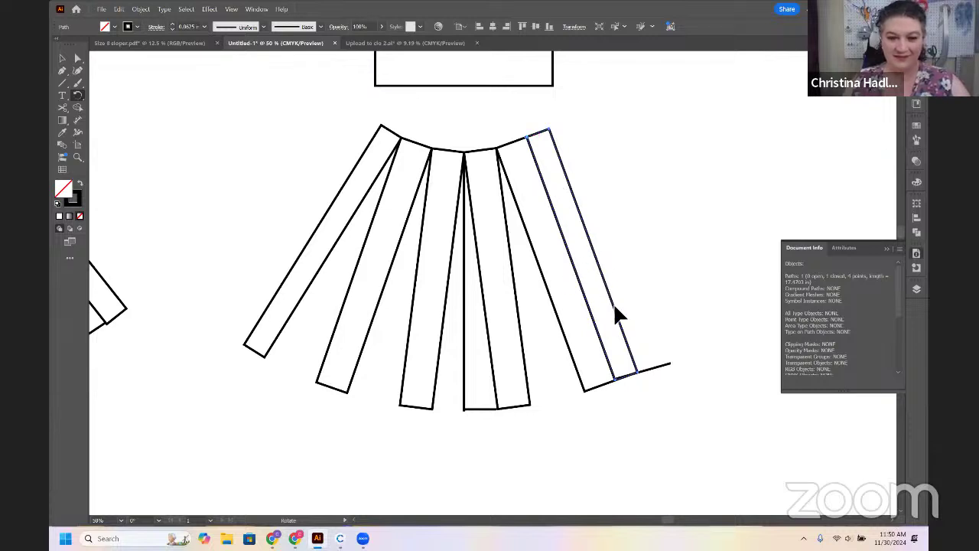
drag(640, 295, 655, 284)
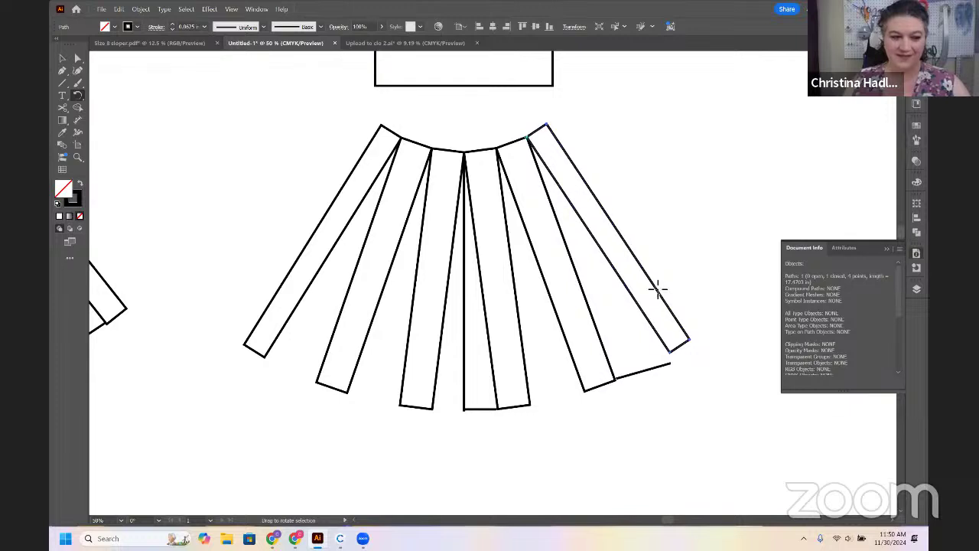
scroll(663, 283, up, 1)
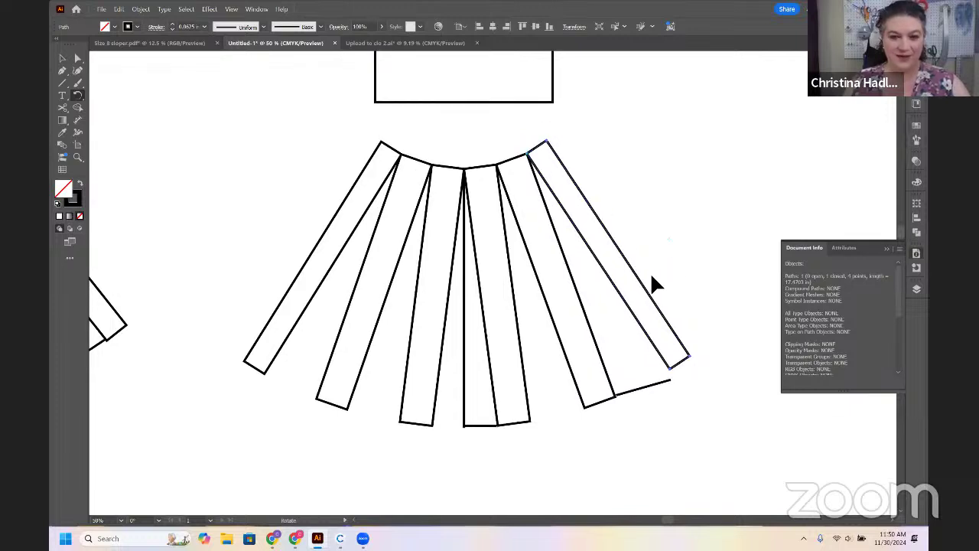
Compare the two spread lower panels with the flared hem of the blue skirt in the reference photo
key(v)
click(645, 389)
click(646, 386)
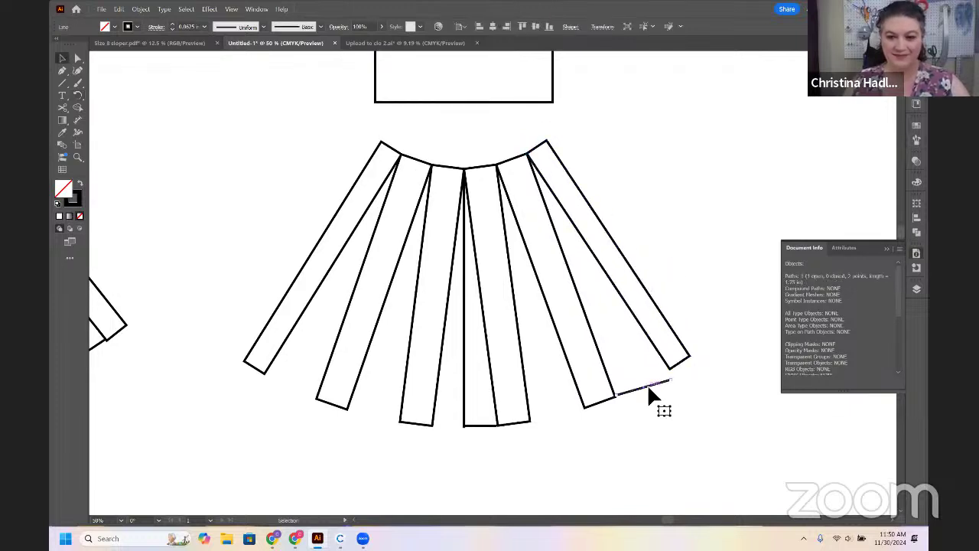
key(ctrl+minus)
key(ctrl+minus)
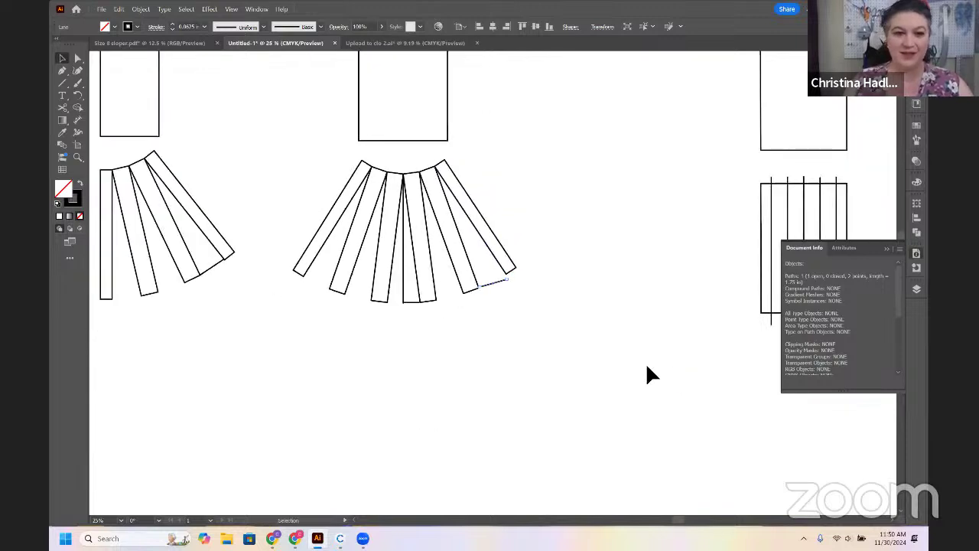
drag(571, 315, 637, 442)
key(ctrl+minus)
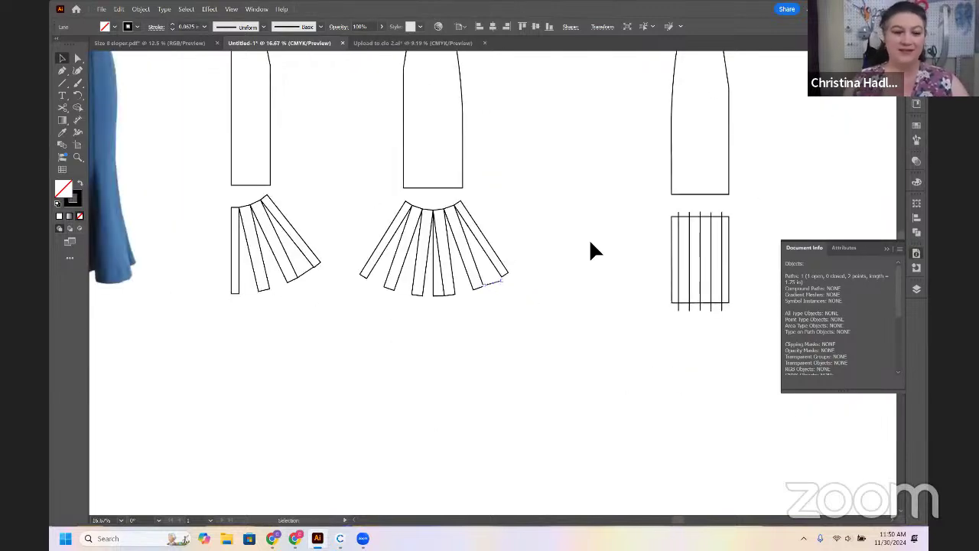
drag(590, 252, 615, 354)
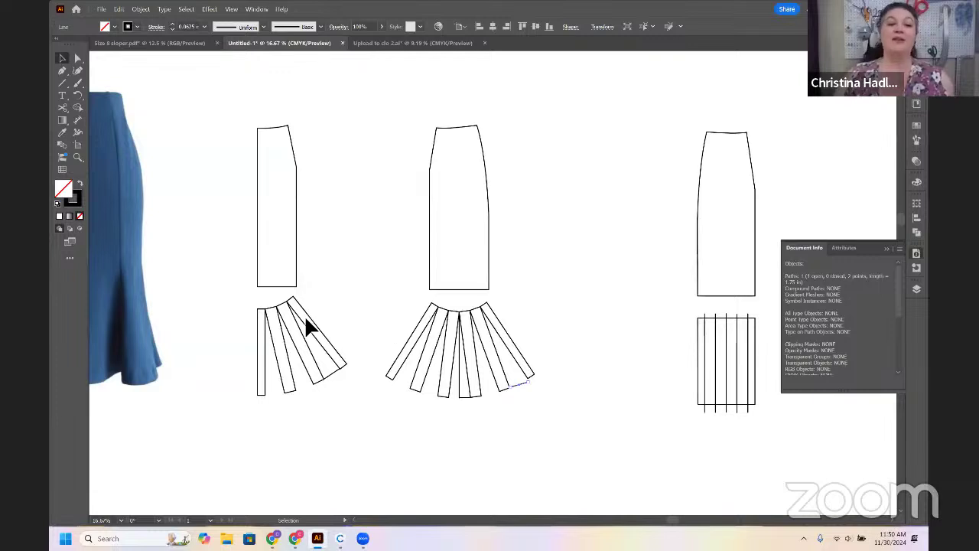
drag(329, 337, 410, 366)
click(129, 142)
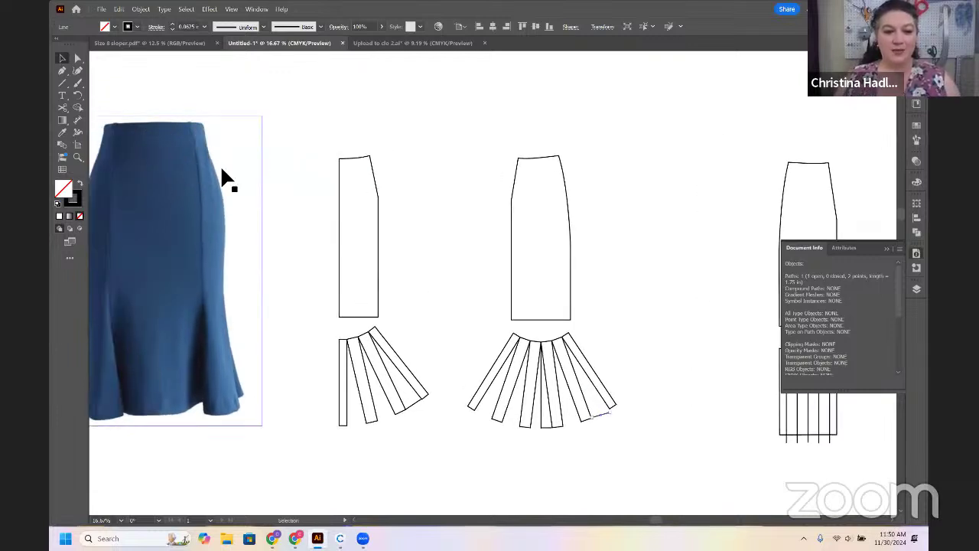
click(252, 298)
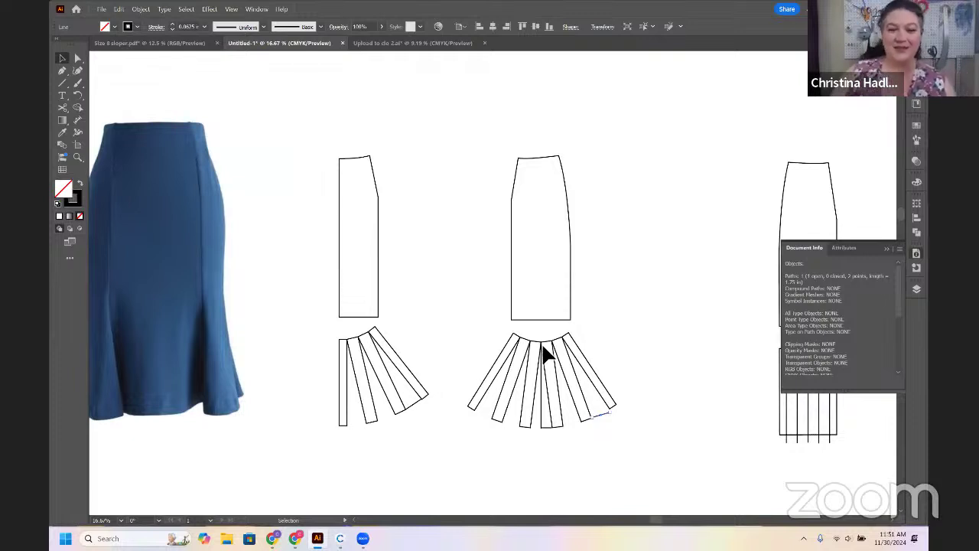
Divide the third lower panel along its first slash line from the left using Divide Objects Below
scroll(418, 303, right, 6)
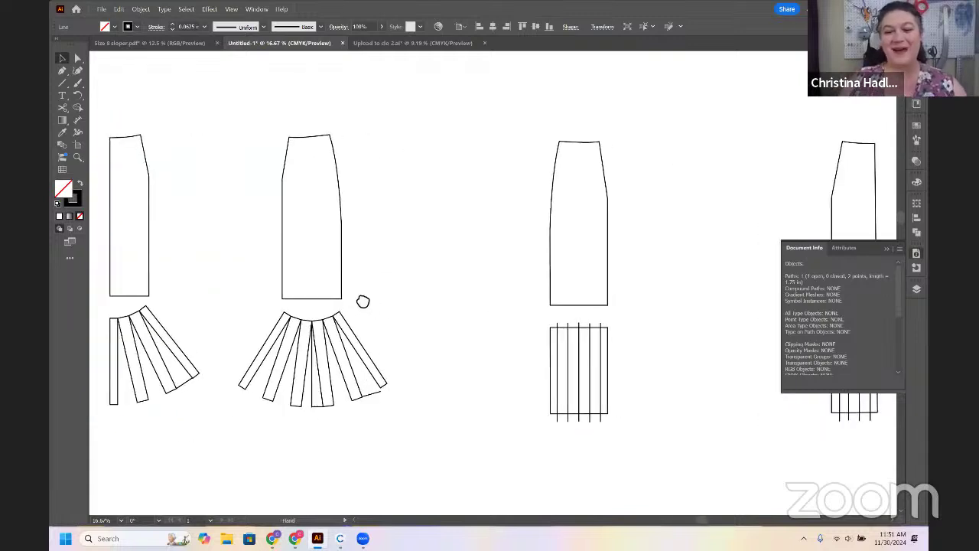
scroll(624, 301, right, 4)
scroll(540, 291, down, 1)
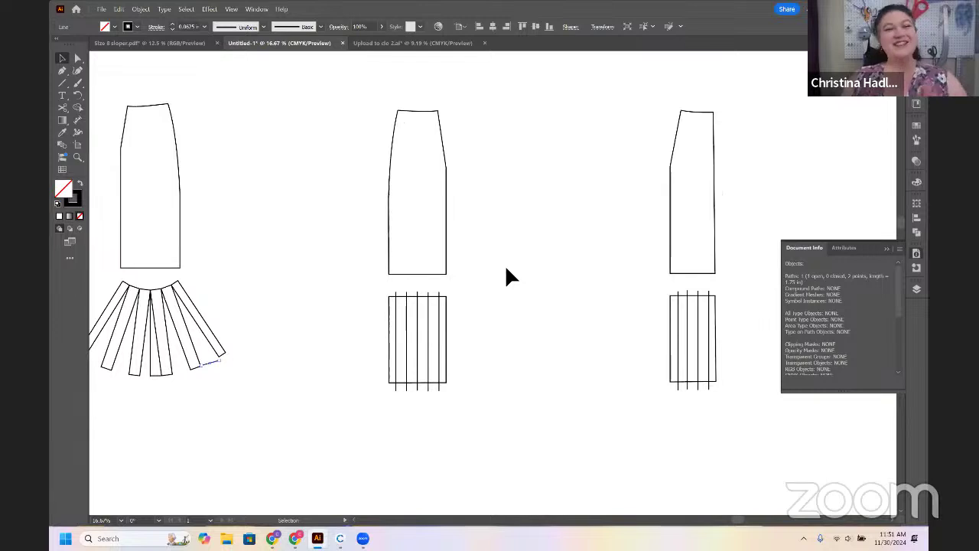
scroll(506, 267, up, 1)
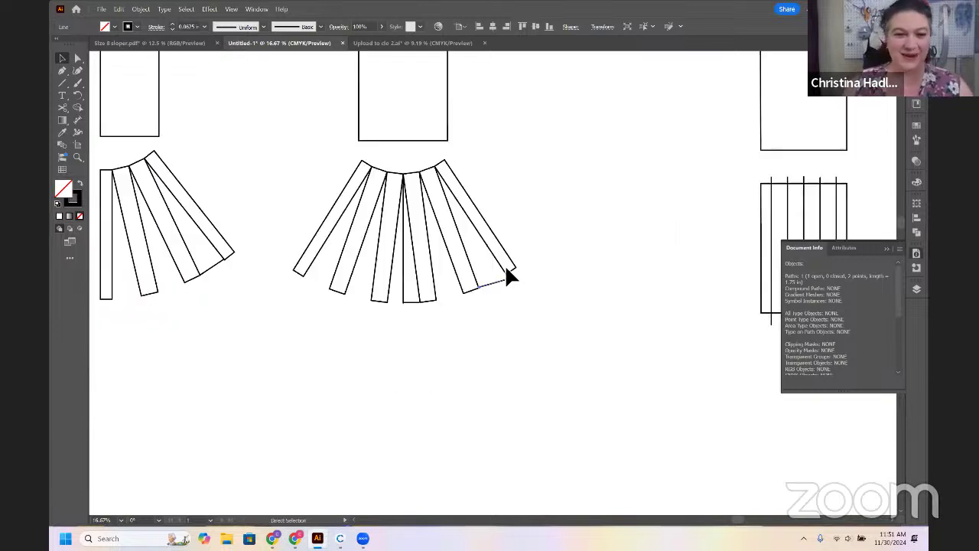
scroll(459, 269, right, 5)
scroll(459, 269, right, 4)
scroll(467, 268, up, 2)
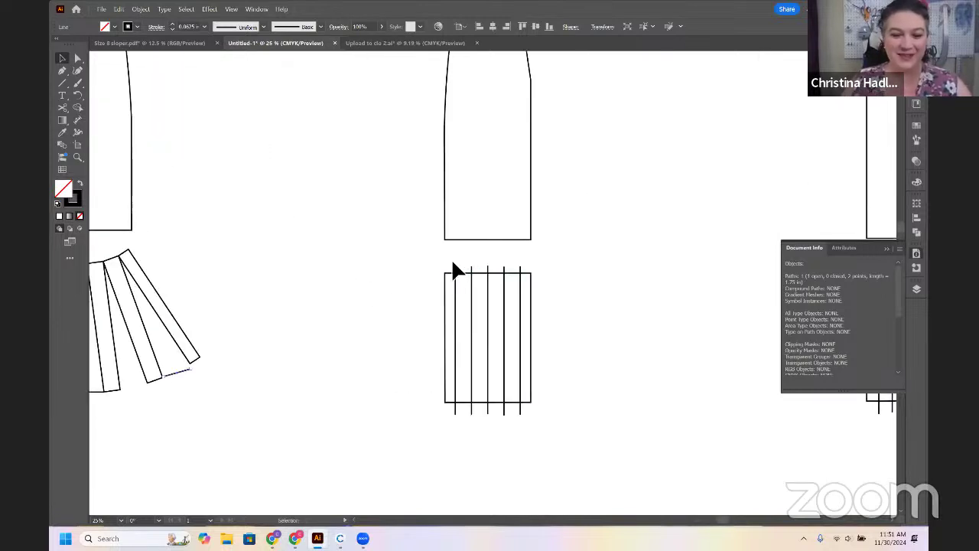
click(456, 276)
click(141, 10)
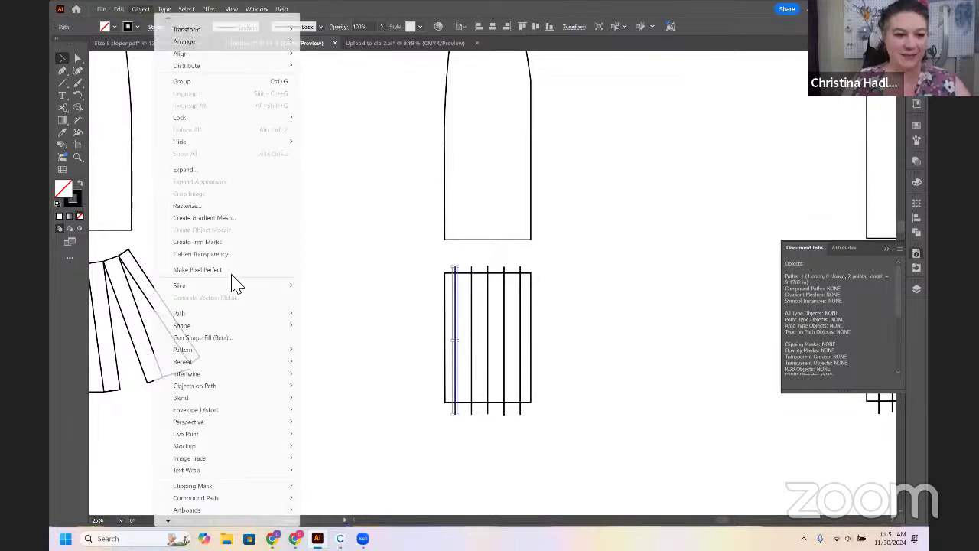
mouse_move(234, 314)
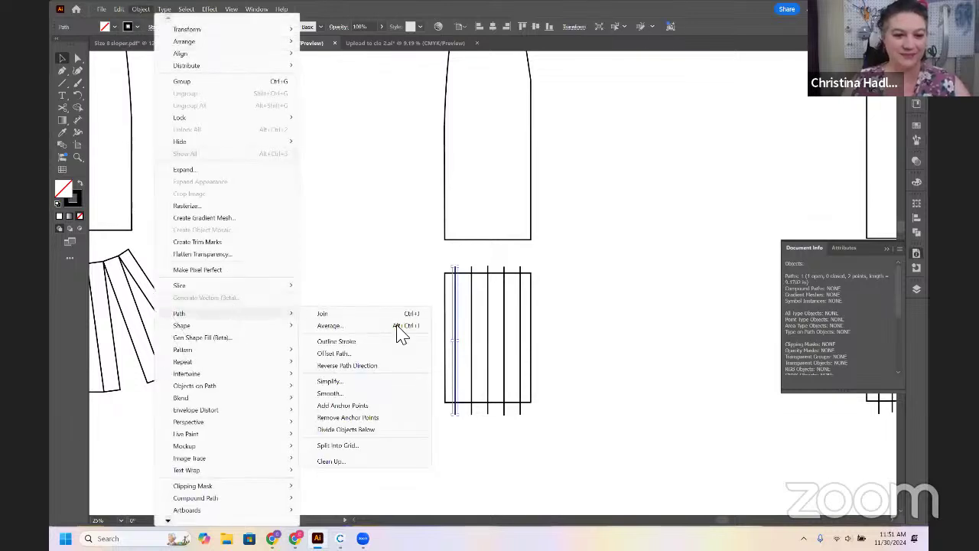
click(382, 429)
Divide the third lower panel along its second and third slash lines using Divide Objects Below
click(474, 270)
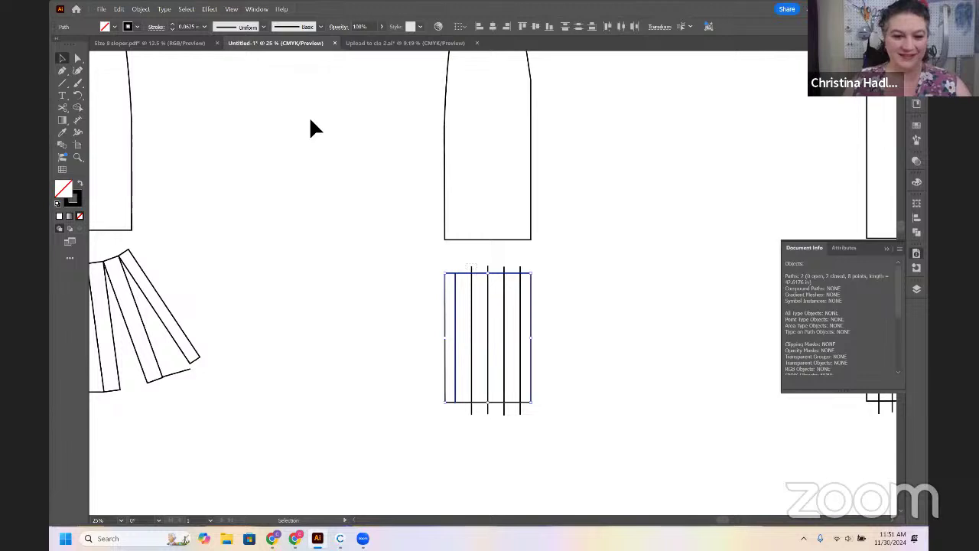
click(140, 9)
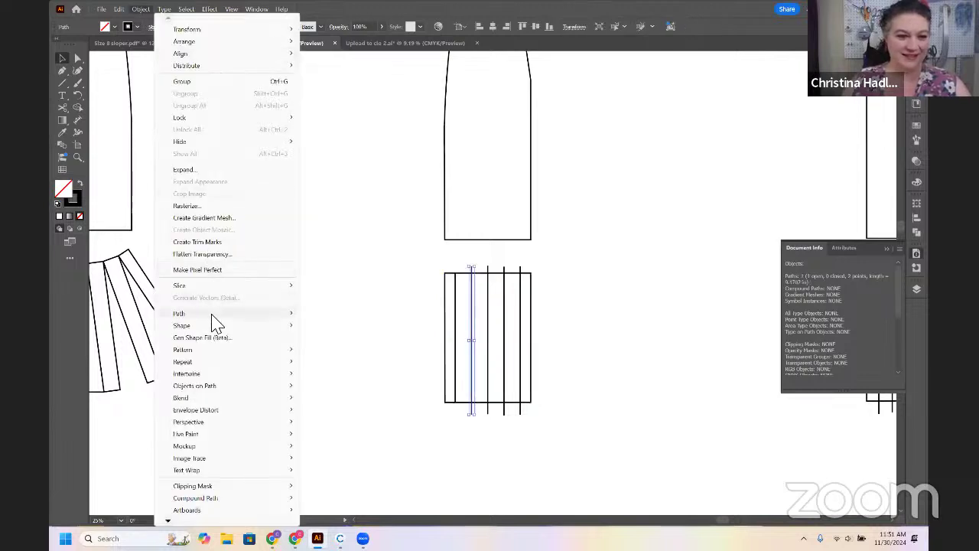
mouse_move(229, 313)
click(369, 429)
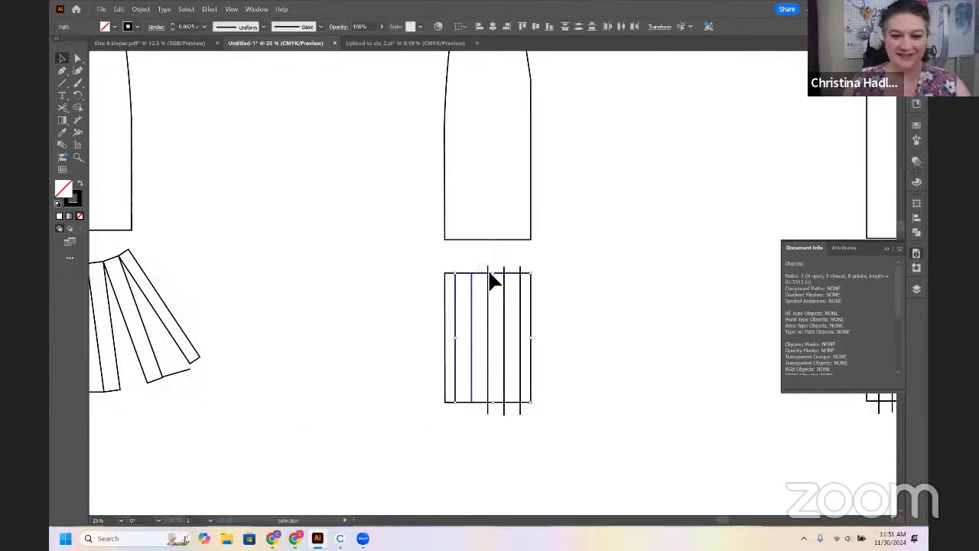
click(490, 269)
click(141, 8)
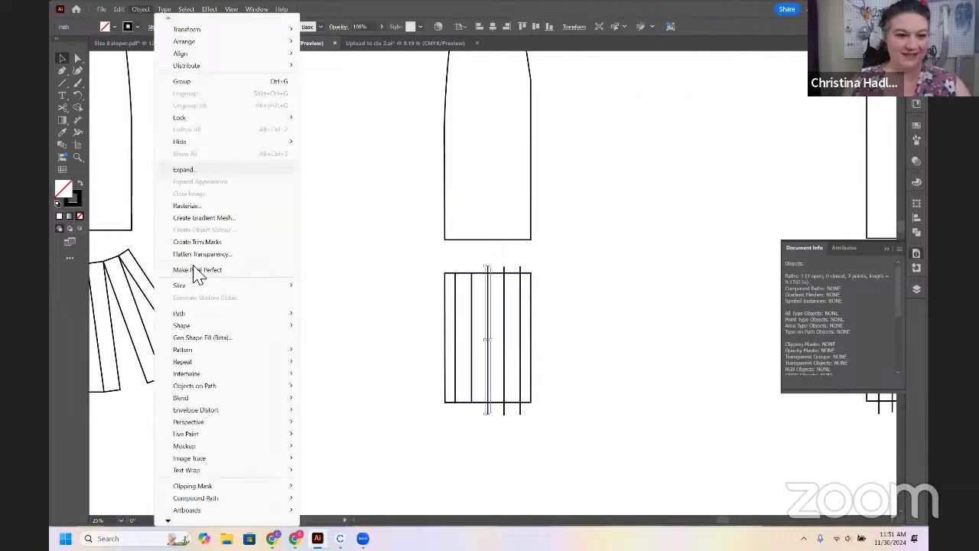
mouse_move(260, 314)
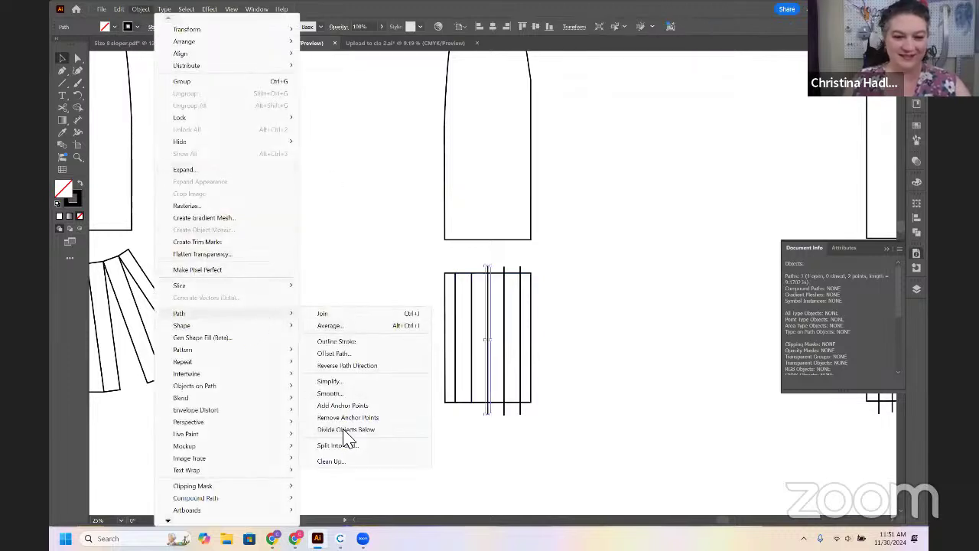
click(406, 429)
Divide the third lower panel along its fourth slash line using Divide Objects Below
click(504, 274)
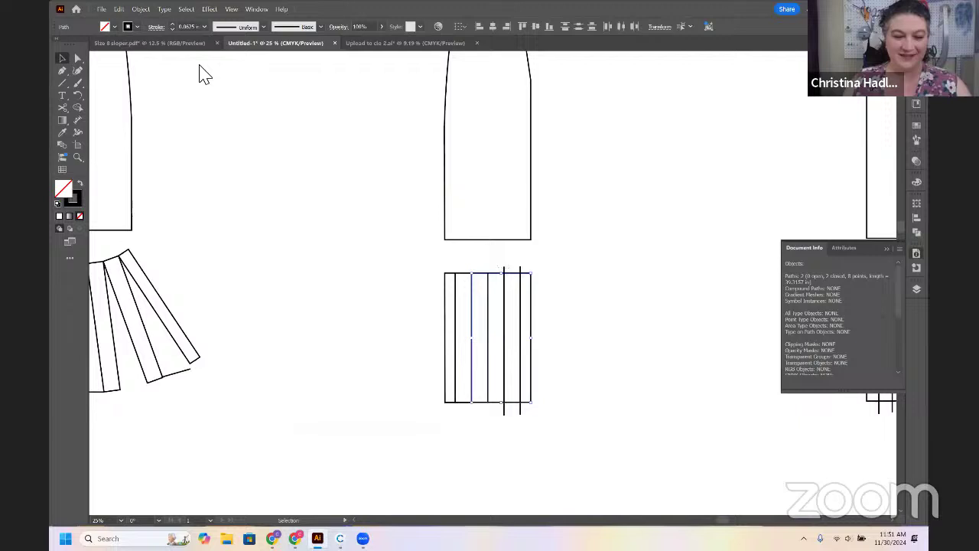
click(140, 9)
mouse_move(280, 317)
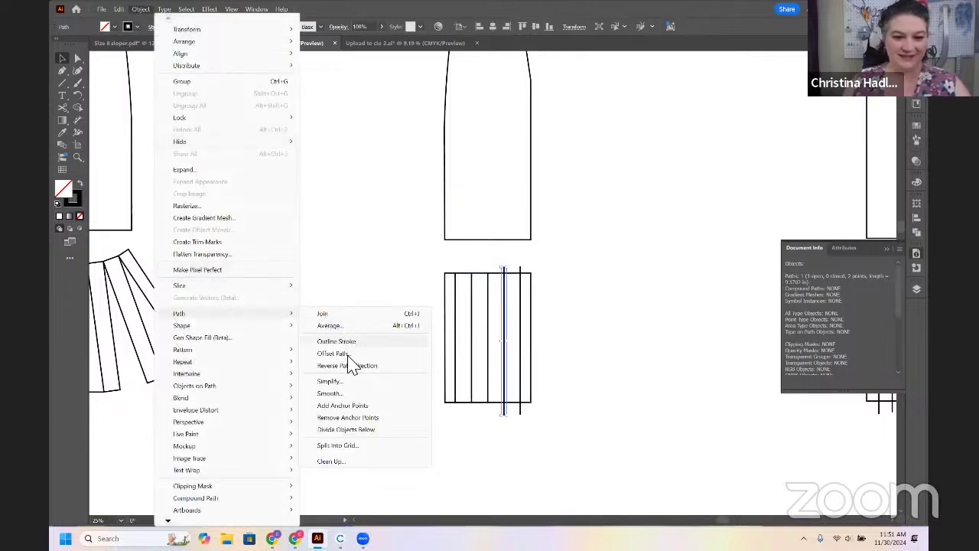
click(346, 429)
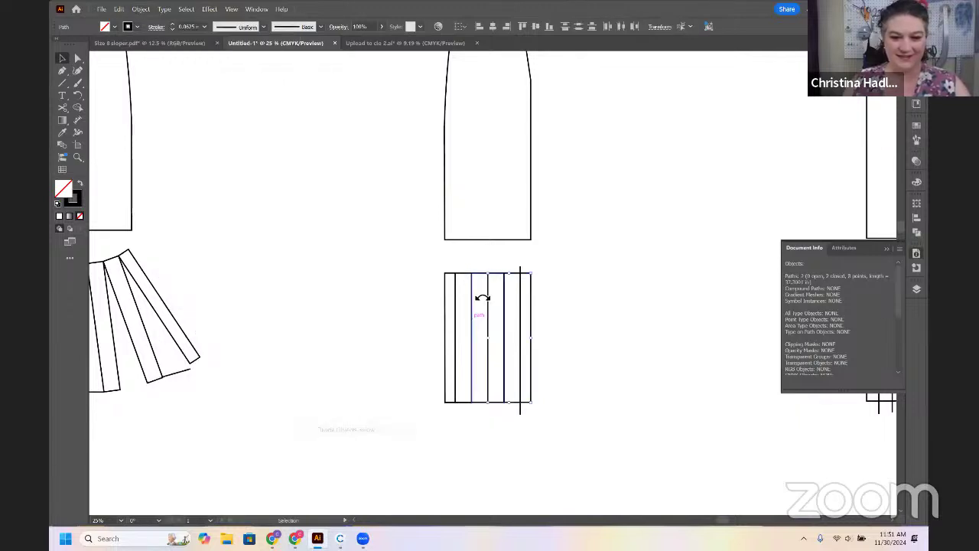
Divide the third lower panel along its fifth slash line using Divide Objects Below
click(522, 269)
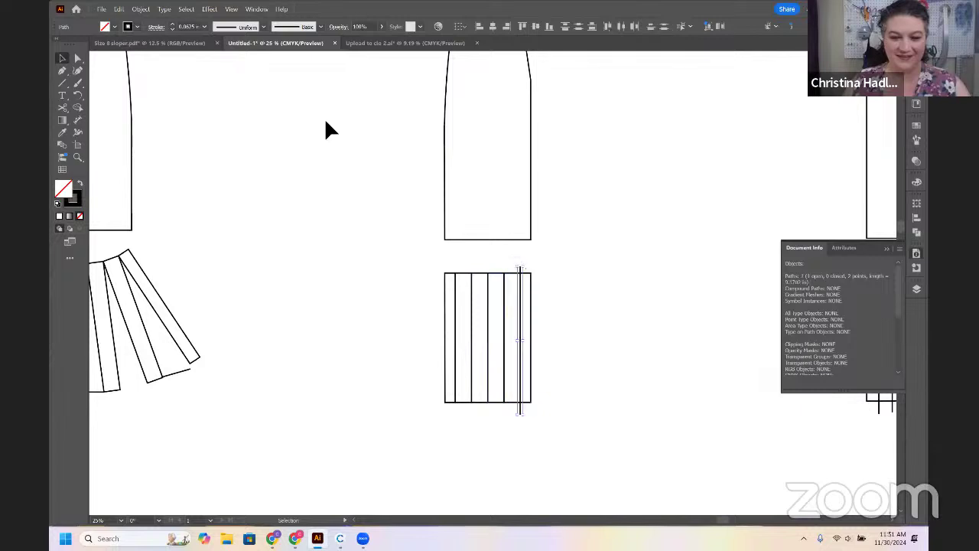
click(141, 9)
mouse_move(258, 315)
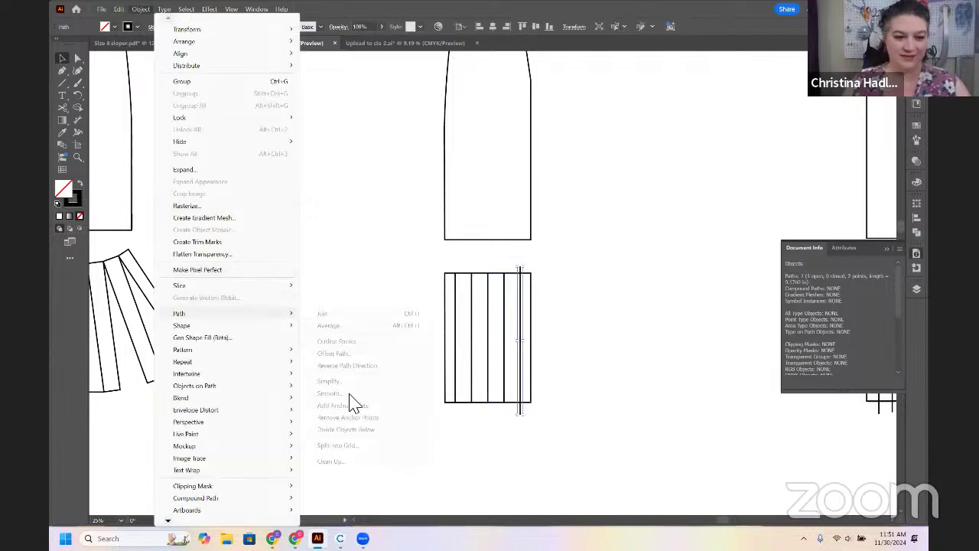
click(346, 429)
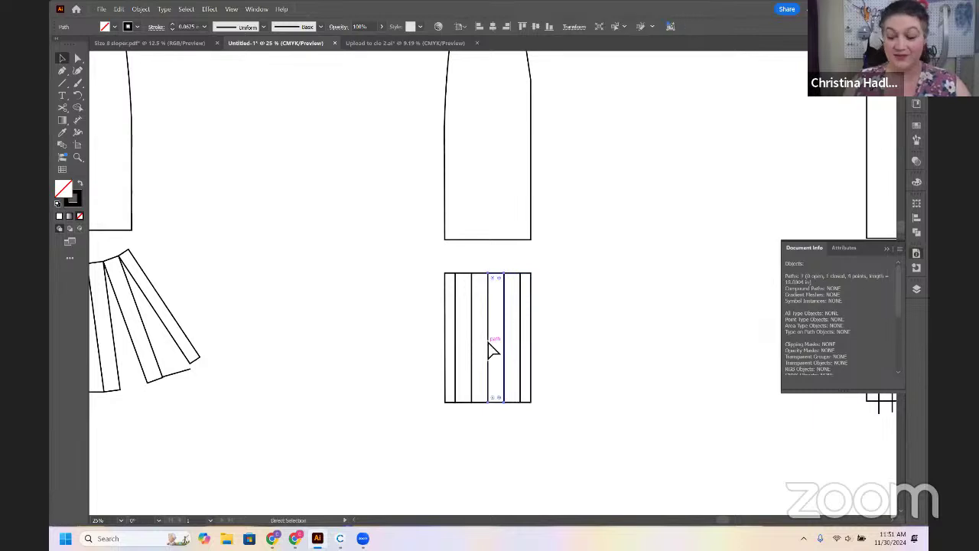
Draw a straight line about 8 in long over the third panel's middle slash line, from its upper edge to the hem
key(ctrl+plus)
key(ctrl+plus)
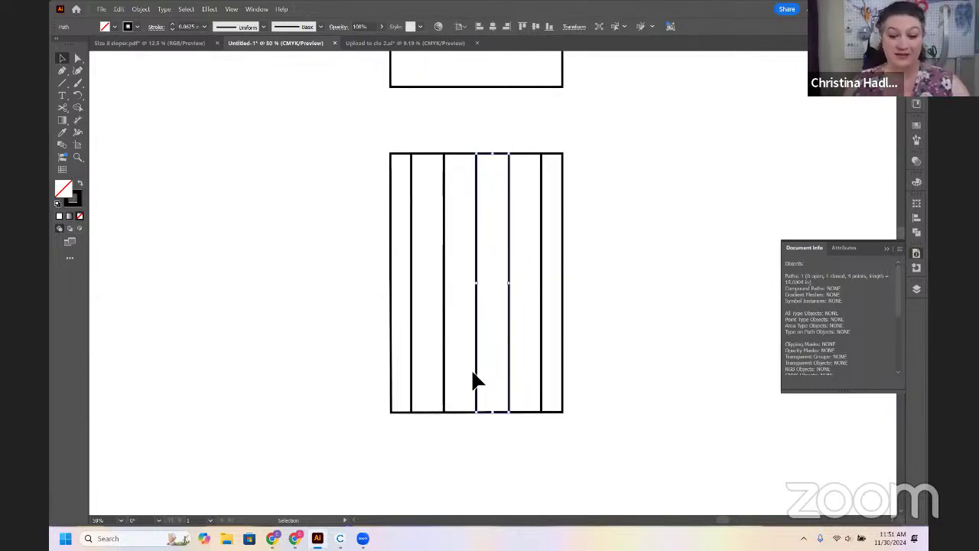
click(595, 423)
key(backslash)
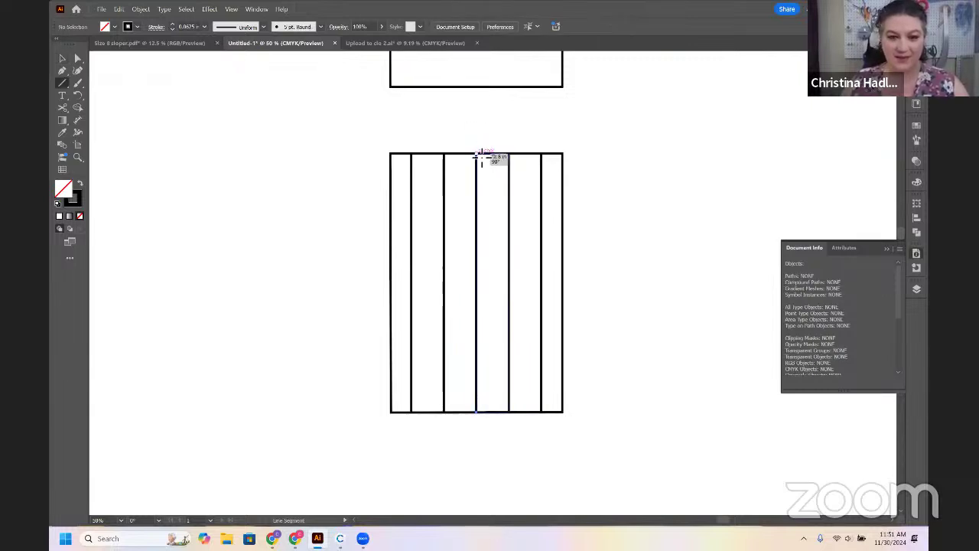
drag(476, 154, 476, 412)
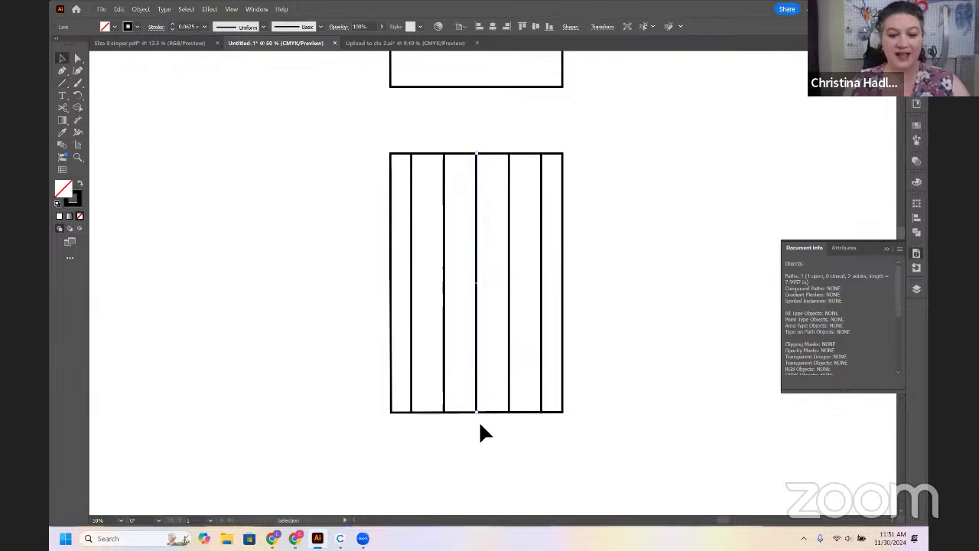
ctrl+click(479, 421)
Draw a 1 in guide line at 180° along the hem, starting from the lower end of the middle slash line
drag(477, 412, 448, 413)
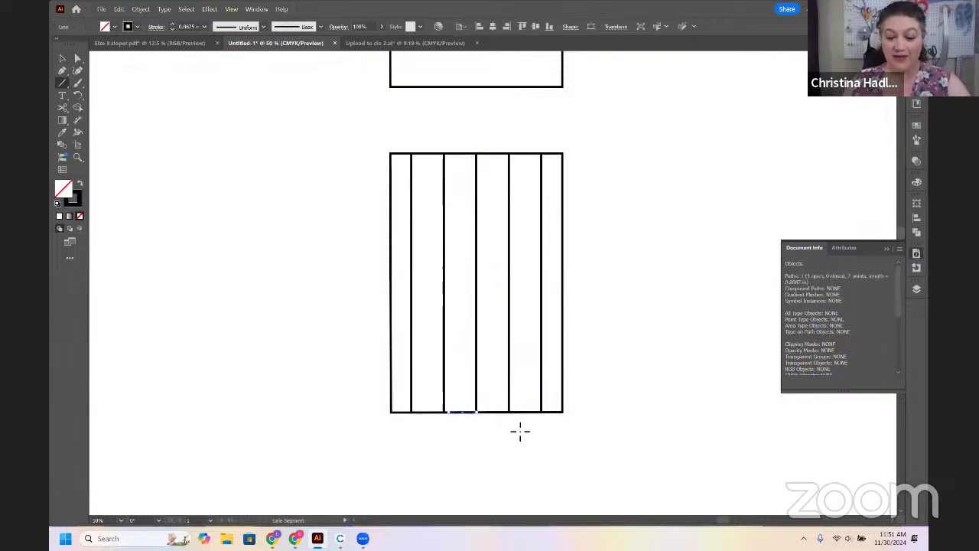
ctrl+click(491, 429)
click(479, 416)
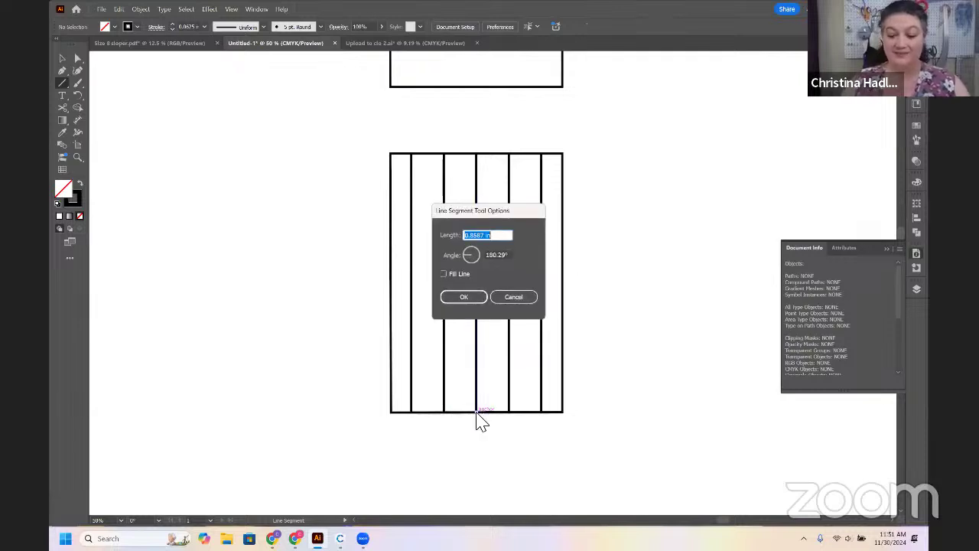
text(1)
key(Tab)
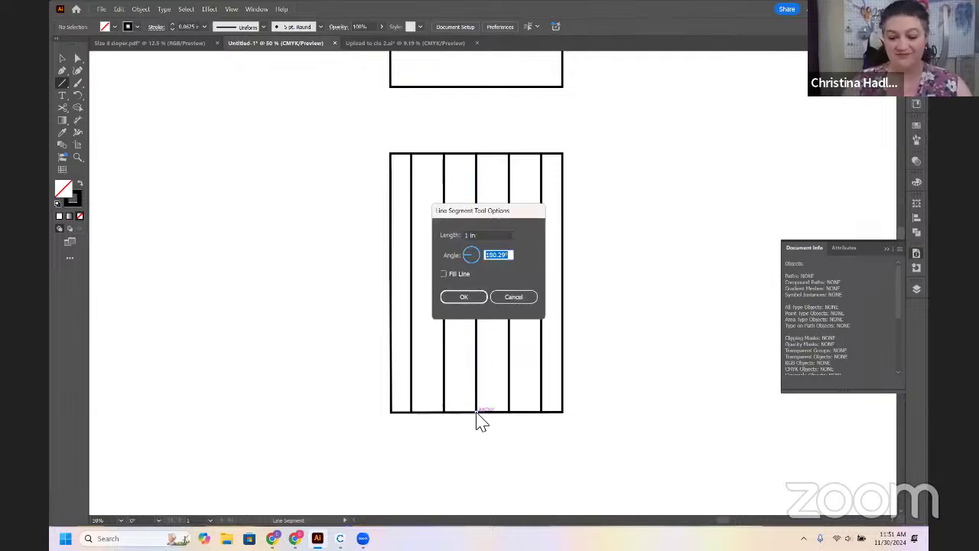
text(180)
key(Return)
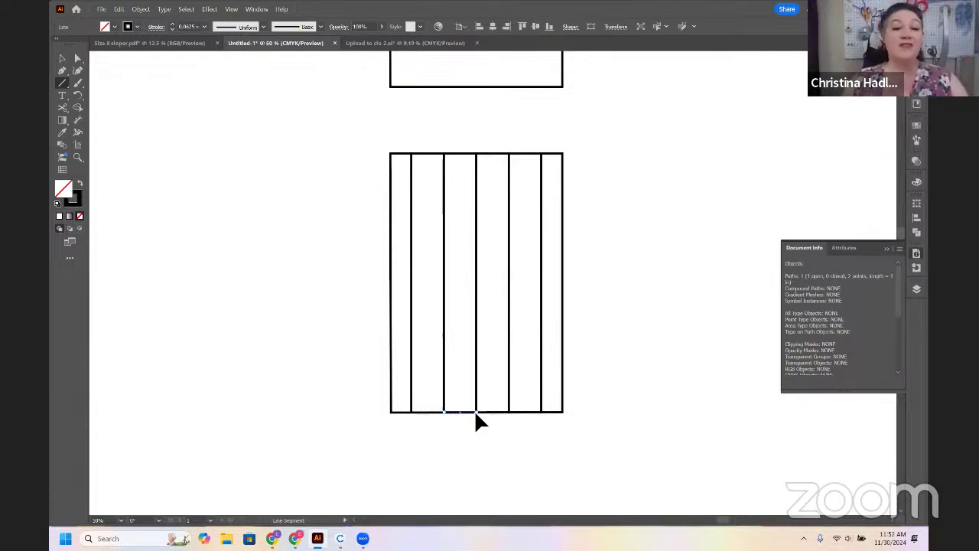
Rotate the three left strips outward about the upper end of the middle slash line to the end of the 1 in guide
key(v)
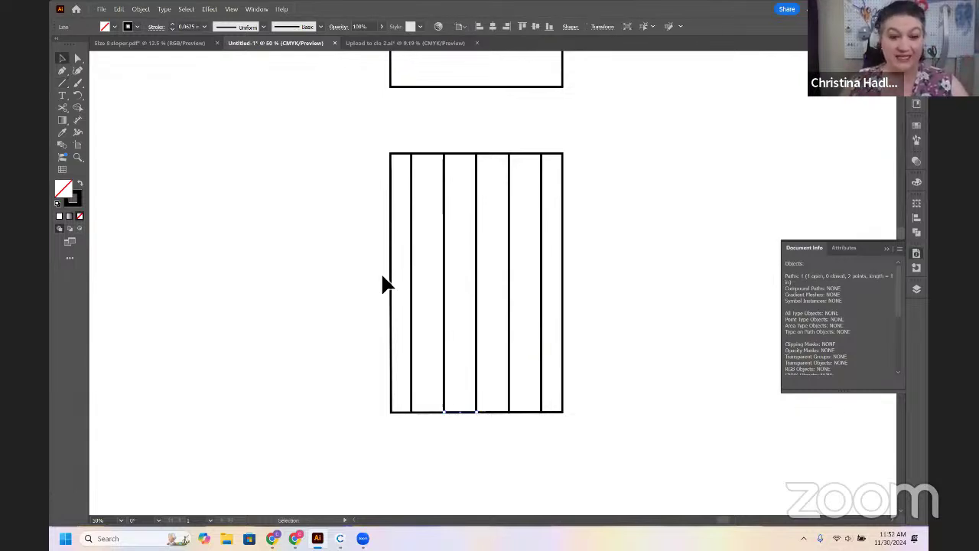
drag(457, 303, 466, 311)
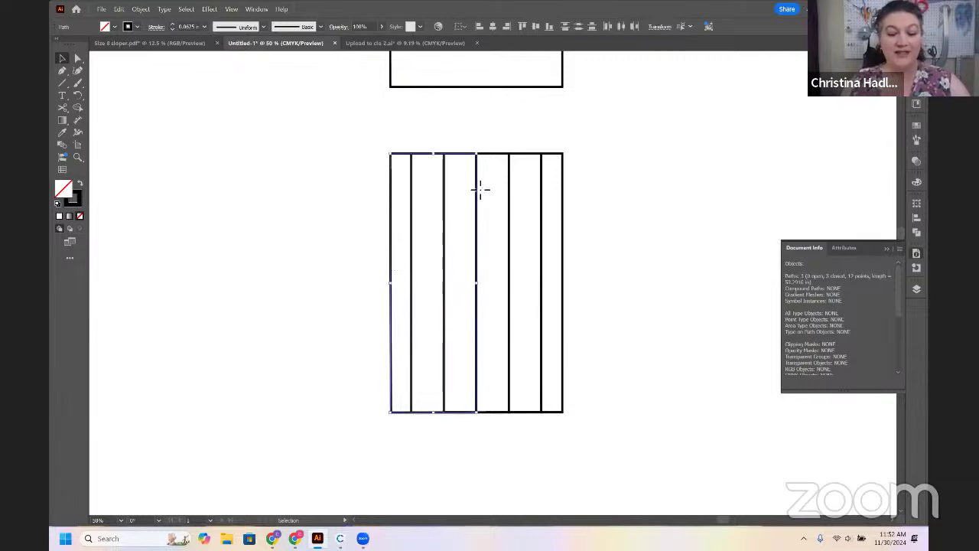
key(r)
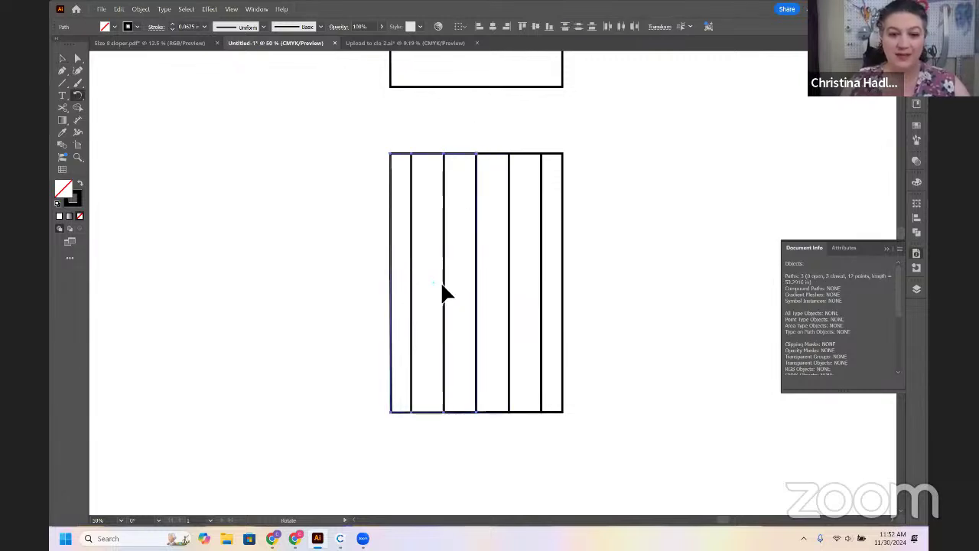
mouse_move(442, 310)
mouse_down()
mouse_move(420, 321)
mouse_move(431, 322)
mouse_up()
Draw a 1.785 in guide line at 165.77° outward from the hem end of the second slash line from the left
key(backslash)
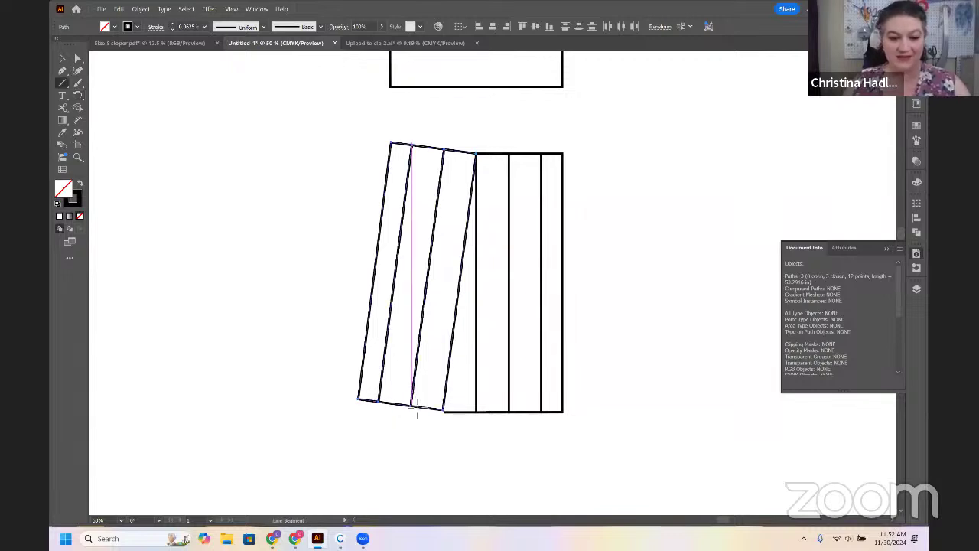
drag(413, 405, 375, 399)
key(ctrl+z)
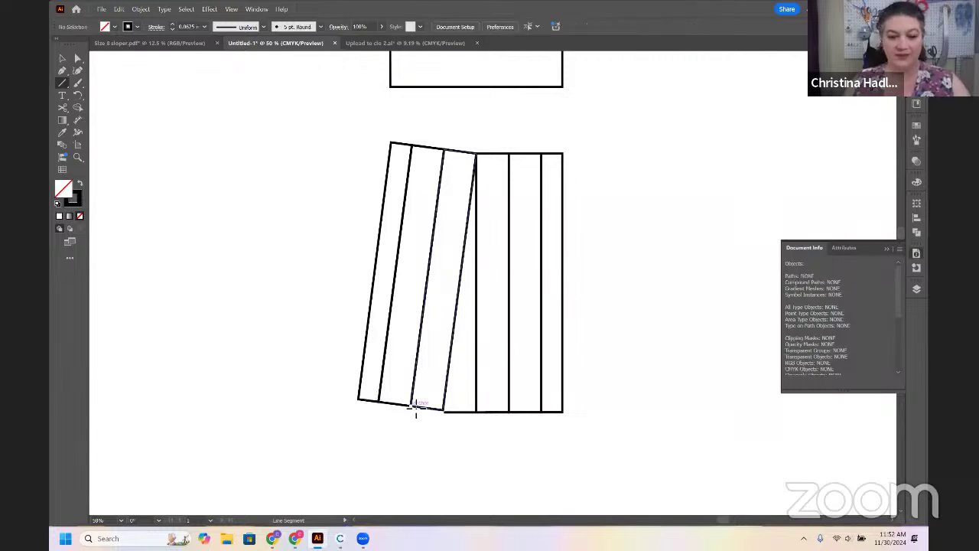
click(413, 404)
text(1.785)
key(Tab)
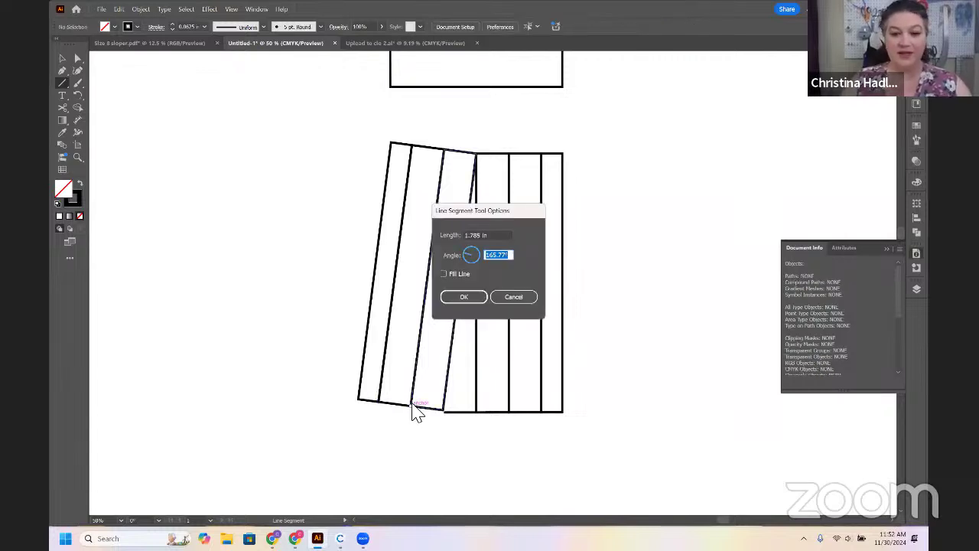
key(Return)
Rotate the two leftmost strips outward about the upper end of the second slash line to the far end of the 1.785 in guide
key(v)
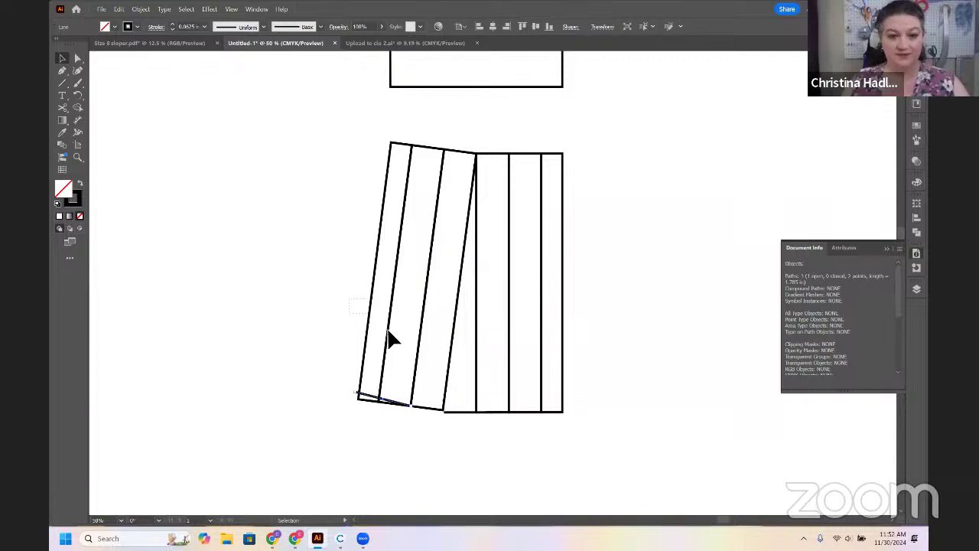
key(r)
drag(396, 330, 346, 302)
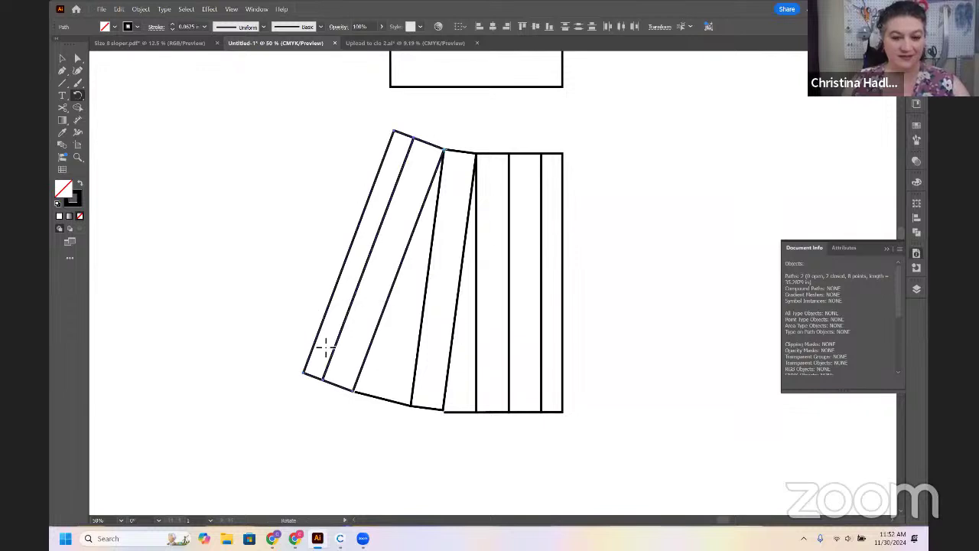
Move the 1.785 in guide so that its inner end sits at the hem end of the first slash line from the left
key(v)
drag(375, 401, 280, 375)
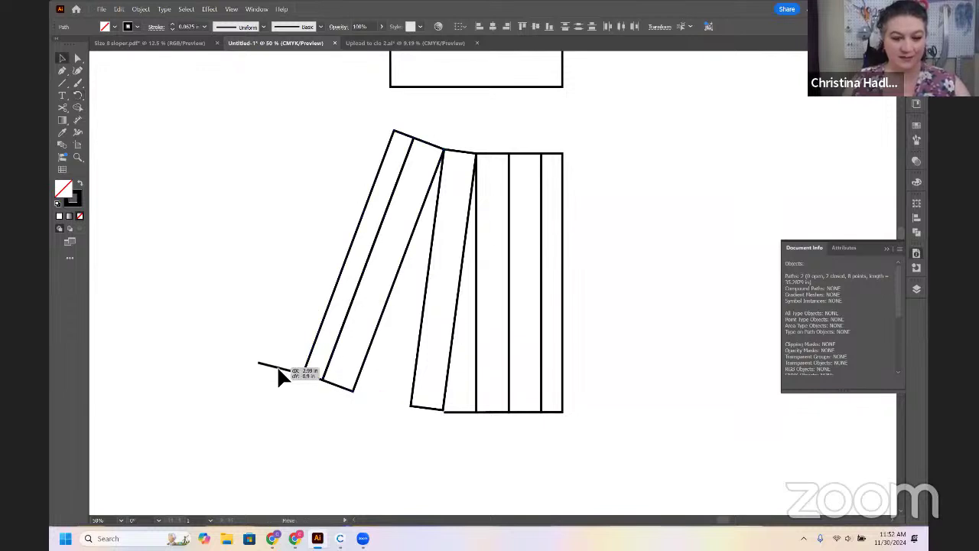
key(Up)
key(Up)
key(Right)
key(Right)
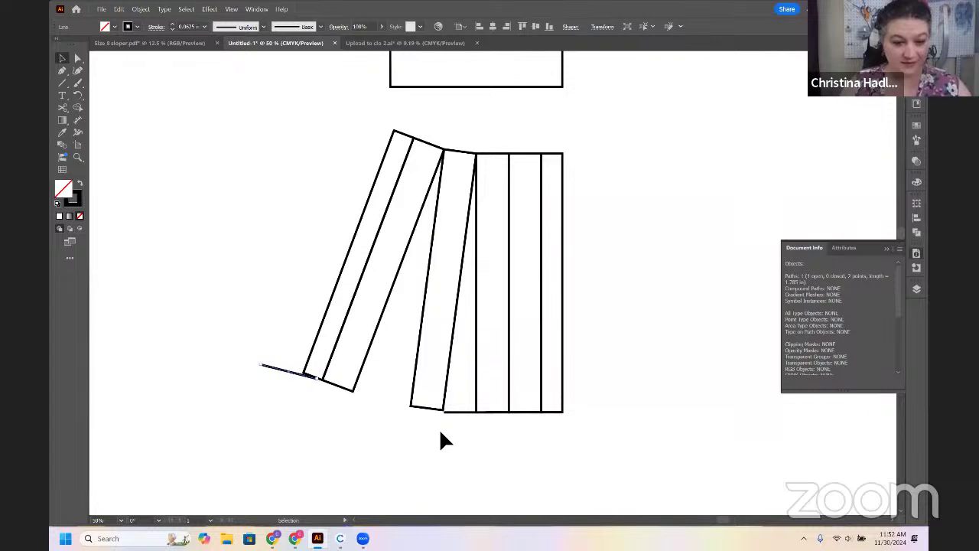
key(Right)
key(Right)
key(Down)
key(Down)
key(Down)
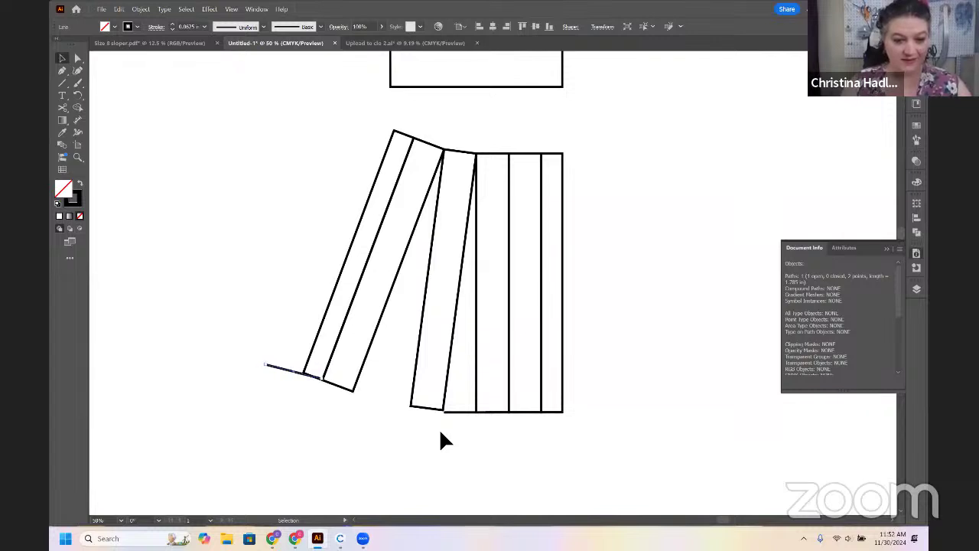
Rotate the 1.785 in guide about its inner end so that it continues the curve of the flared hem
key(r)
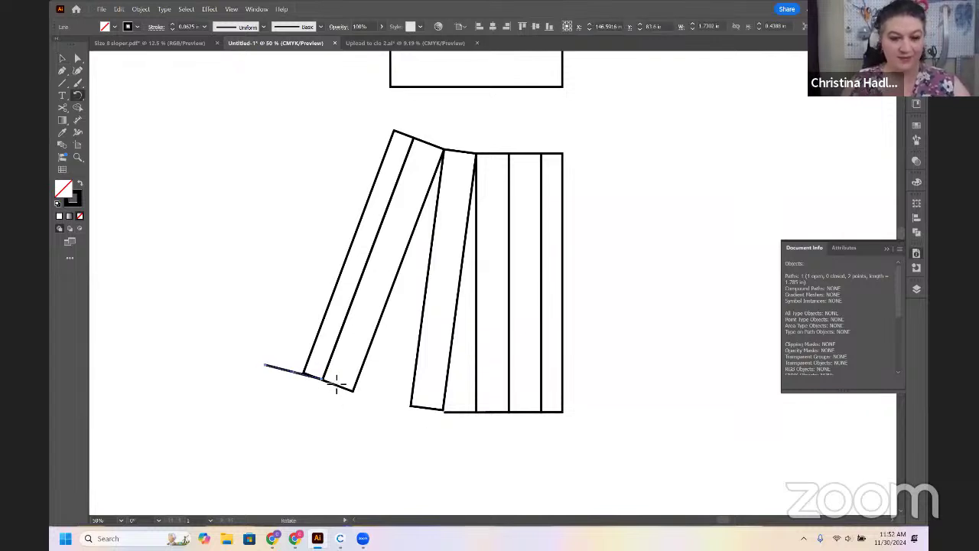
click(322, 377)
drag(280, 366, 283, 359)
Rotate the leftmost strip outward about the upper end of the first slash line to the outer end of the guide
key(v)
click(365, 257)
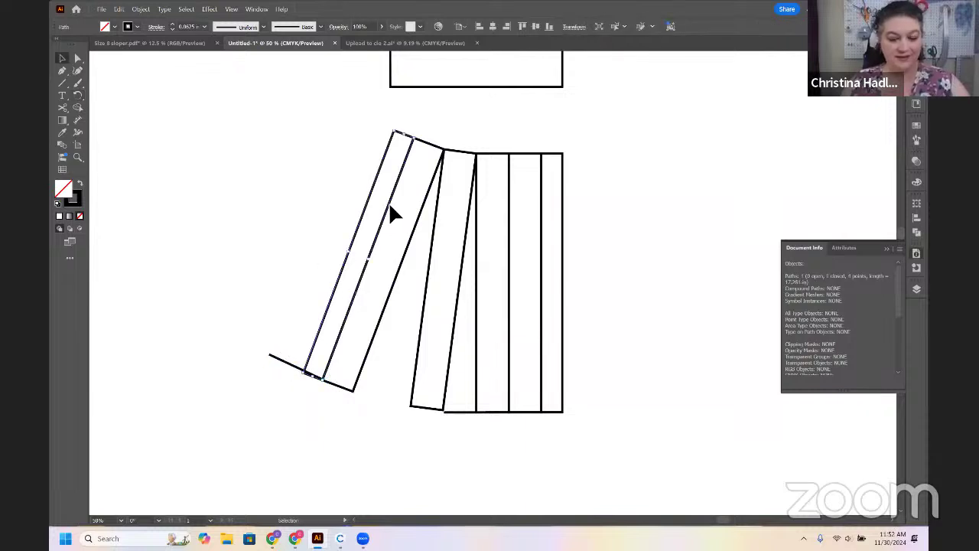
key(r)
click(413, 140)
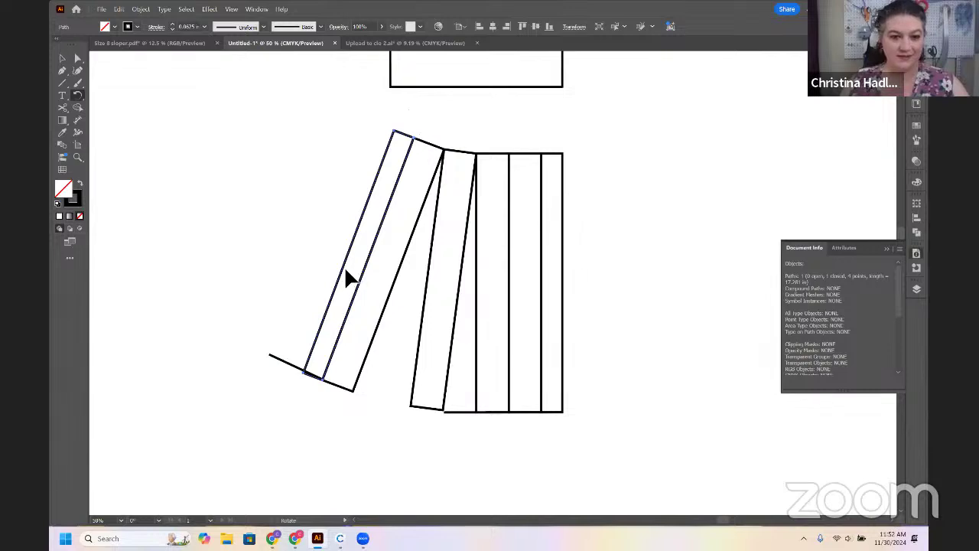
drag(349, 278, 322, 254)
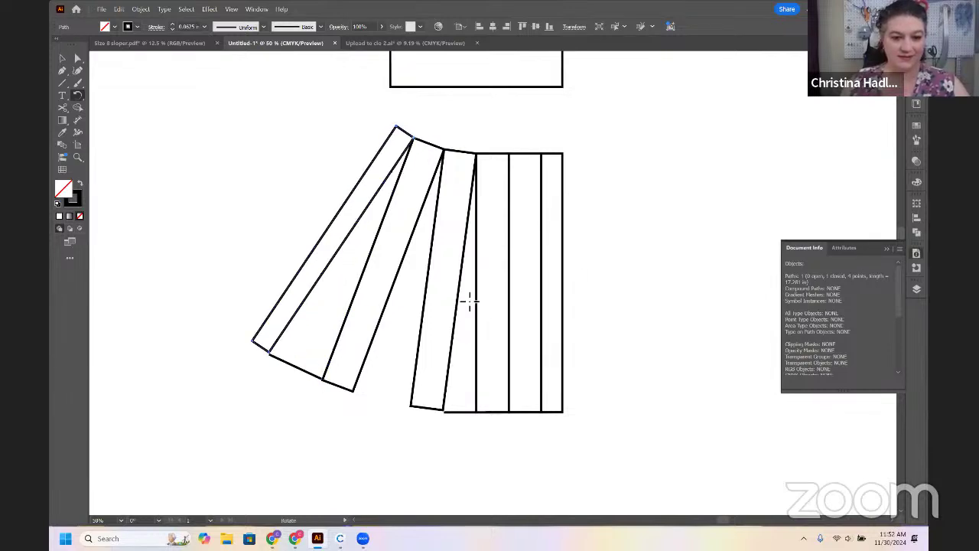
Move the 1 in hem guide to the right side of the middle slash line
drag(525, 365, 421, 353)
key(v)
click(356, 417)
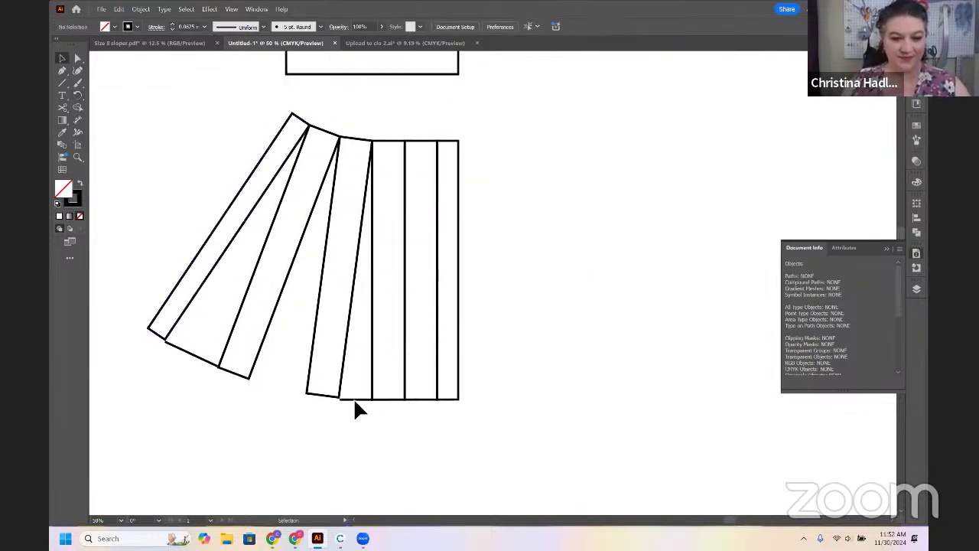
drag(391, 403, 378, 401)
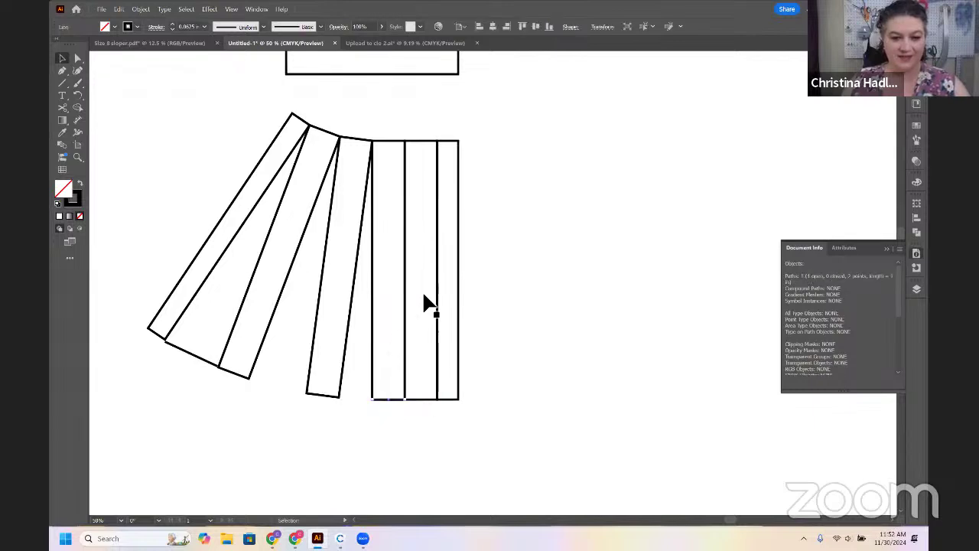
Rotate the three right strips outward about the upper end of the middle slash line to the end of the 1 in guide
click(395, 327)
key(r)
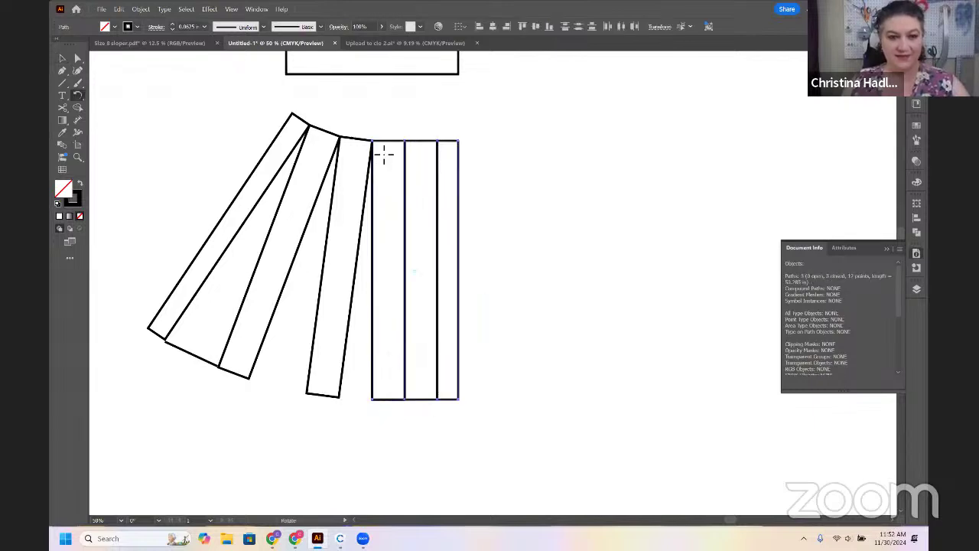
drag(420, 328, 448, 344)
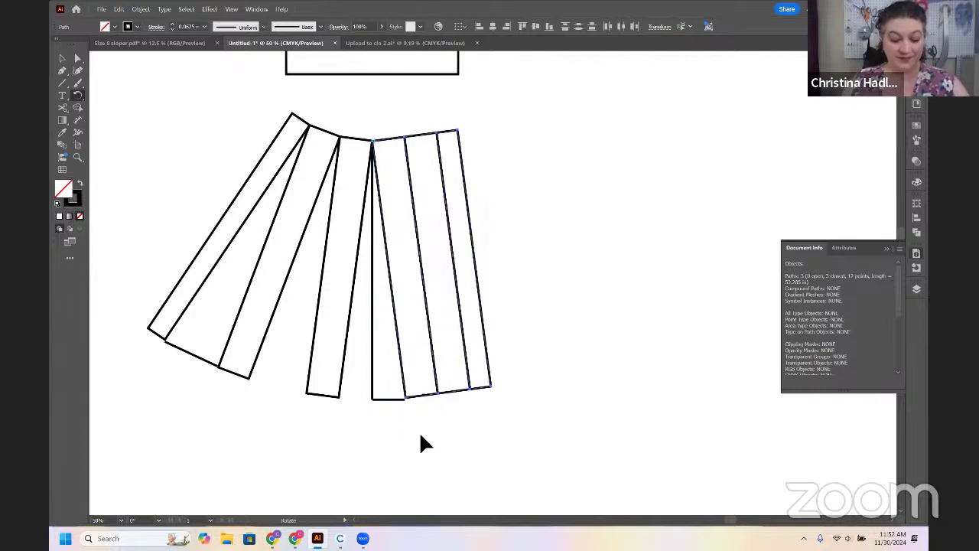
Move the 1.785 in guide to the hem end of the fourth slash line and angle it upward toward the right side
key(v)
click(200, 364)
drag(499, 441, 481, 382)
key(r)
click(441, 394)
Rotate the two rightmost strips outward about the upper end of the fourth slash line to the outer end of the guide
key(v)
click(451, 321)
key(r)
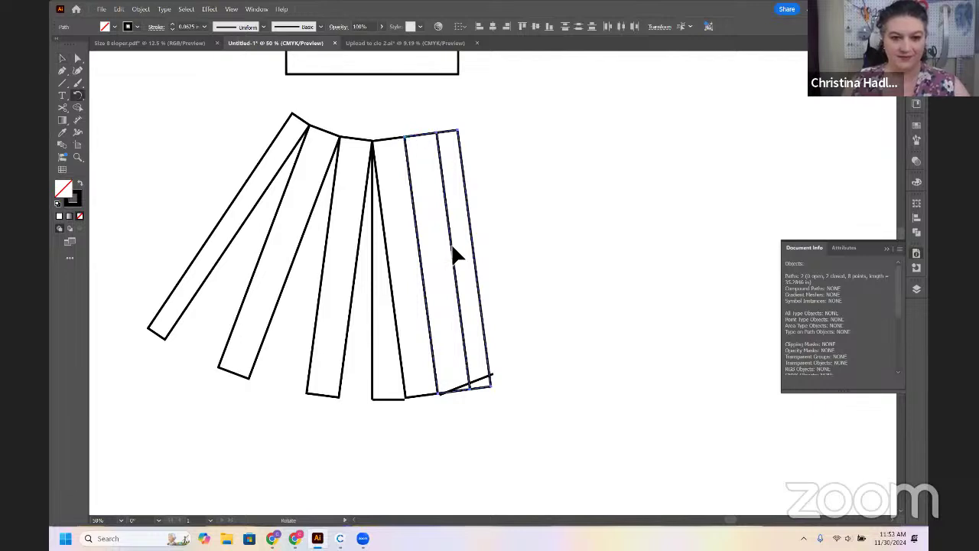
drag(455, 256, 507, 279)
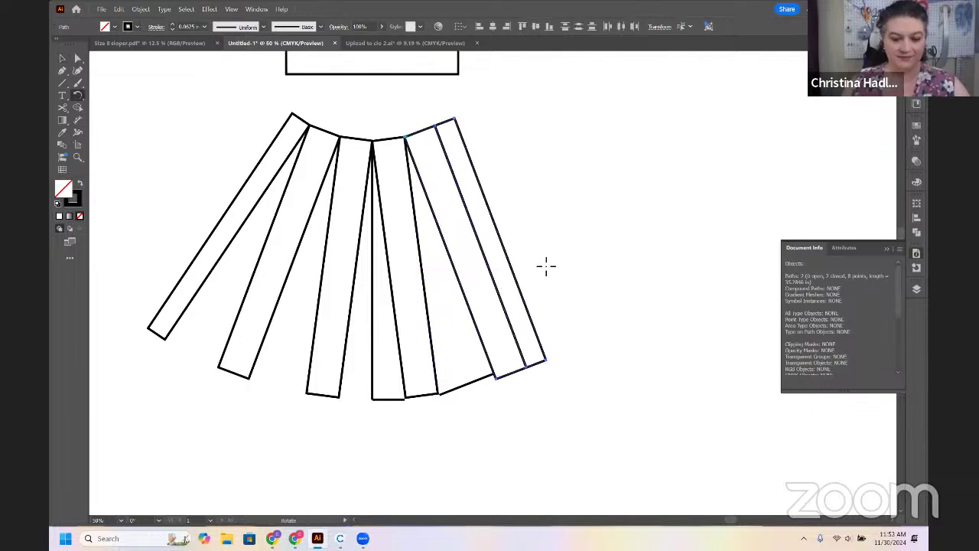
Move the 1.785 in guide to the hem end of the fifth slash line
key(v)
click(553, 267)
drag(465, 382, 554, 354)
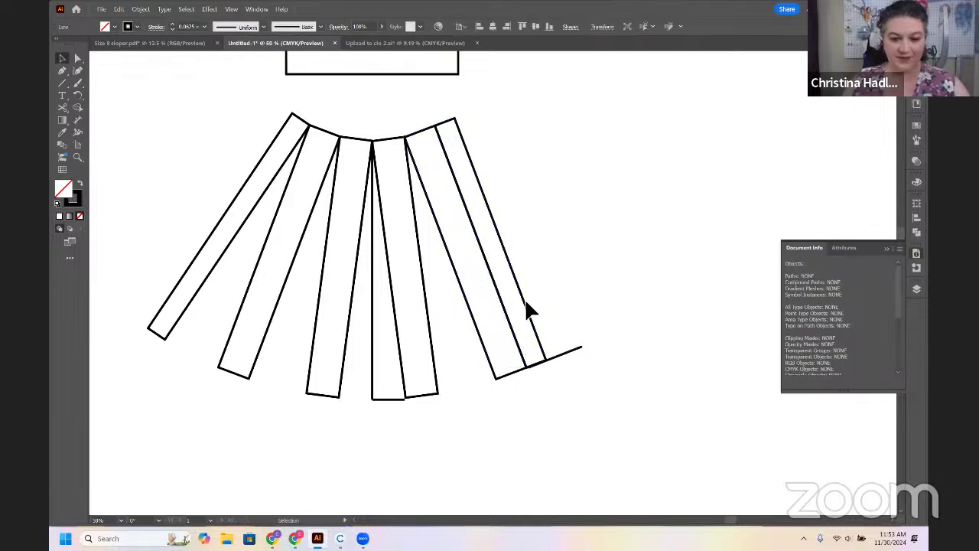
Rotate the rightmost strip outward about the upper end of the fifth slash line to the outer end of the guide
click(515, 291)
key(r)
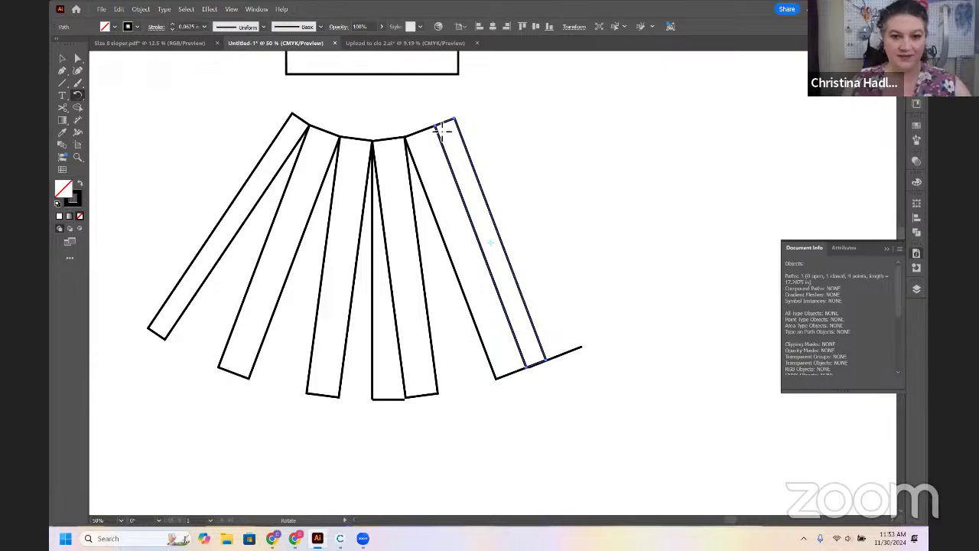
click(442, 130)
drag(502, 238, 553, 253)
Divide the last lower panel along its two leftmost slash lines with Divide Objects Below
scroll(415, 273, right, 10)
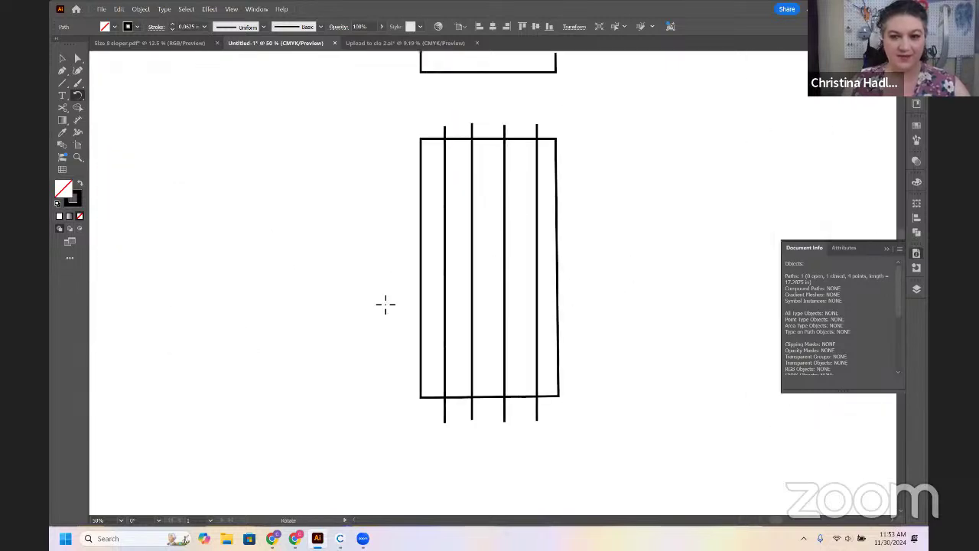
scroll(385, 305, right, 2)
scroll(386, 304, up, 1)
key(v)
click(406, 158)
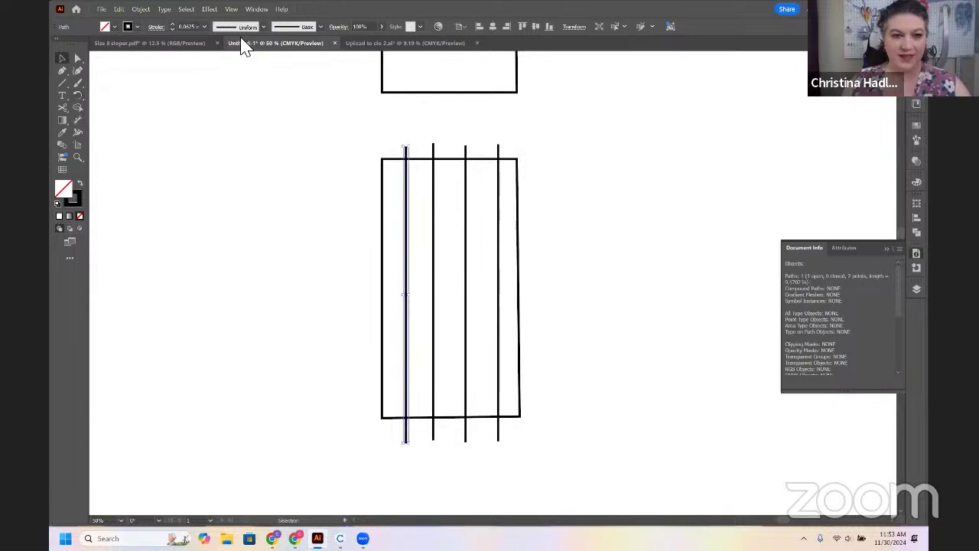
click(141, 10)
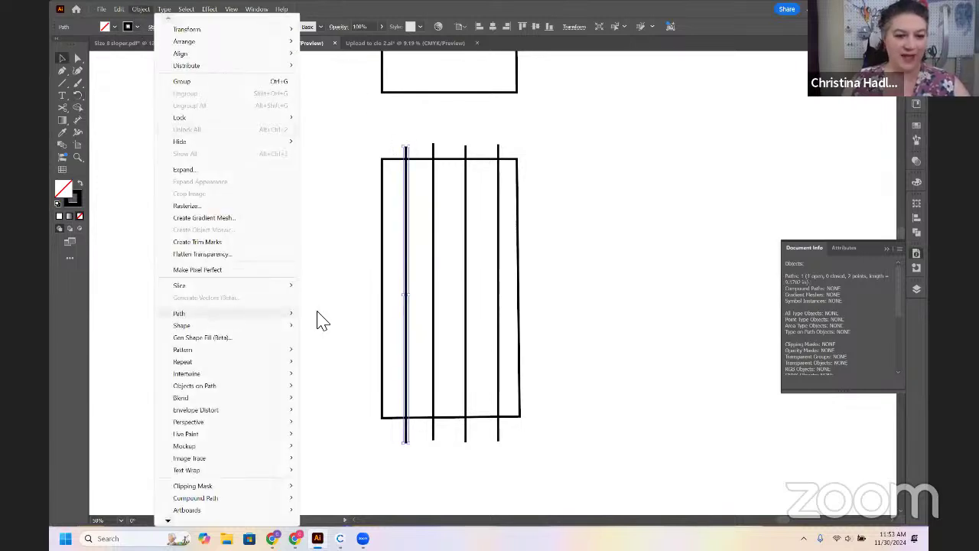
mouse_move(317, 313)
click(368, 431)
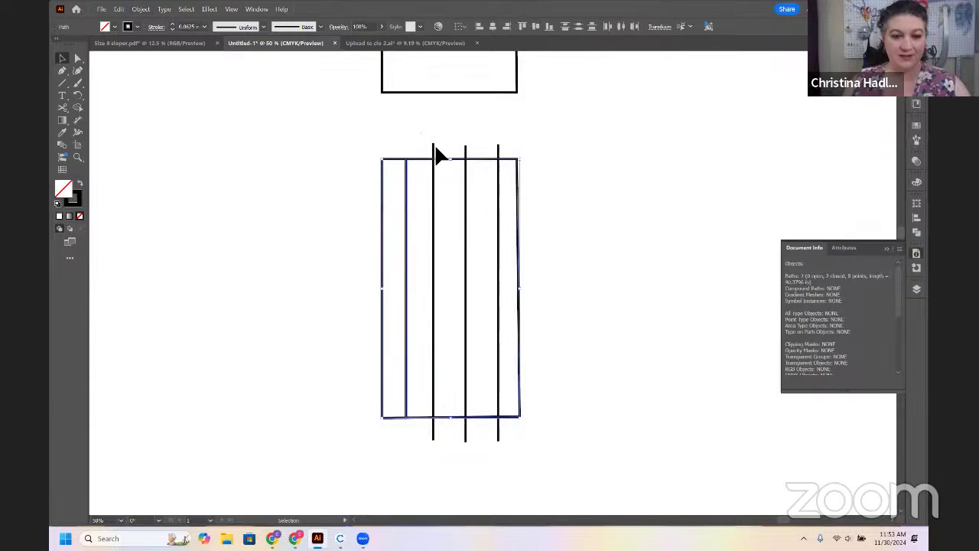
click(433, 150)
click(141, 9)
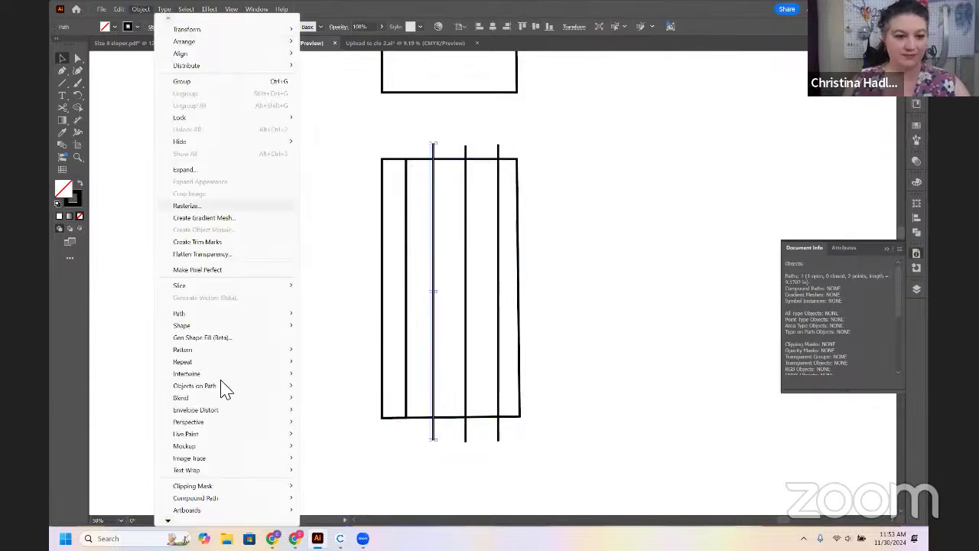
mouse_move(286, 316)
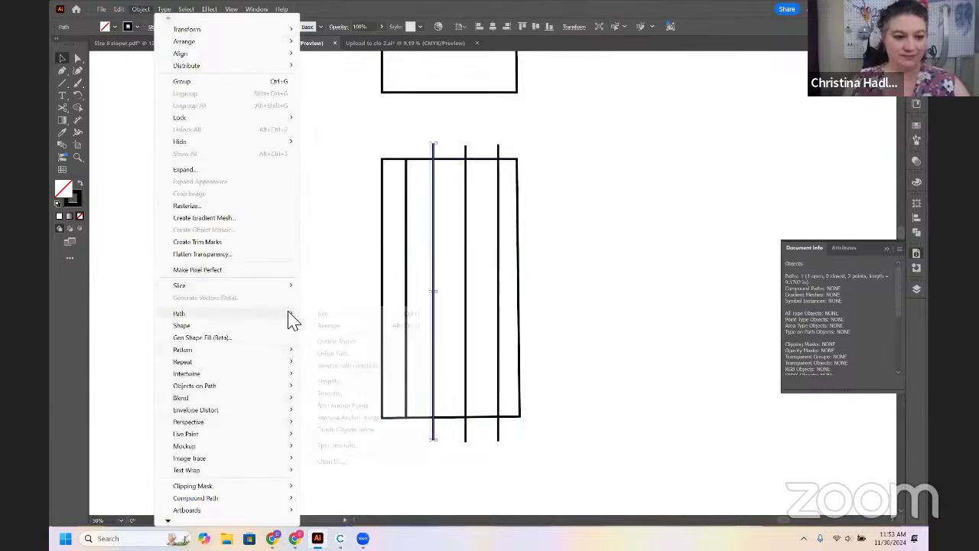
click(336, 431)
Divide the same lower panel along its third and fourth slash lines with Divide Objects Below
click(465, 153)
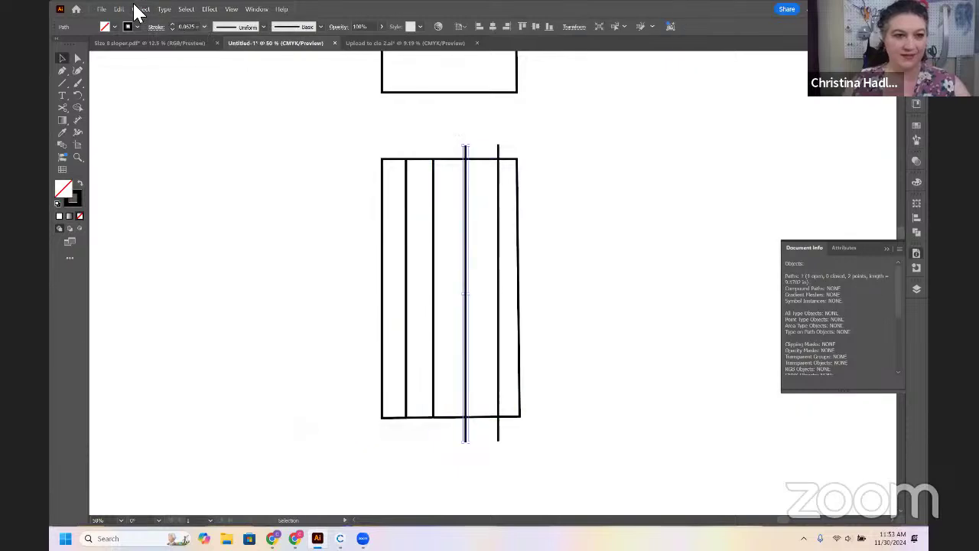
click(141, 9)
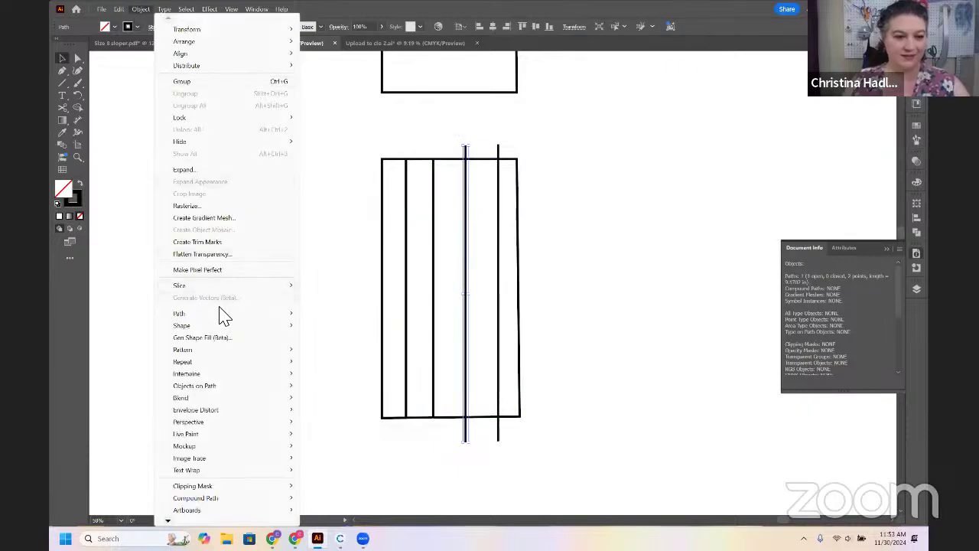
mouse_move(221, 313)
click(345, 430)
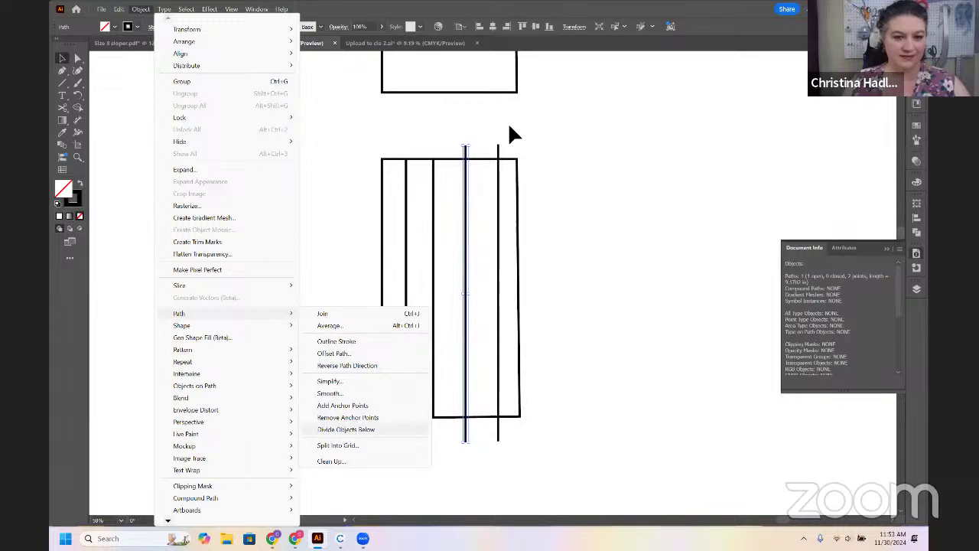
click(497, 156)
click(141, 9)
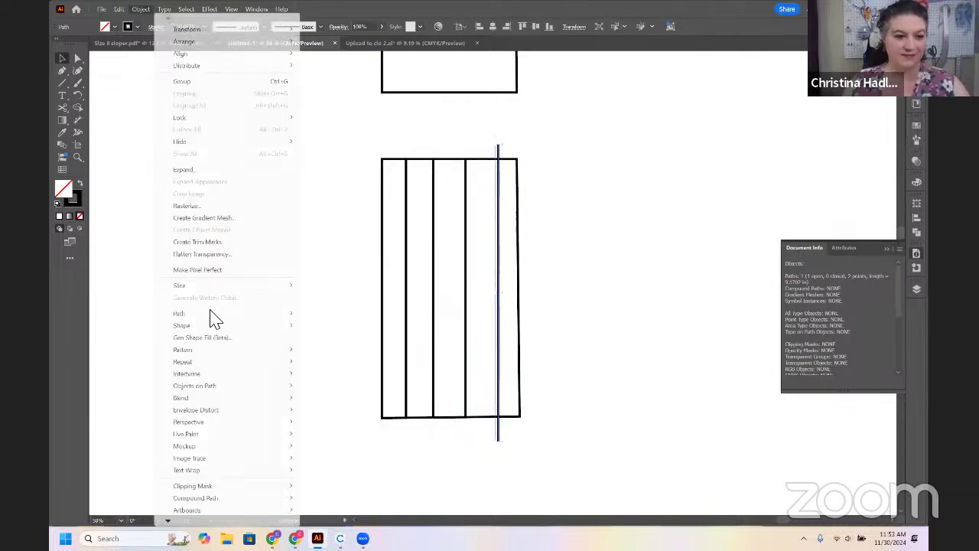
mouse_move(245, 314)
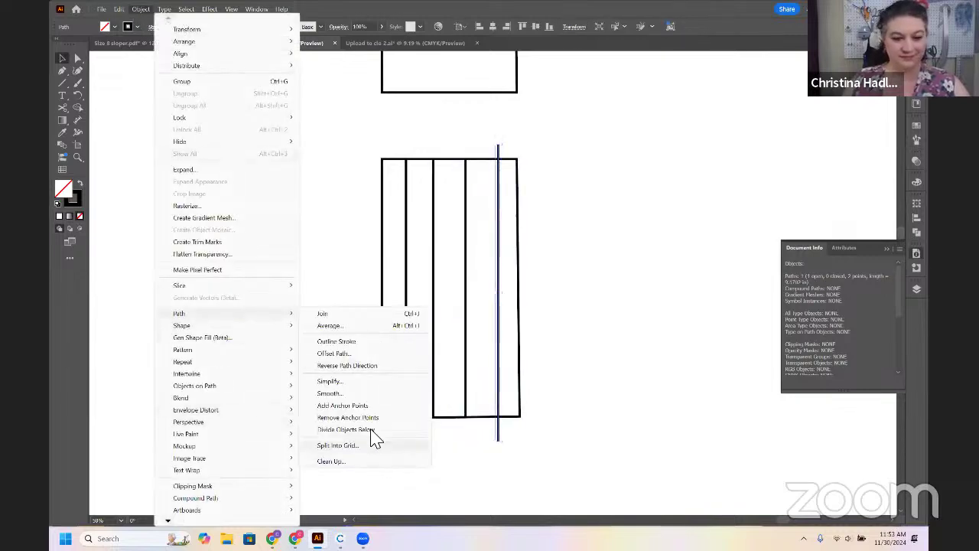
click(375, 430)
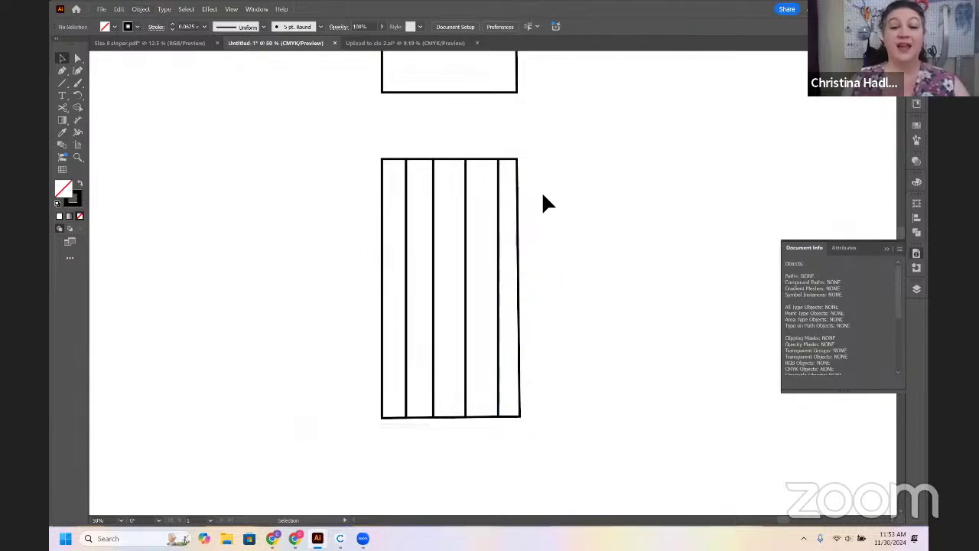
Add a 1.75 in guide line from the hem end of the divided panel's fourth slash line, angled up to the left
key(ctrl+minus)
scroll(518, 268, up, 3)
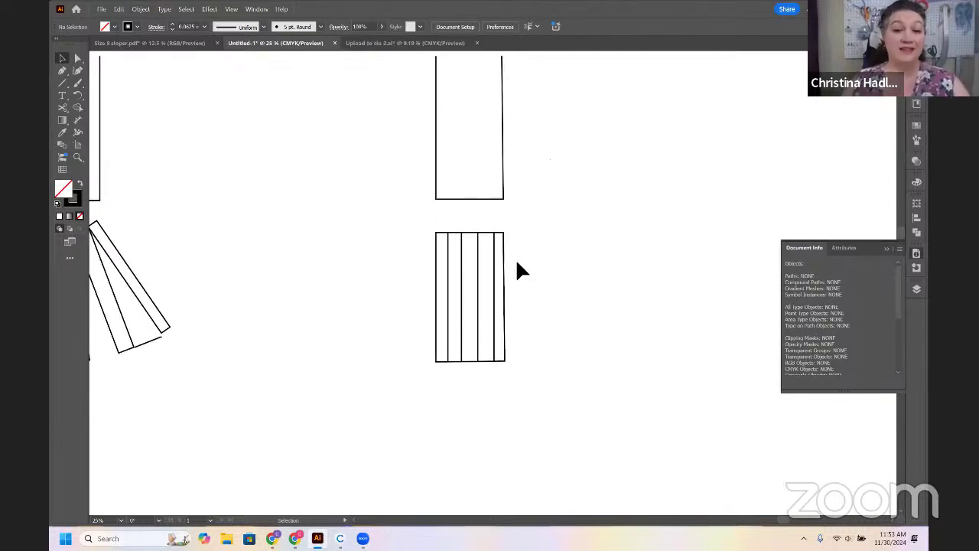
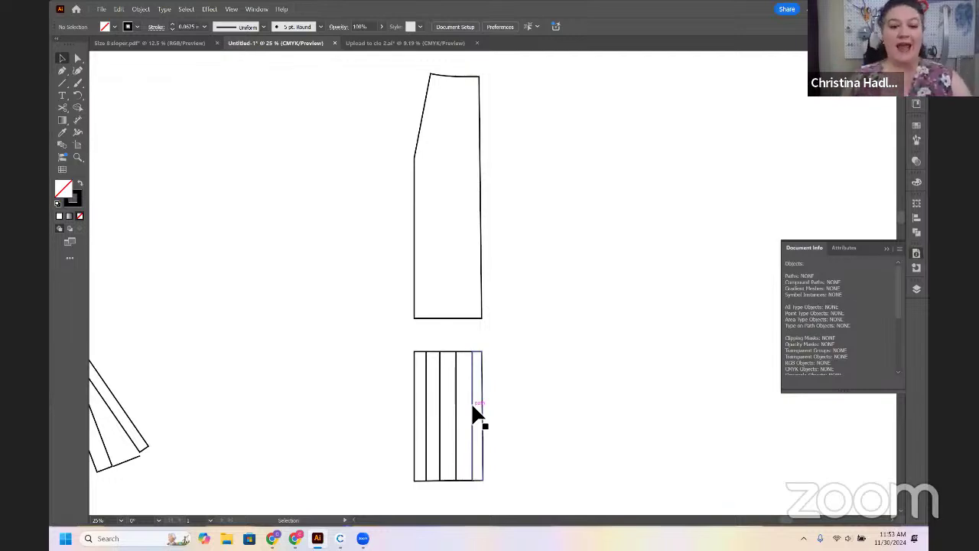
key(a)
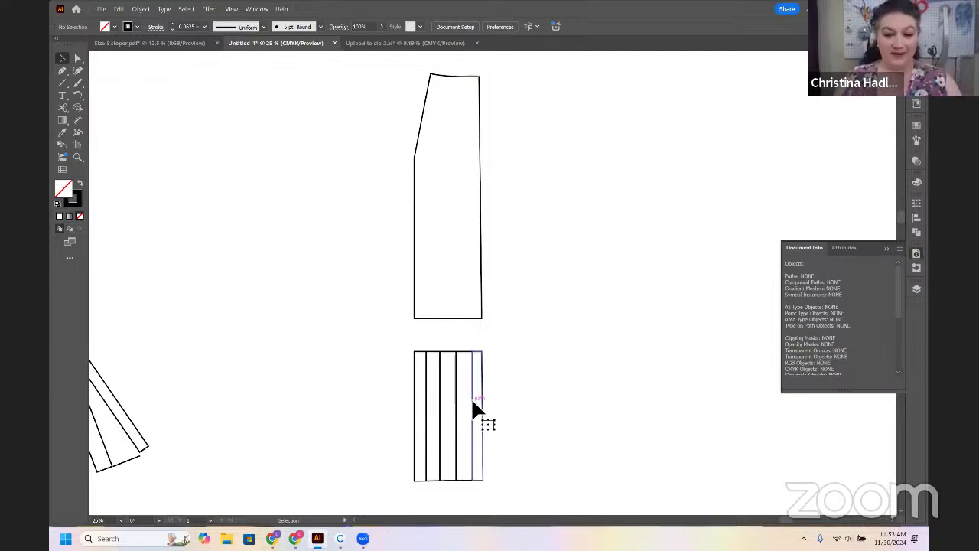
click(472, 403)
key(ctrl+=)
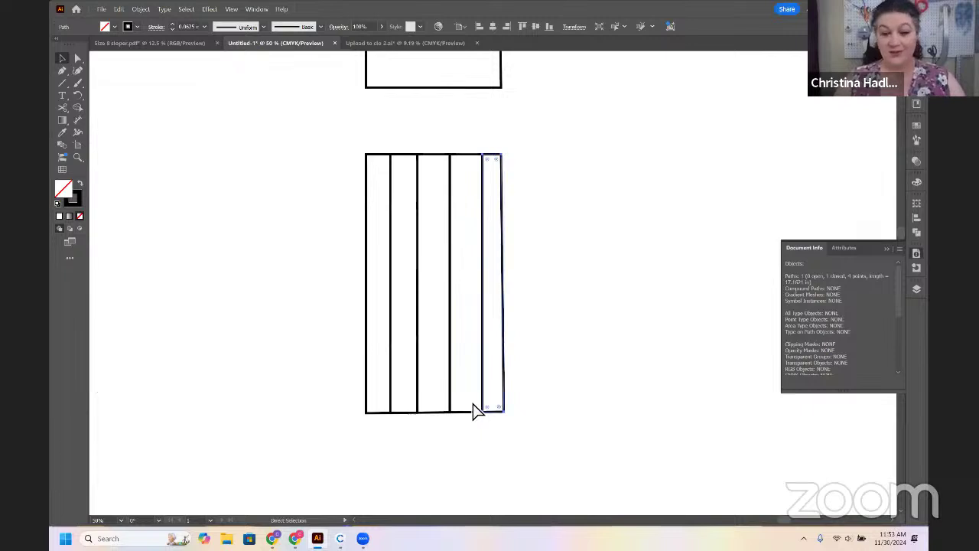
key(ctrl+=)
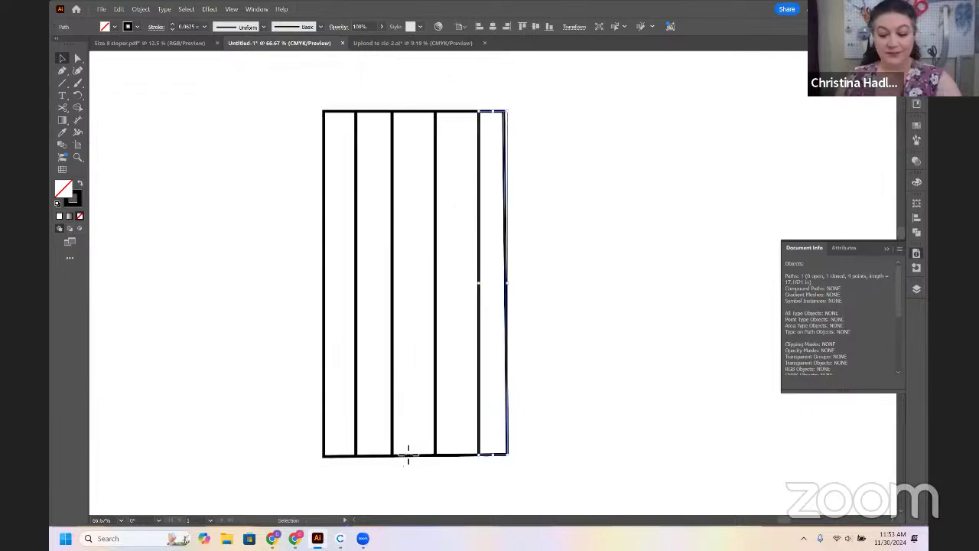
key(backslash)
click(481, 456)
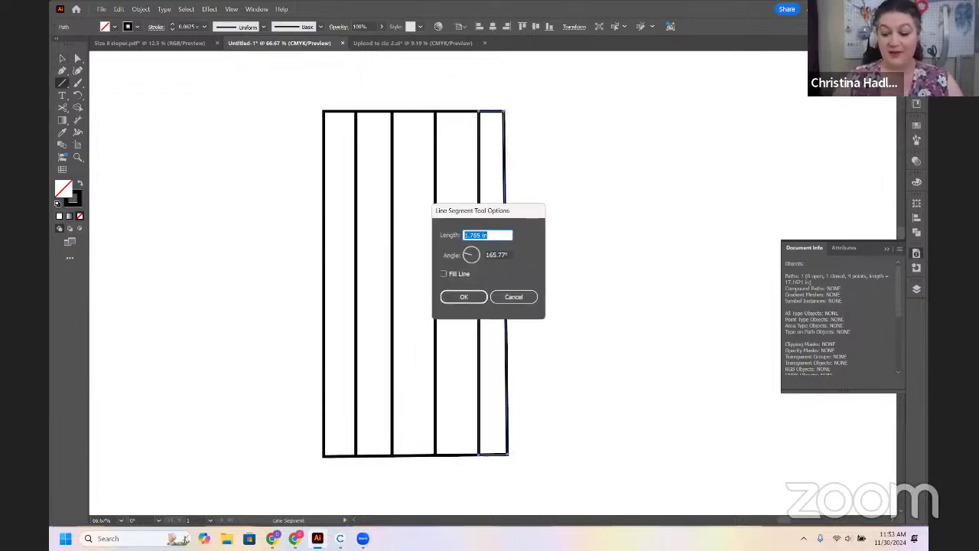
text(1.75)
key(Tab)
key(Return)
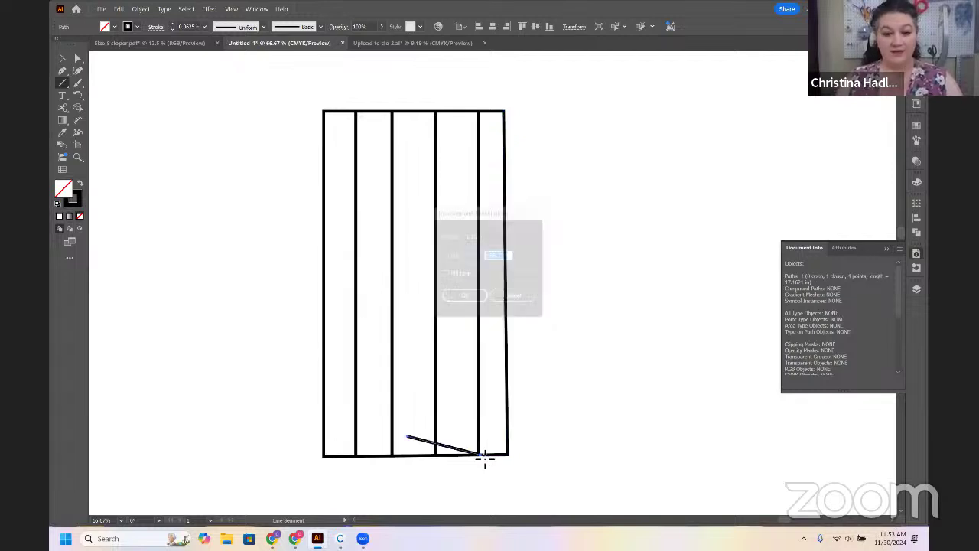
Rotate the four leftmost strips outward about the upper end of the fourth slash line to the outer end of the guide
key(v)
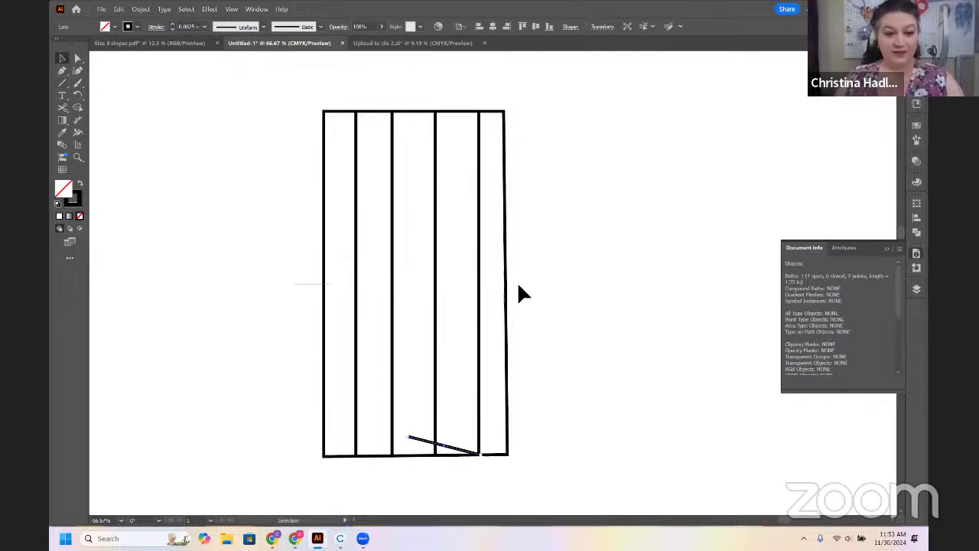
click(451, 299)
key(r)
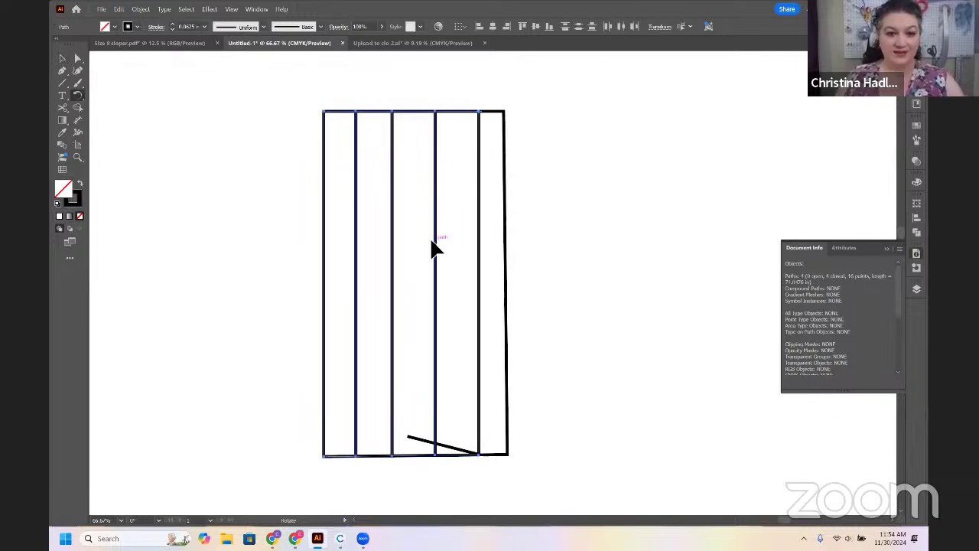
drag(430, 247, 400, 252)
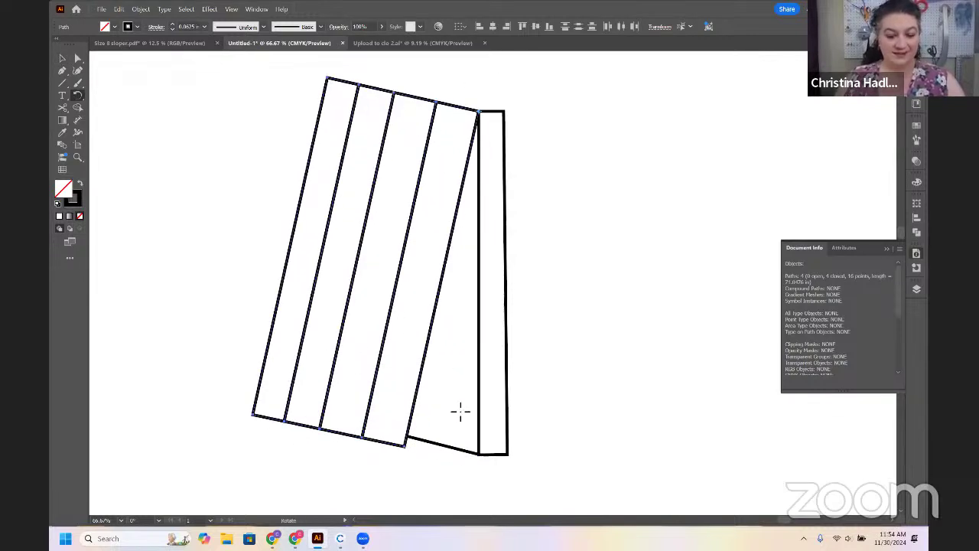
Move the 1.75 in guide to the third slash line's hem end and rotate the three leftmost strips outward about that line's upper end
key(v)
drag(442, 448, 323, 431)
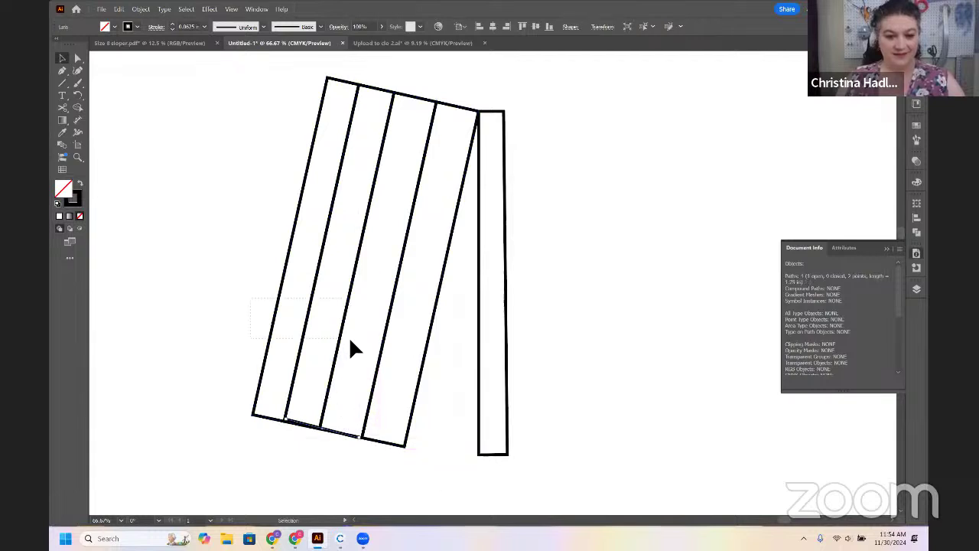
drag(350, 339, 351, 340)
key(r)
click(436, 102)
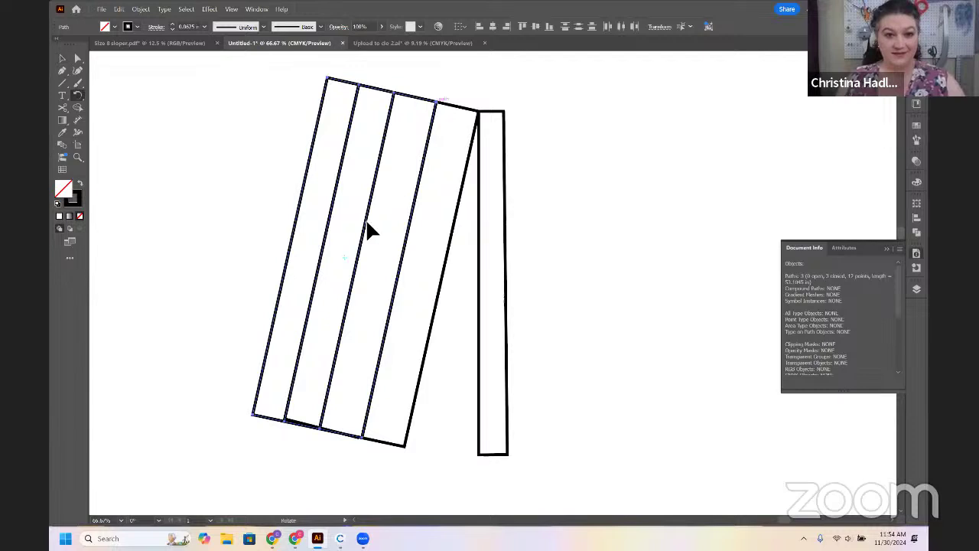
drag(349, 244, 331, 224)
Move the 1.75 in guide to the hem end of the second slash line and angle it upward toward the left side
key(v)
drag(327, 421, 237, 398)
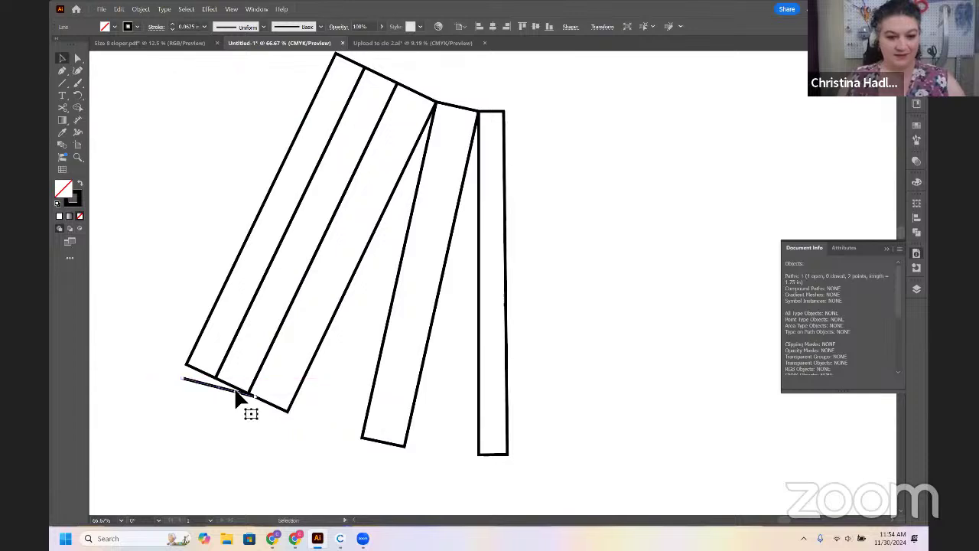
key(Left)
key(Left)
key(Left)
key(Left)
key(Left)
key(Left)
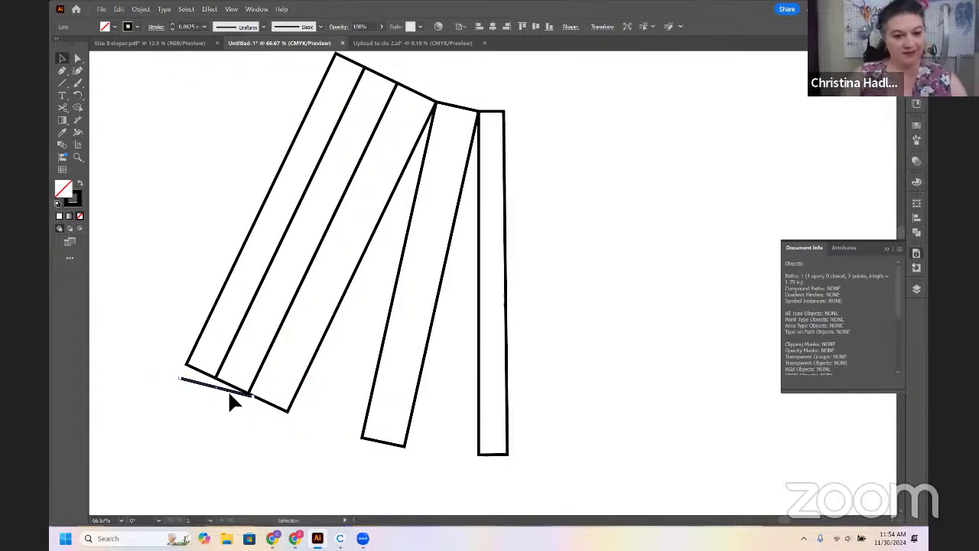
key(Up)
key(Up)
key(Up)
key(Up)
key(Up)
key(Up)
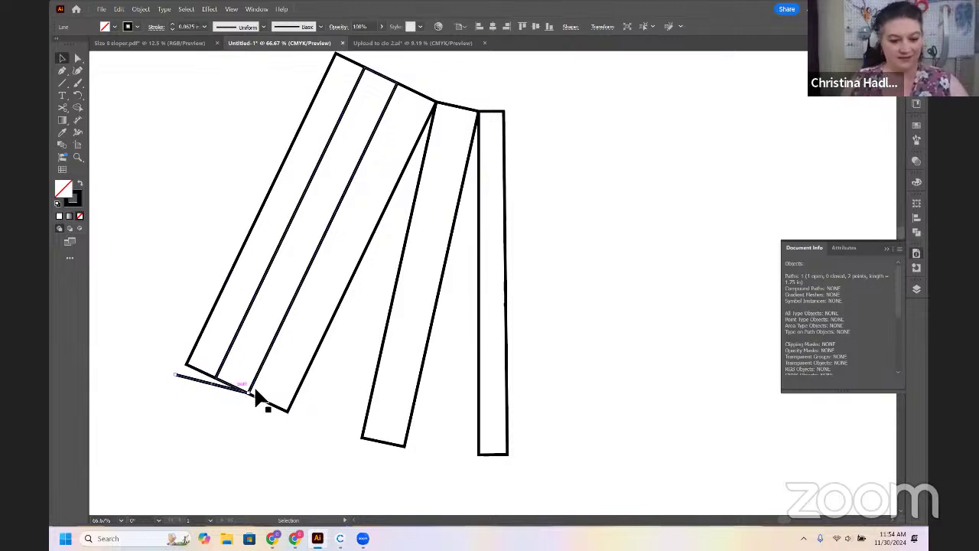
key(r)
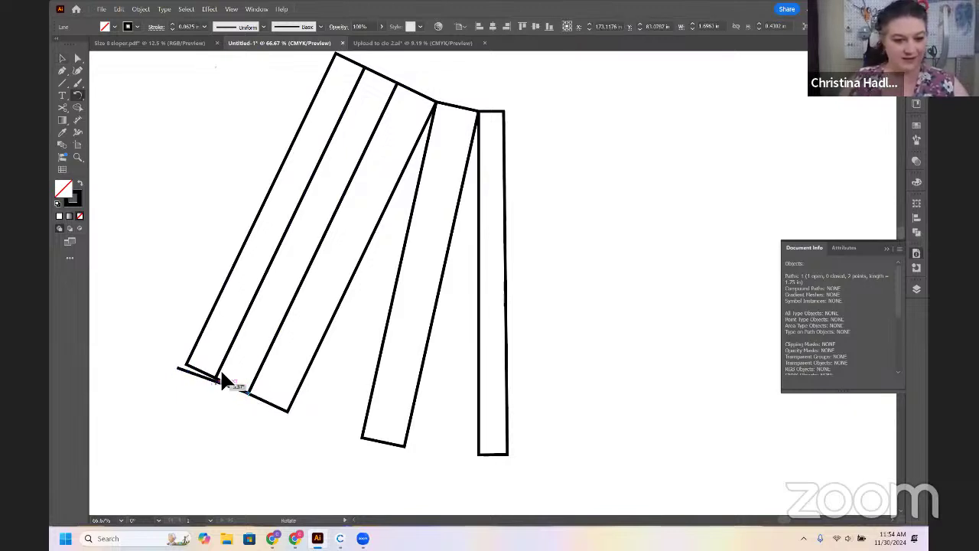
drag(223, 378, 209, 348)
Rotate the two leftmost strips outward about the upper end of the second slash line to the outer end of the guide
key(v)
drag(217, 212, 340, 273)
key(r)
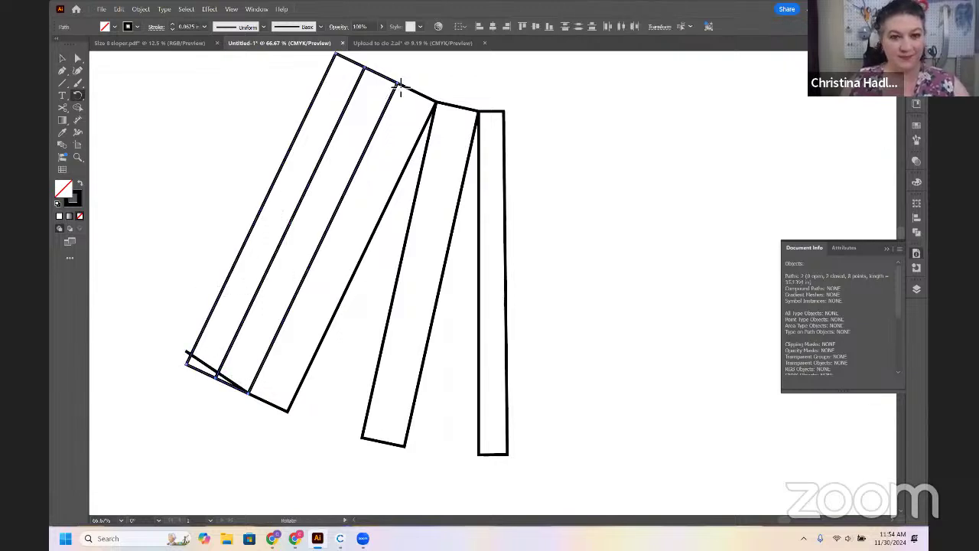
drag(270, 257, 236, 222)
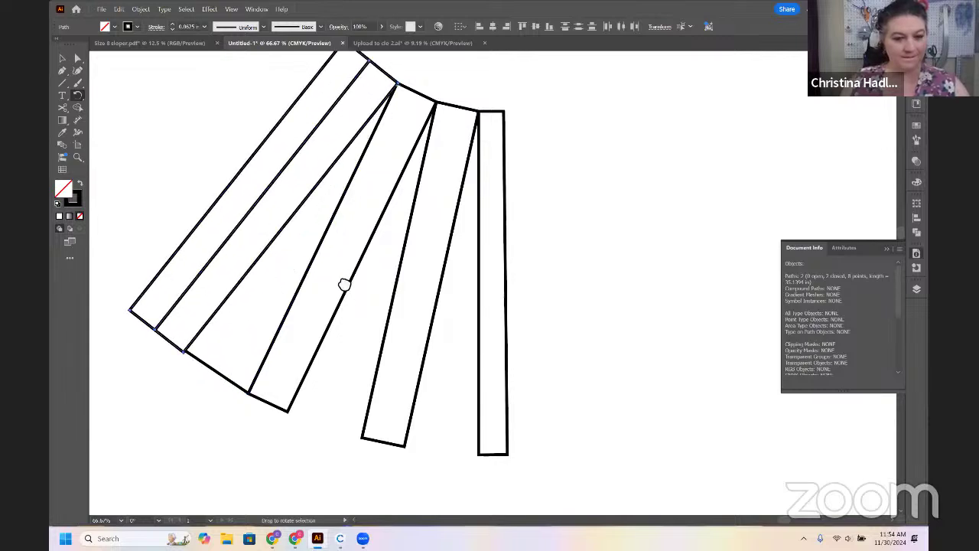
Move the 1.75 in guide to the hem end of the first slash line
drag(251, 339, 354, 389)
key(v)
click(306, 432)
drag(317, 423, 221, 365)
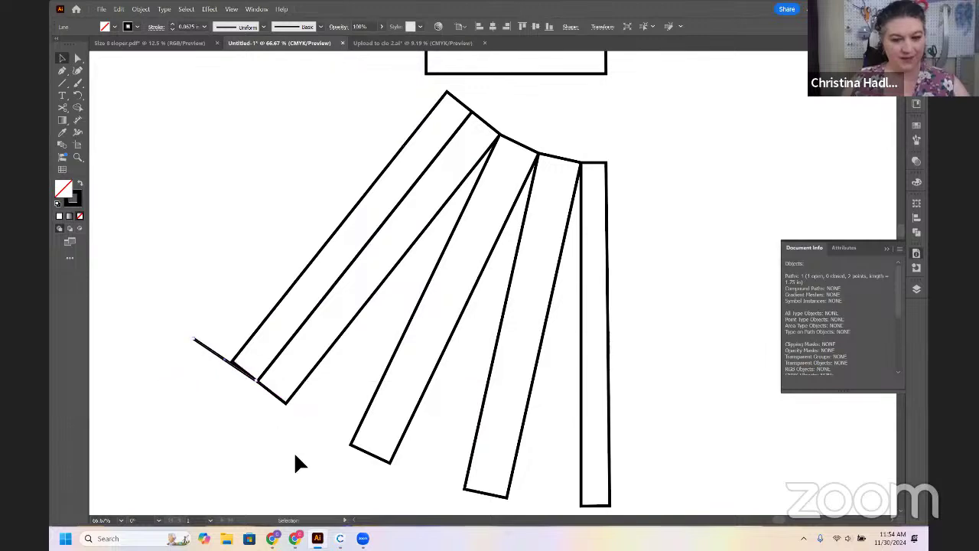
Compare the hem spread of this lower panel with the other spread lower panels
key(ctrl+minus)
key(ctrl+minus)
key(ctrl+minus)
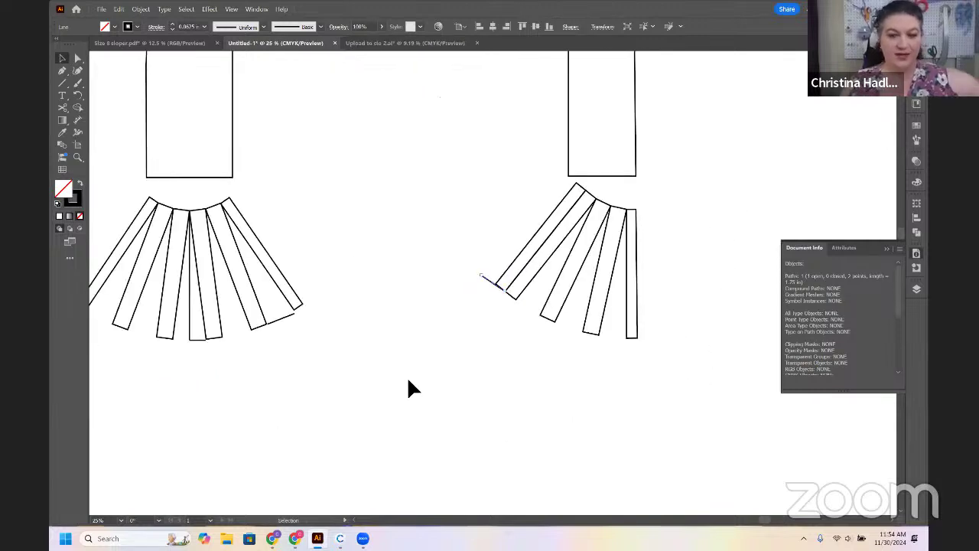
scroll(408, 390, left, 5)
scroll(713, 429, down, 2)
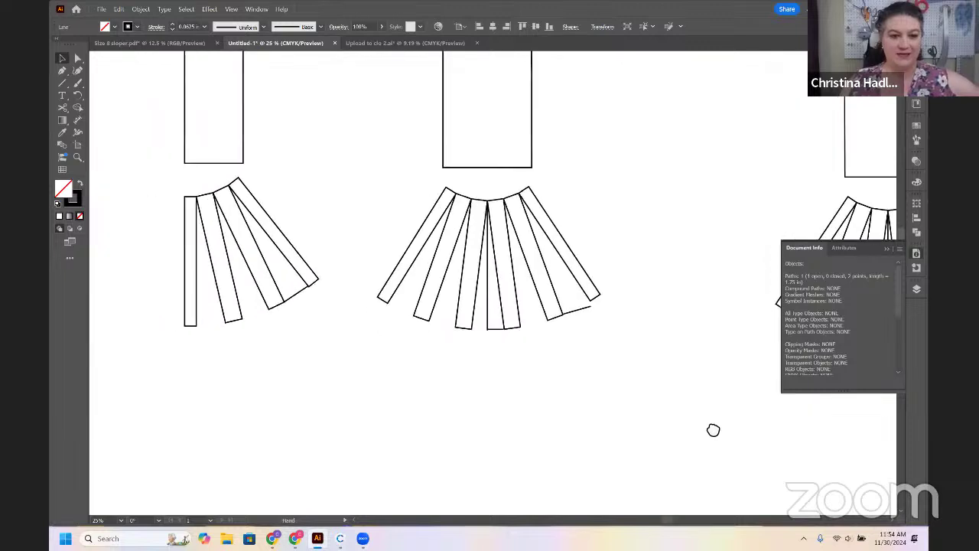
scroll(601, 421, up, 1)
scroll(359, 413, up, 1)
drag(353, 410, 191, 417)
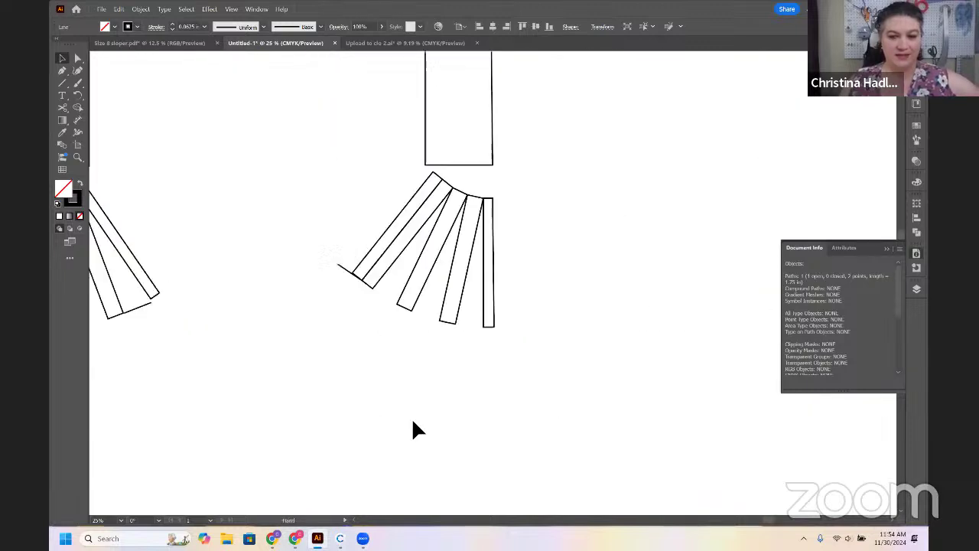
drag(596, 421, 651, 430)
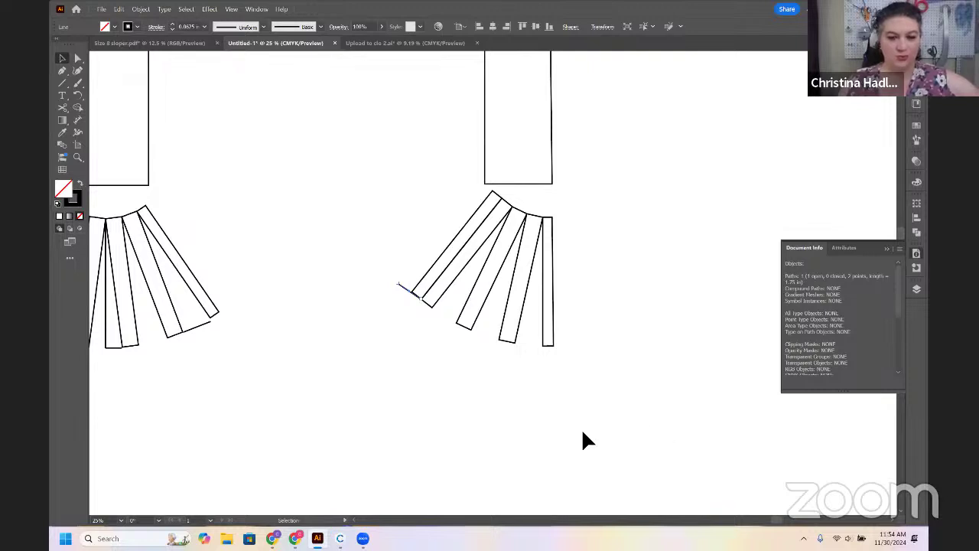
Delete the 1.75 in guide line left at the hem of the fourth lower panel
drag(287, 395, 226, 374)
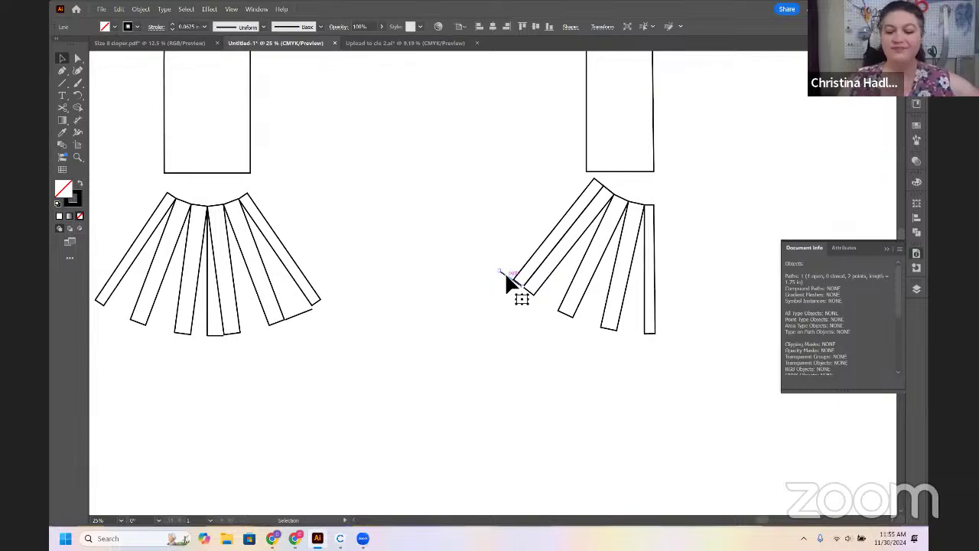
key(Delete)
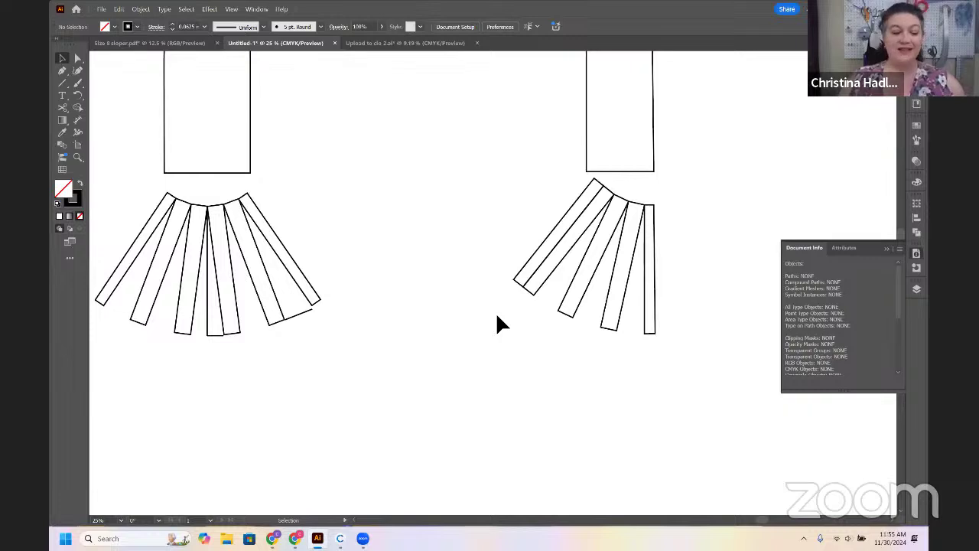
Move the first upper panel straight down until its lower outer corner meets the top corner of its spread lower panel
key(ctrl+minus)
key(ctrl+minus)
key(ctrl+minus)
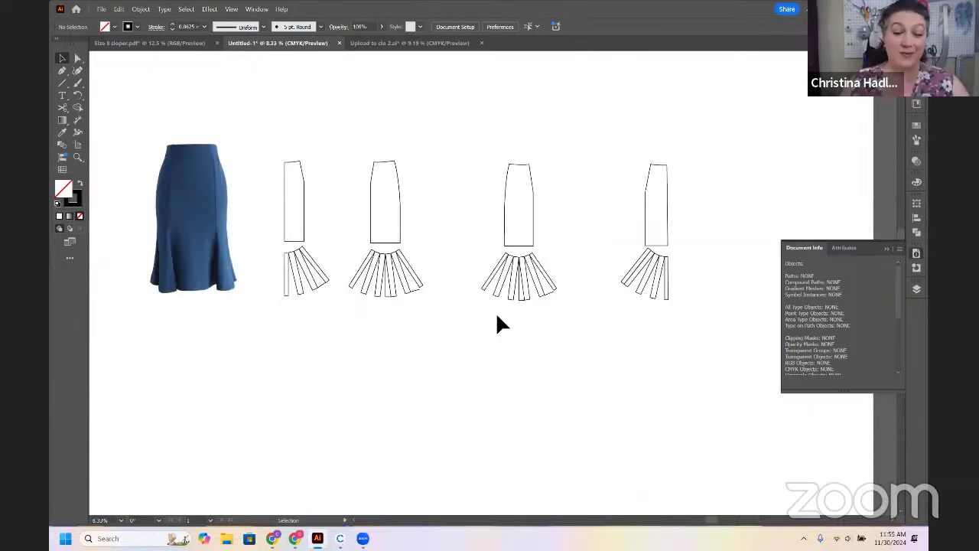
key(ctrl+plus)
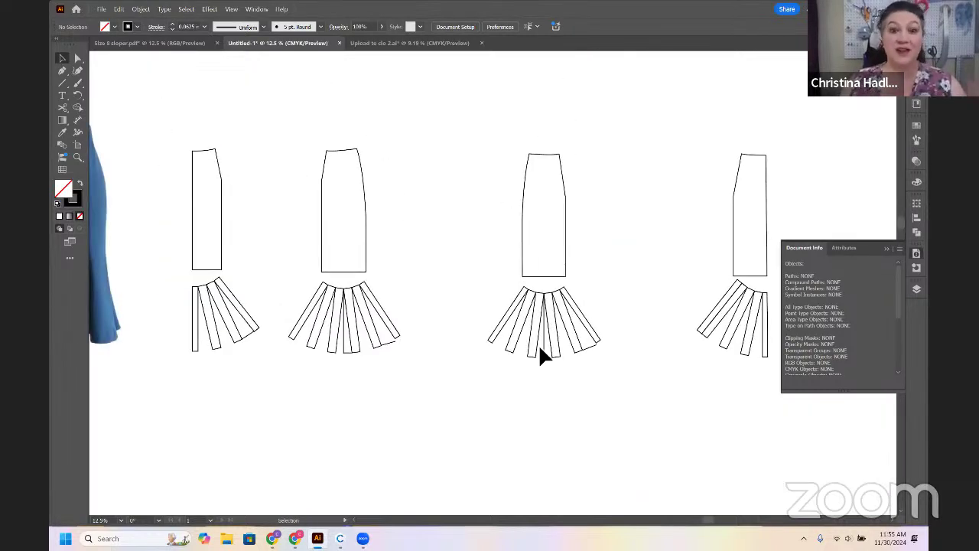
drag(539, 348, 522, 332)
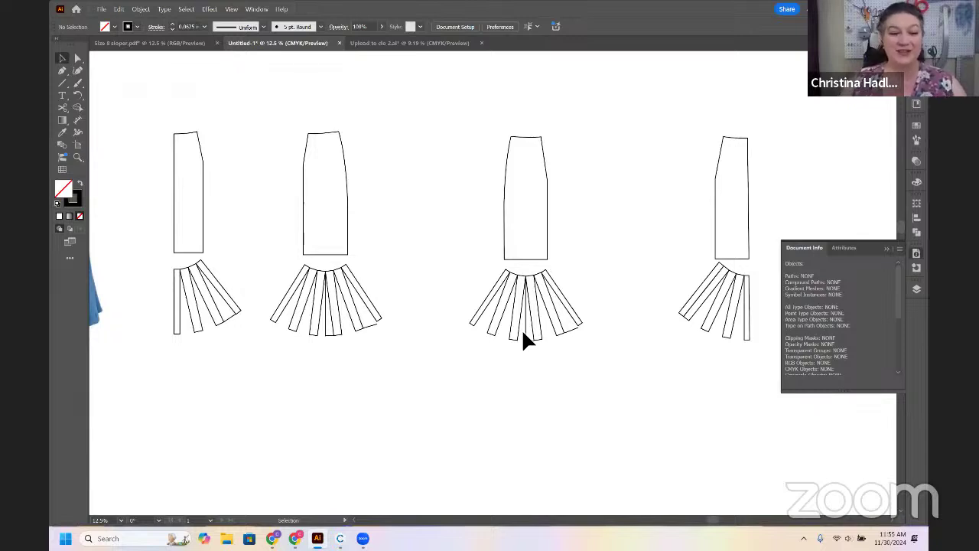
click(205, 189)
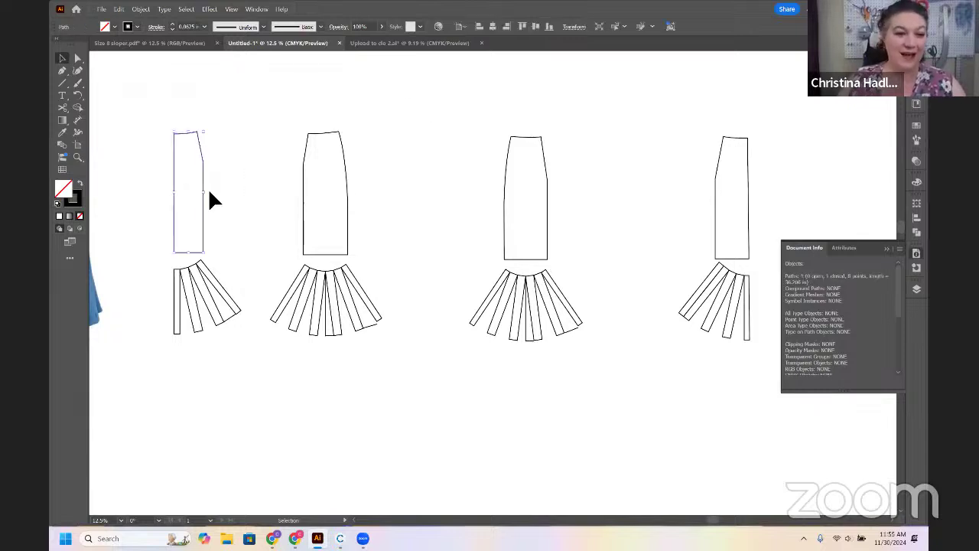
drag(201, 209, 201, 217)
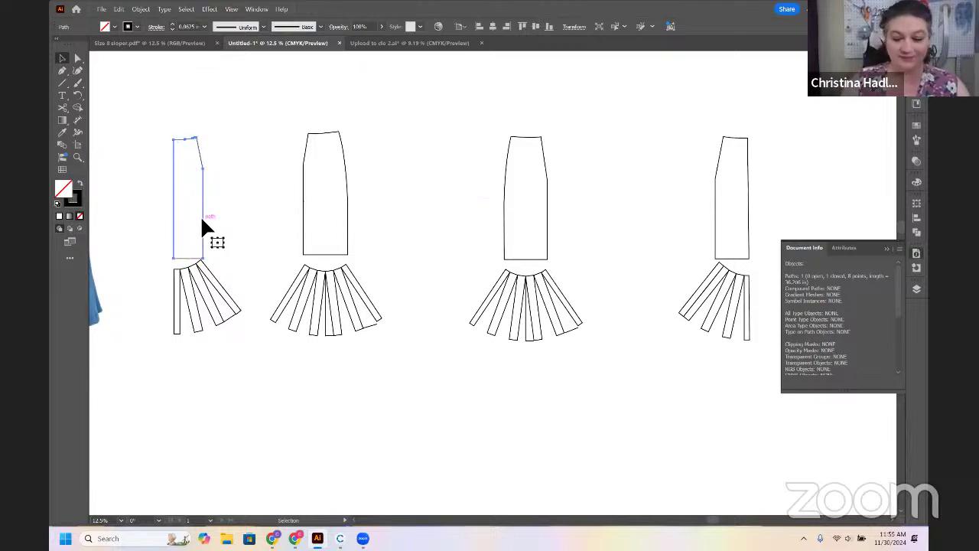
key(ctrl+equal)
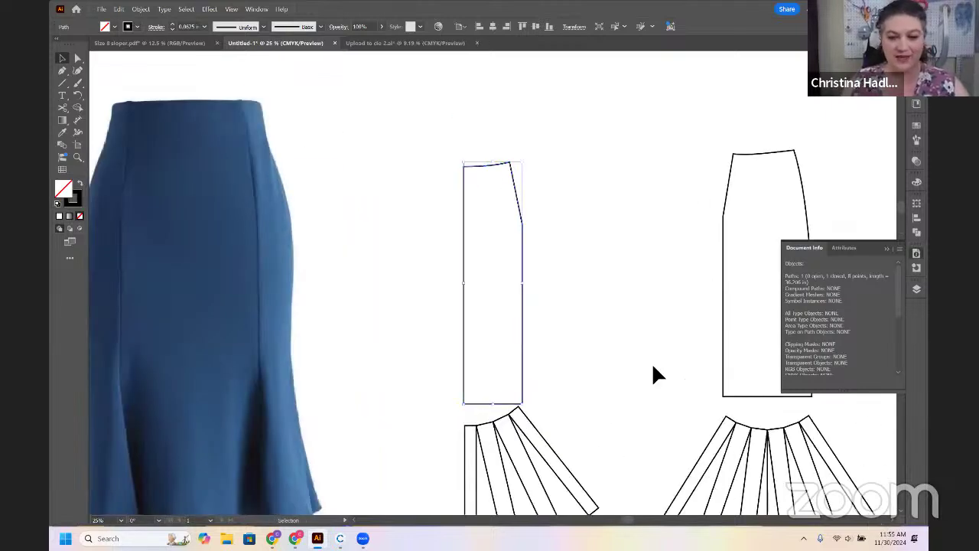
scroll(630, 207, down, 5)
drag(494, 182, 488, 185)
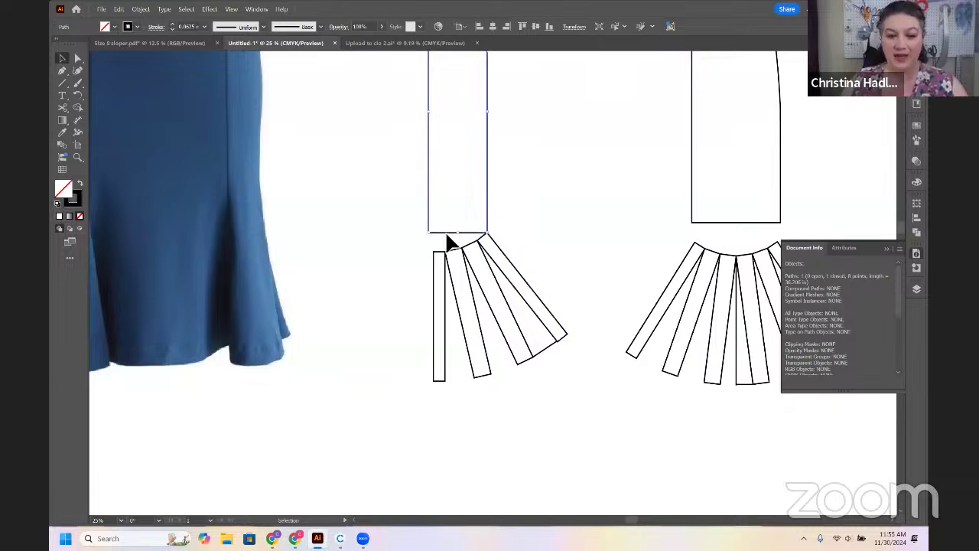
key(backslash)
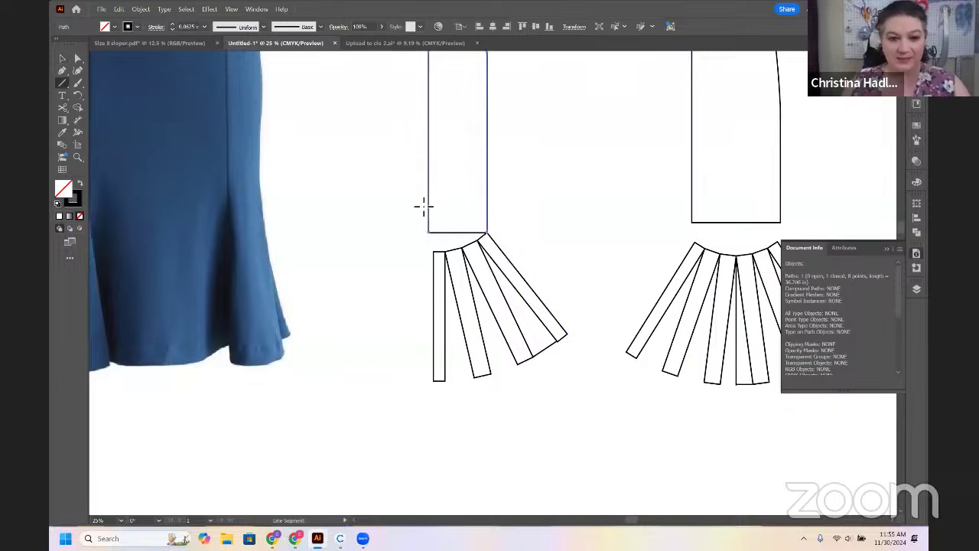
drag(428, 207, 428, 381)
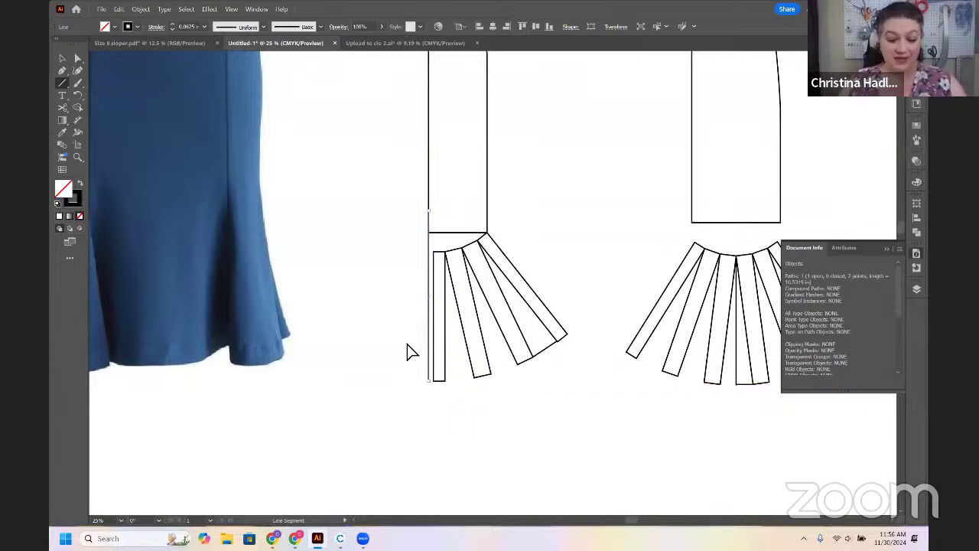
key(v)
click(402, 309)
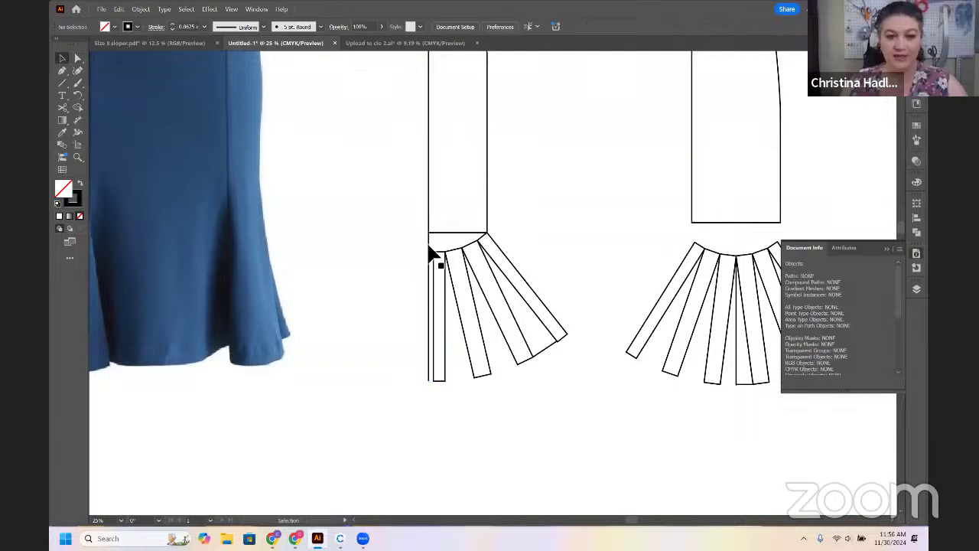
click(435, 305)
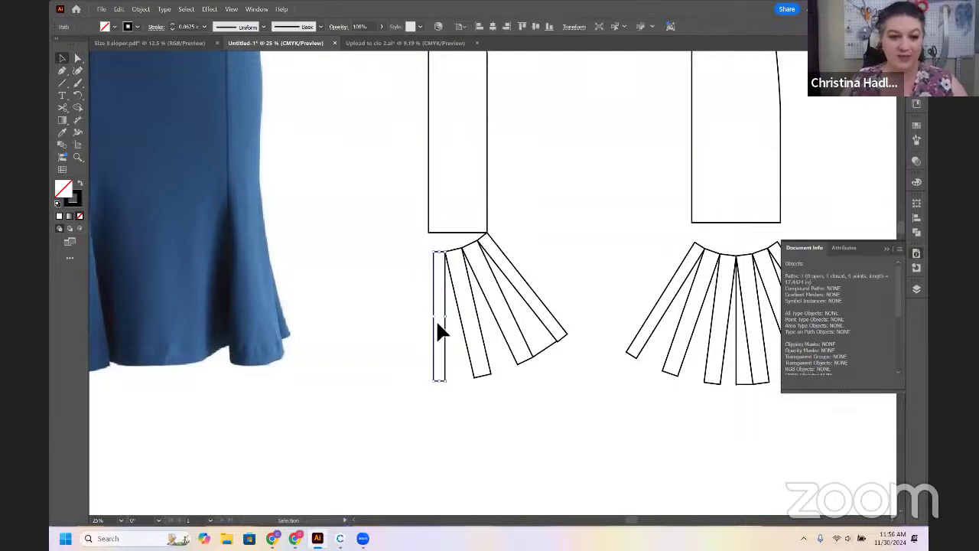
click(413, 376)
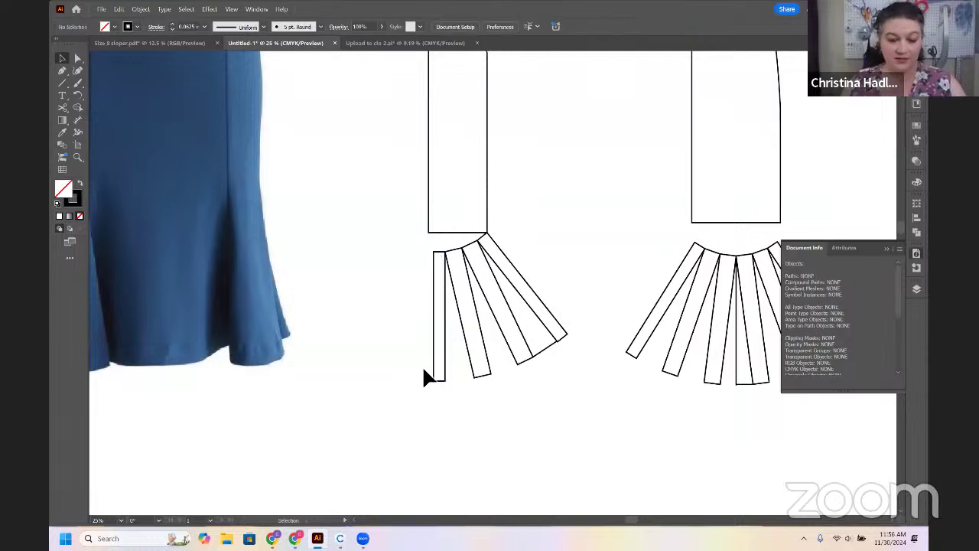
drag(432, 335, 424, 335)
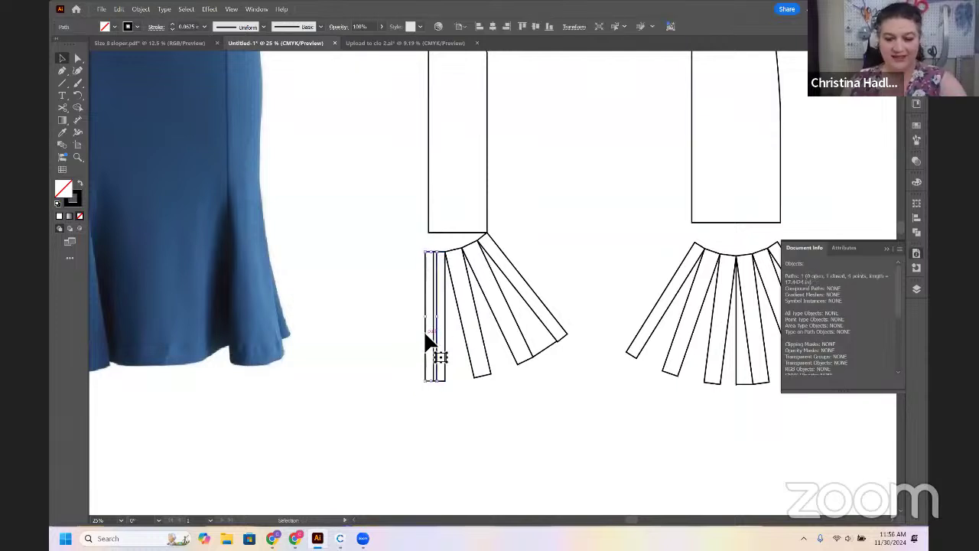
key(ctrl+z)
Copy the 8 in straight edge of the first lower panel's innermost strip to the upper panel's lower center corner, continuing its center line downward
key(a)
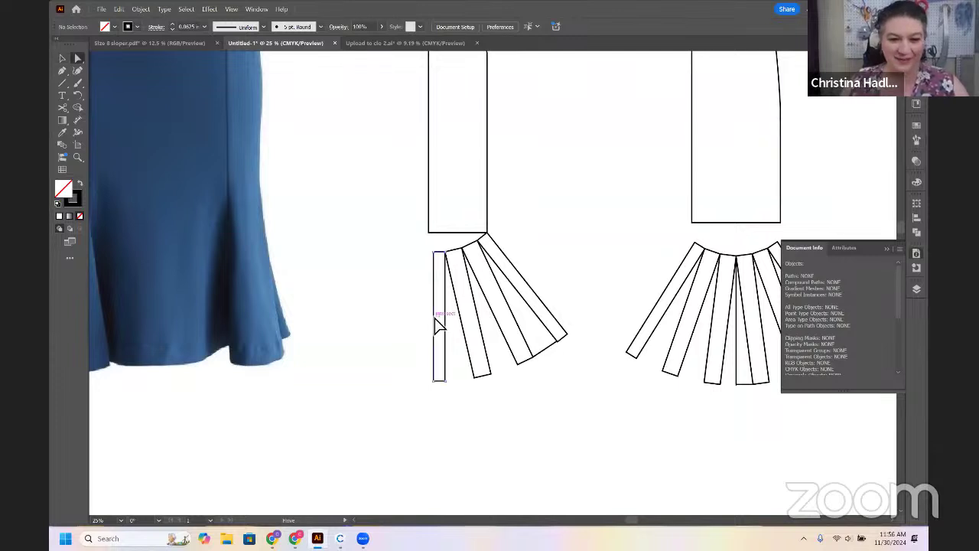
click(437, 325)
click(373, 344)
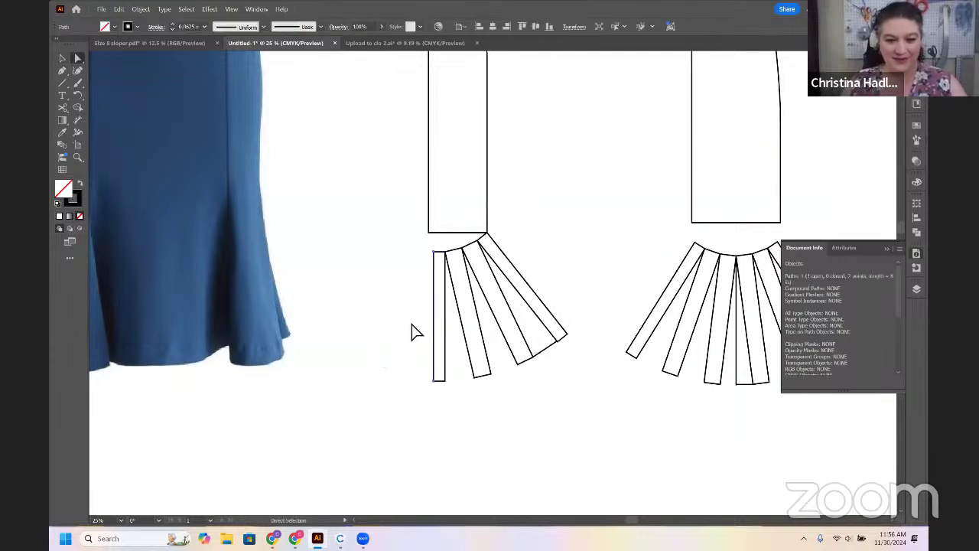
mouse_move(433, 304)
mouse_down()
mouse_move(428, 286)
mouse_move(434, 293)
mouse_up()
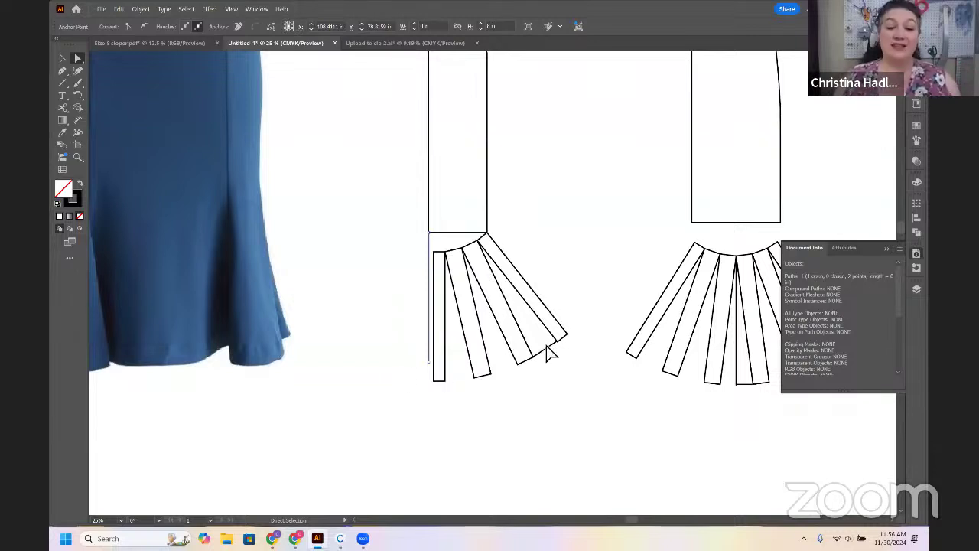
drag(394, 363, 211, 399)
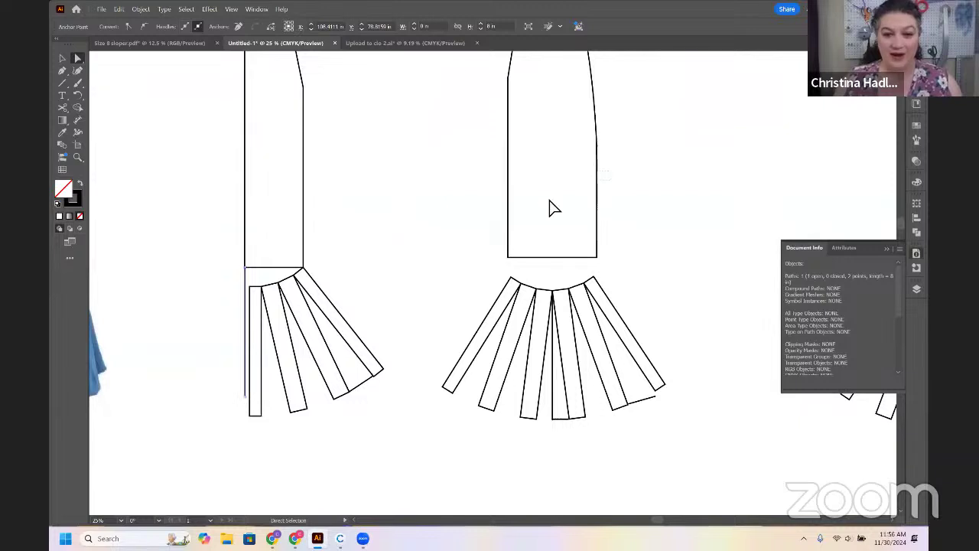
click(564, 233)
drag(594, 210, 595, 224)
key(ctrl+z)
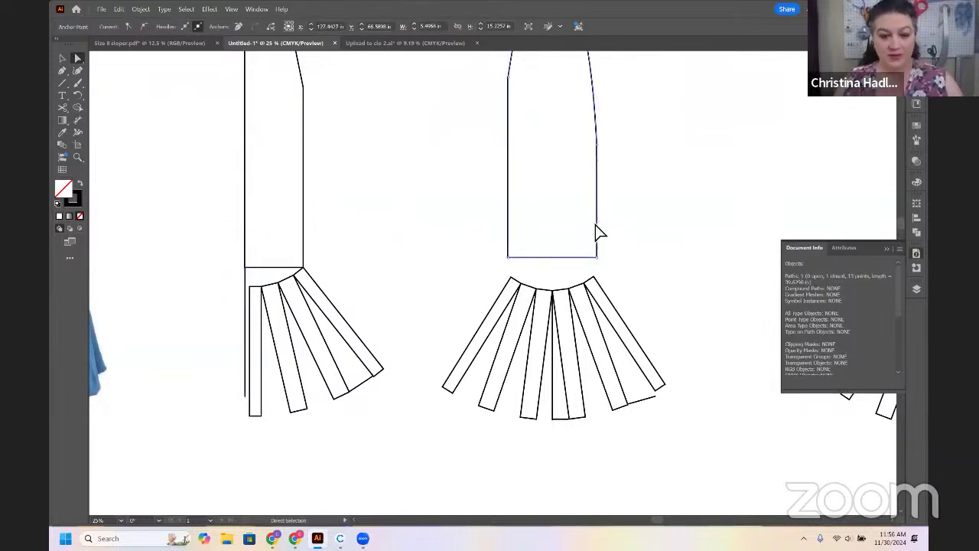
Move the second upper panel down so its bottom edge sits just above the top of its spread lower panel
key(v)
click(610, 184)
drag(599, 208, 599, 221)
scroll(599, 220, up, 2)
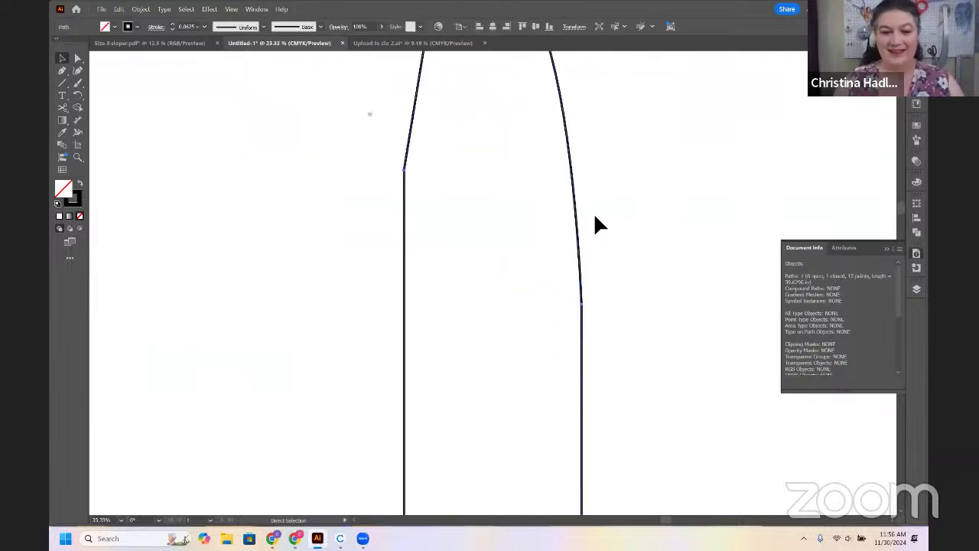
drag(638, 316, 644, 59)
scroll(654, 130, down, 4)
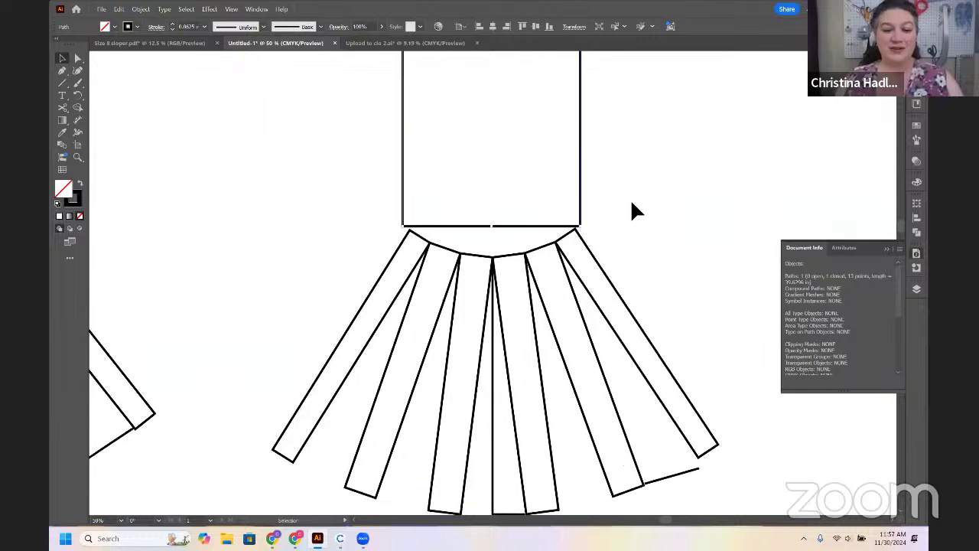
drag(617, 201, 621, 185)
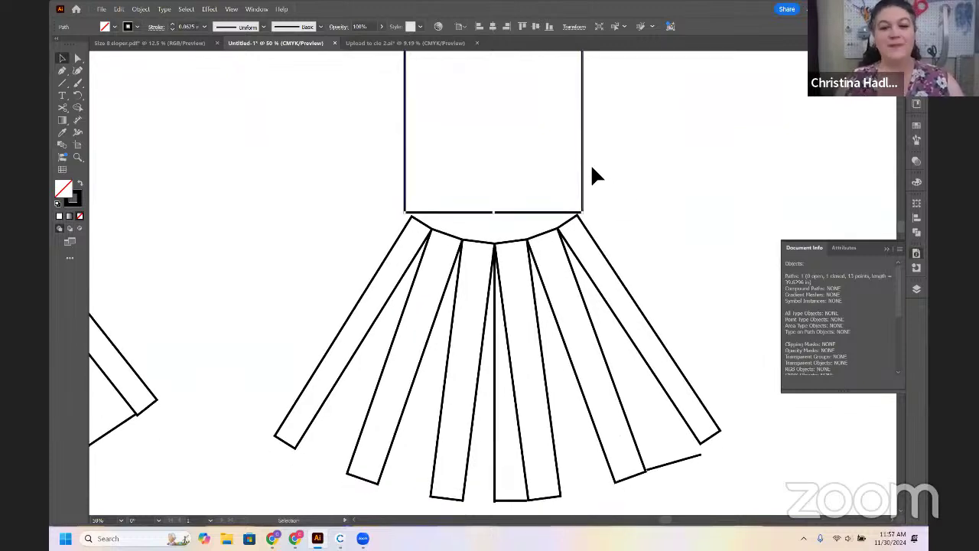
scroll(524, 295, down, 1)
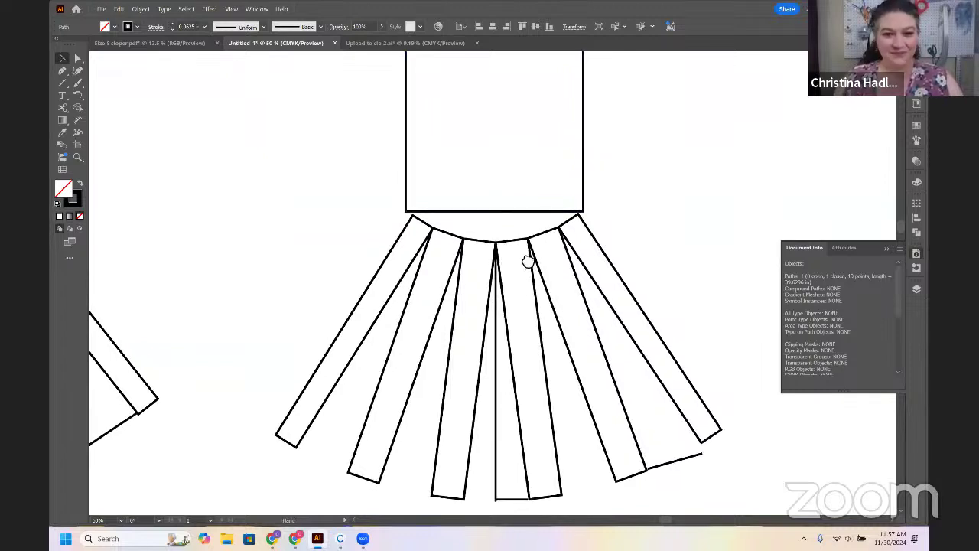
Align the second upper panel and all its spread lower strips to a common horizontal center
drag(651, 225, 279, 477)
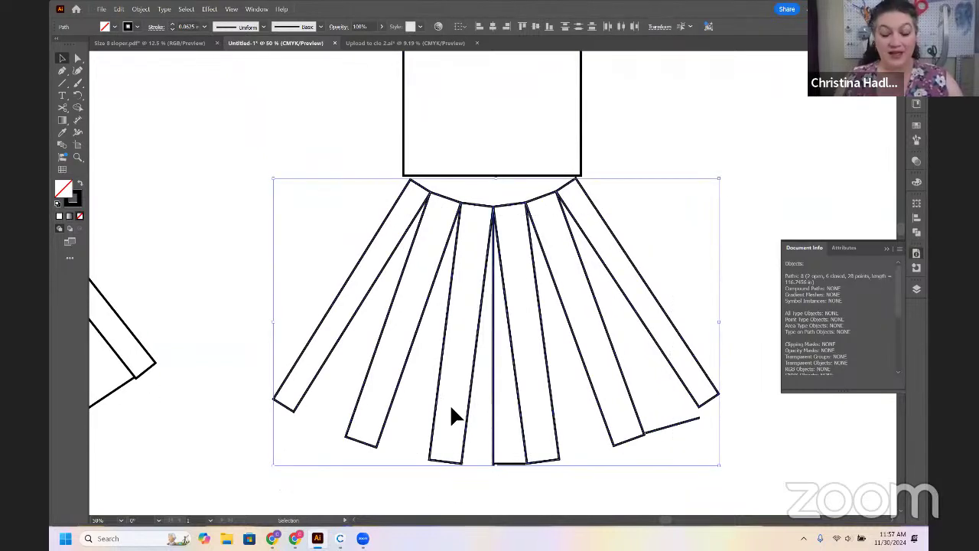
shift+click(550, 175)
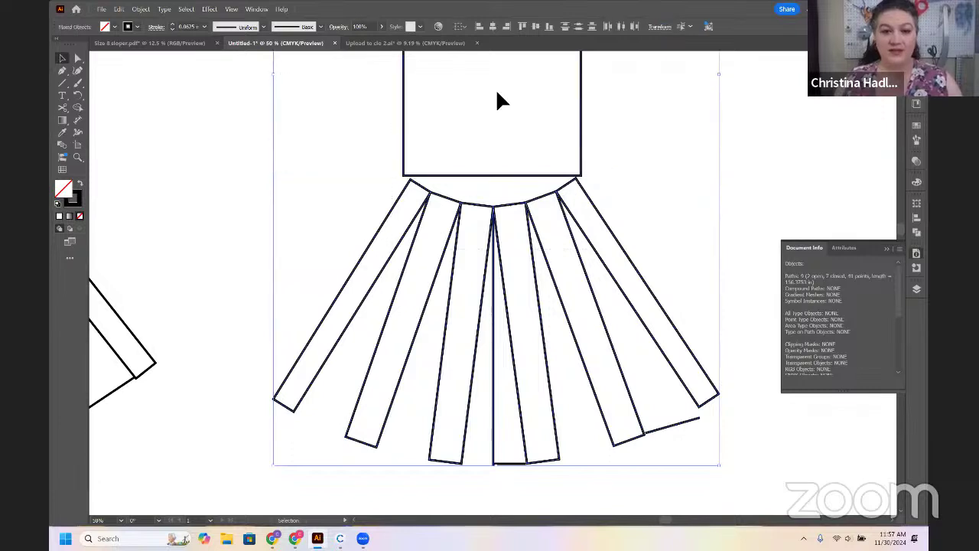
click(493, 27)
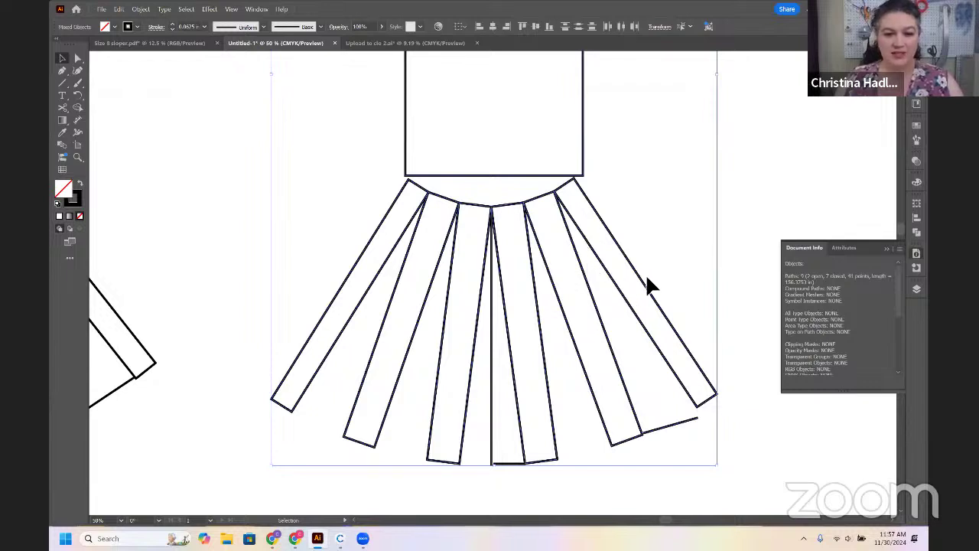
click(749, 433)
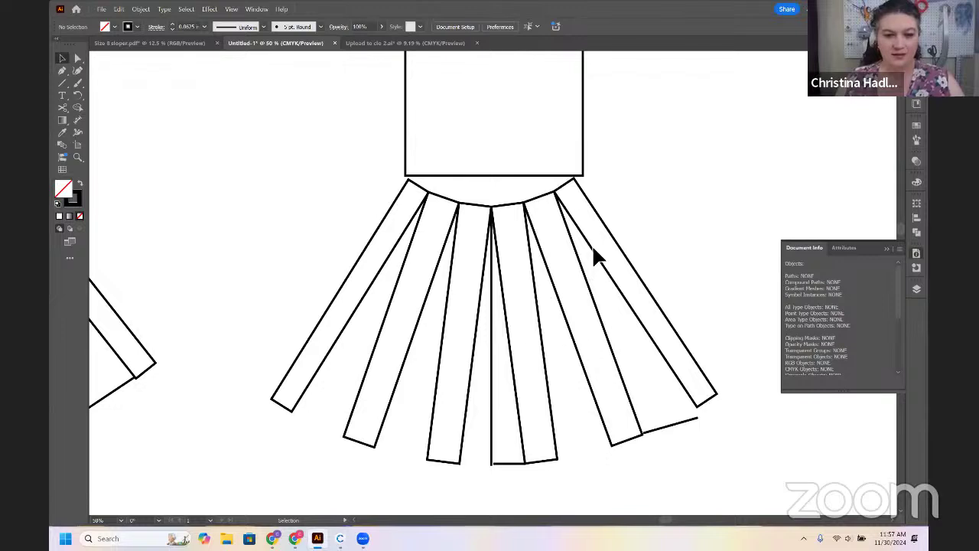
Shift the second upper panel slightly left and down so its bottom corners sit evenly over the top corners of the spread strips
drag(627, 138, 614, 400)
drag(622, 442, 623, 215)
drag(645, 503, 634, 252)
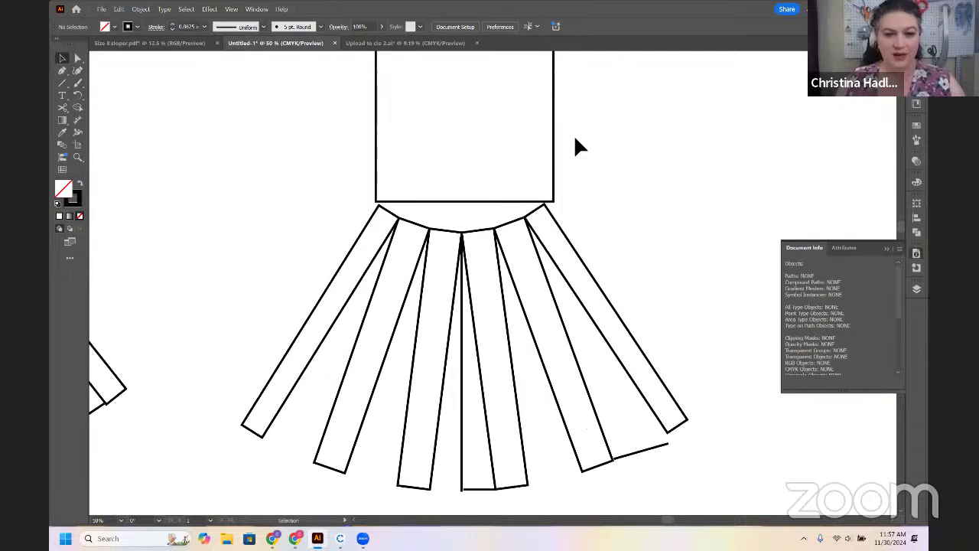
drag(553, 176, 550, 164)
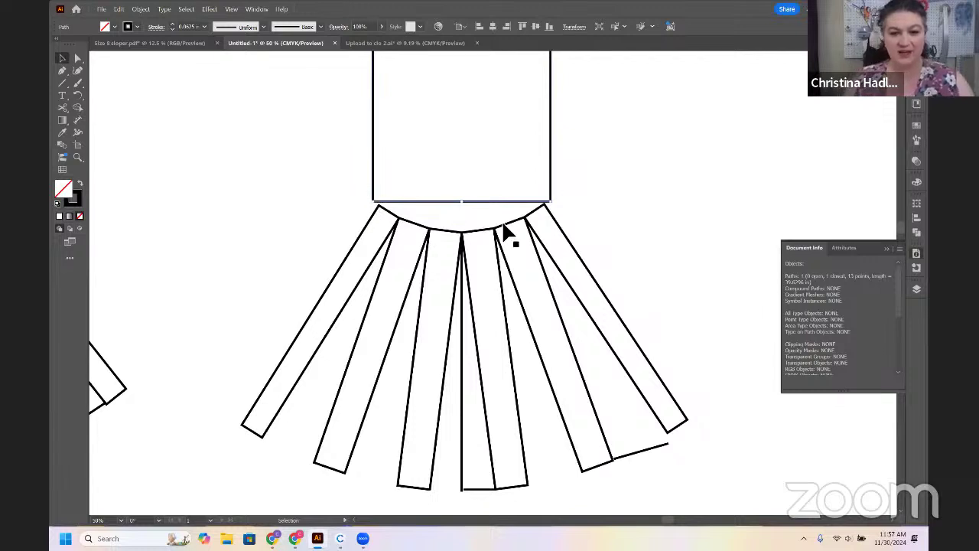
click(581, 216)
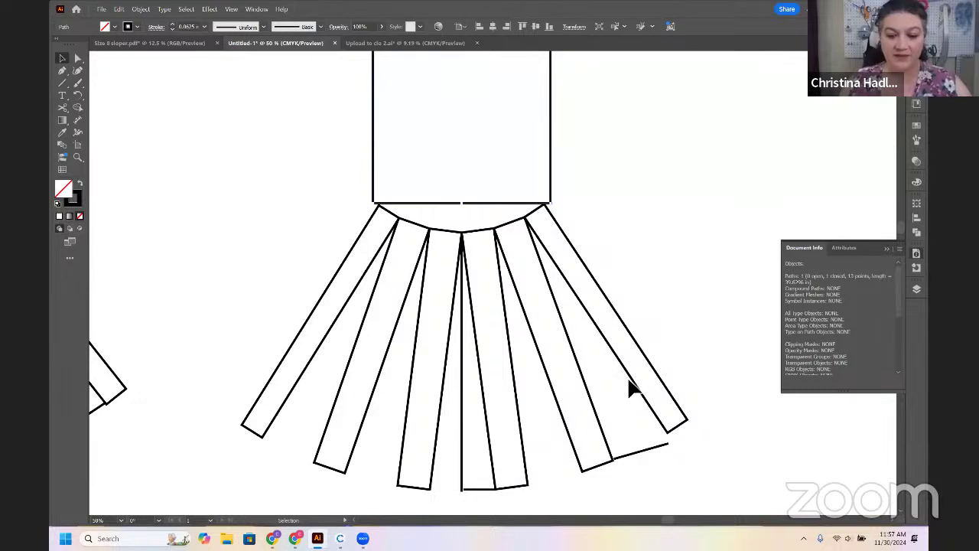
click(623, 233)
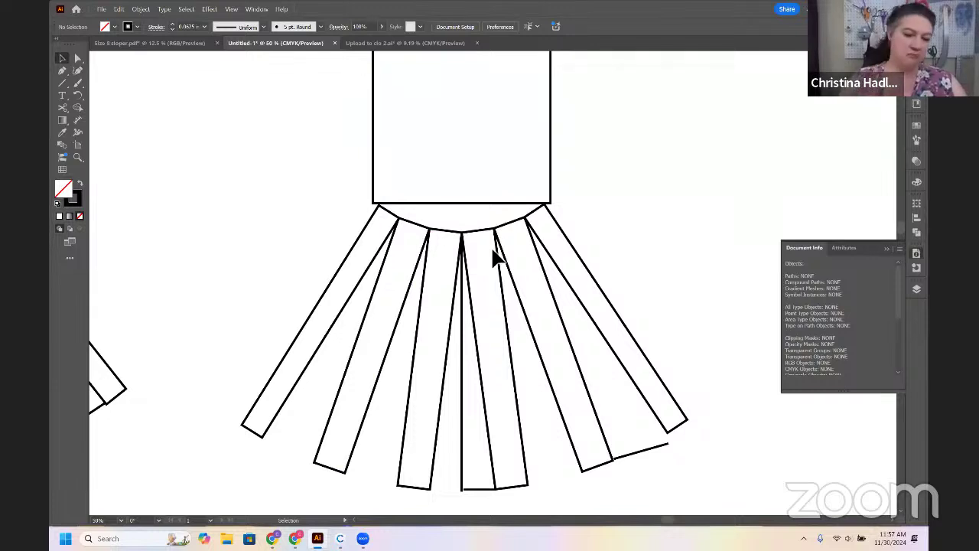
Move the third upper panel straight down until its bottom edge meets the top corners of its spread lower panel
scroll(494, 256, down, 3)
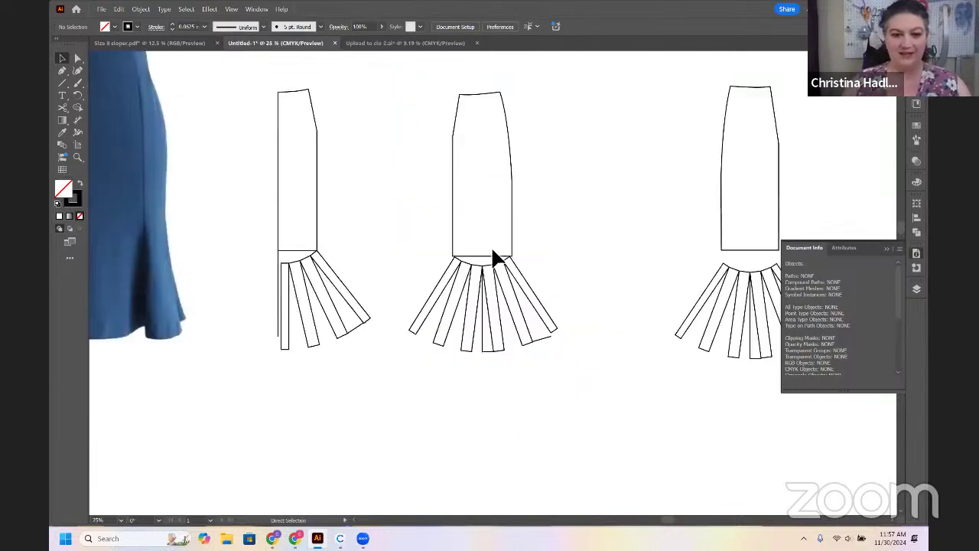
scroll(484, 247, up, 3)
click(481, 249)
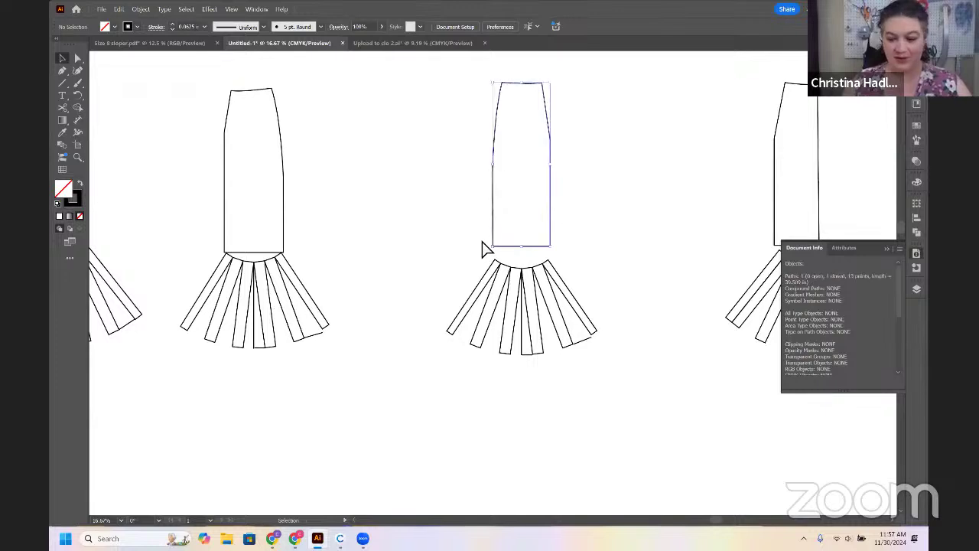
scroll(489, 260, down, 3)
scroll(511, 163, up, 1)
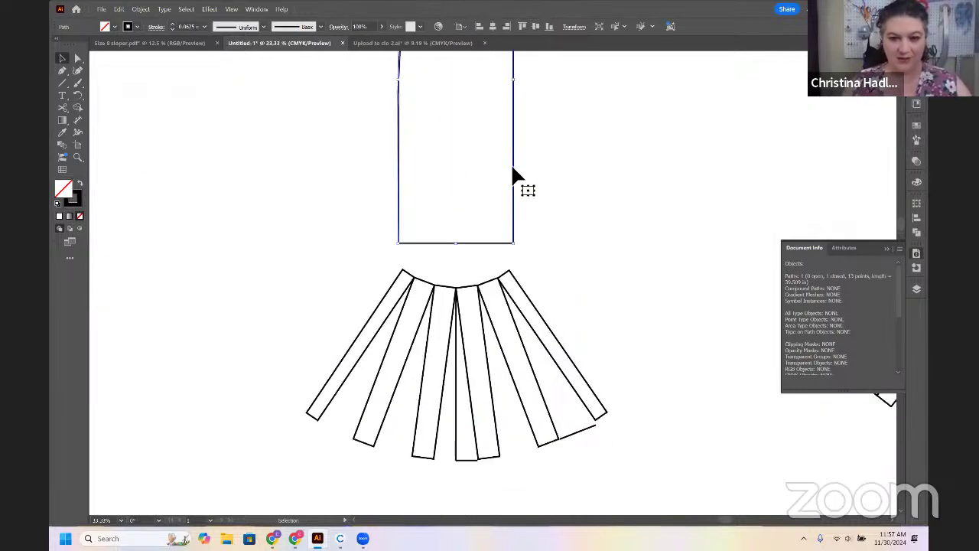
drag(514, 182, 515, 192)
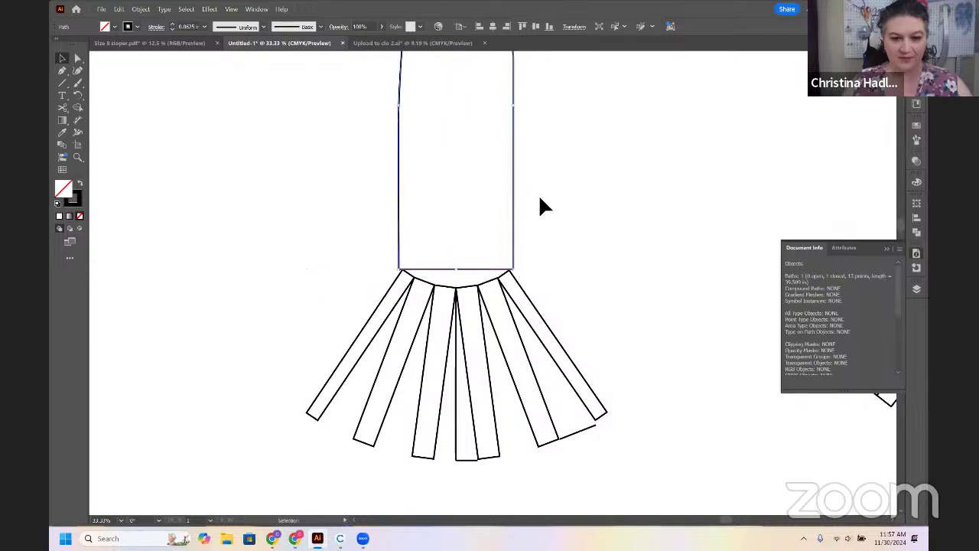
click(540, 205)
Move the fourth upper panel so its lower outer corner meets the top corner of its spread lower panel
scroll(557, 218, right, 5)
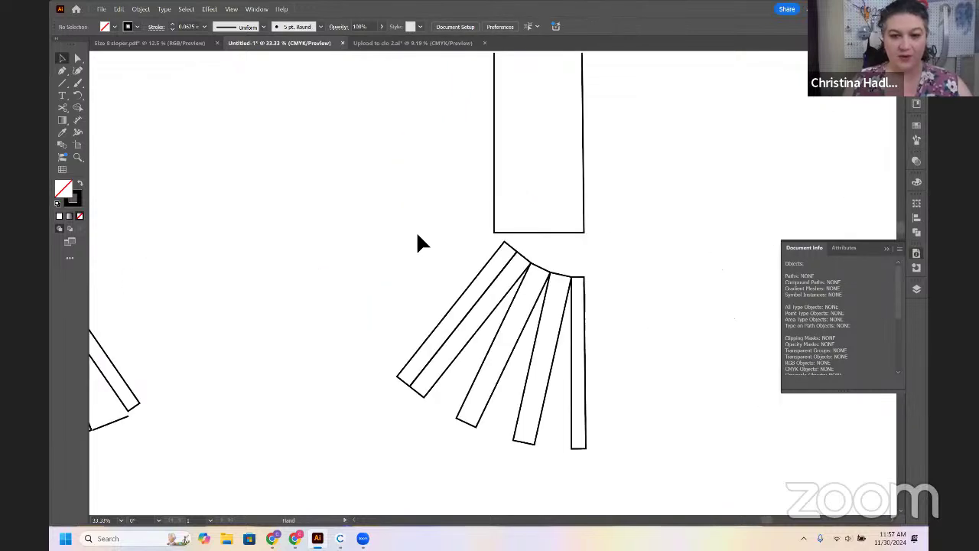
drag(531, 199, 537, 202)
key(ctrl+plus)
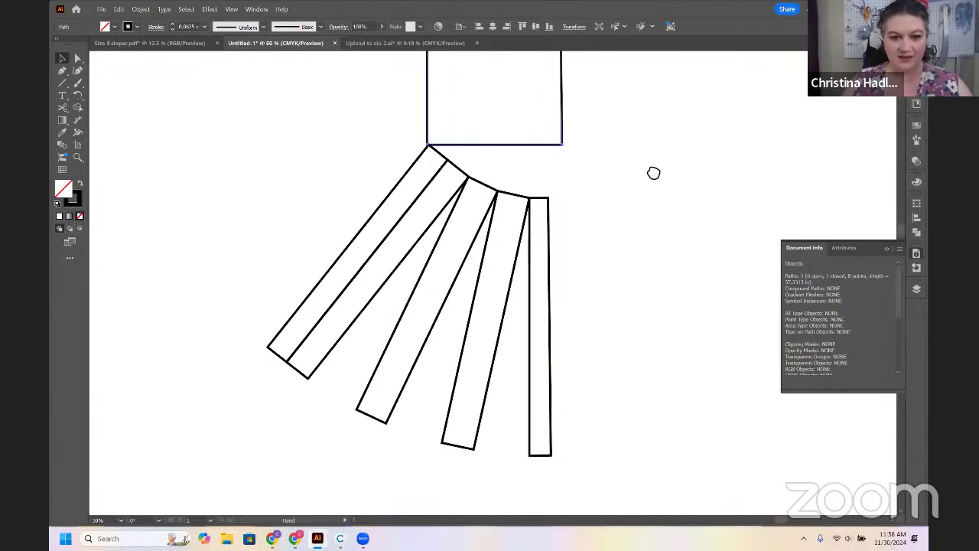
click(554, 249)
Select only the straight outer edge of the fourth lower panel's unrotated strip
key(a)
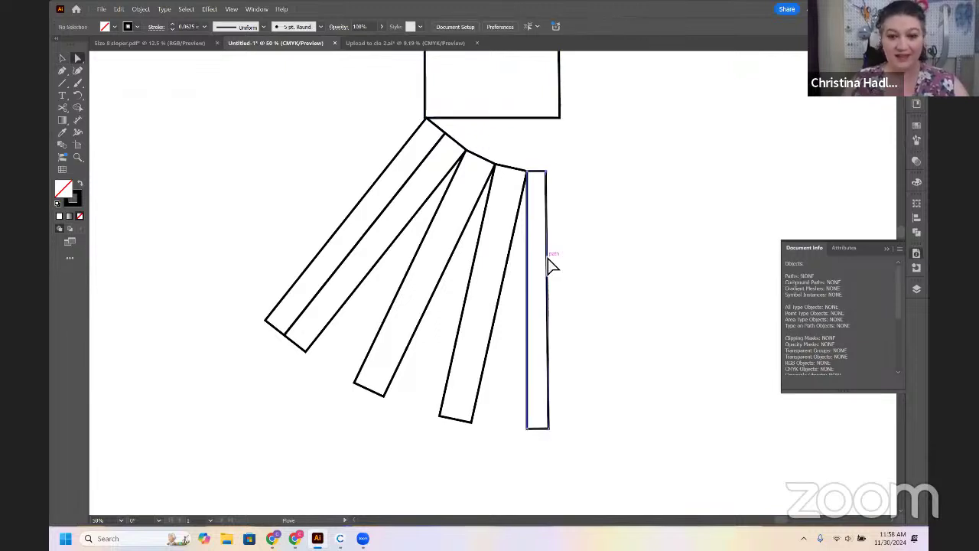
Copy the long outer edge of the rightmost flare strip up to the lower outside corner of the skirt panel above it
click(547, 262)
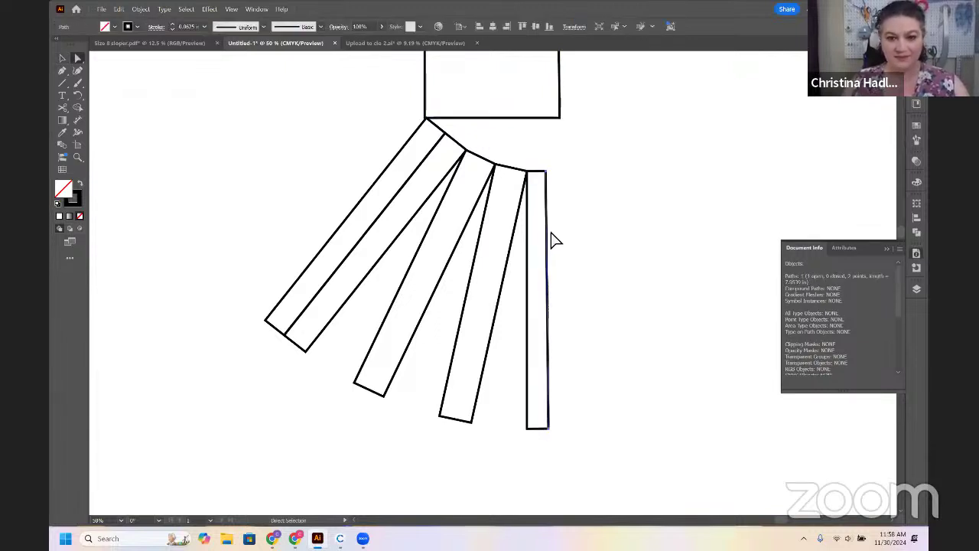
drag(547, 236, 560, 176)
key(space)
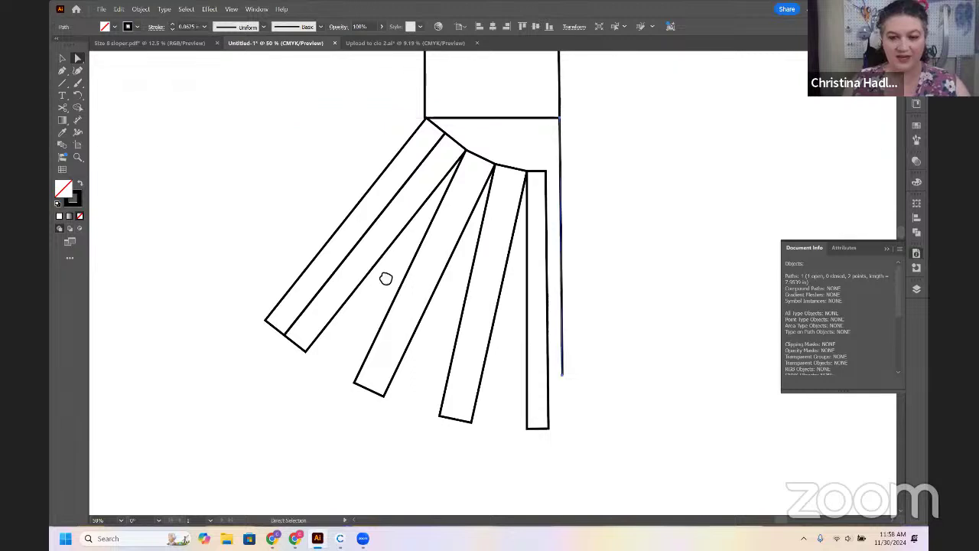
drag(385, 277, 841, 282)
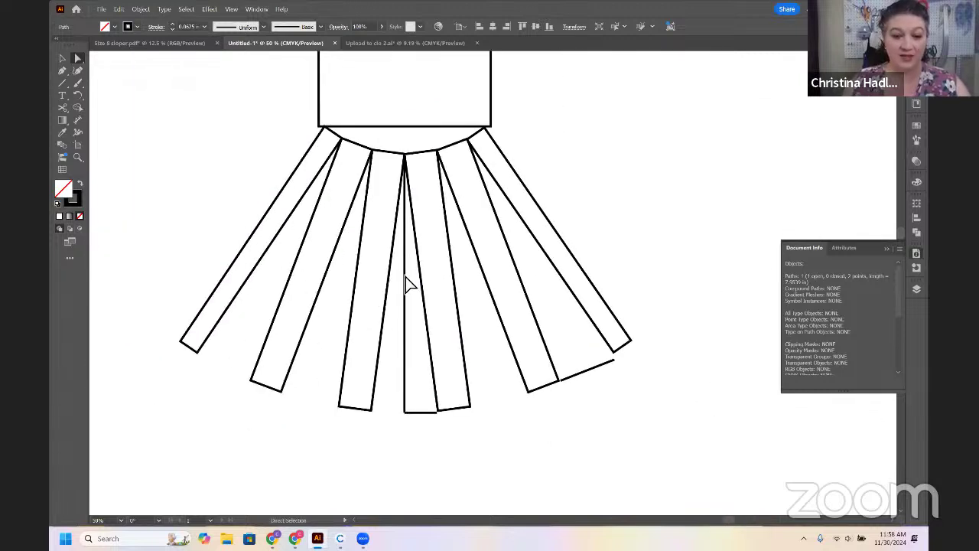
Copy the middle vertical line up to the third panel's hem and mark its lower end with a horizontal line about 0.6 in long
click(406, 277)
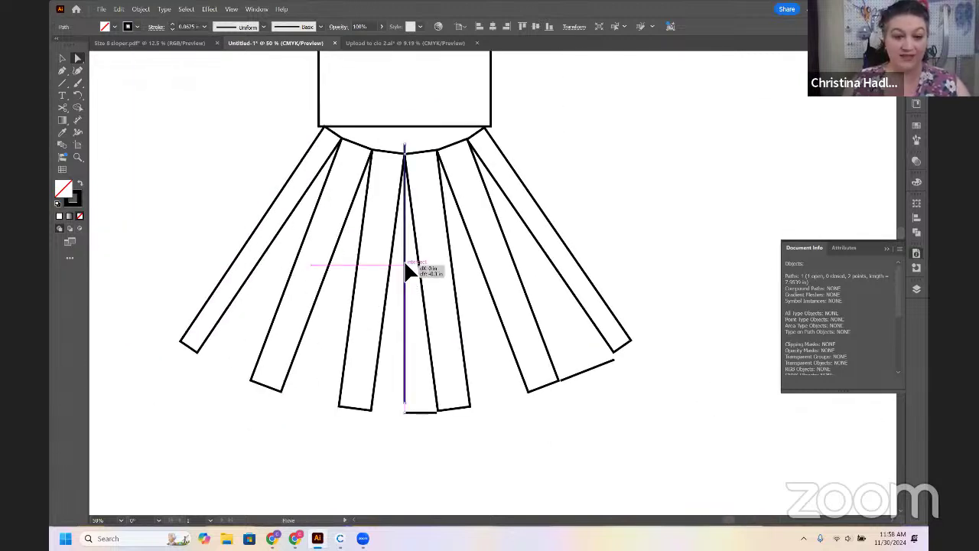
drag(406, 277, 408, 260)
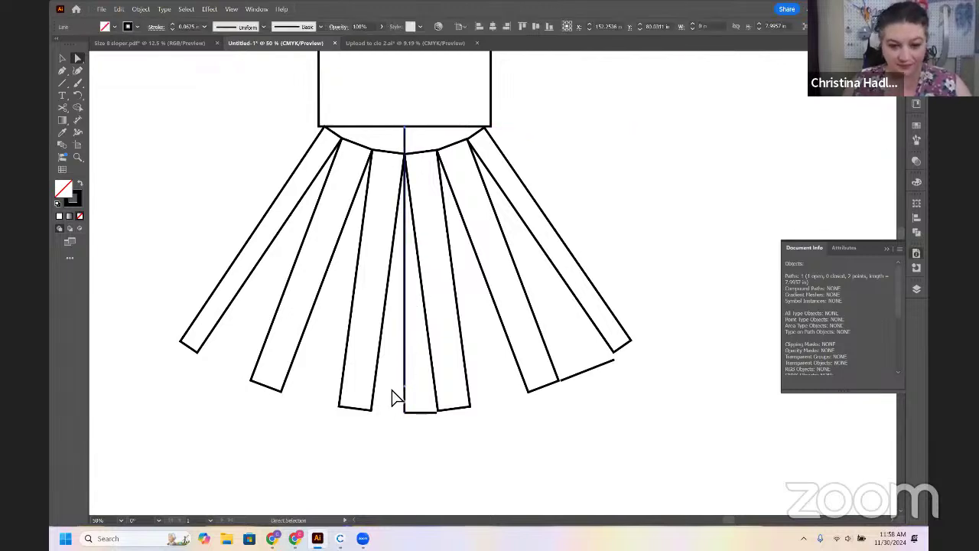
key(p)
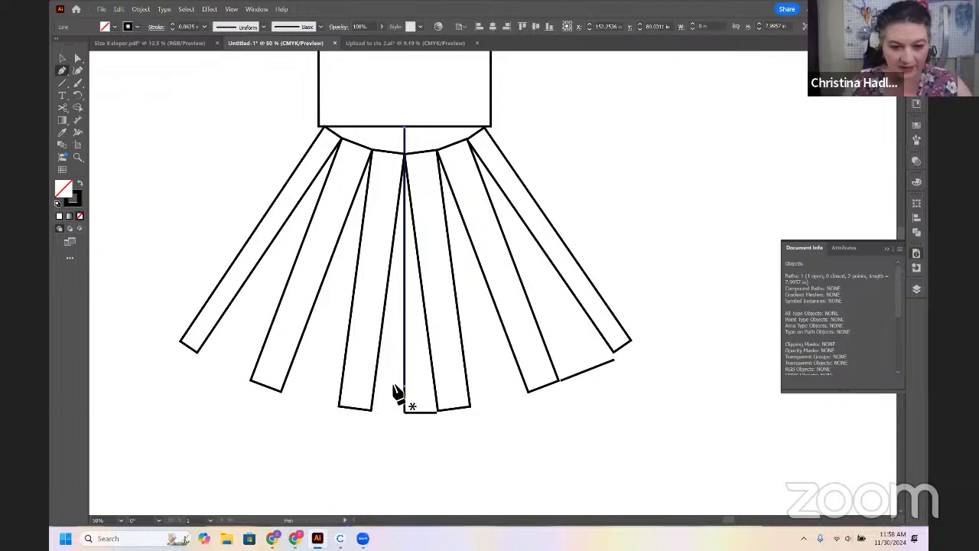
click(392, 384)
click(413, 385)
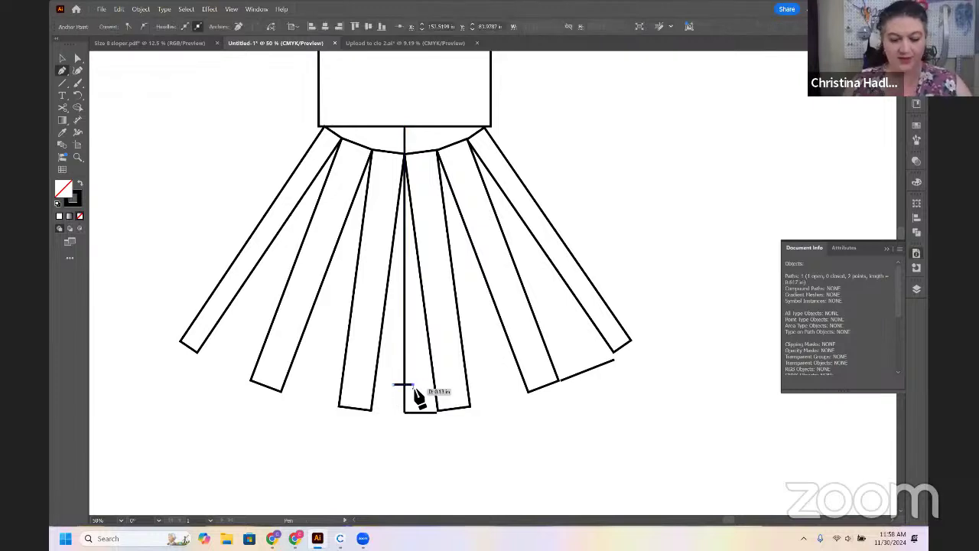
Ungroup the fanned flare strips beneath the second skirt panel
scroll(323, 405, up, 1)
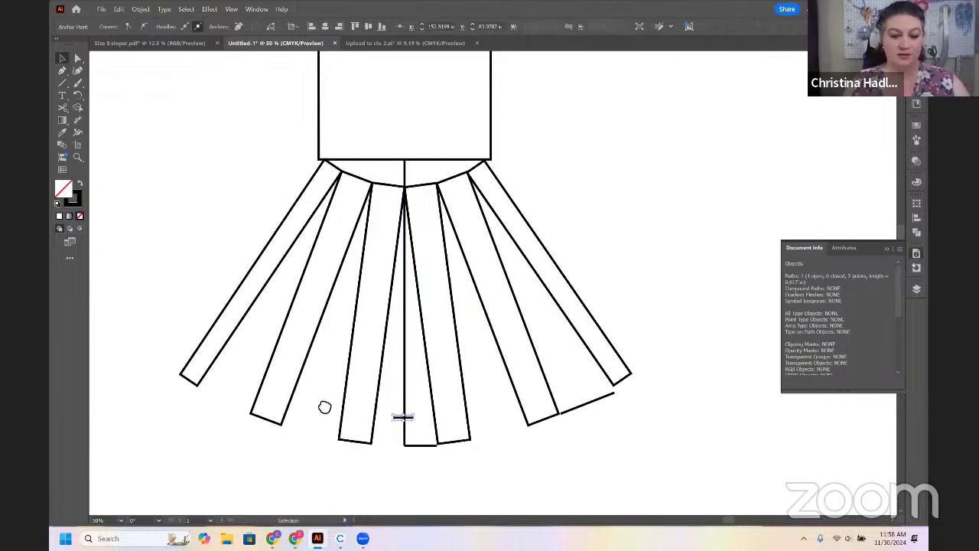
scroll(590, 362, left, 3)
scroll(745, 371, right, 6)
scroll(747, 371, left, 5)
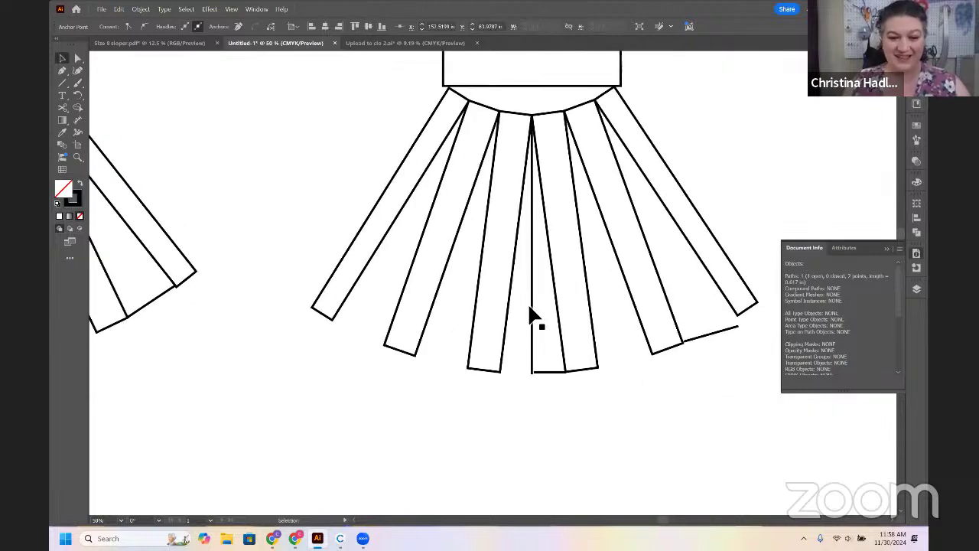
click(533, 321)
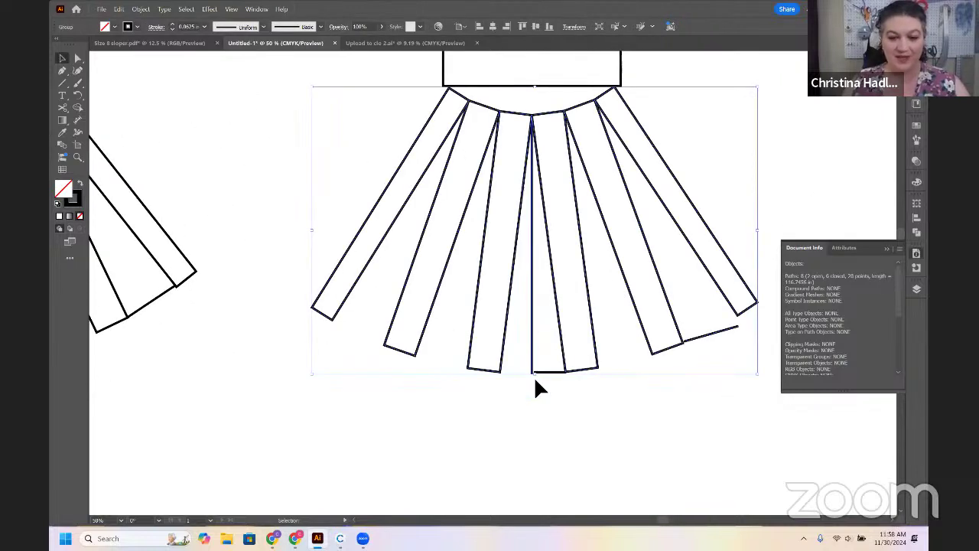
click(534, 375)
click(530, 304)
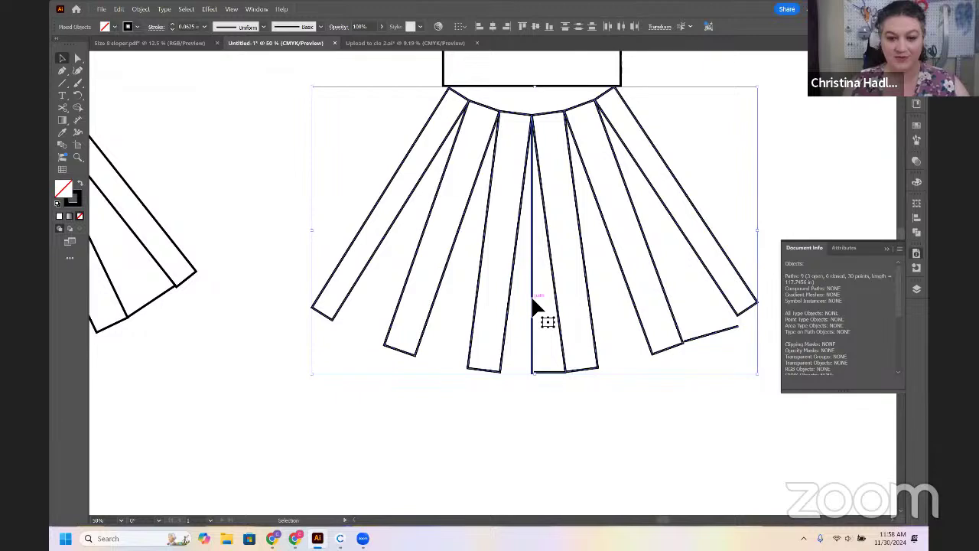
right_click(531, 298)
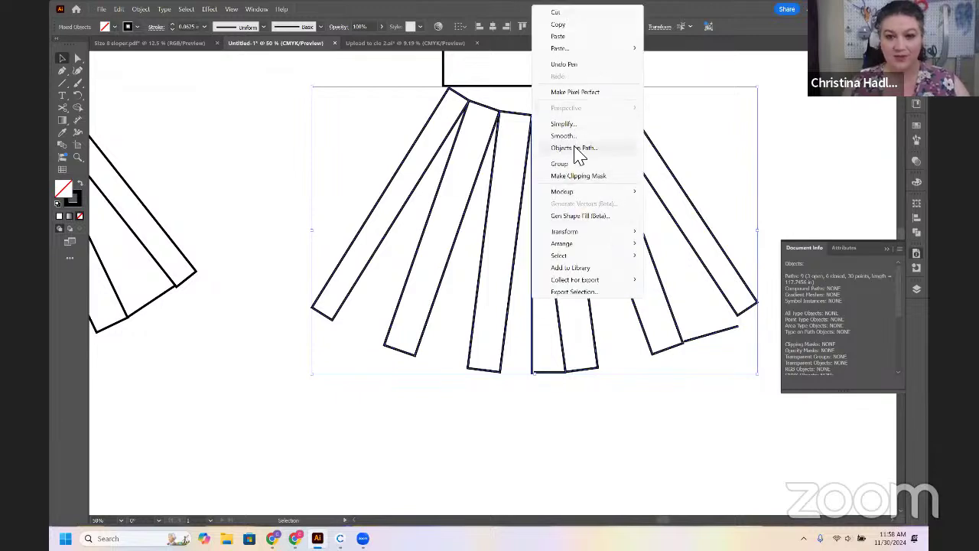
click(511, 308)
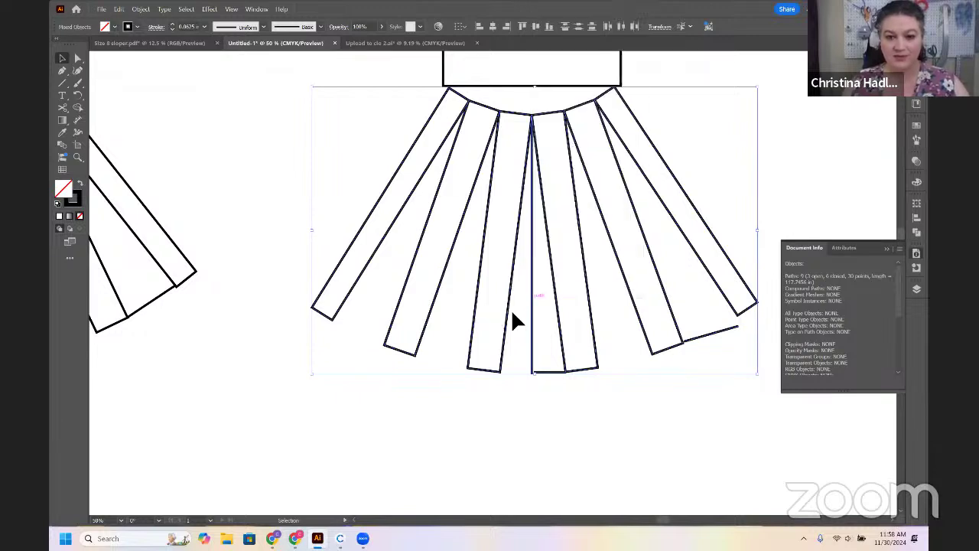
click(578, 243)
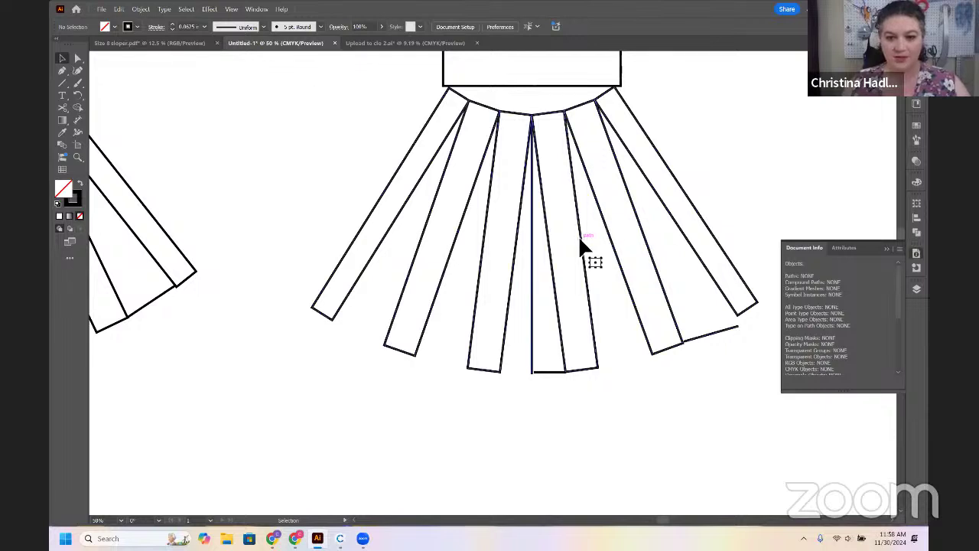
right_click(580, 244)
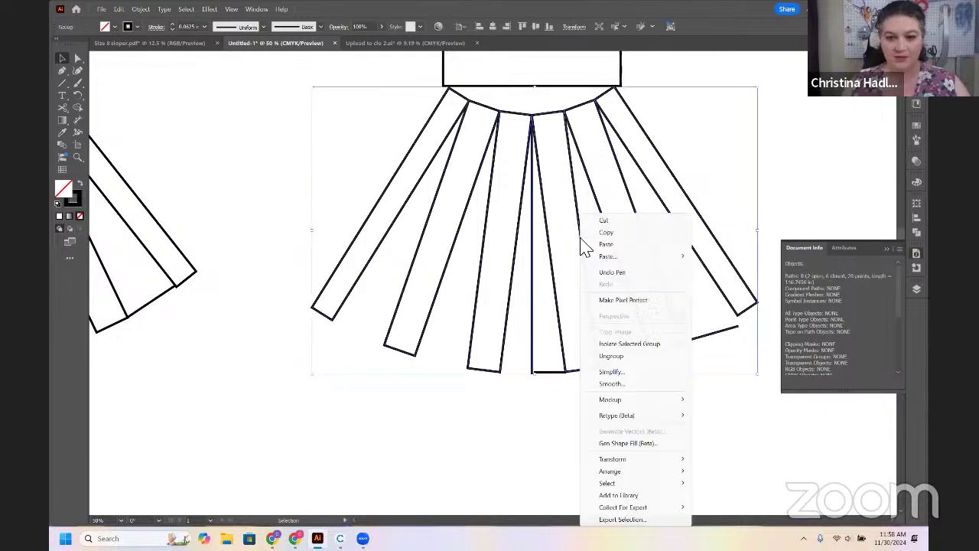
click(549, 399)
Copy the second panel's middle line and short bottom line up to the hem, and centre the short mark on the vertical line
drag(530, 314, 530, 281)
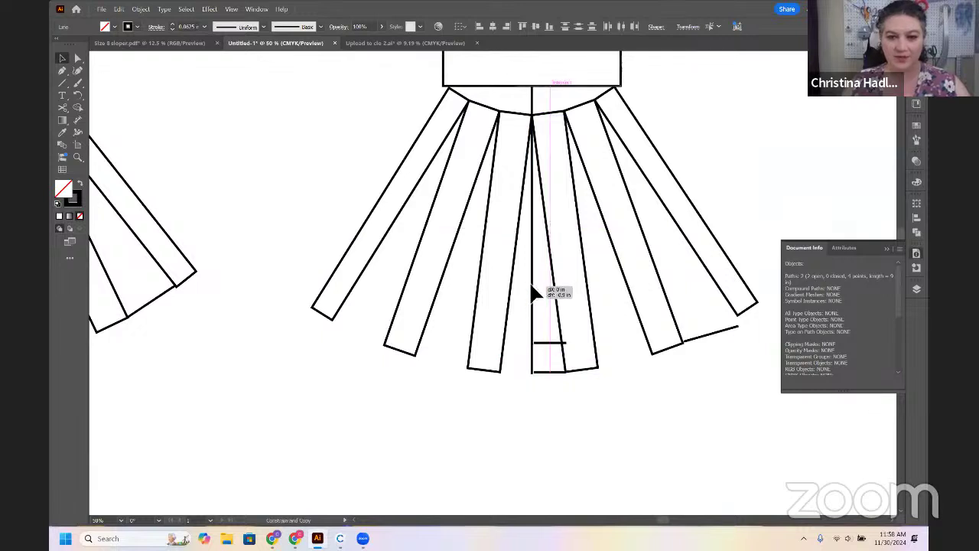
click(545, 351)
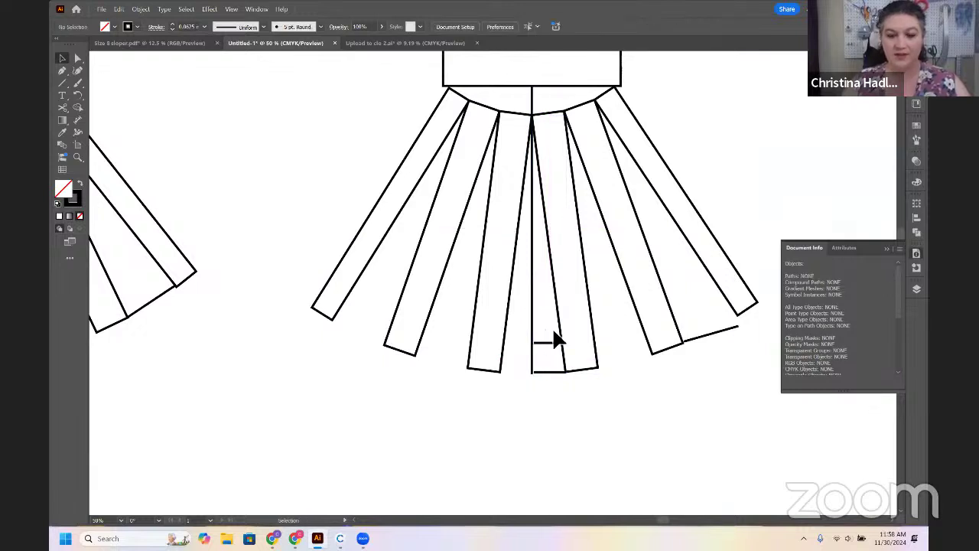
click(551, 341)
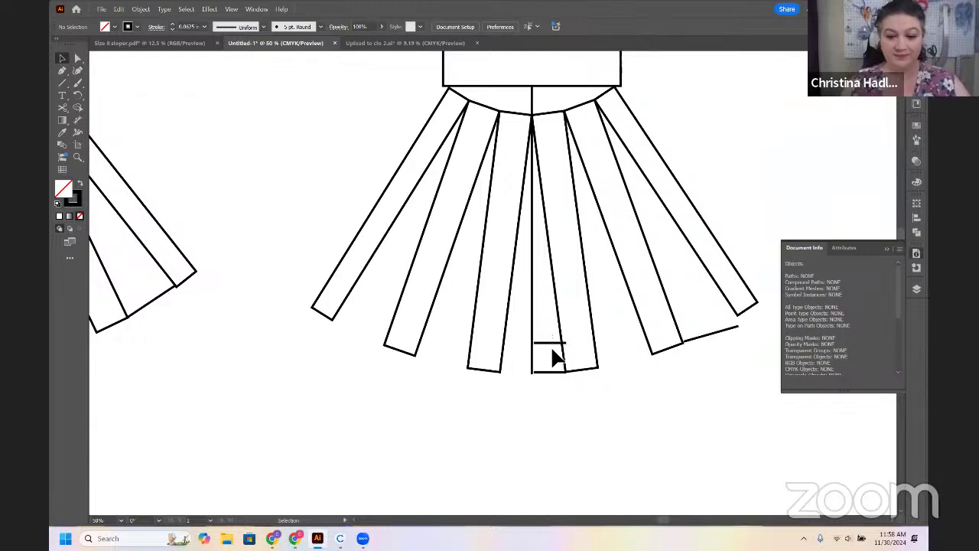
click(551, 388)
Create a new layer above Layer 1 and lock Layer 1
key(ctrl+minus)
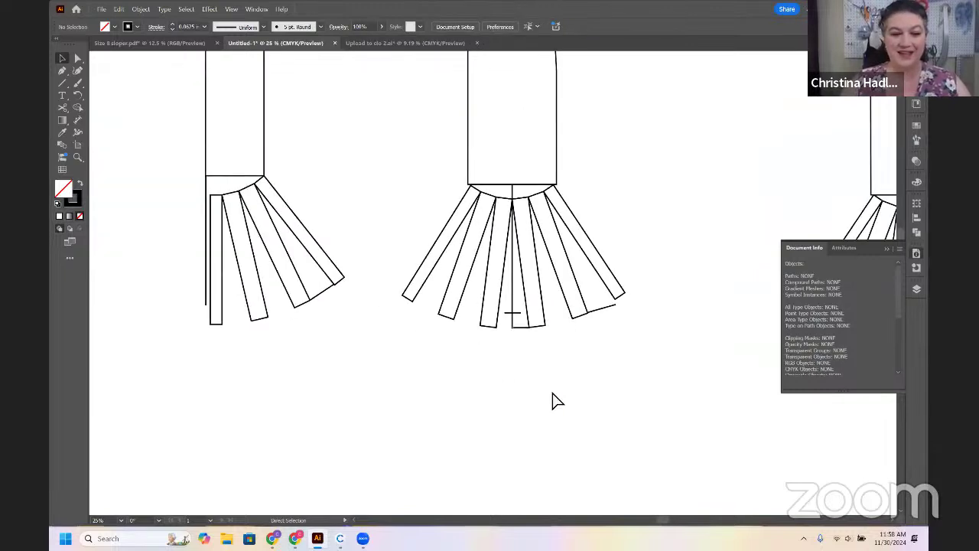
key(ctrl+minus)
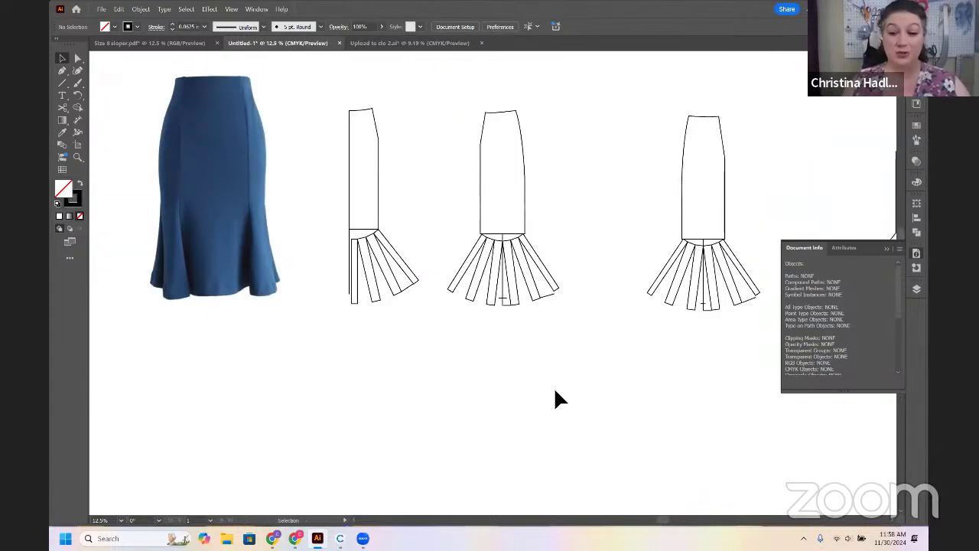
mouse_move(554, 390)
mouse_down()
mouse_move(456, 400)
mouse_move(406, 382)
mouse_up()
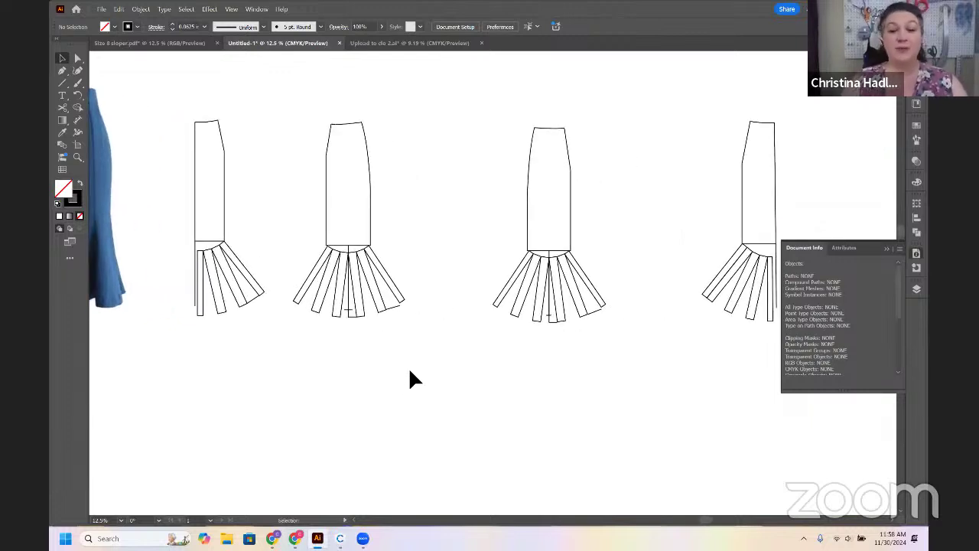
click(916, 289)
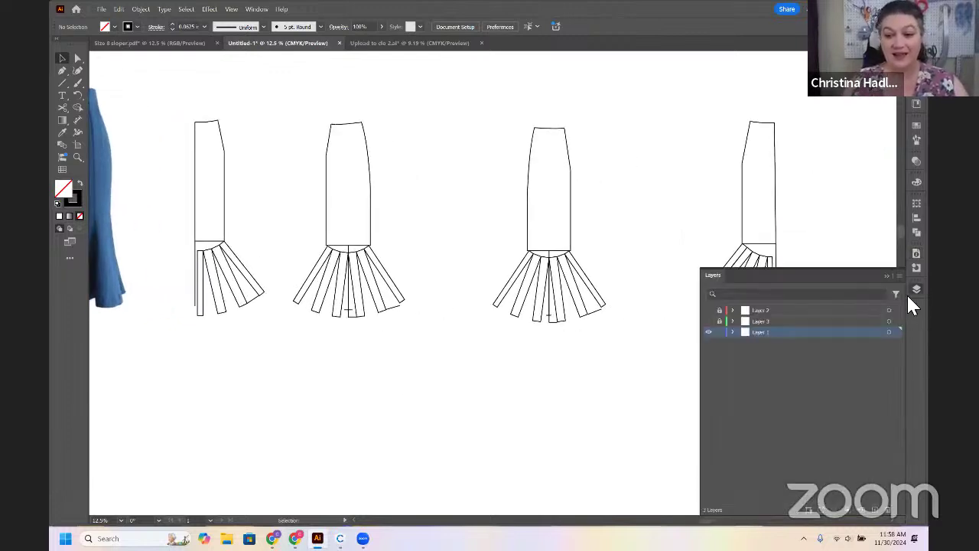
click(874, 509)
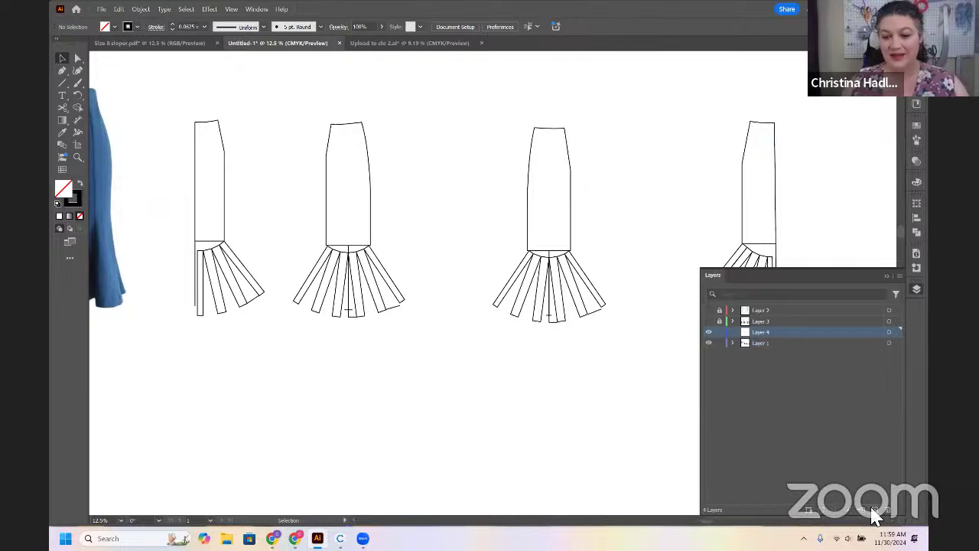
click(720, 343)
Trace the first panel's centre edge from waist to hem with the Pen tool, continuing in a curve to the flare's outer corner
drag(367, 336, 455, 348)
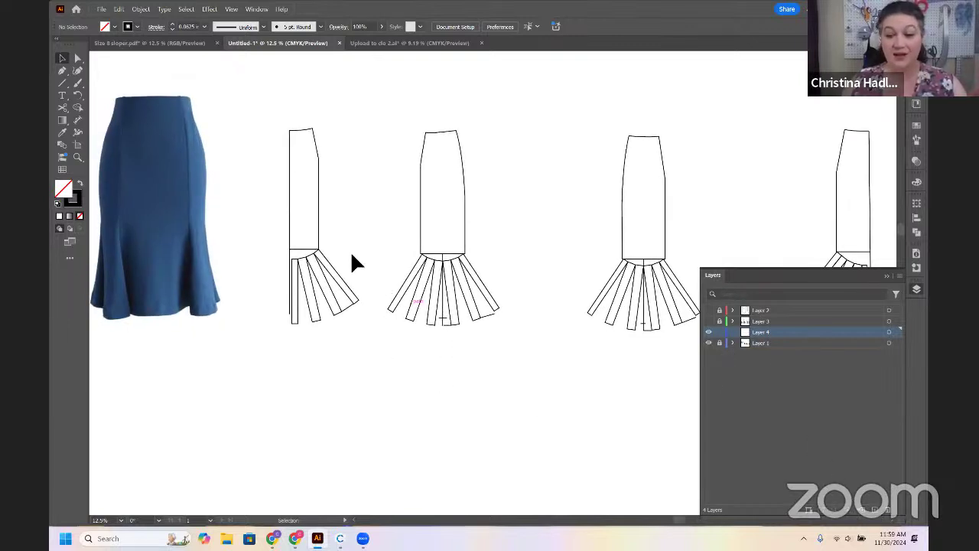
scroll(338, 169, up, 3)
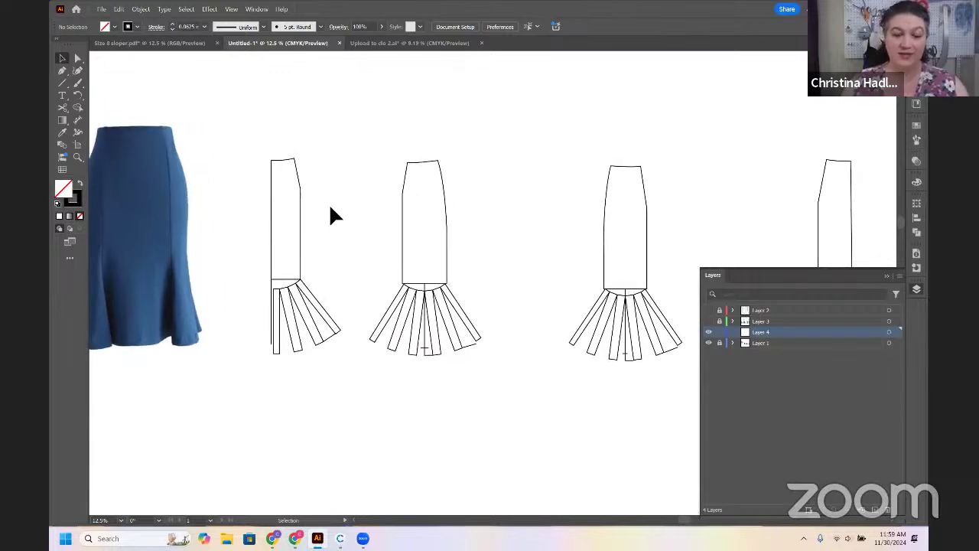
drag(422, 219, 518, 228)
key(p)
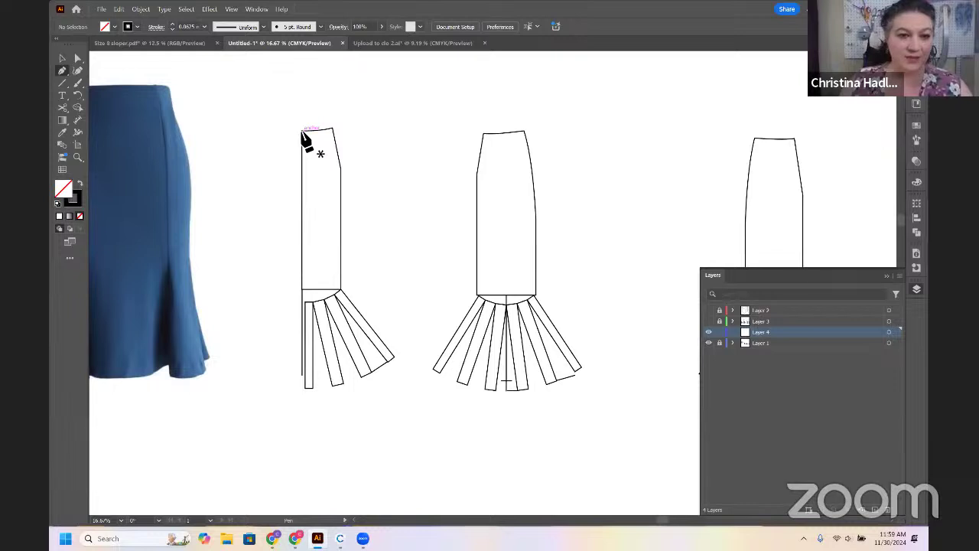
click(302, 131)
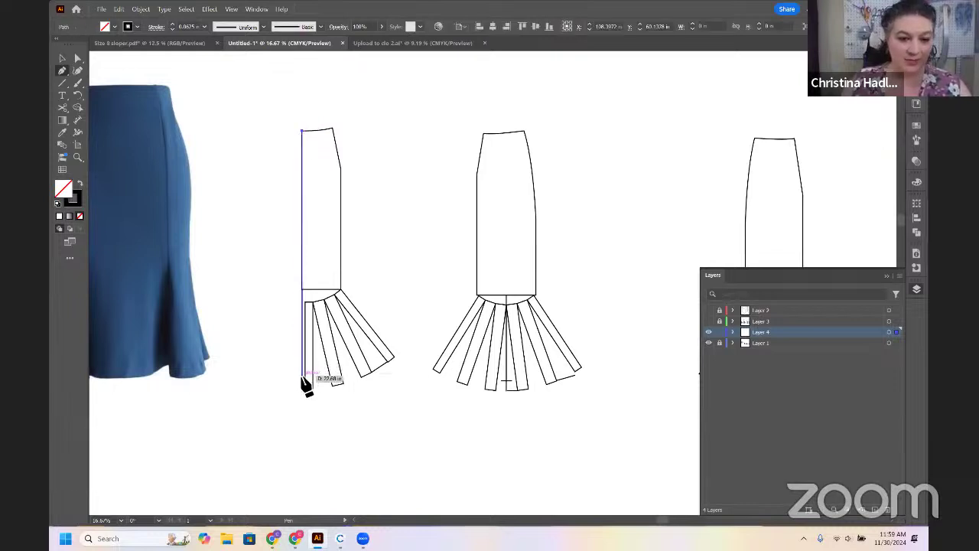
click(302, 375)
drag(393, 361, 428, 331)
click(393, 357)
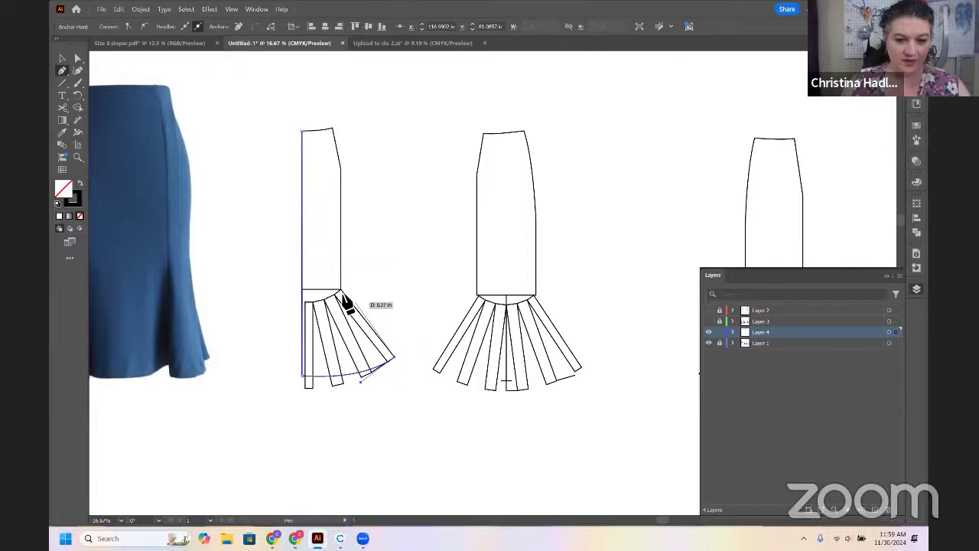
Unlock Layer 1, lock Layer 4, and make Layer 1 the active layer
scroll(365, 280, down, 2)
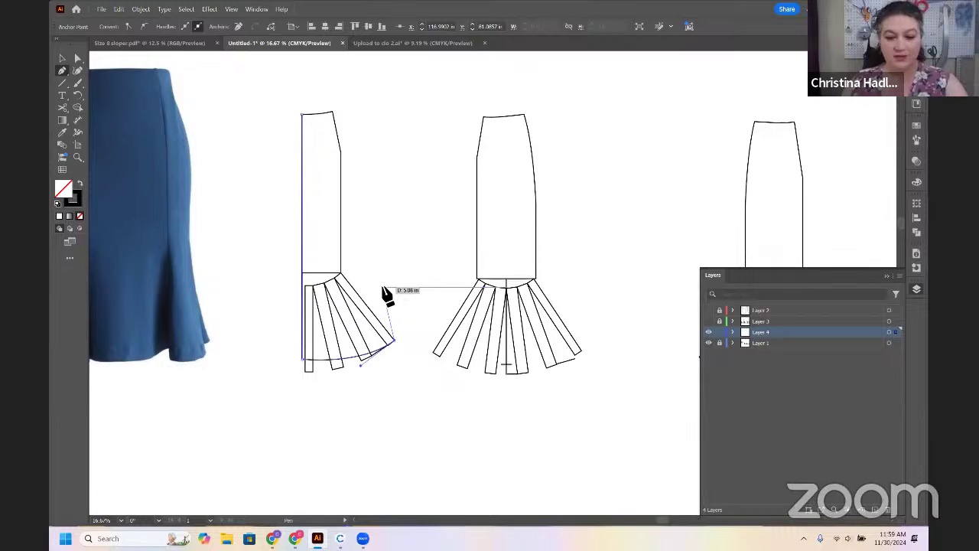
click(719, 341)
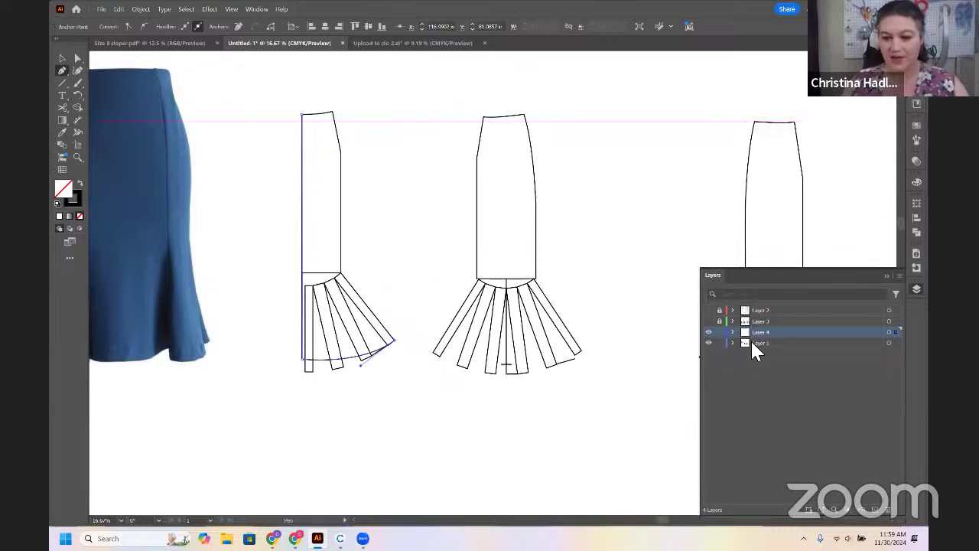
click(719, 331)
click(757, 343)
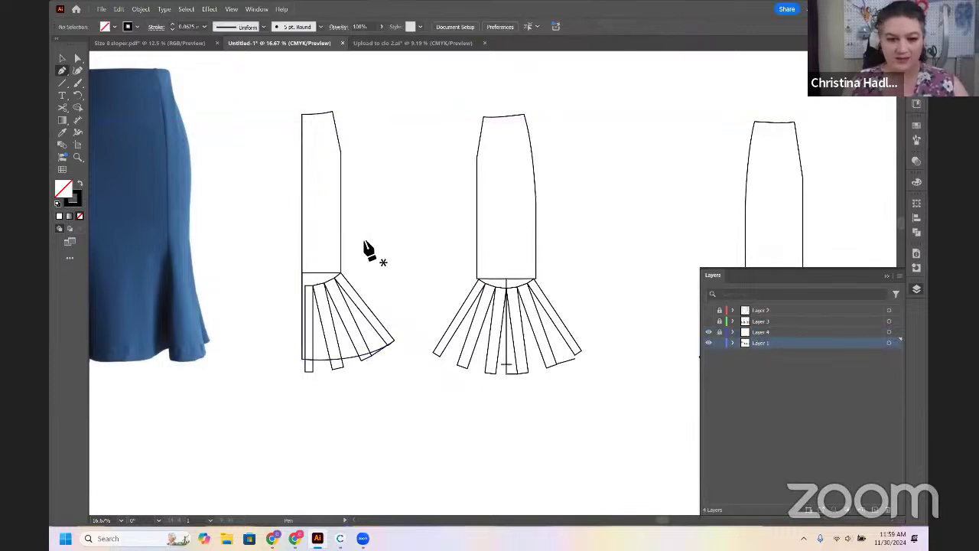
Draw a rectangle 0.5 in wide and 3 in high from the first panel's lower side corner
key(ctrl+equal)
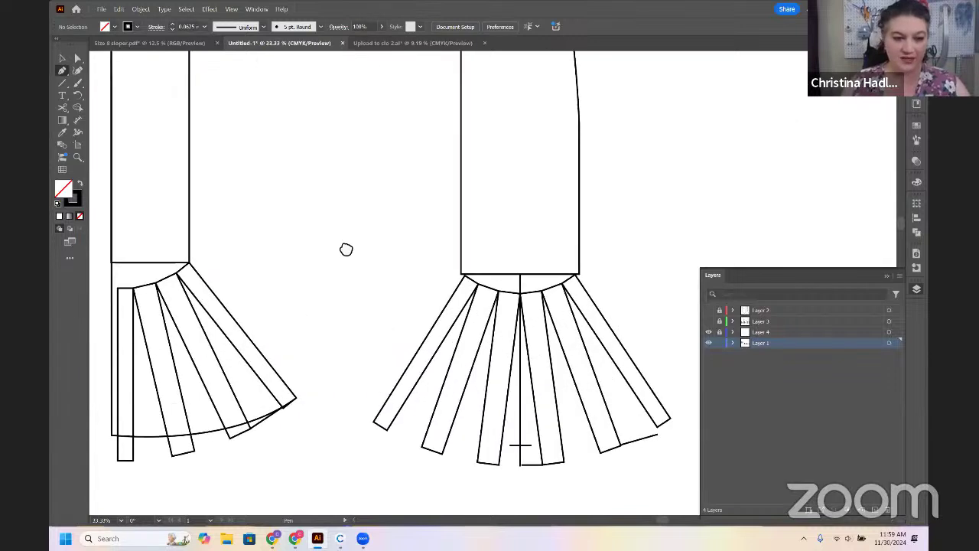
drag(360, 257, 502, 279)
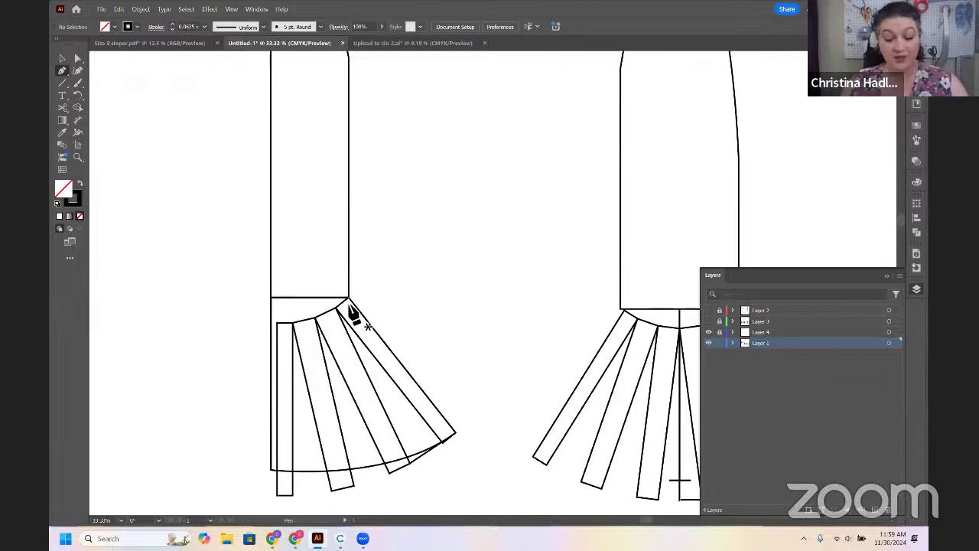
key(m)
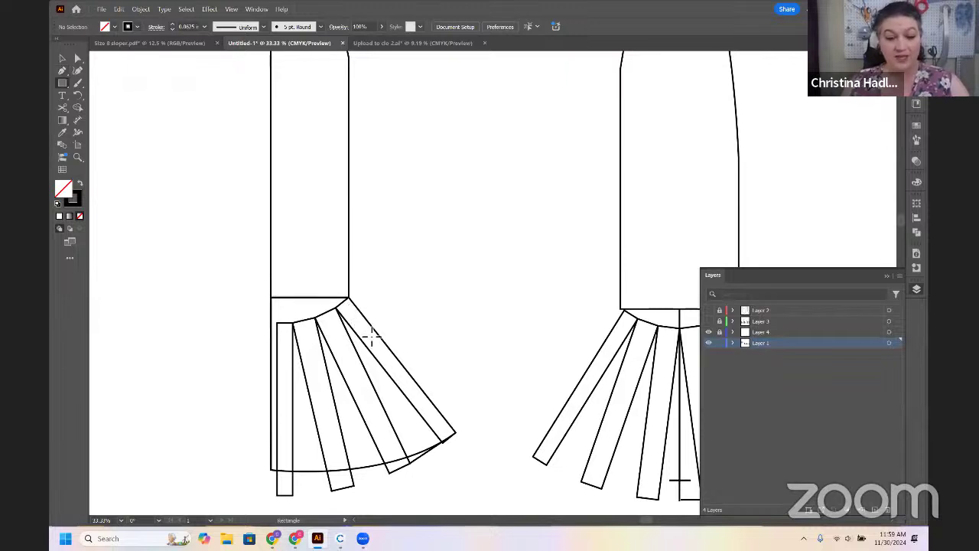
click(349, 297)
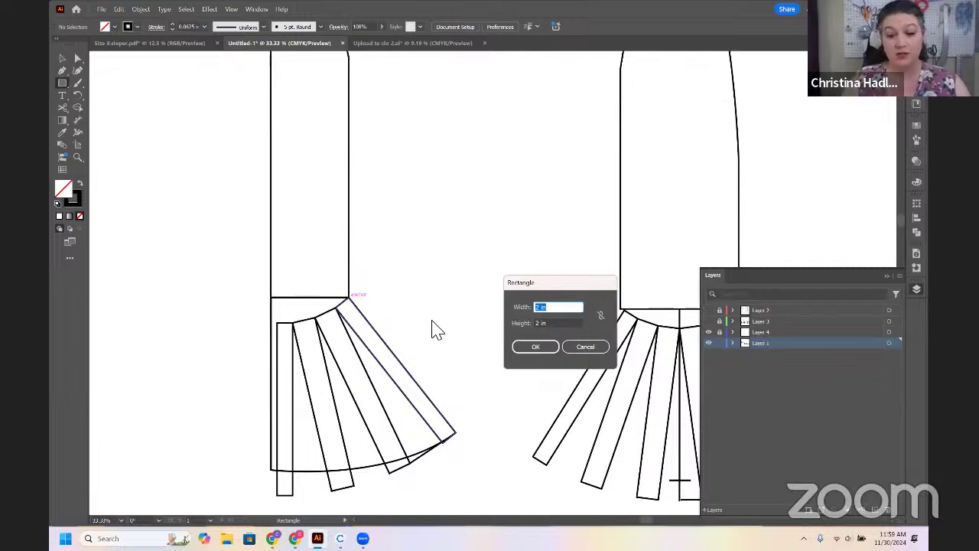
text(0.5)
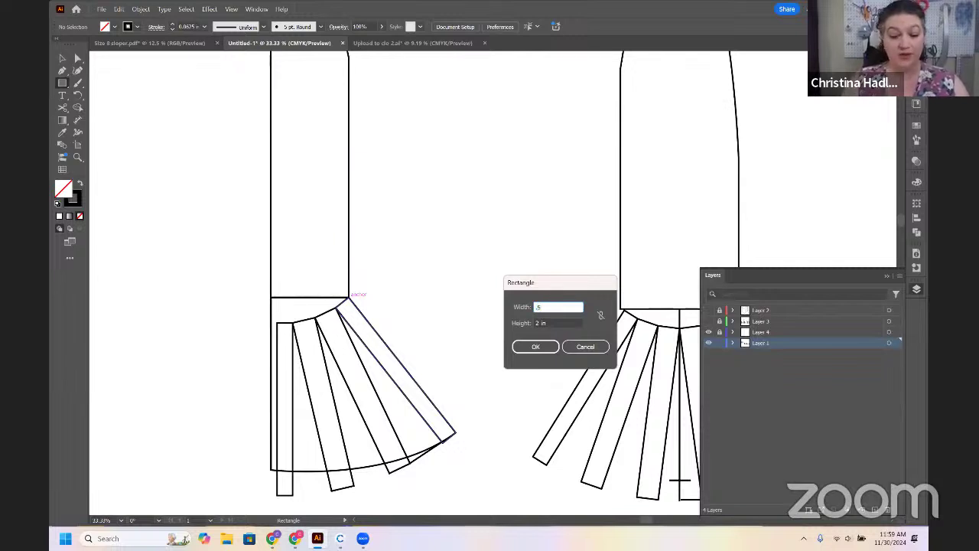
key(Tab)
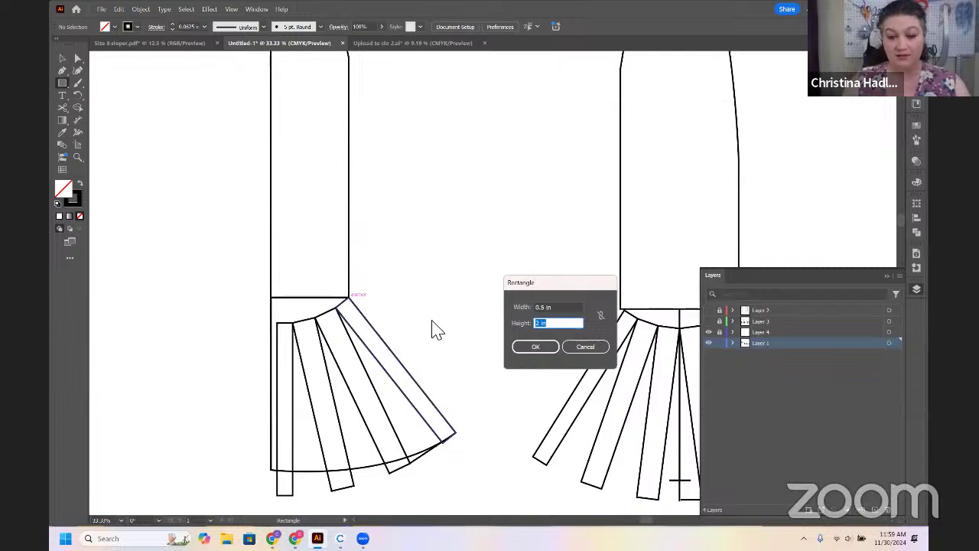
text(3)
key(Return)
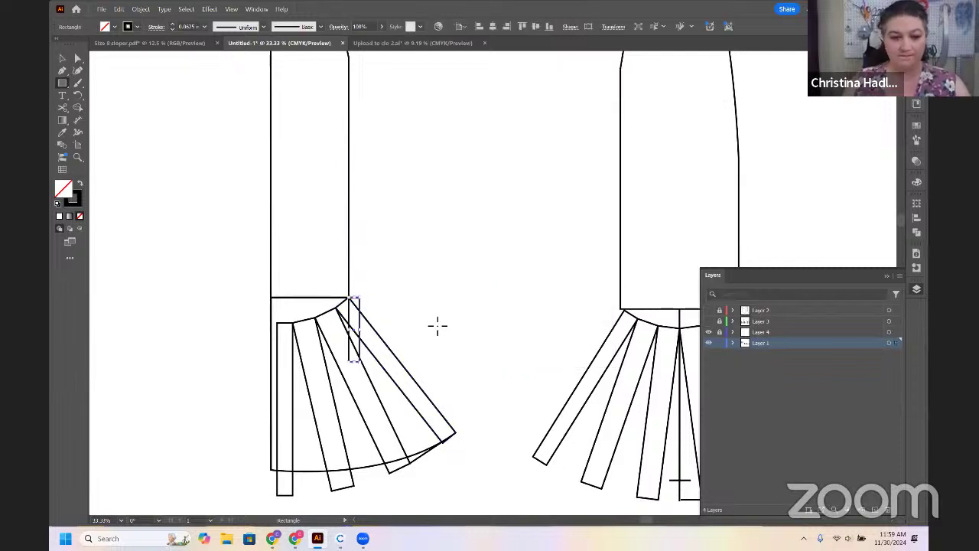
Rotate the rectangle about half a turn around that corner so it stands inside the panel along the side seam, and deselect it
key(r)
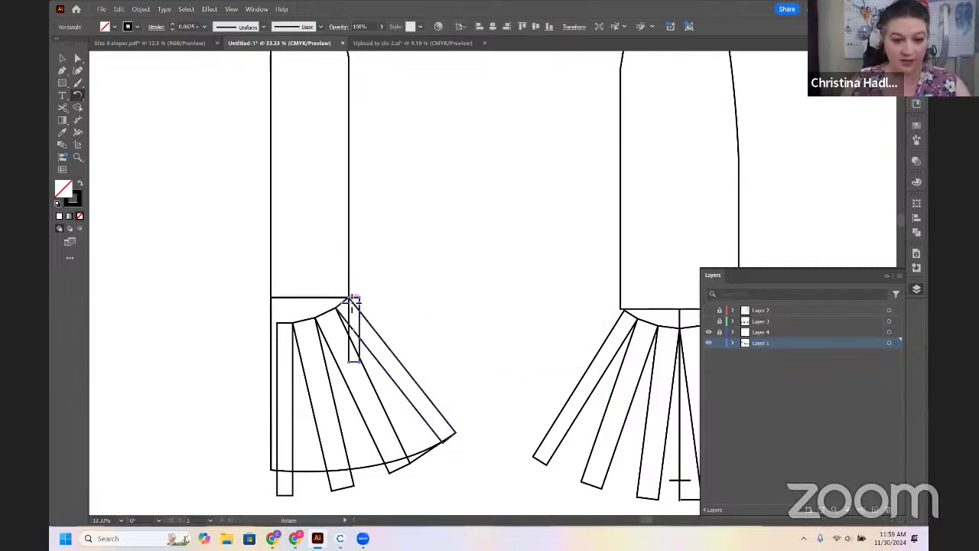
click(349, 297)
drag(367, 334, 332, 247)
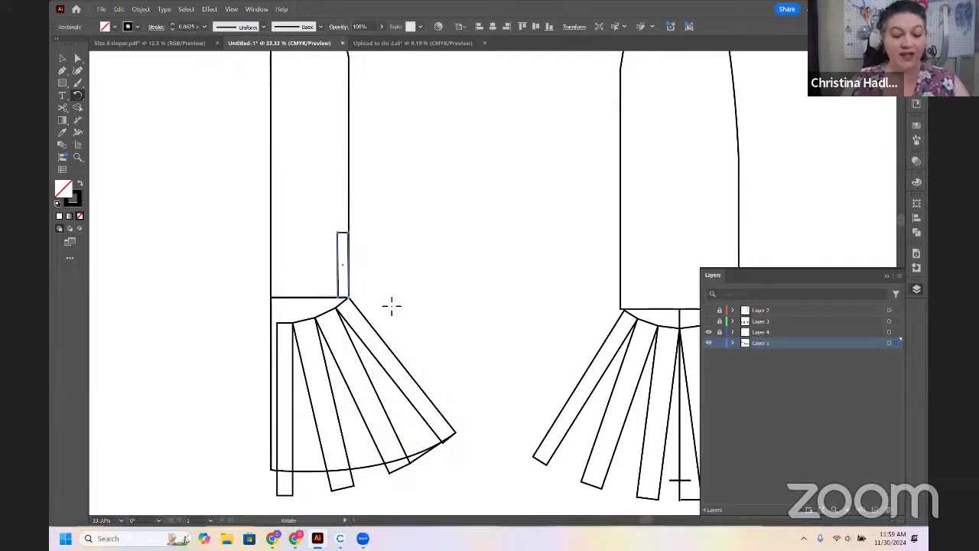
key(v)
click(393, 290)
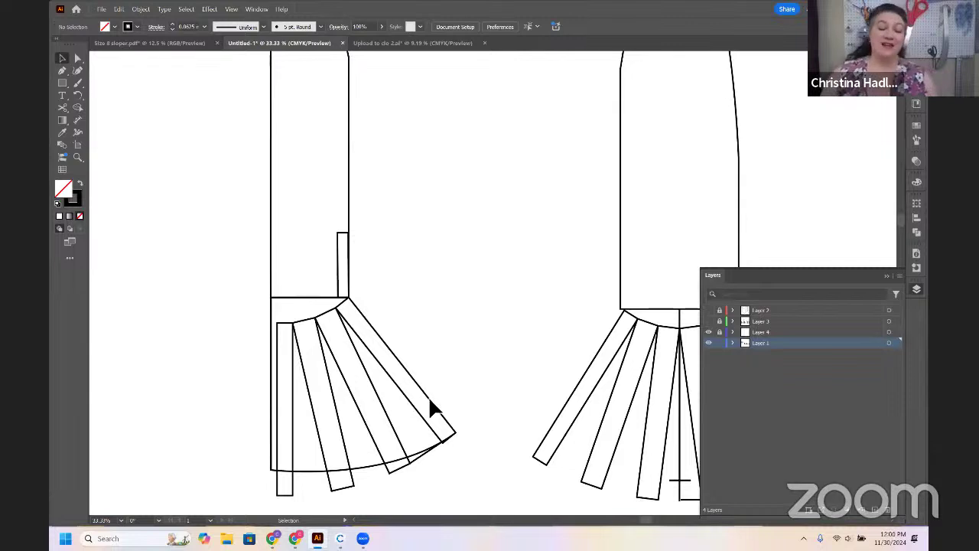
scroll(429, 401, up, 2)
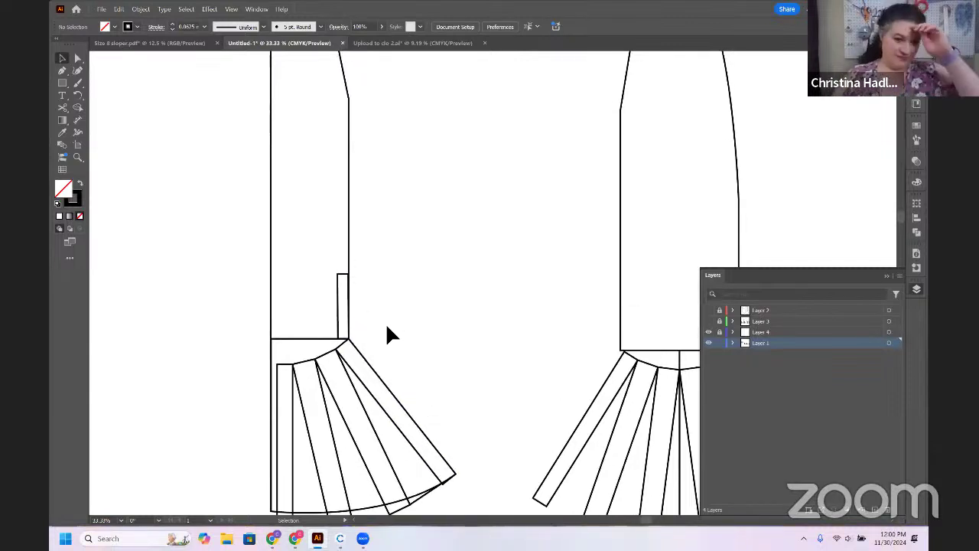
key(ctrl+minus)
key(ctrl+minus)
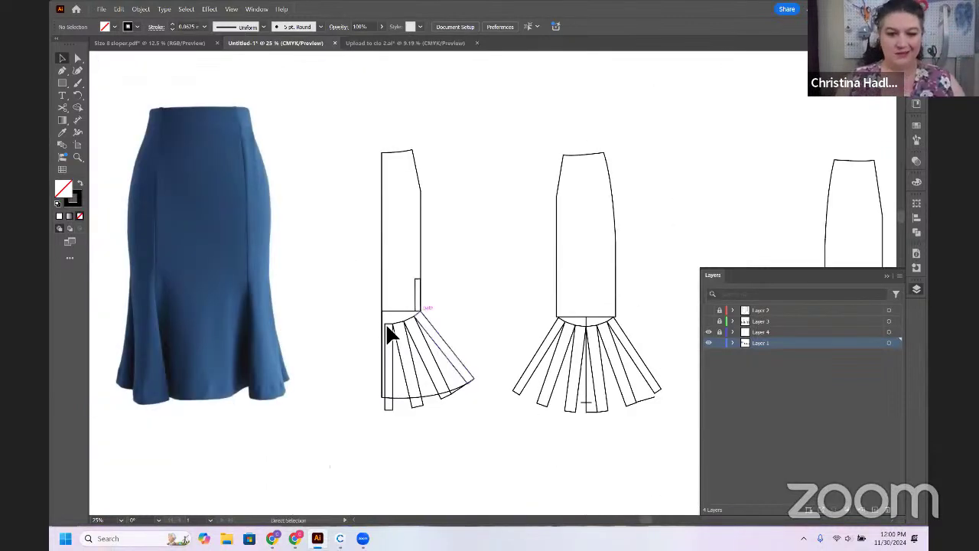
mouse_move(479, 308)
mouse_down()
mouse_move(389, 310)
mouse_move(365, 230)
mouse_move(356, 249)
mouse_up()
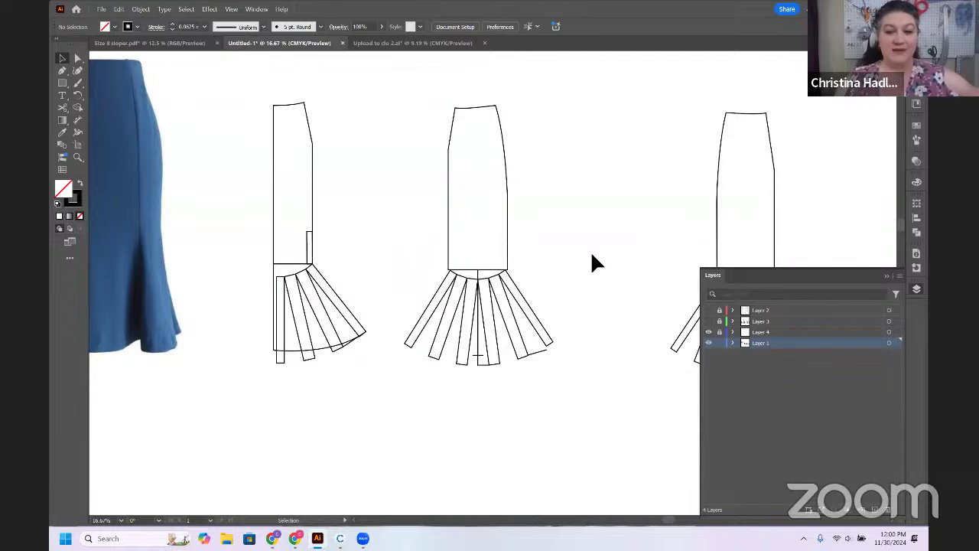
drag(579, 276, 250, 263)
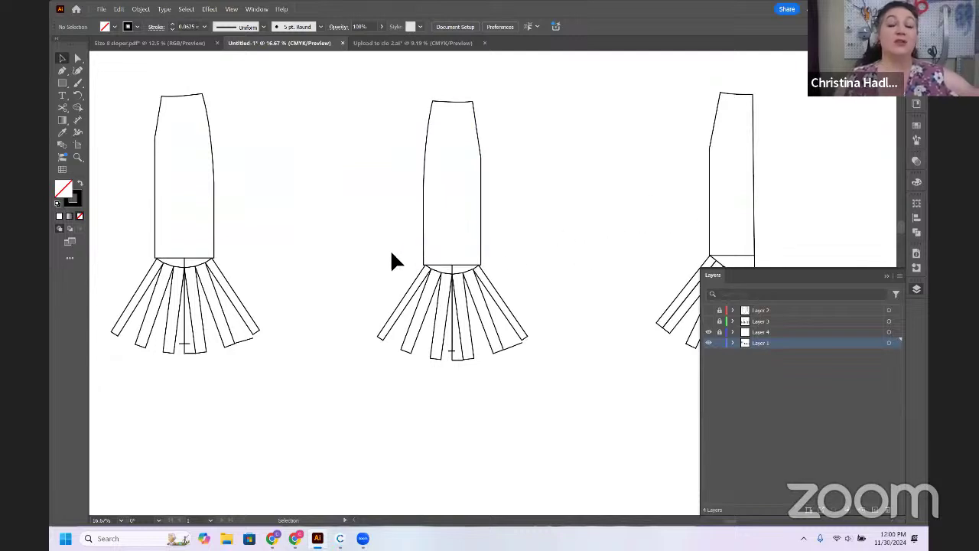
scroll(390, 260, left, 5)
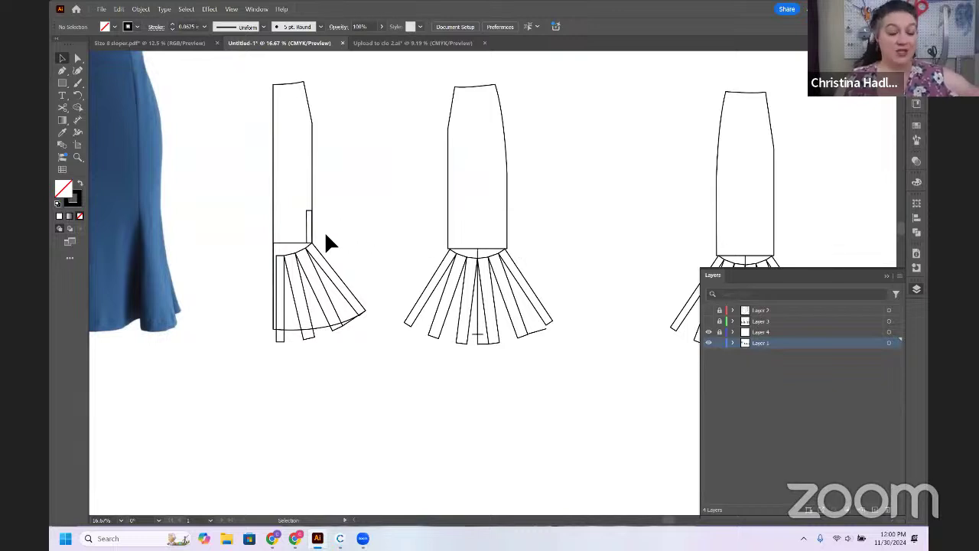
Narrow the upright guide rectangle to half its width, keeping its outer edge against the first panel's side seam
key(ctrl+equal)
key(ctrl+equal)
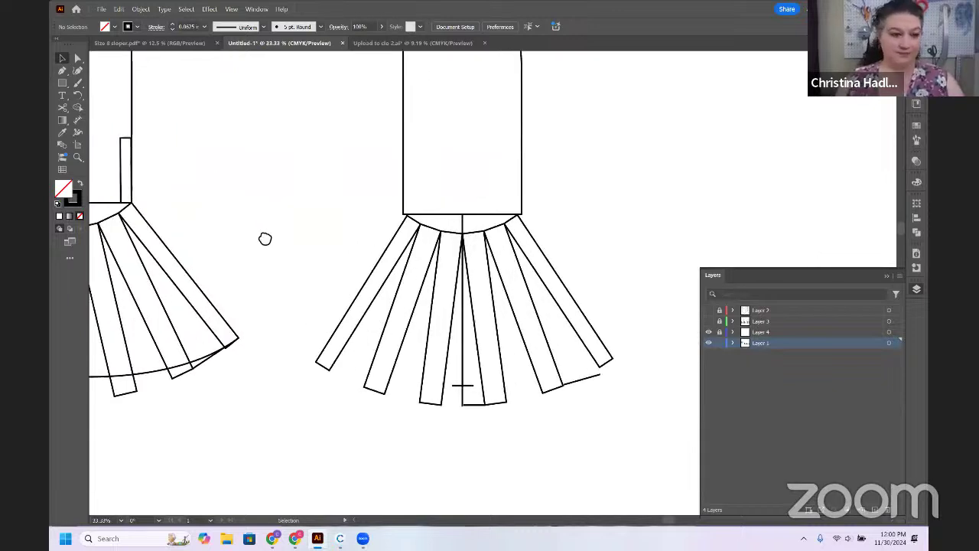
drag(264, 239, 281, 234)
click(239, 218)
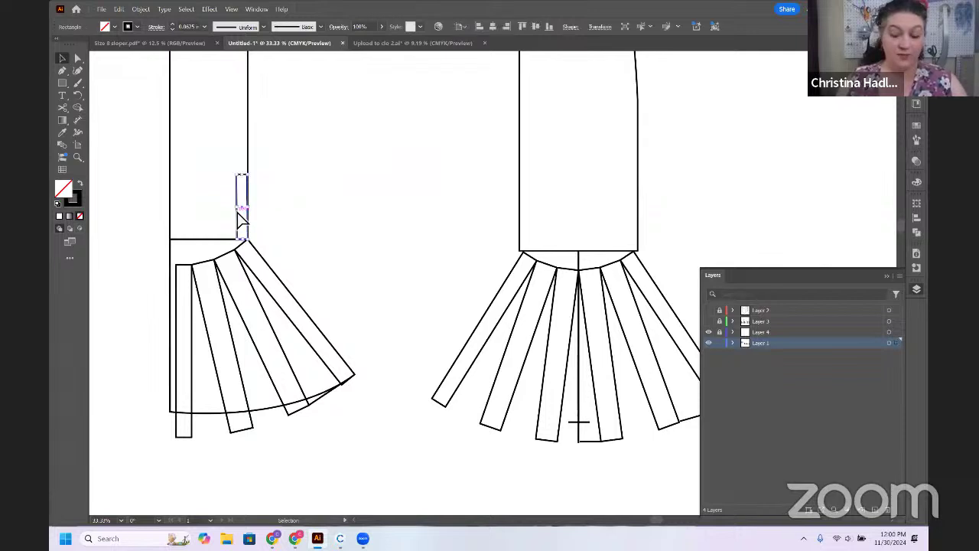
key(ctrl+equal)
key(ctrl+equal)
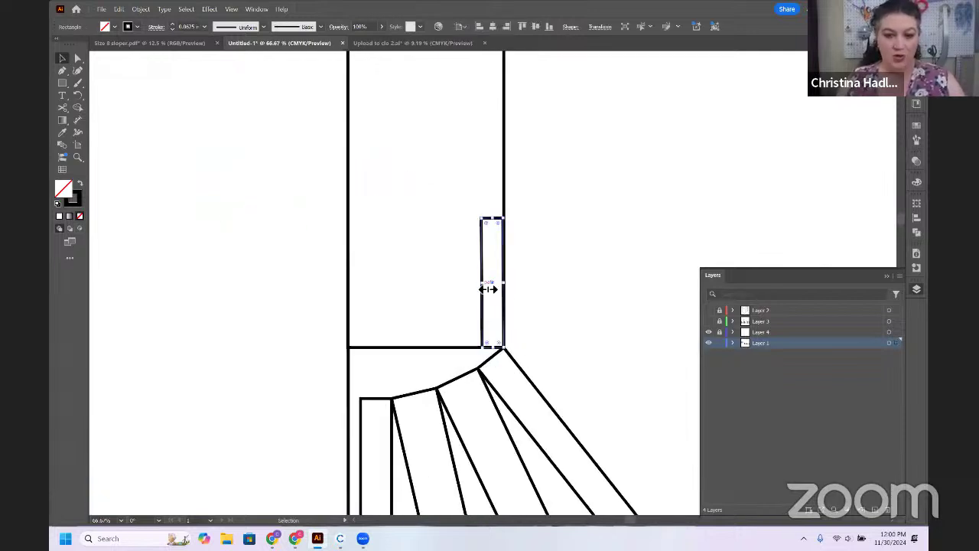
drag(487, 289, 493, 287)
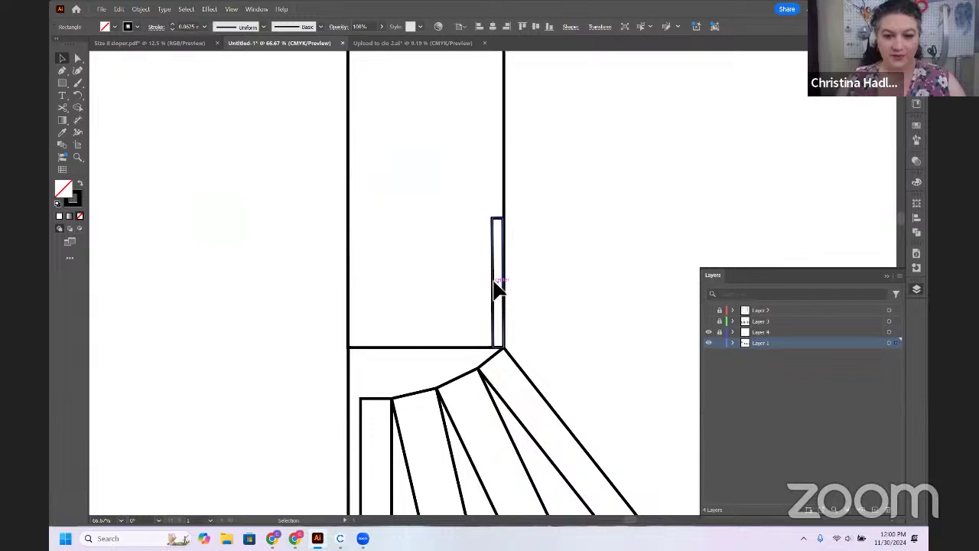
click(569, 283)
key(ctrl+minus)
key(ctrl+minus)
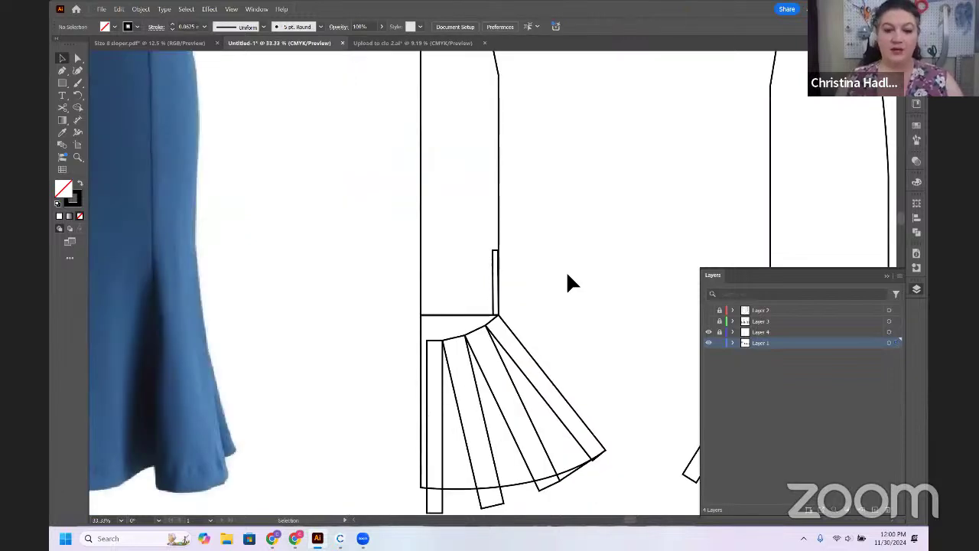
Copy the narrow guide rectangle to both side seams of the second and third panels and to the last panel's side seam, just above the flares
drag(456, 231, 242, 150)
key(ctrl+minus)
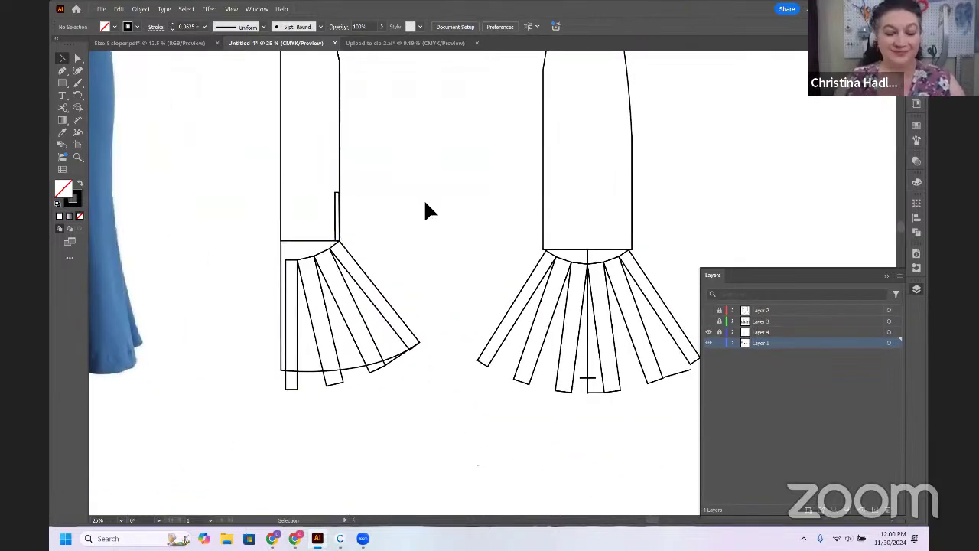
drag(341, 218, 258, 288)
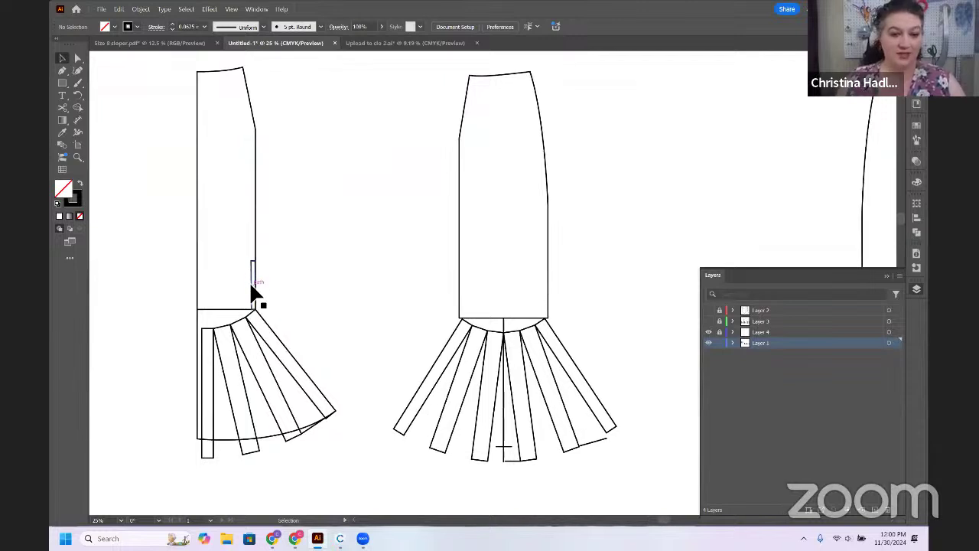
drag(257, 290, 461, 297)
drag(461, 298, 546, 303)
drag(545, 303, 663, 250)
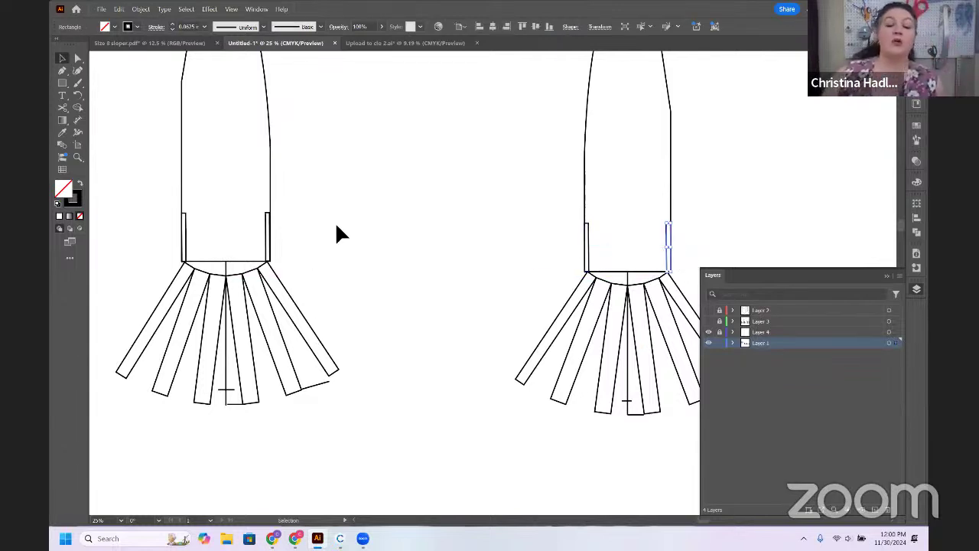
scroll(600, 298, right, 10)
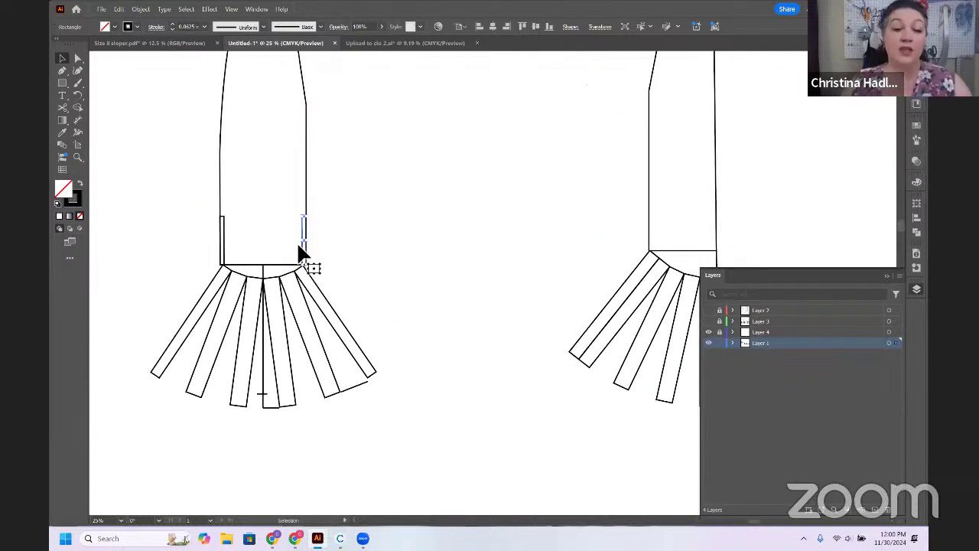
drag(303, 258, 644, 244)
Make Layer 4 the active, unlocked layer, lock Layer 1, and collapse the layer list
click(759, 332)
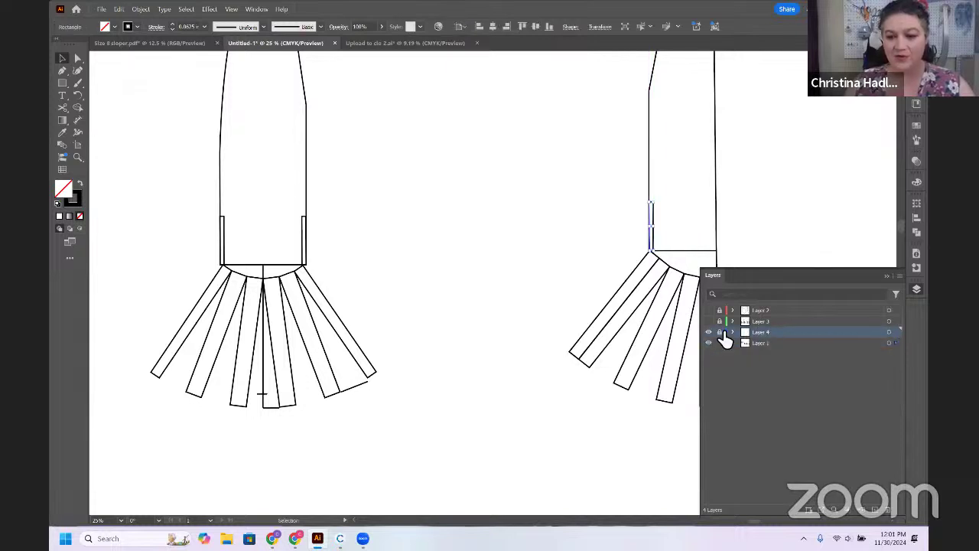
click(719, 343)
drag(469, 303, 548, 288)
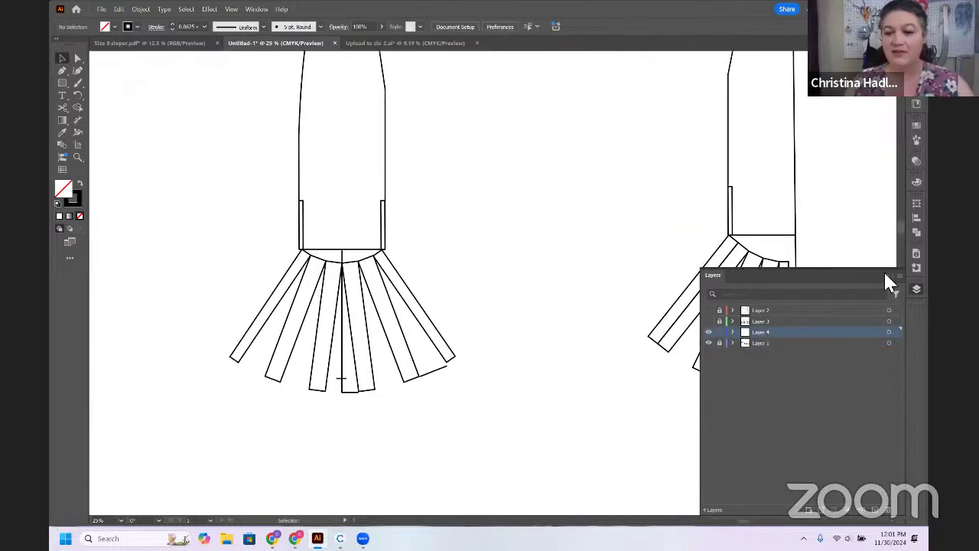
click(885, 275)
Continue the first panel's Pen outline from the flare's outer corner up to the hem corner, curving into the side seam at the narrow guide
drag(280, 313, 505, 366)
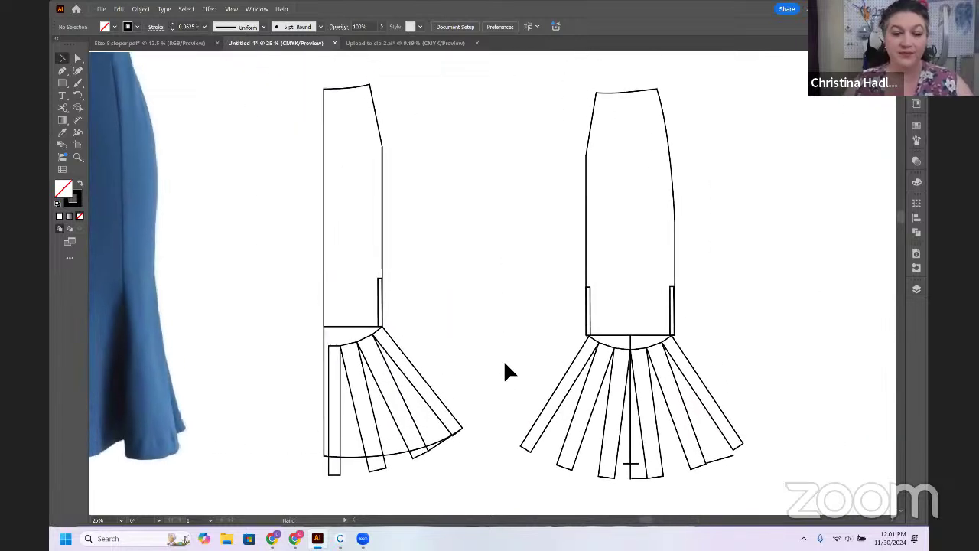
key(p)
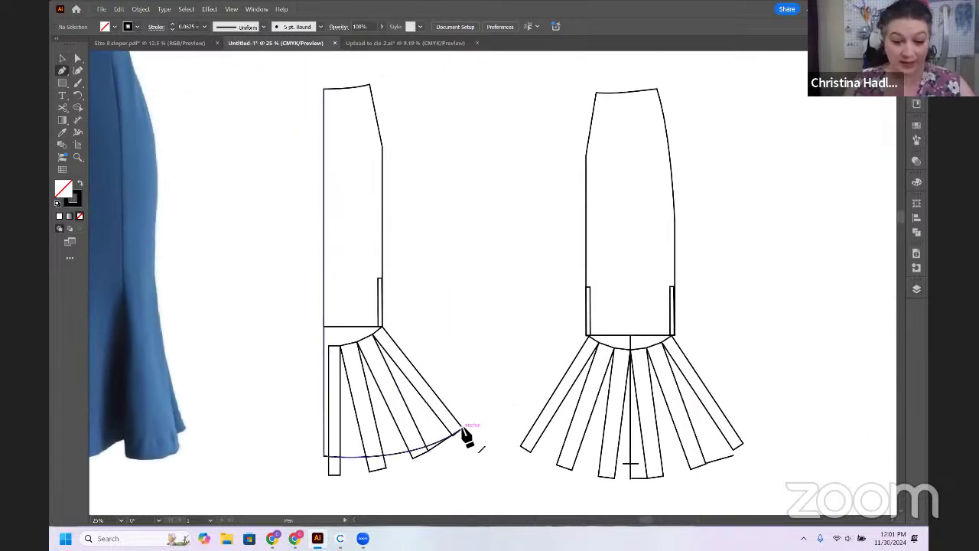
click(463, 430)
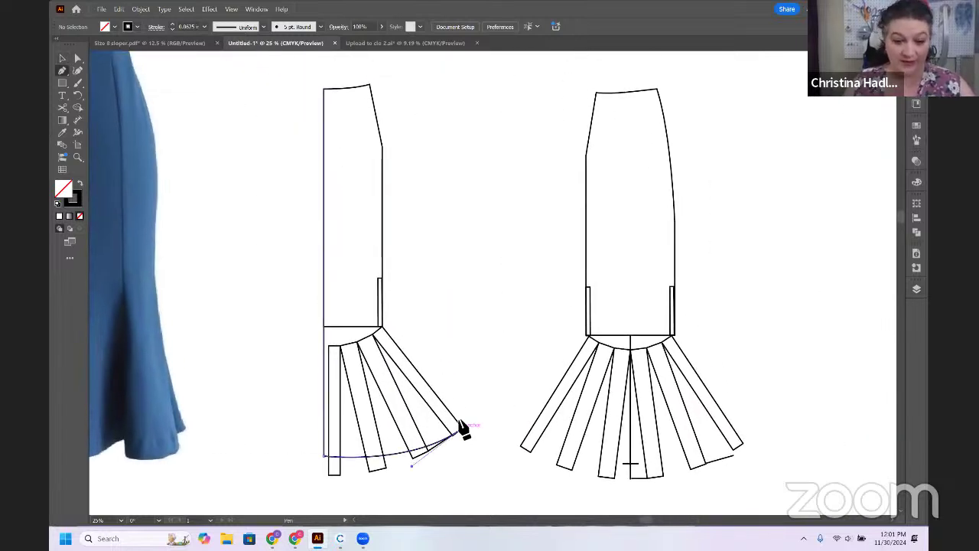
click(381, 330)
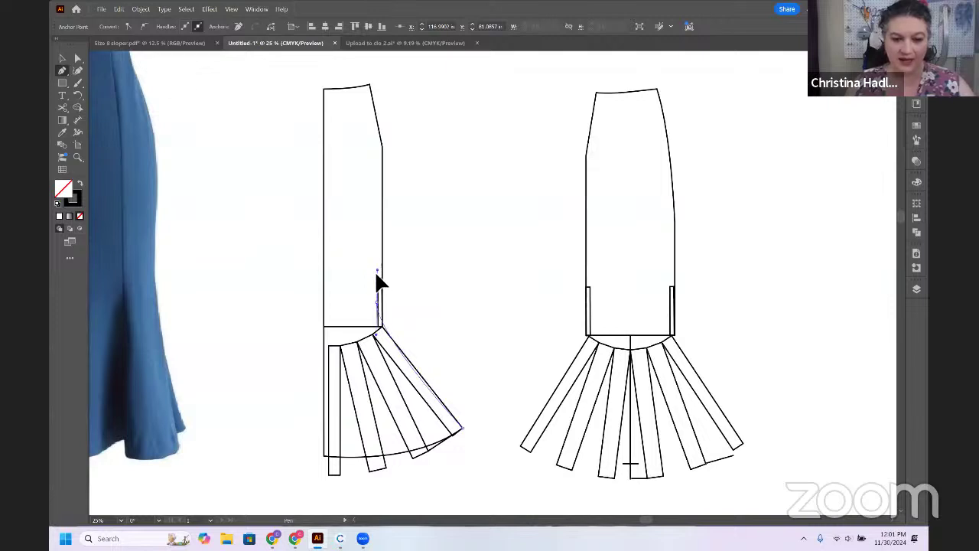
click(376, 275)
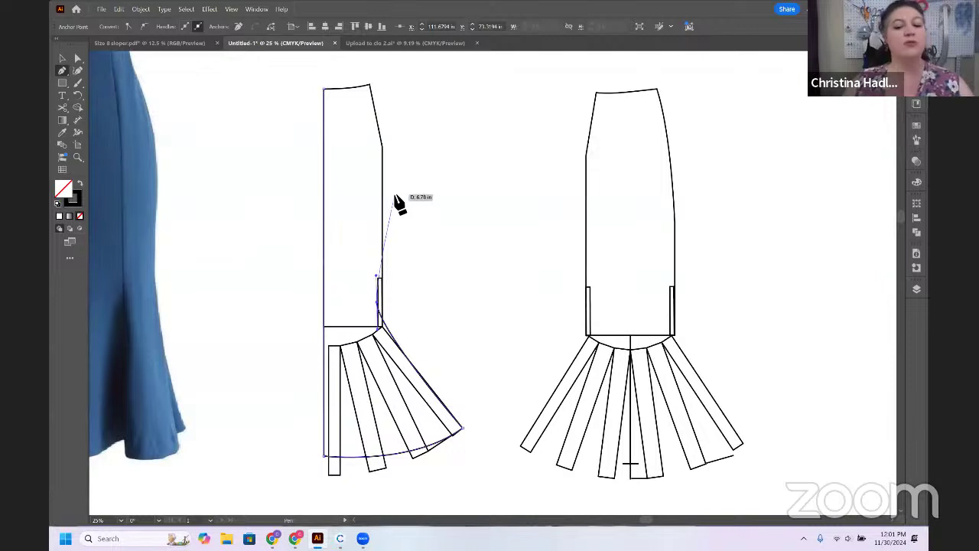
Carry the outline up through the hip point to the side waist corner and close it along the curved waistline at the centre edge
click(383, 141)
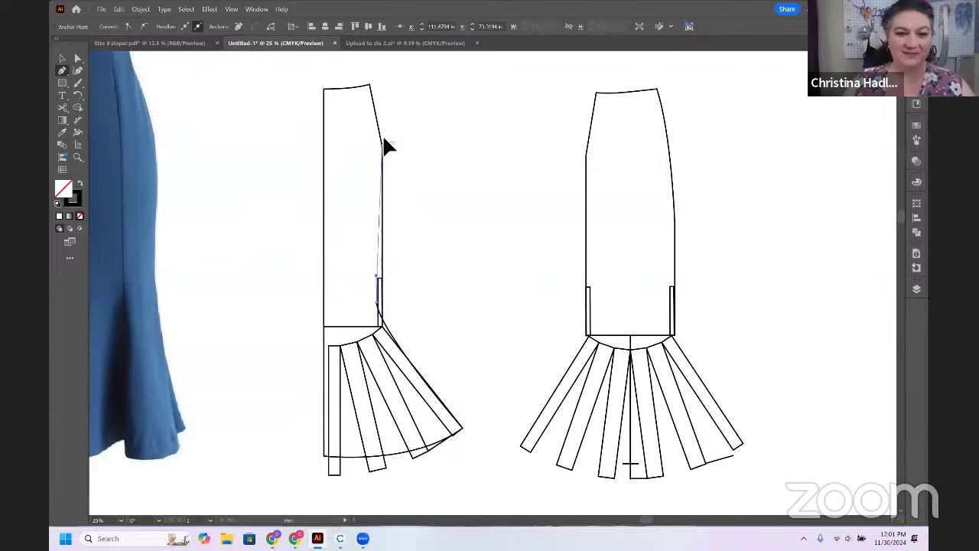
click(373, 86)
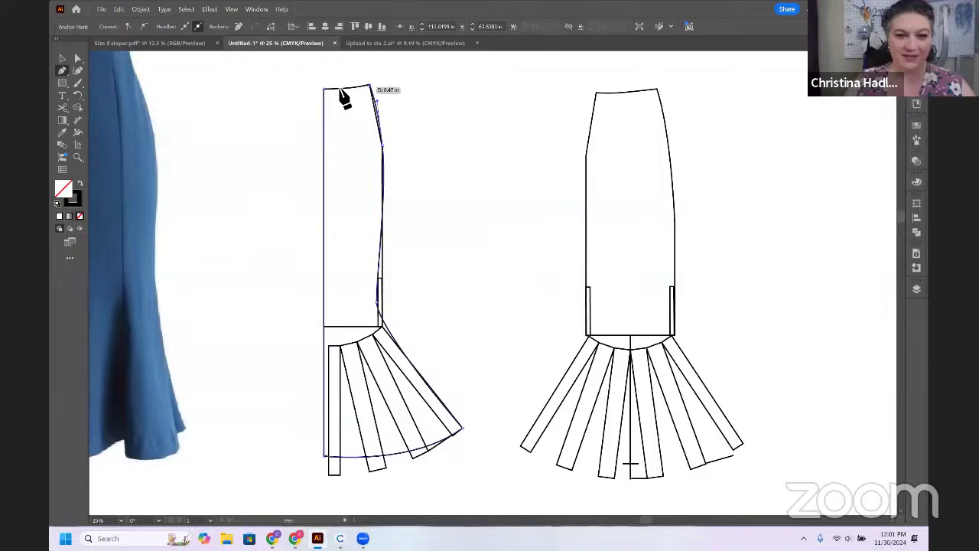
drag(323, 89, 287, 89)
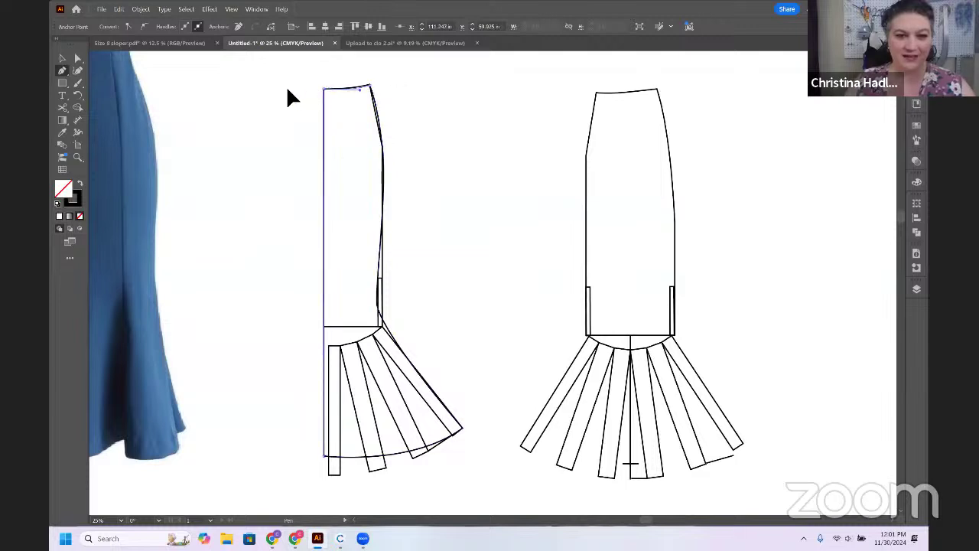
key(ctrl+1)
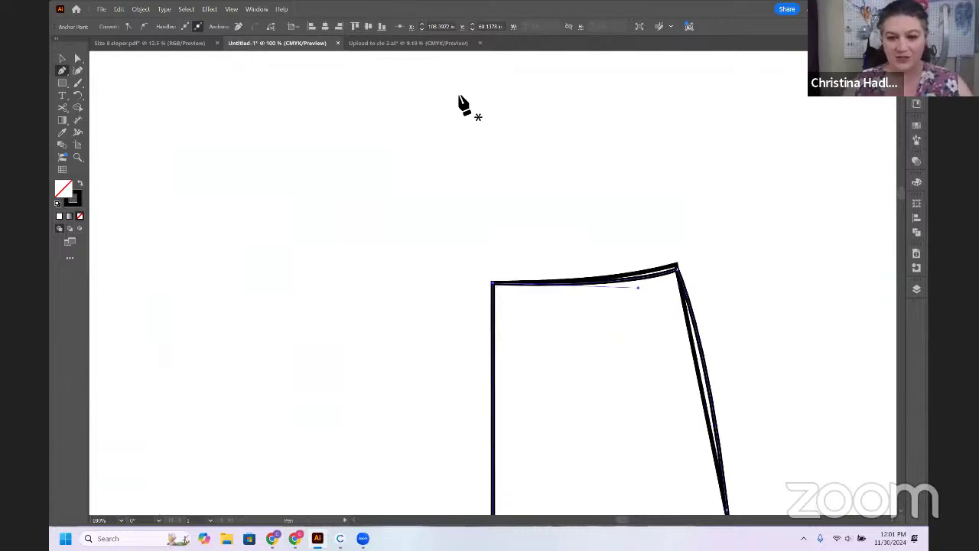
Move the first panel outline's side waist corner onto the guide corner and adjust the curve handle so the waistline follows the guide
drag(605, 271, 422, 244)
key(a)
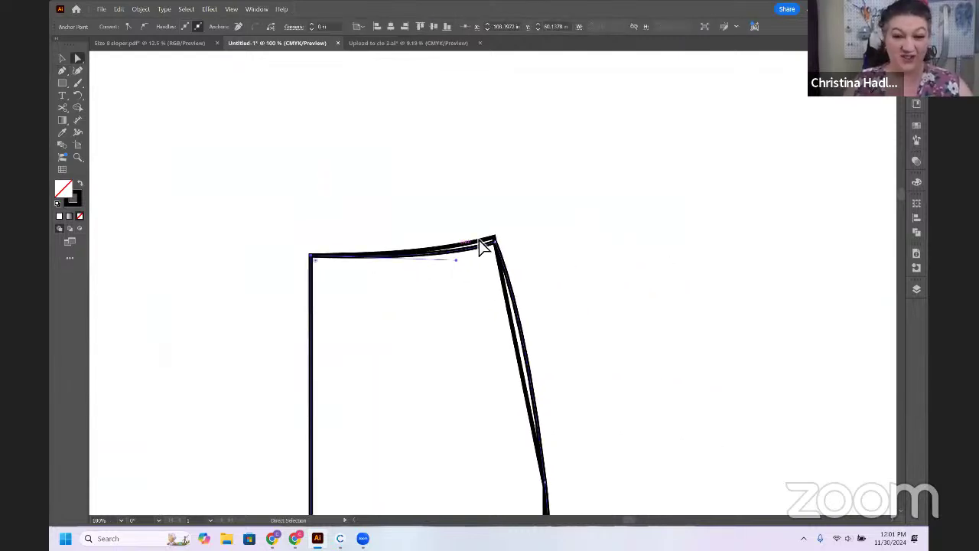
drag(494, 239, 497, 237)
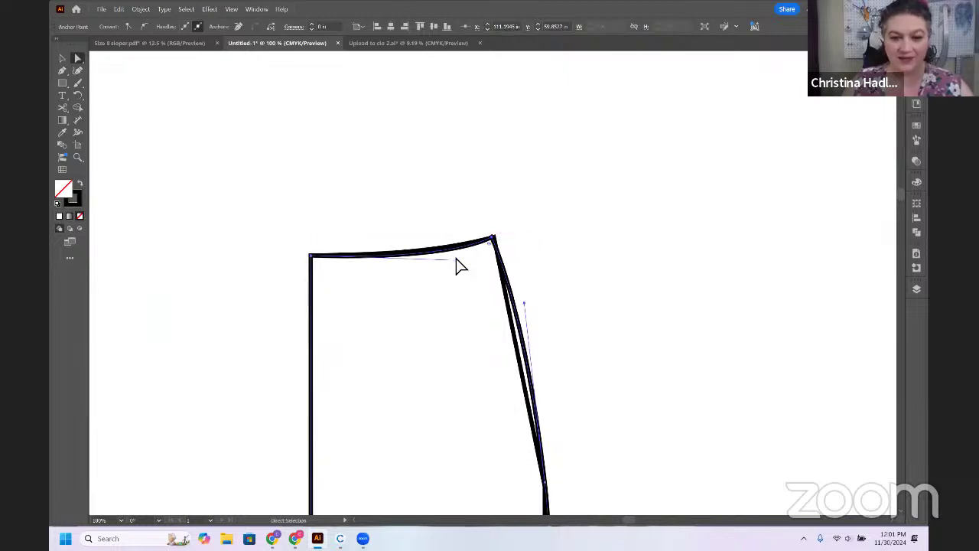
click(456, 258)
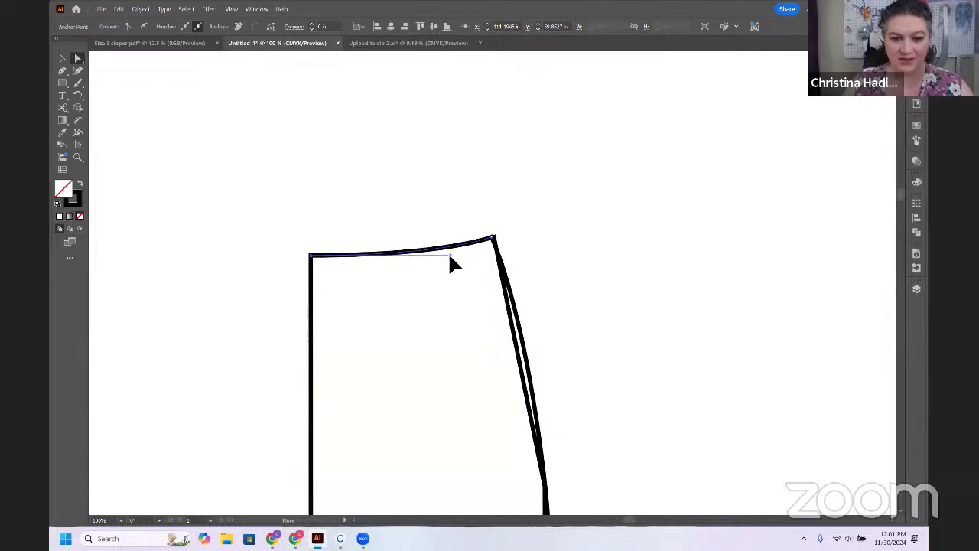
key(space)
Reshape the first panel's side curve between waist and hip to follow the guide and nudge its waist corner into place
drag(553, 267, 520, 133)
click(498, 221)
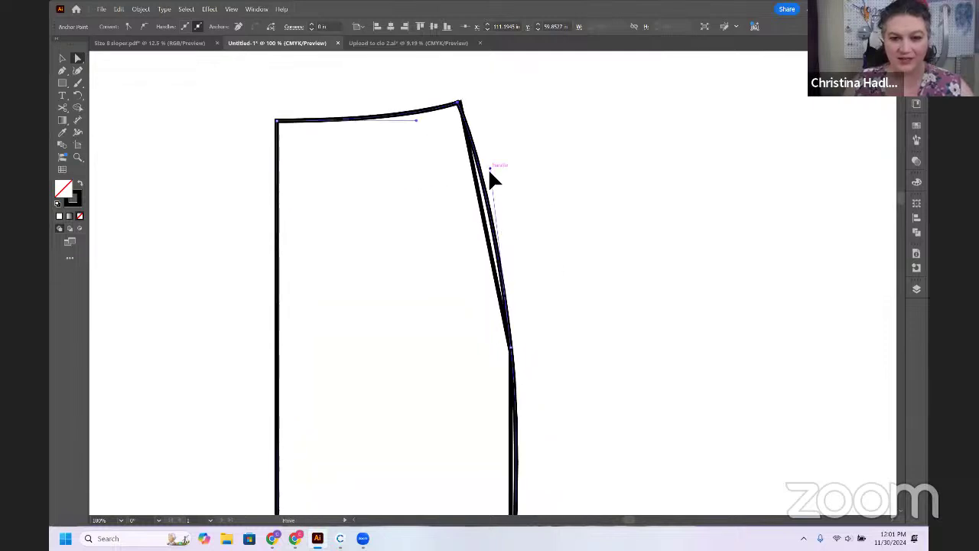
drag(489, 172, 493, 234)
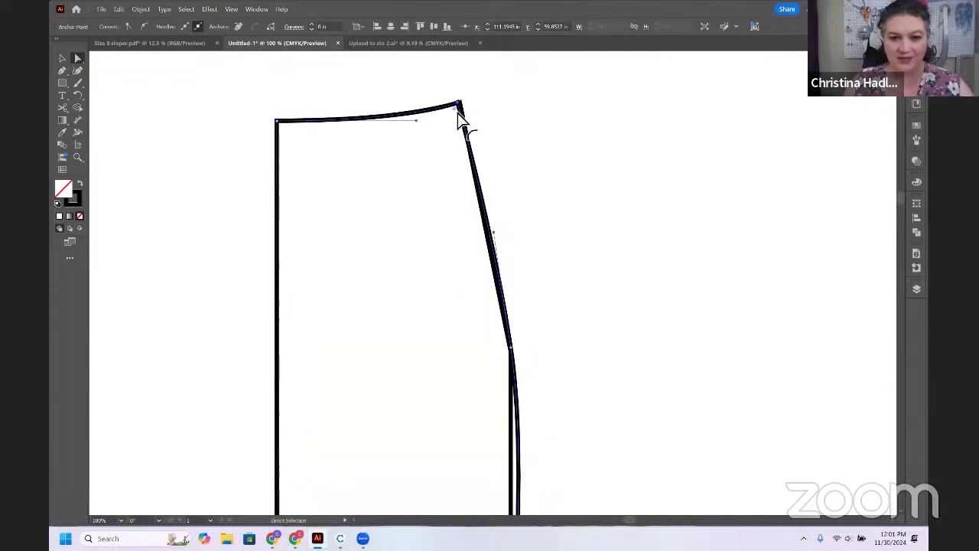
drag(461, 104, 461, 103)
Check the first panel's outline along the side seam, from the waist down to the narrow guide and flare
scroll(553, 203, down, 5)
scroll(550, 204, down, 2)
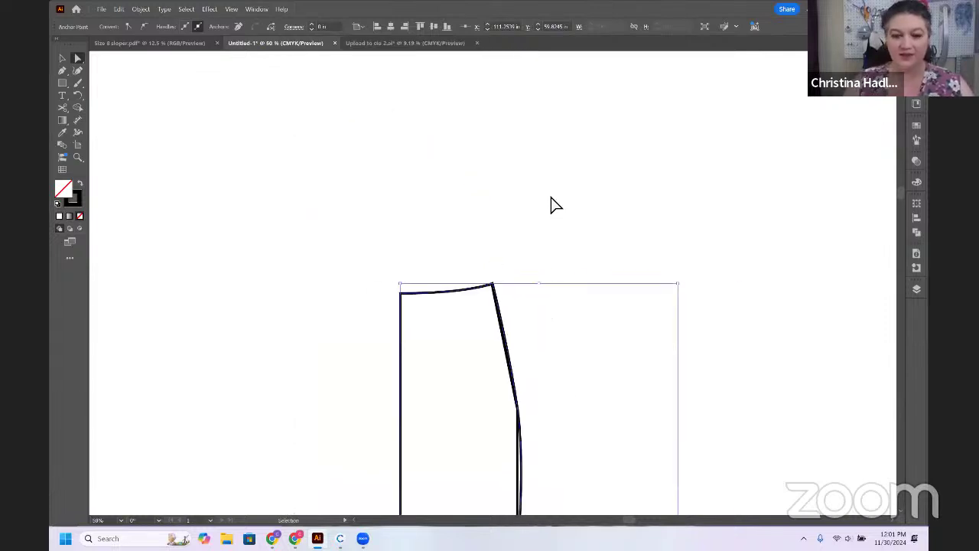
scroll(596, 378, down, 5)
scroll(551, 228, down, 2)
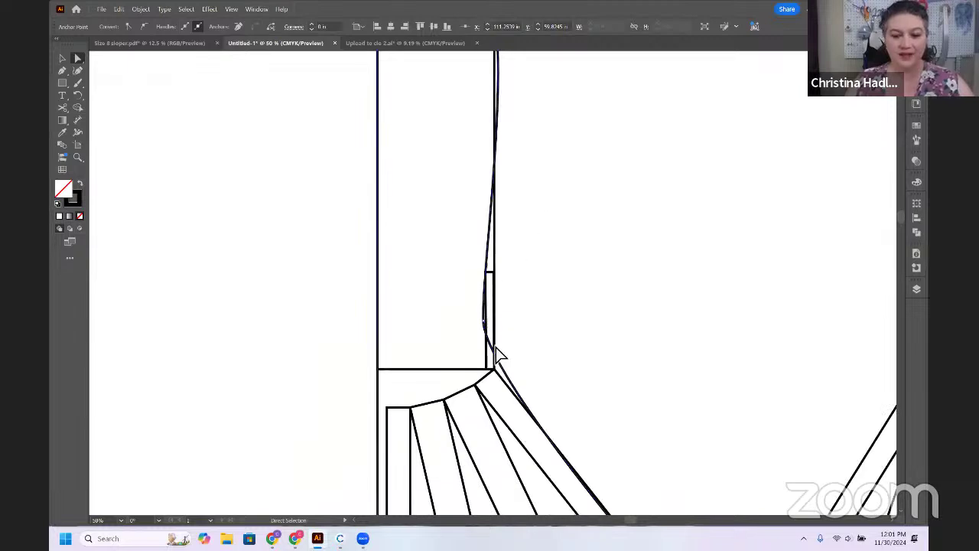
scroll(489, 340, right, 8)
scroll(462, 336, up, 5)
click(462, 339)
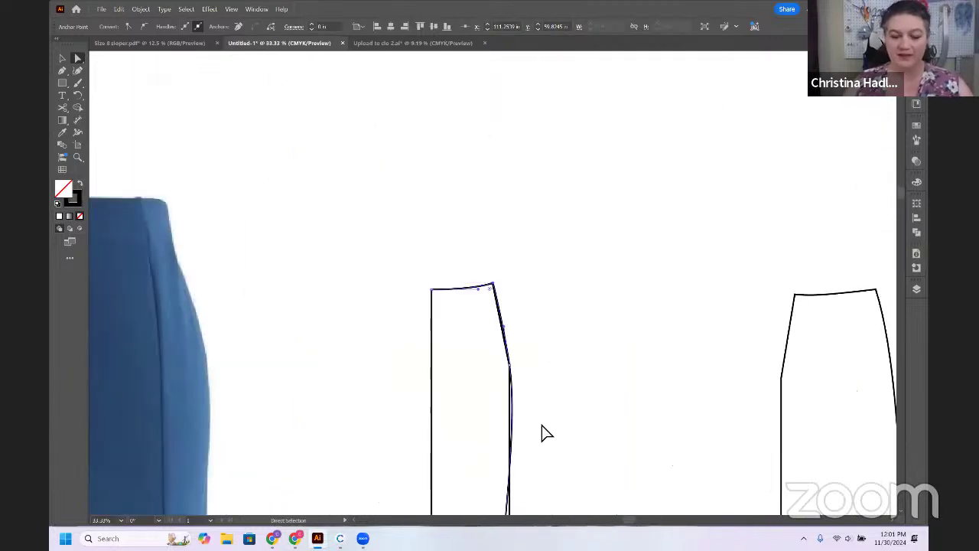
Start the second panel's Pen outline at one waist corner and trace the side through hip and narrow guide to the outer flare corner
scroll(501, 219, down, 3)
scroll(345, 219, right, 3)
key(ctrl+minus)
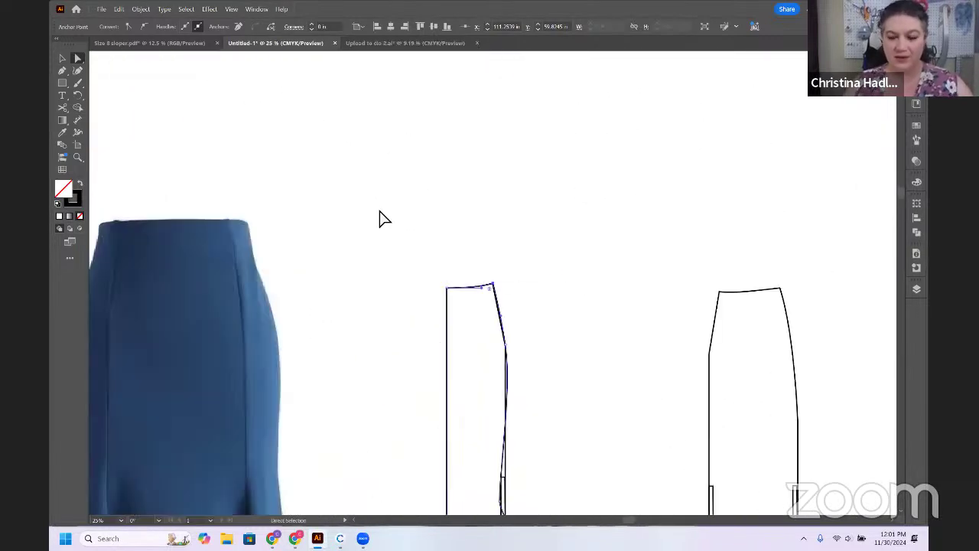
drag(566, 382, 289, 185)
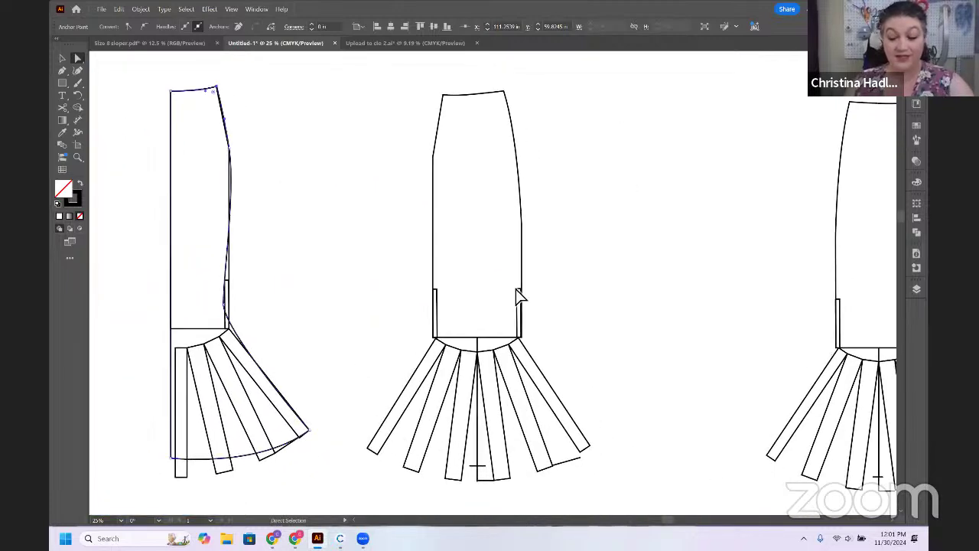
key(p)
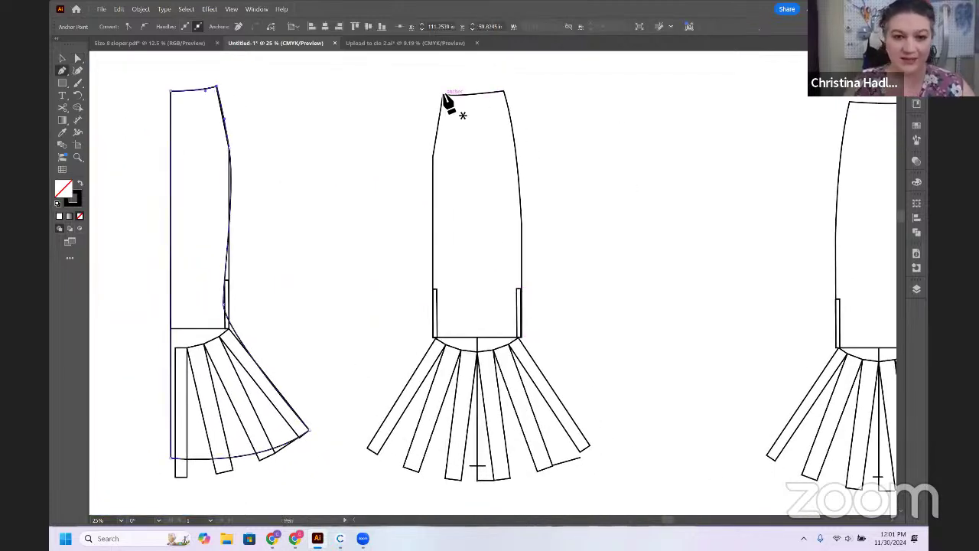
click(443, 94)
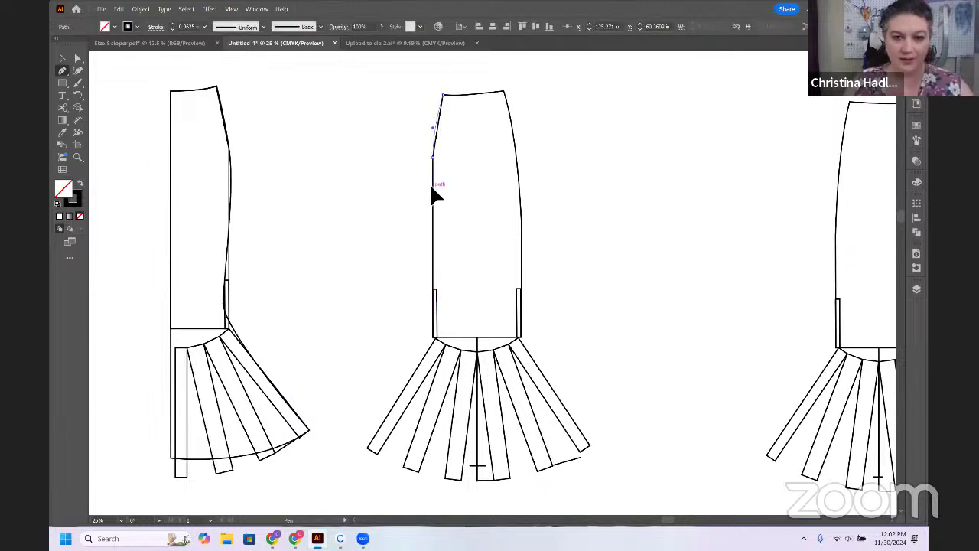
click(431, 185)
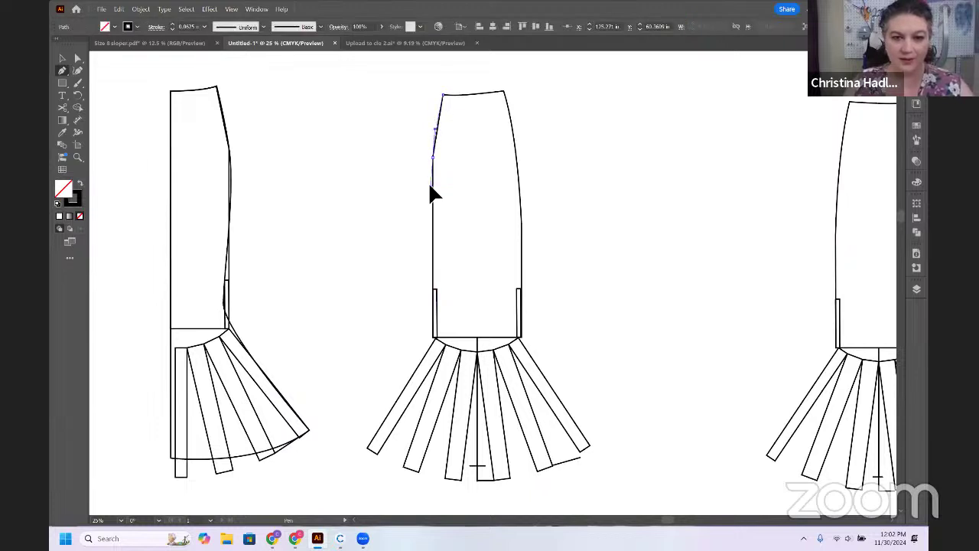
click(438, 297)
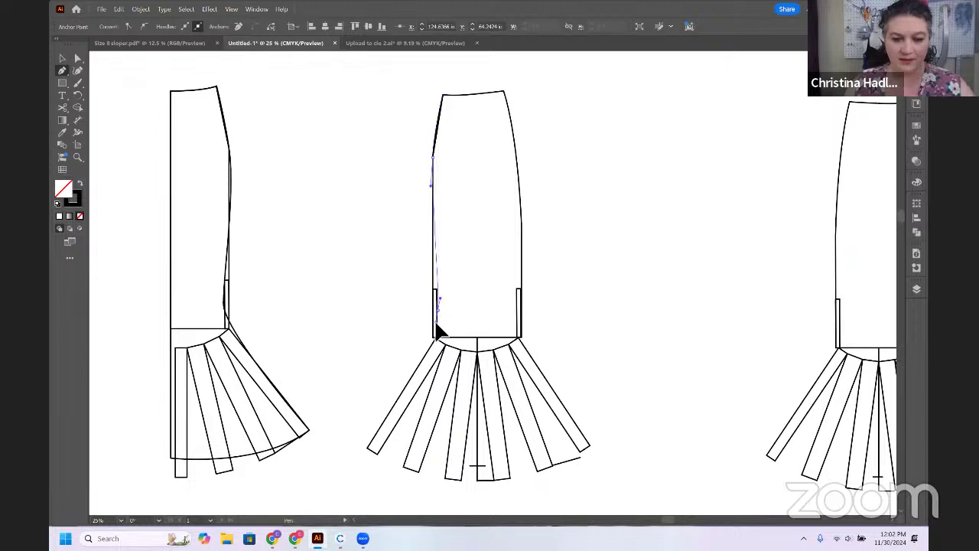
click(368, 450)
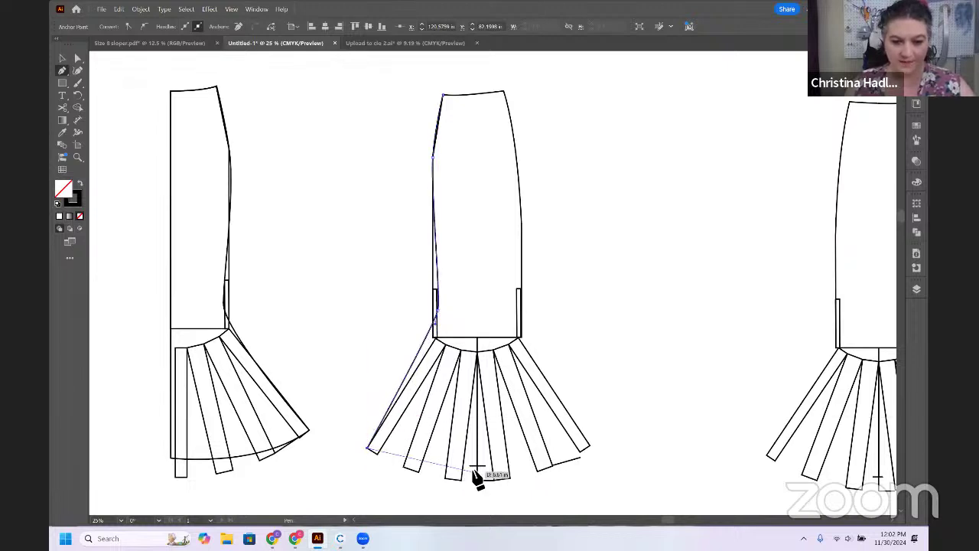
Curve the second panel's hem through the centre length mark to the opposite flare corner and bring the outline up to the other narrow guide
drag(474, 466, 574, 466)
click(588, 446)
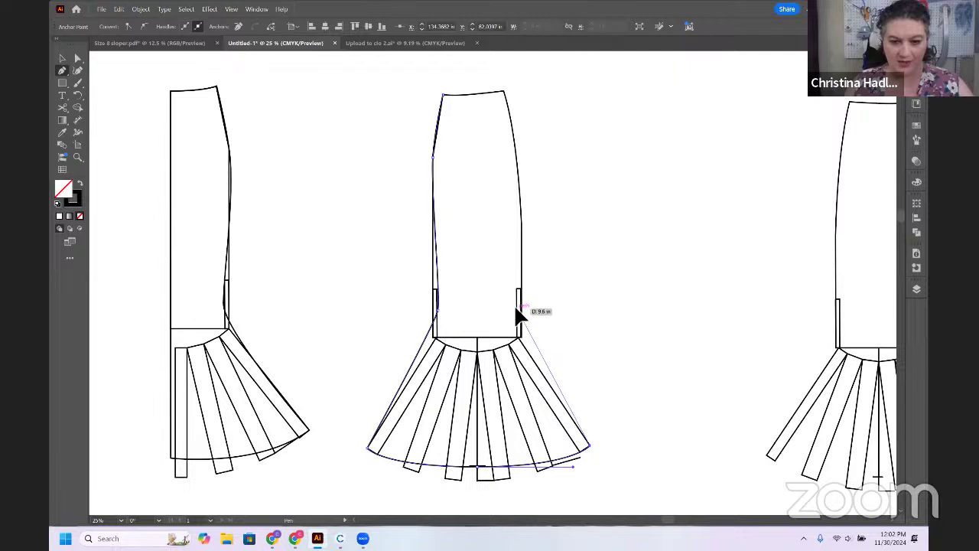
drag(516, 309, 516, 264)
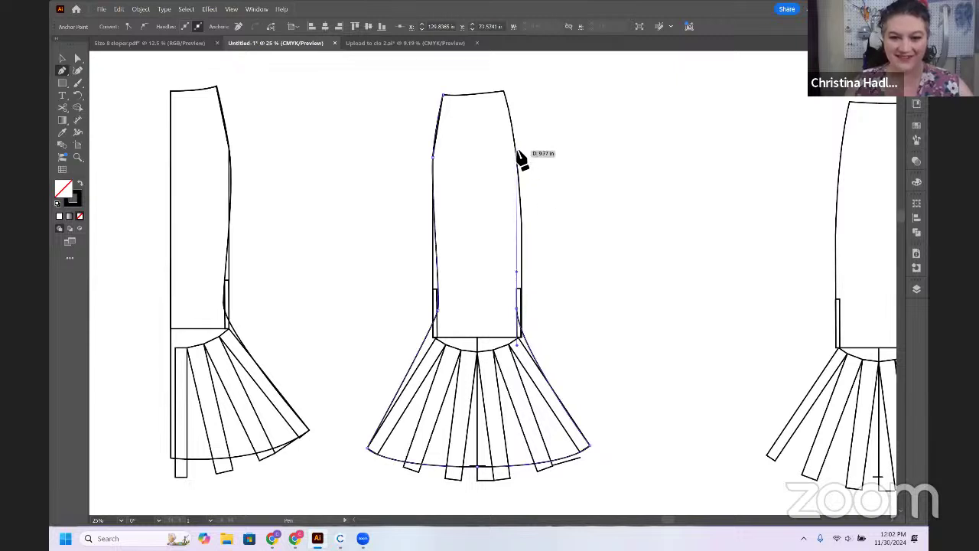
Carry the second panel's outline up over the hip to the waist corner and close it along the curved waistline at the starting corner
click(517, 144)
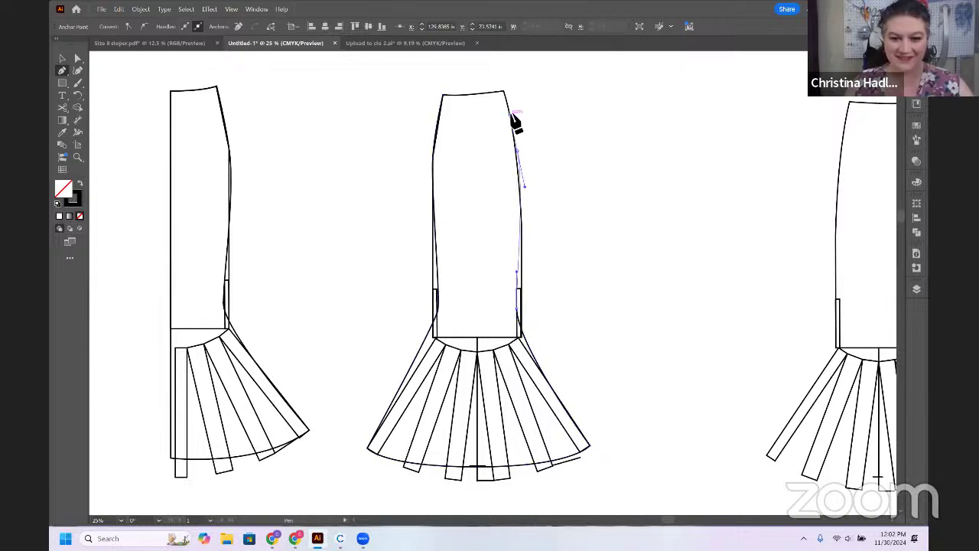
ctrl+click(510, 121)
click(504, 92)
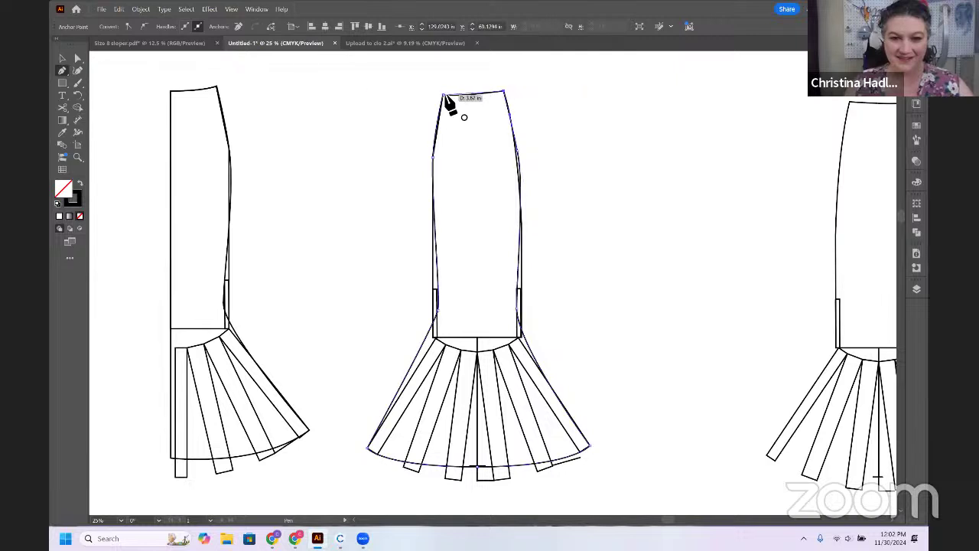
drag(416, 96, 415, 95)
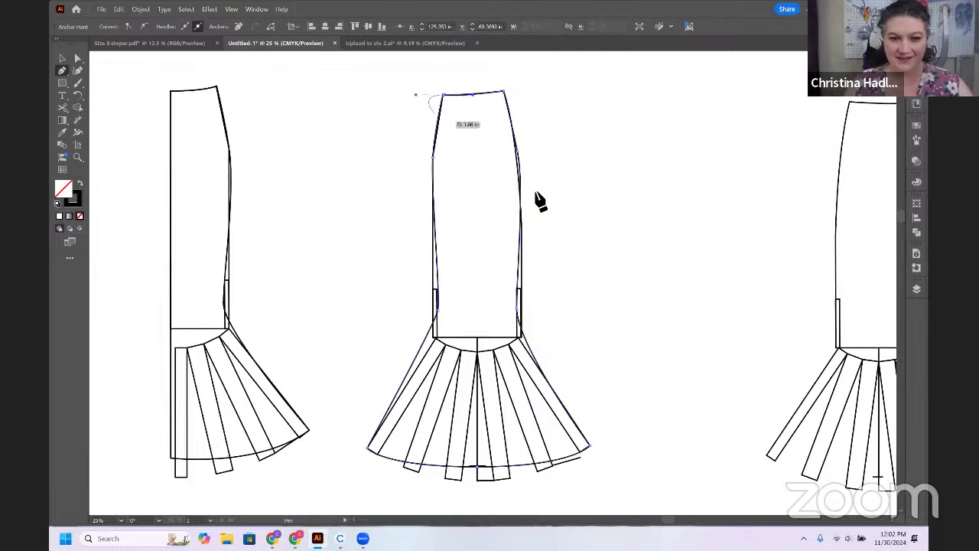
click(444, 94)
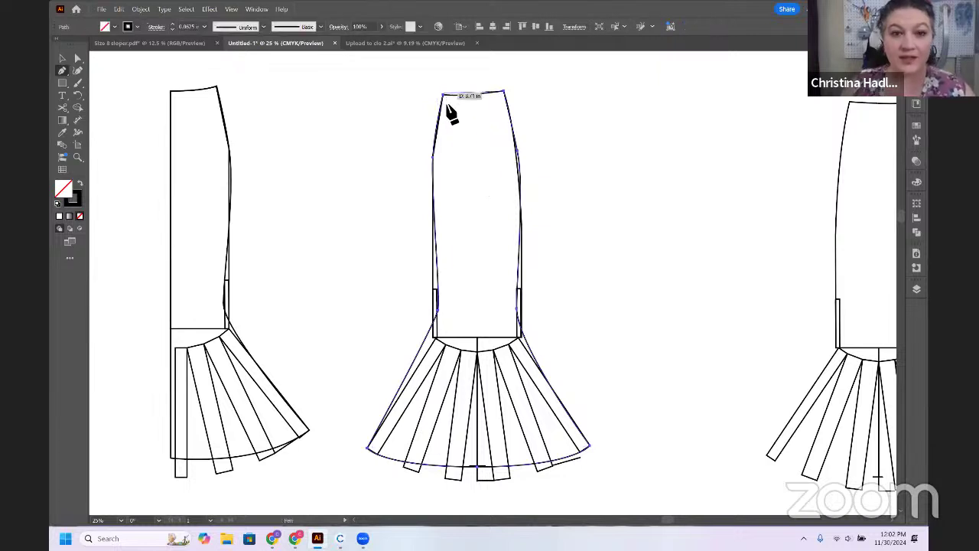
drag(443, 94, 405, 90)
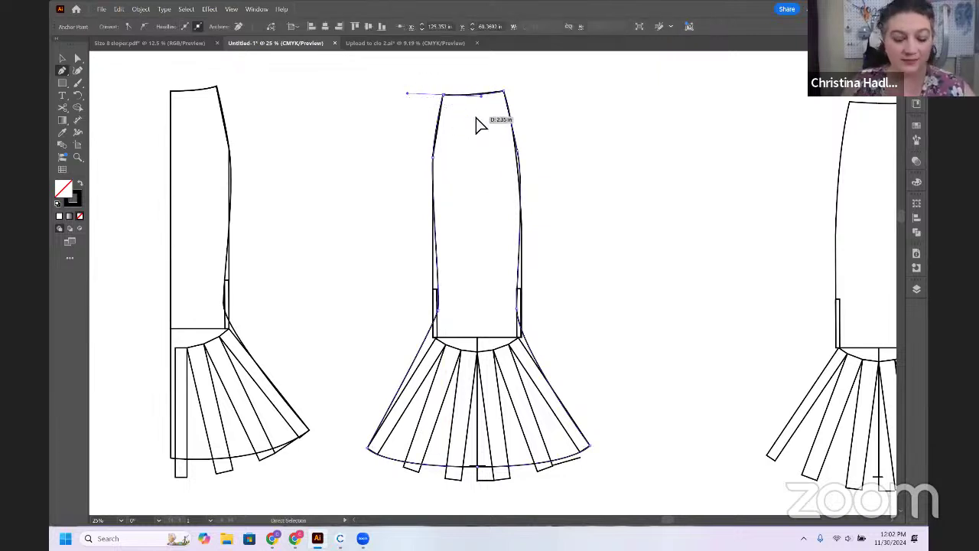
key(ctrl+z)
click(443, 95)
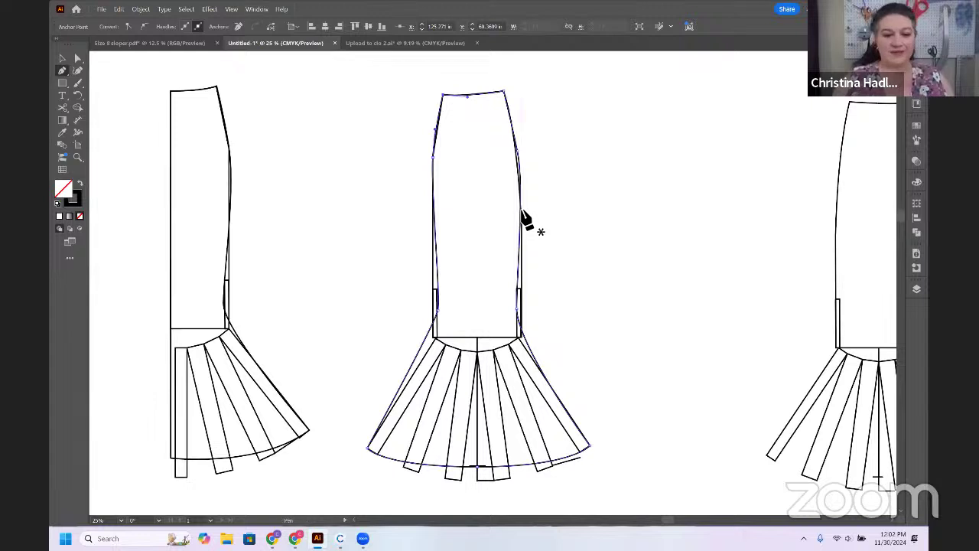
Start the third panel's Pen outline at one waist corner and trace the side past the hip and narrow guide to the outer flare corner
scroll(518, 237, down, 2)
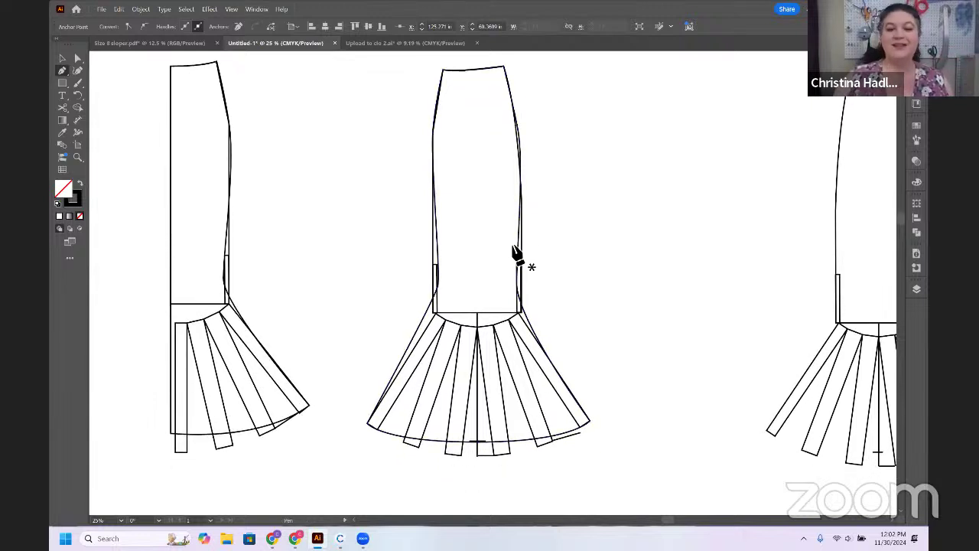
scroll(662, 312, right, 10)
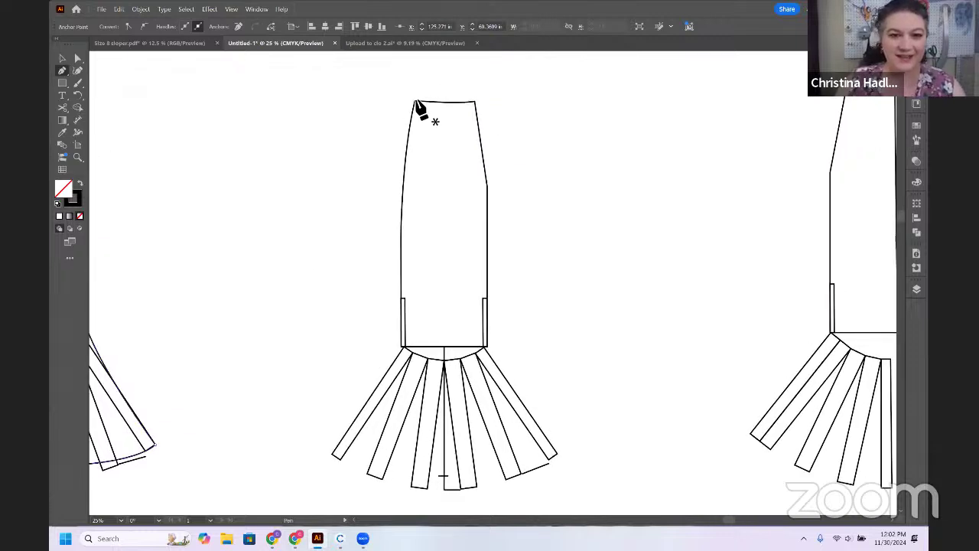
click(414, 101)
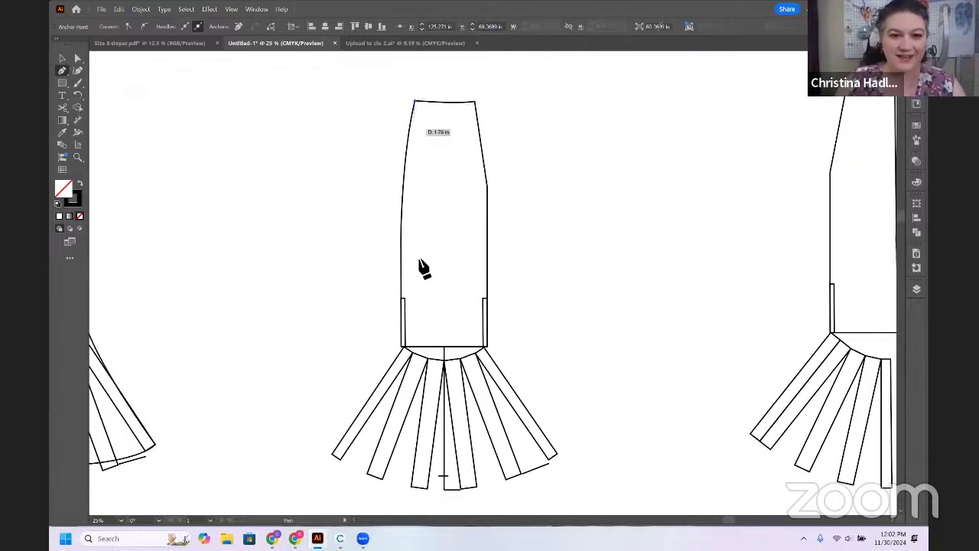
click(403, 184)
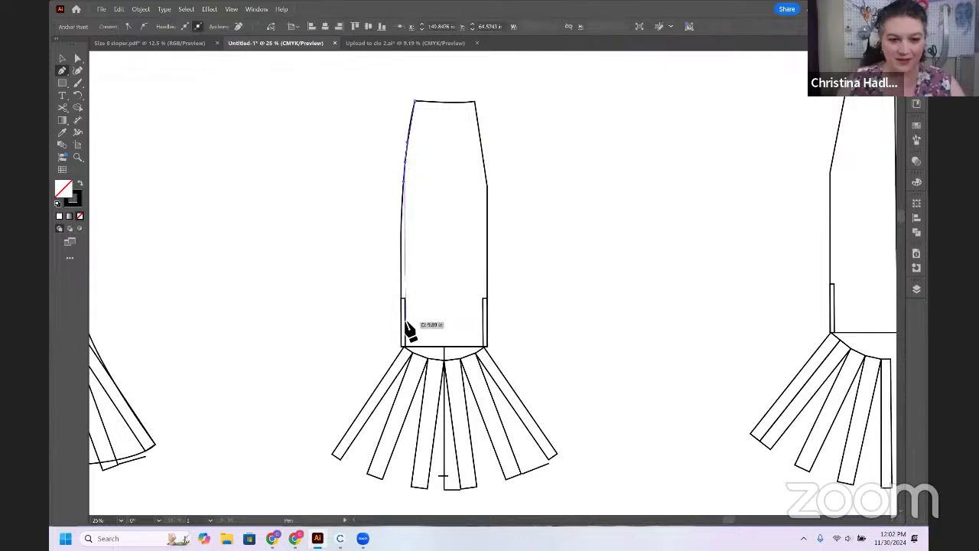
click(403, 323)
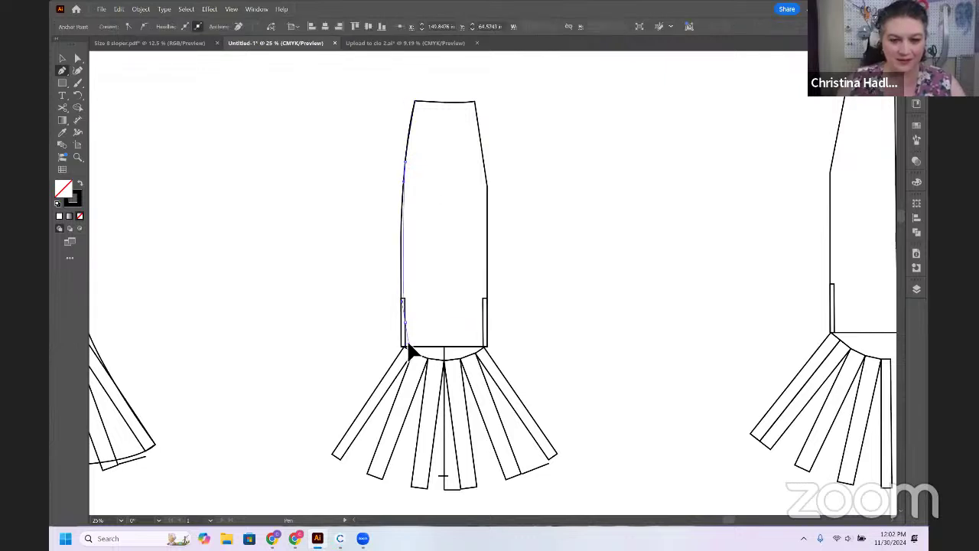
click(406, 348)
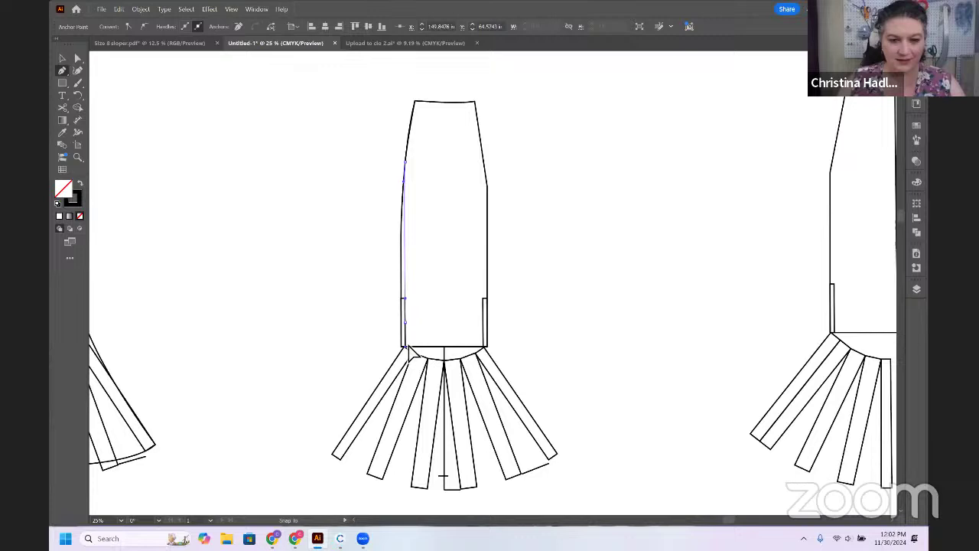
click(331, 457)
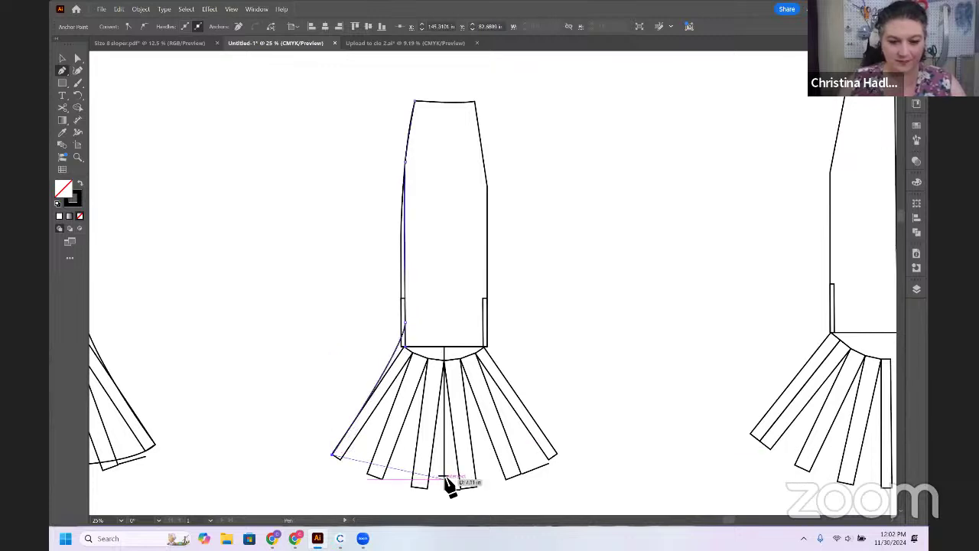
Curve the third panel's hem through the centre length mark to the opposite flare corner and bring the outline up to the other narrow guide
drag(446, 477, 533, 475)
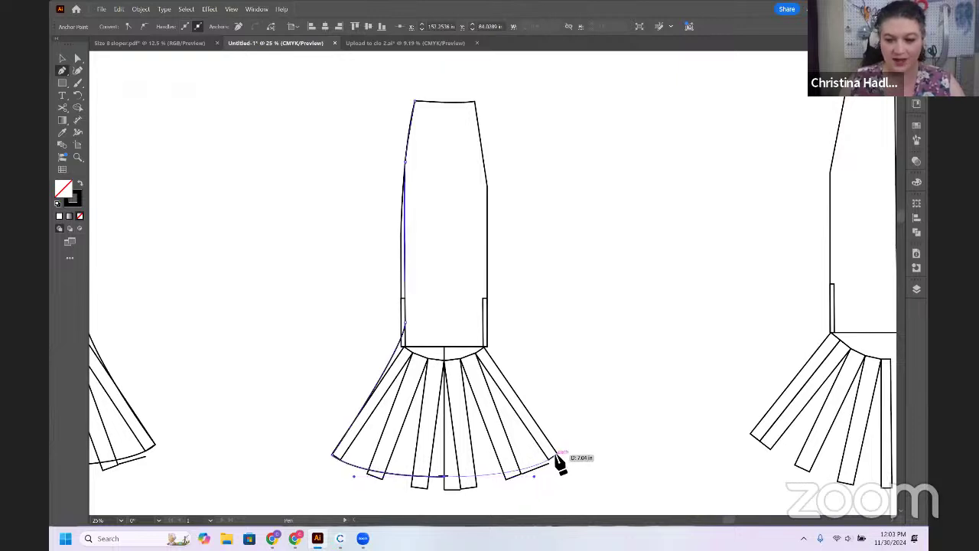
click(557, 453)
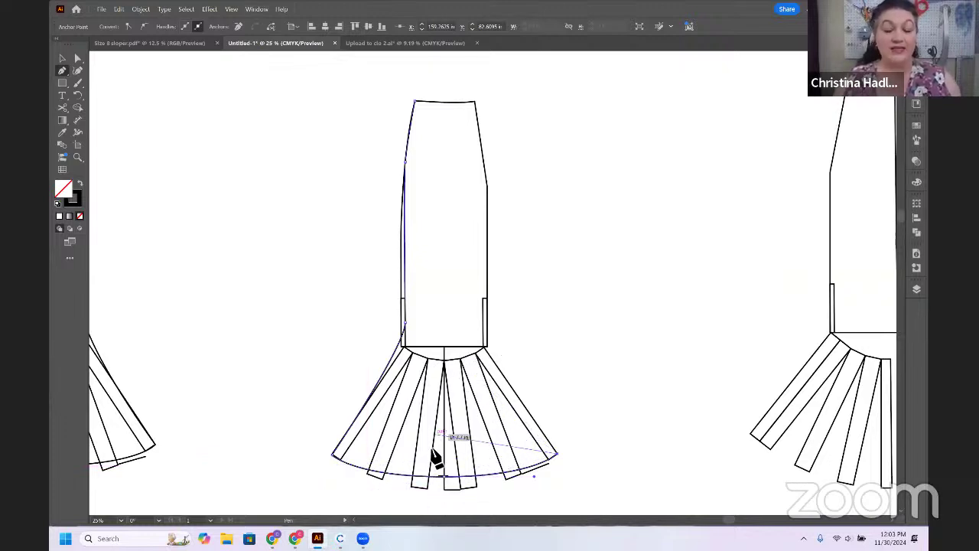
click(484, 323)
Carry the third panel's outline up through the hip point to the waist corner and close it along the curved waistline
drag(481, 281, 484, 158)
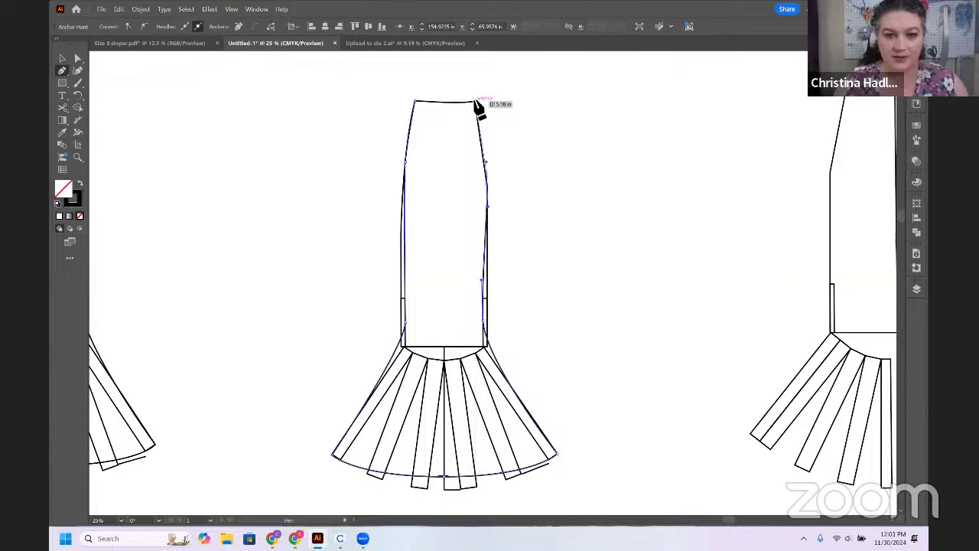
click(475, 101)
click(413, 101)
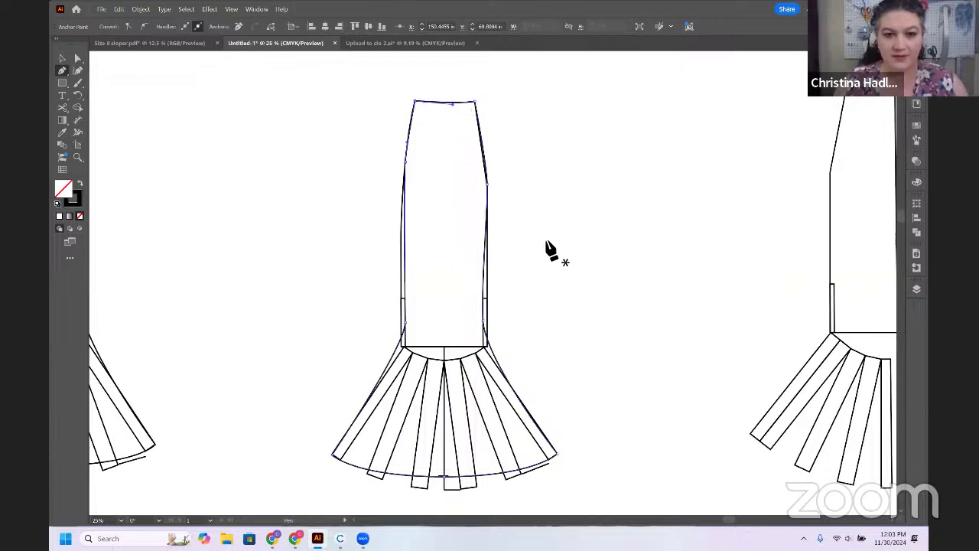
drag(551, 252, 262, 286)
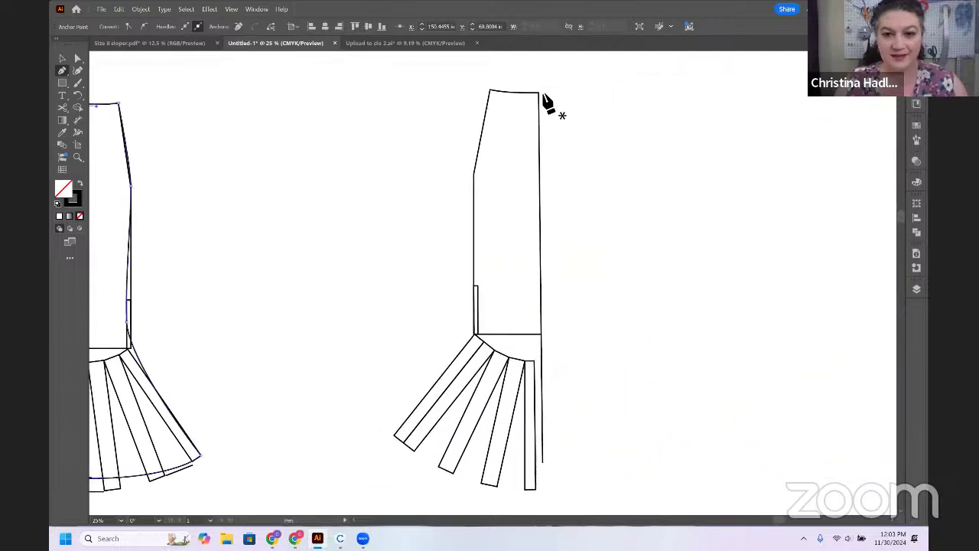
Start the last half panel's Pen outline at the straight-edge waist corner, trace down to the hem and curve it to the outer flare corner
click(537, 91)
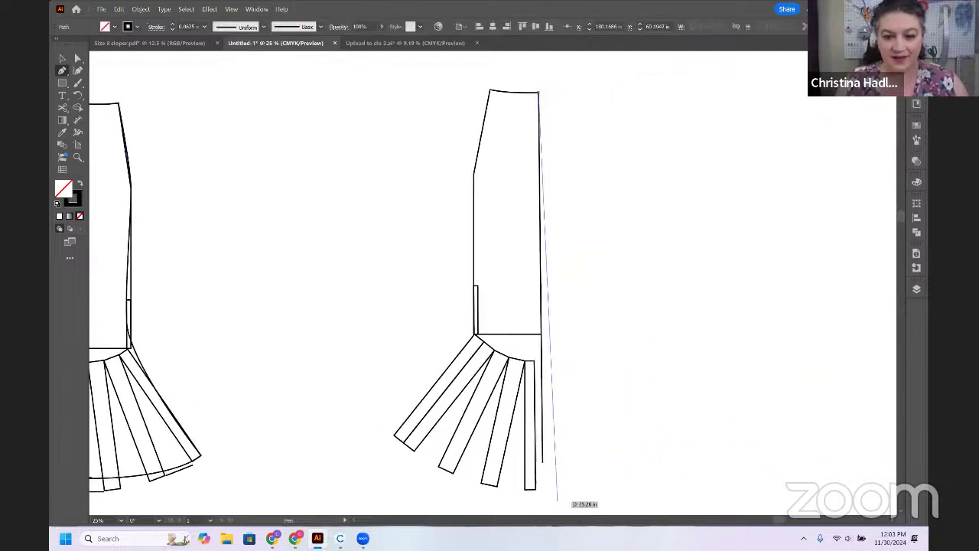
click(543, 461)
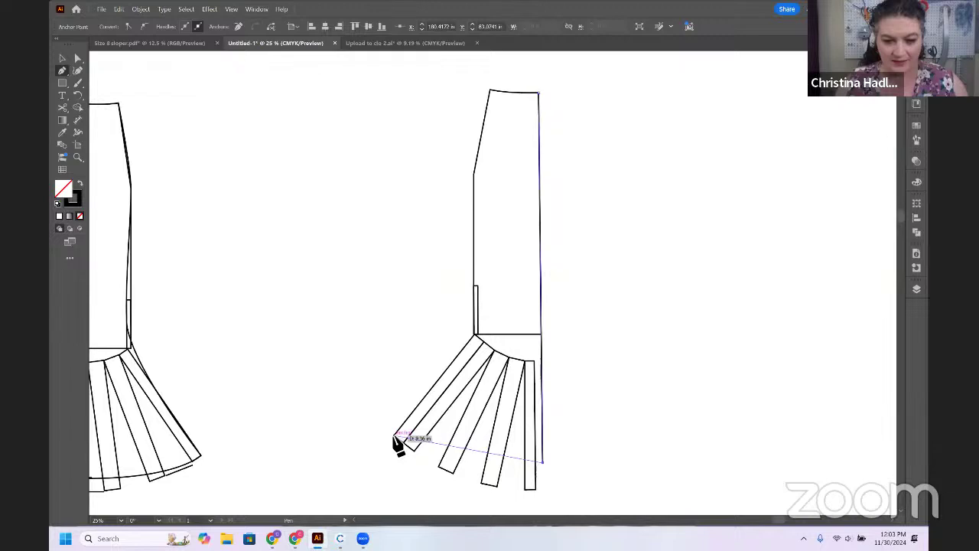
drag(394, 436, 339, 401)
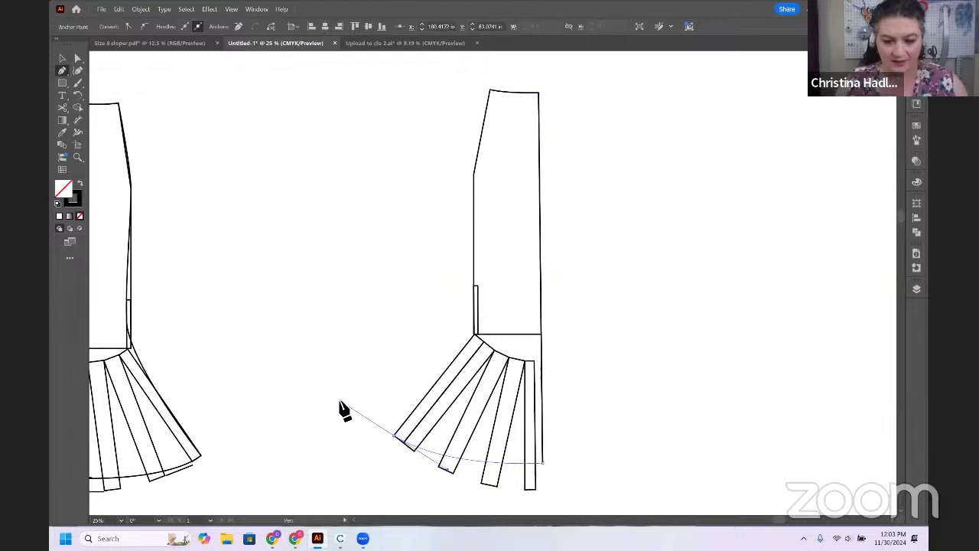
click(395, 438)
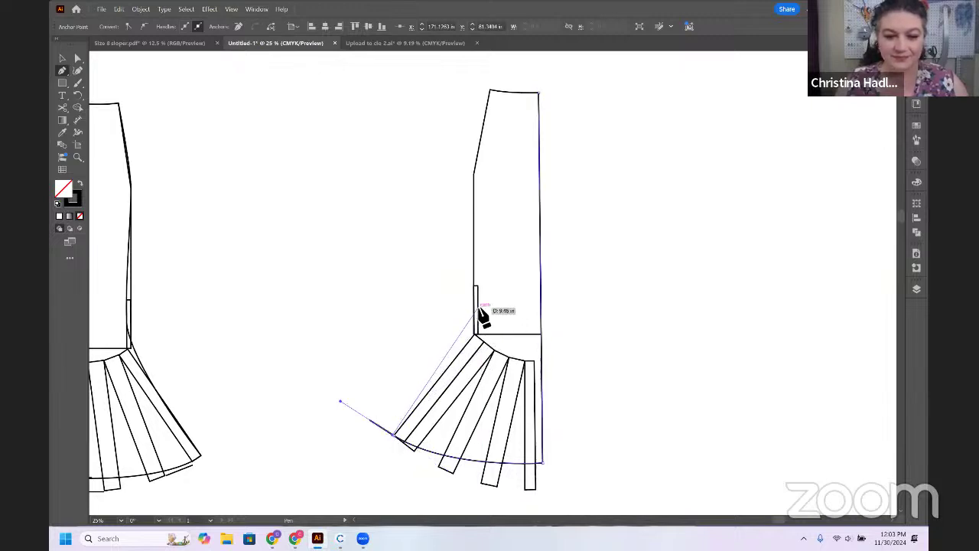
Carry the half panel's outline up past the narrow guide and hip to the waist corner and close it along the curved waistline
click(478, 307)
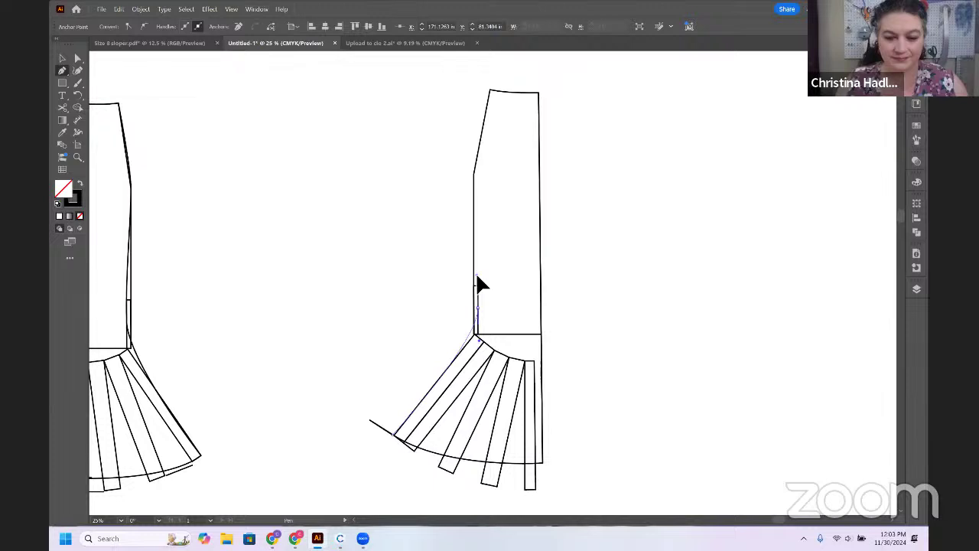
drag(476, 277, 479, 151)
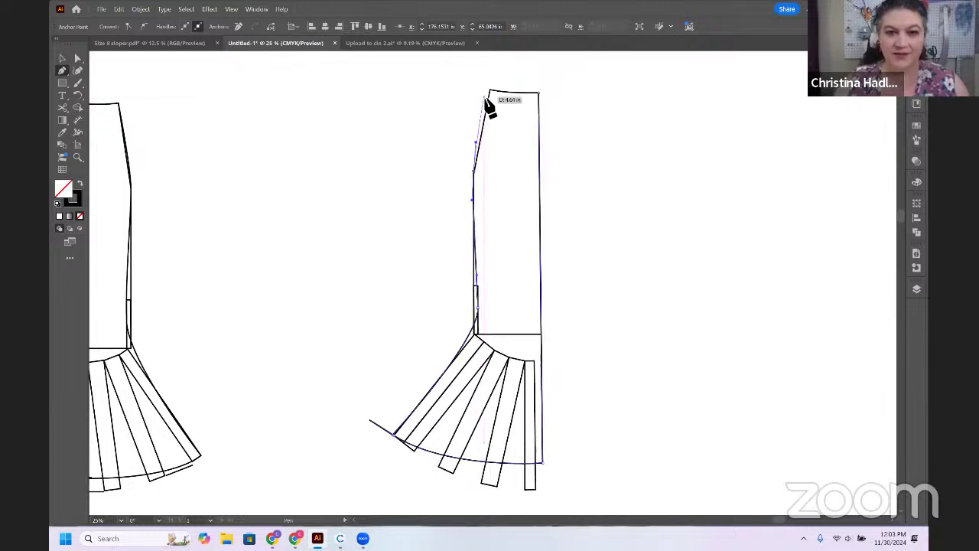
click(490, 91)
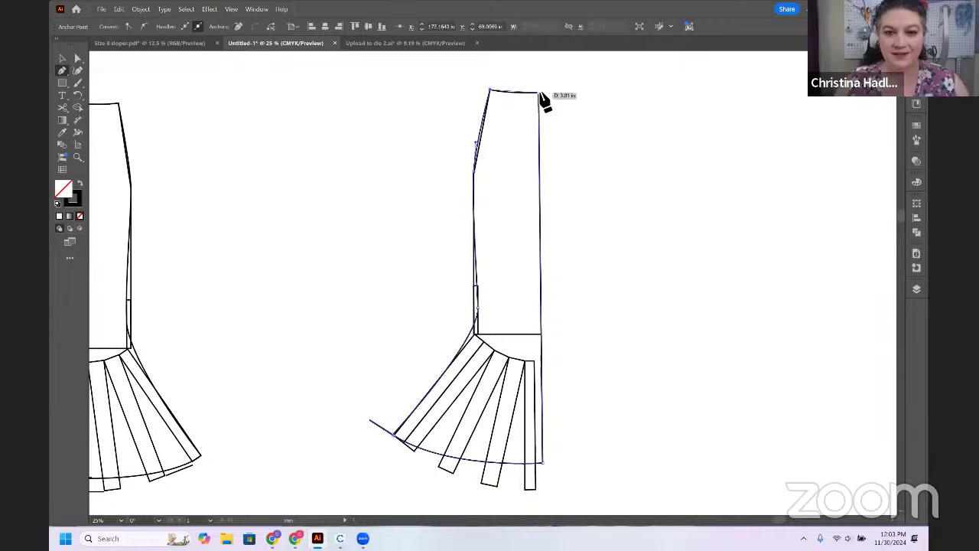
click(540, 93)
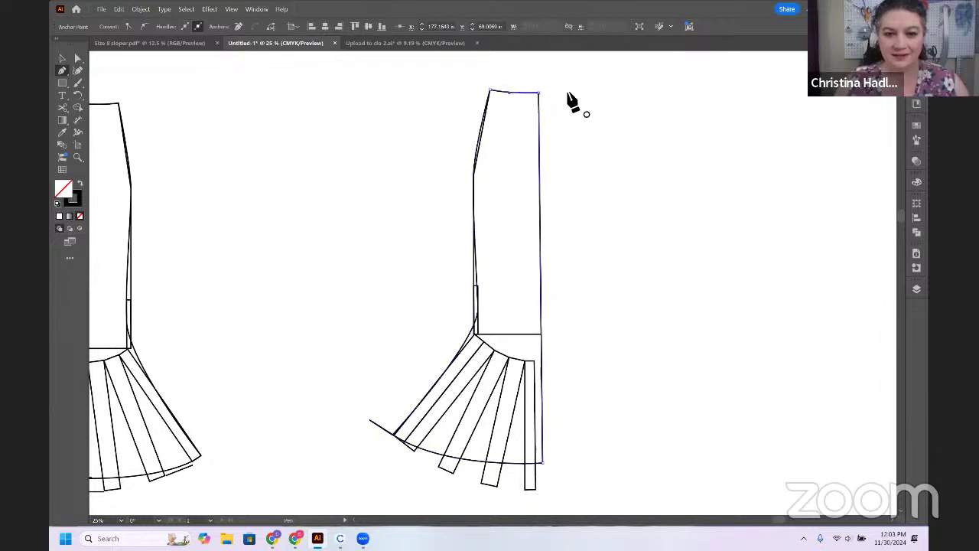
Hide Layer 1 so only the traced panel outlines on Layer 4 show, and clear the selection
key(ctrl+minus)
key(ctrl+minus)
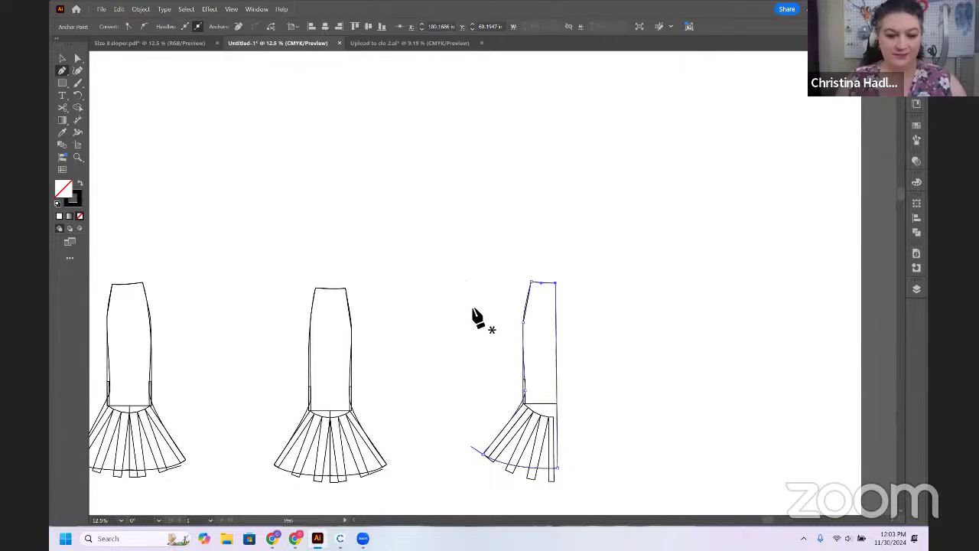
drag(475, 314, 698, 226)
click(916, 289)
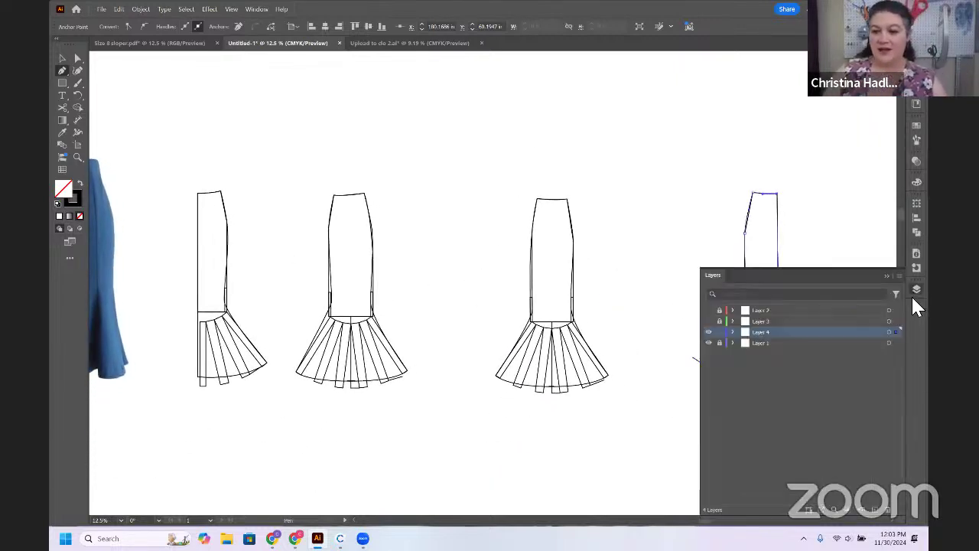
click(709, 343)
drag(640, 352, 515, 263)
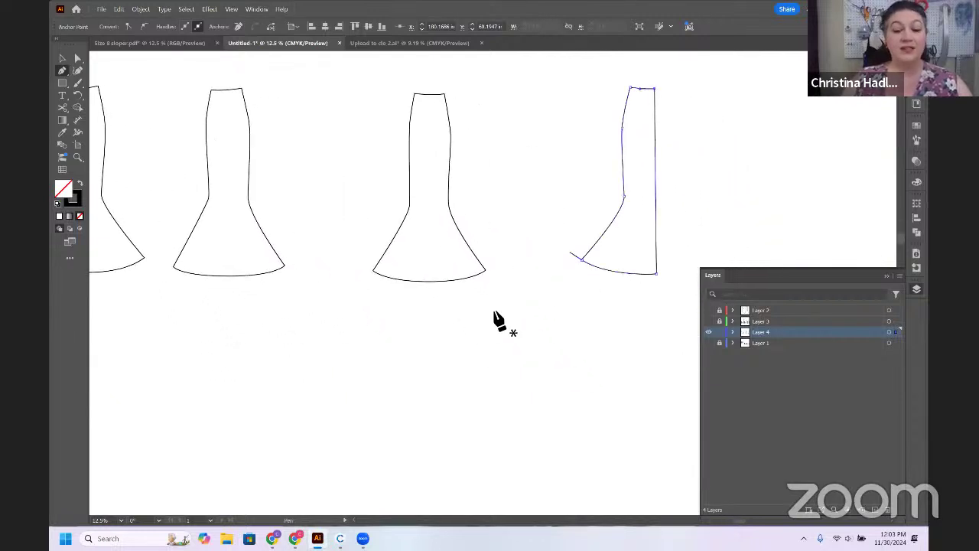
key(v)
click(463, 356)
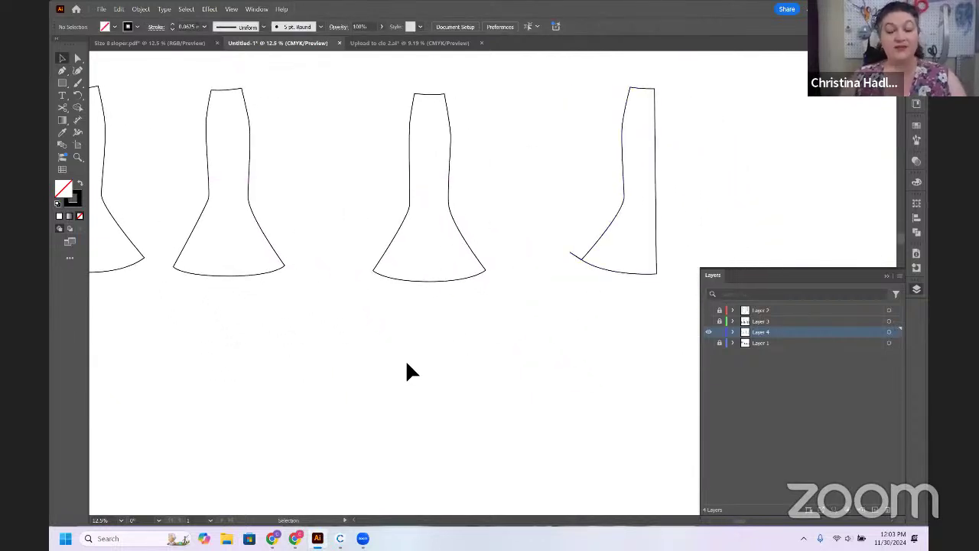
drag(406, 364, 461, 376)
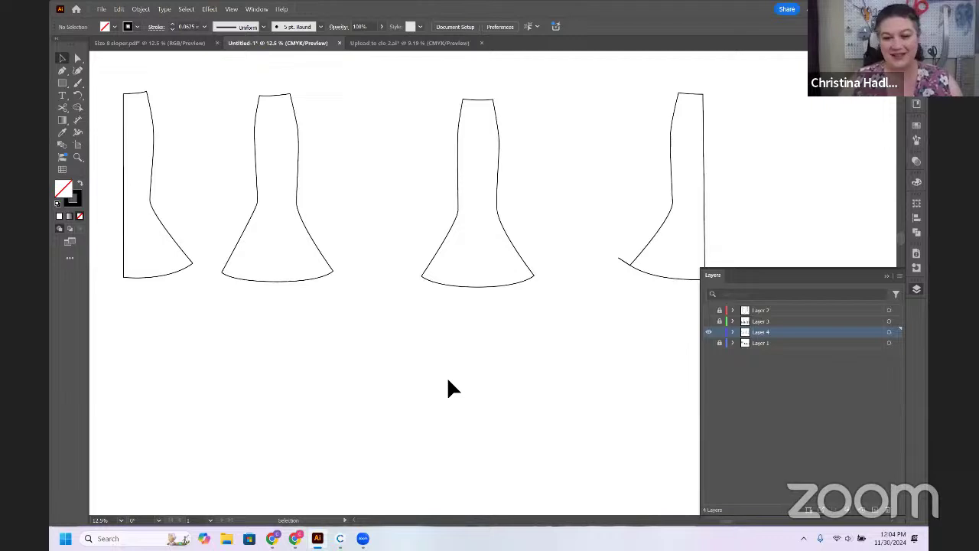
Delete the extra anchor point behind the stray spike at the last half panel's outer hem corner
click(610, 262)
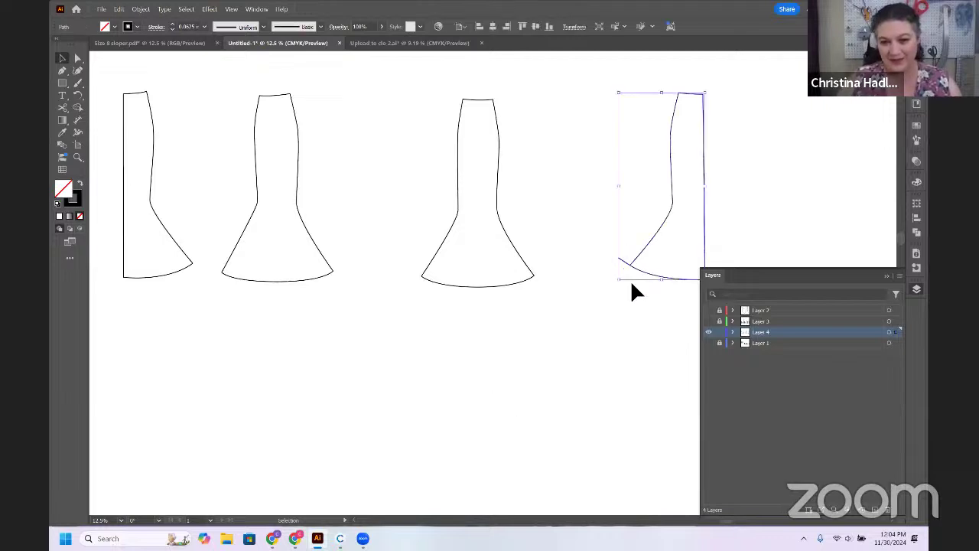
click(627, 260)
click(626, 262)
key(a)
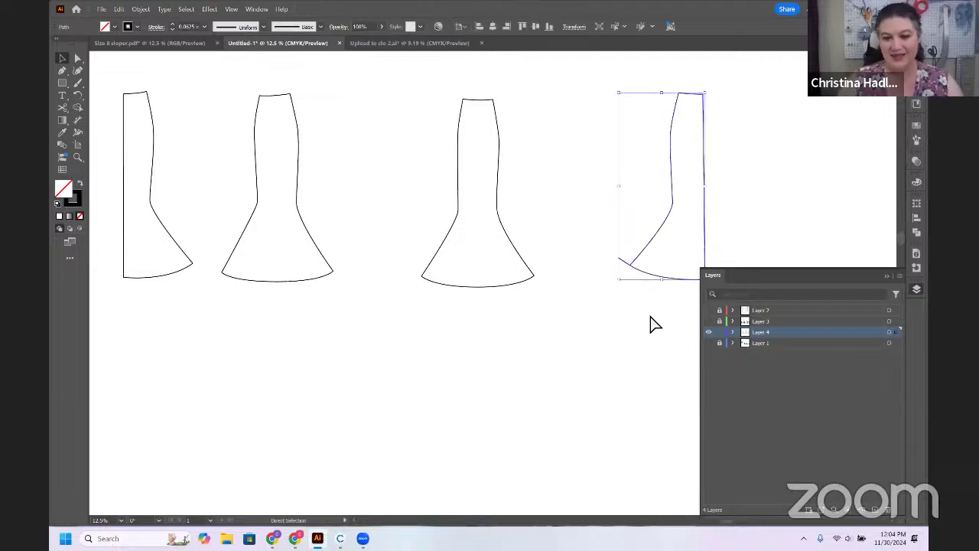
key(ctrl+equal)
key(ctrl+equal)
key(ctrl+equal)
scroll(614, 234, down, 8)
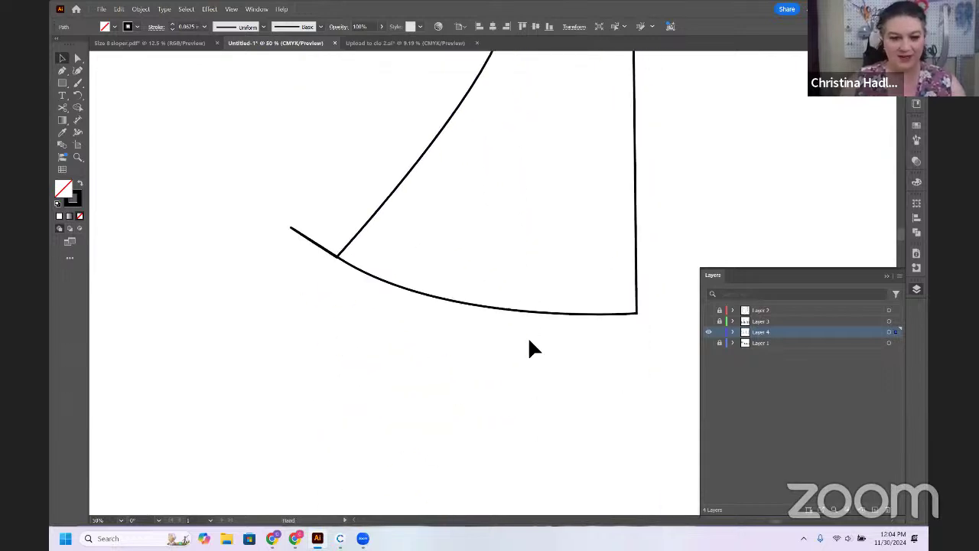
key(v)
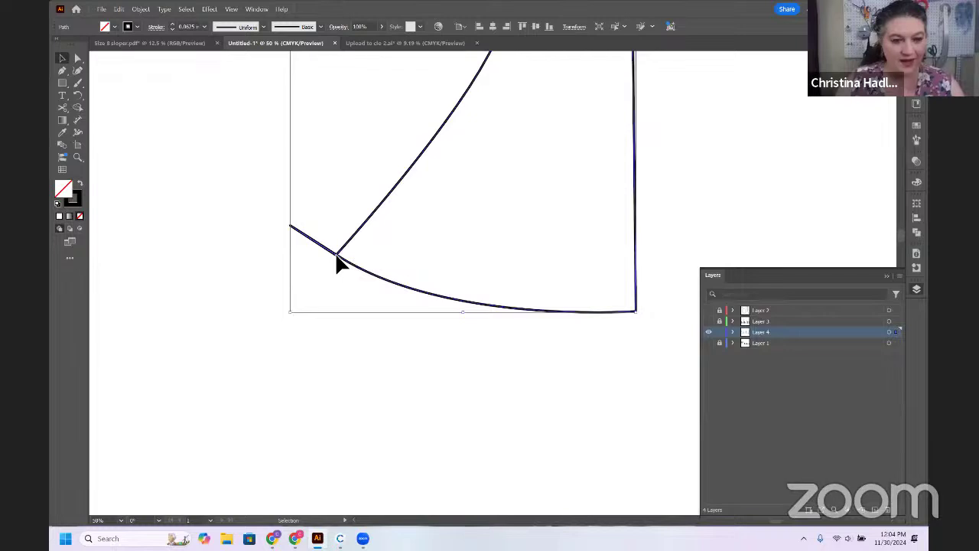
click(332, 280)
key(ctrl+equal)
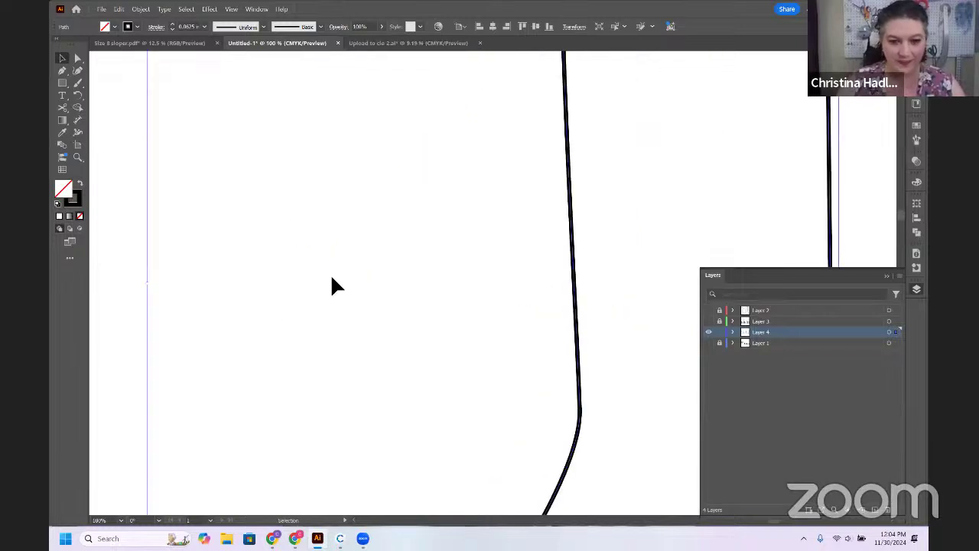
drag(439, 422, 543, 100)
scroll(380, 275, down, 3)
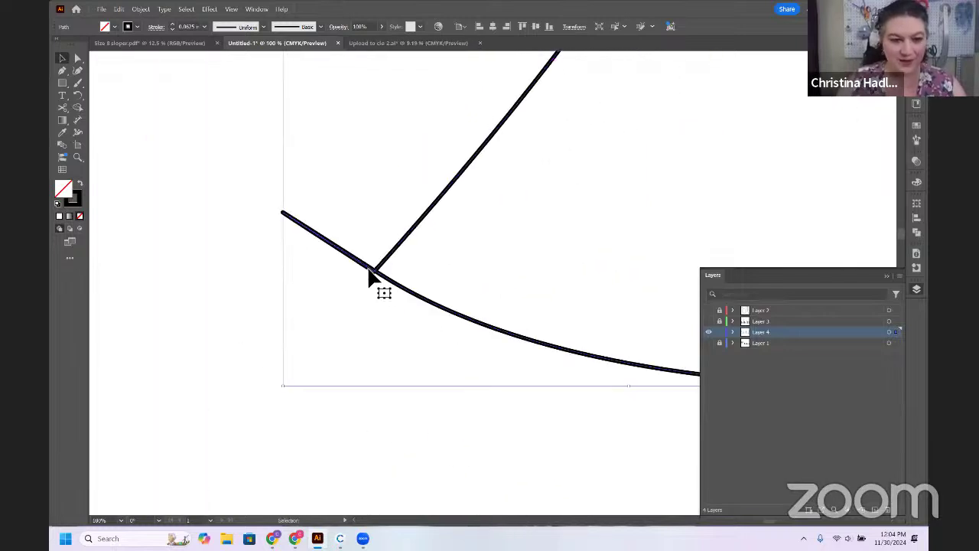
click(380, 287)
key(a)
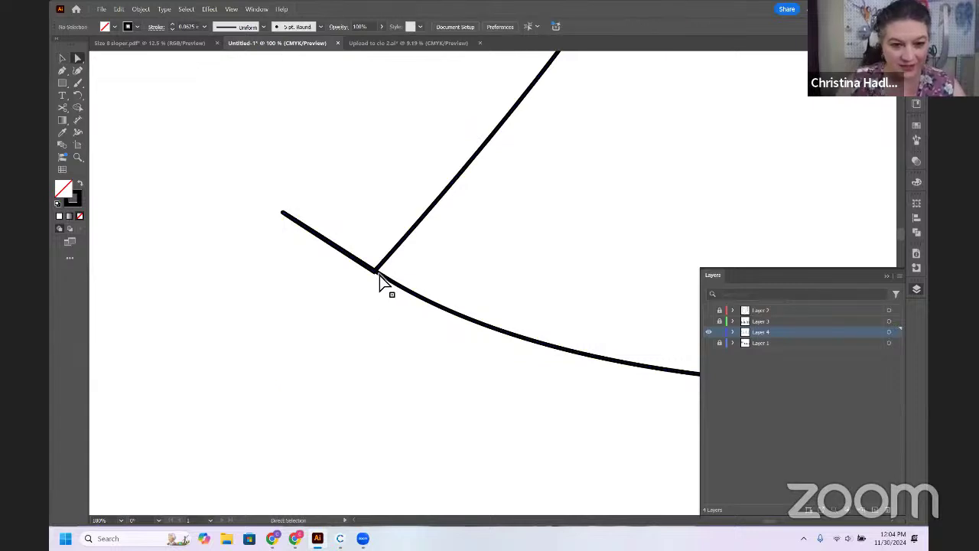
click(374, 273)
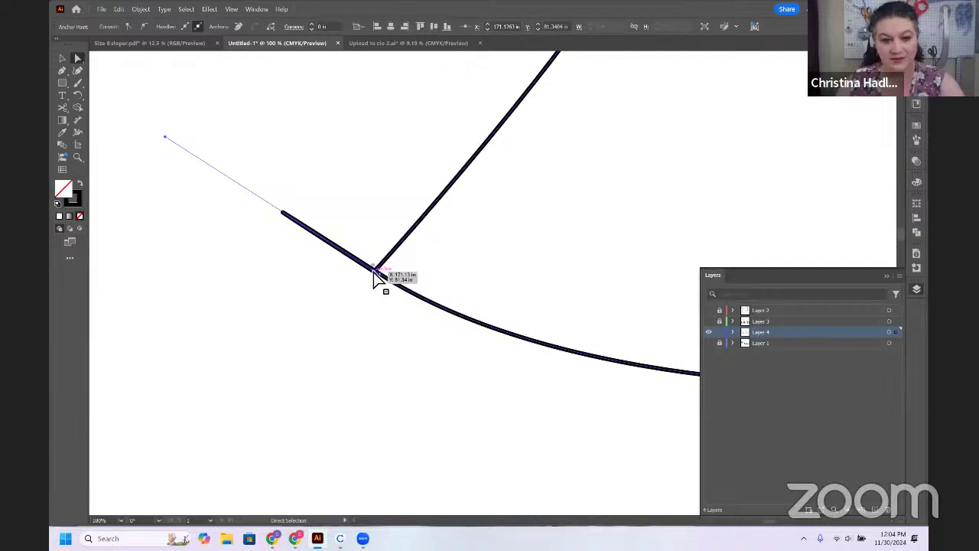
key(minus)
click(373, 270)
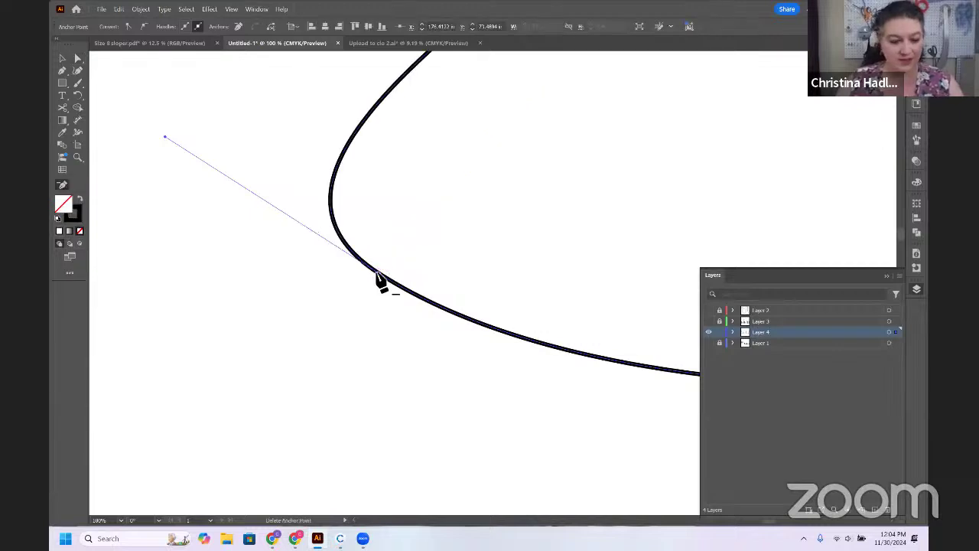
Retract the leftover direction handle into the hem corner anchor to form a sharp corner, and deselect the panel
key(a)
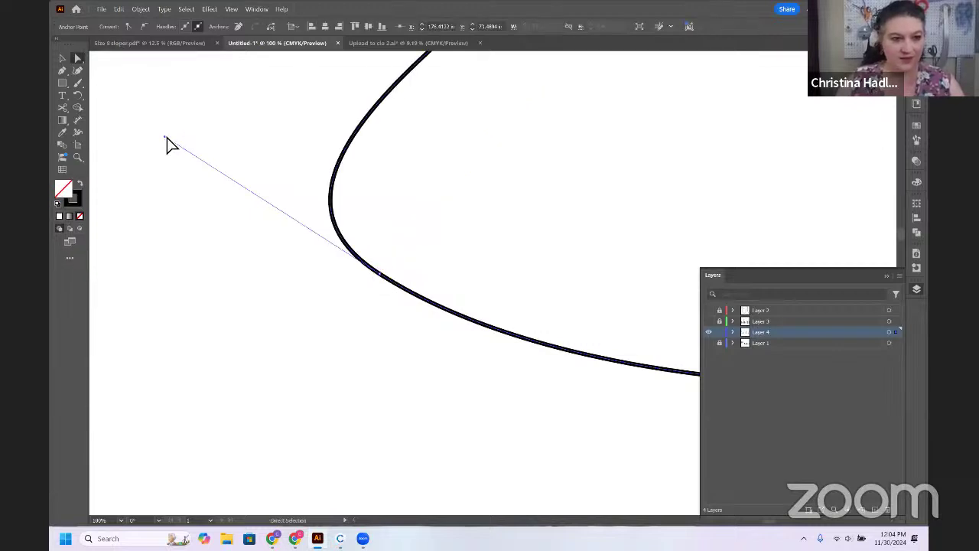
drag(166, 141, 383, 276)
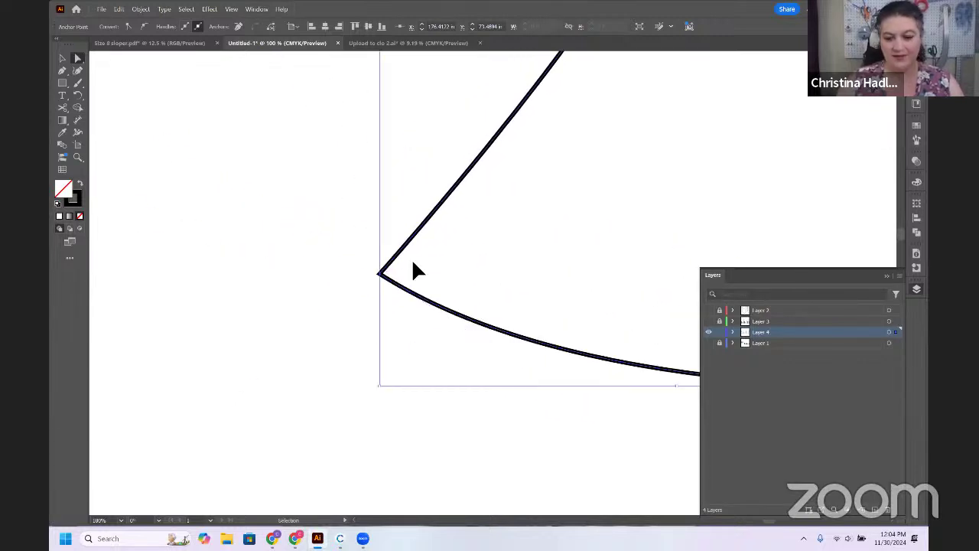
key(ctrl+minus)
key(ctrl+minus)
key(ctrl+minus)
key(ctrl+minus)
key(ctrl+minus)
key(ctrl+minus)
key(ctrl+minus)
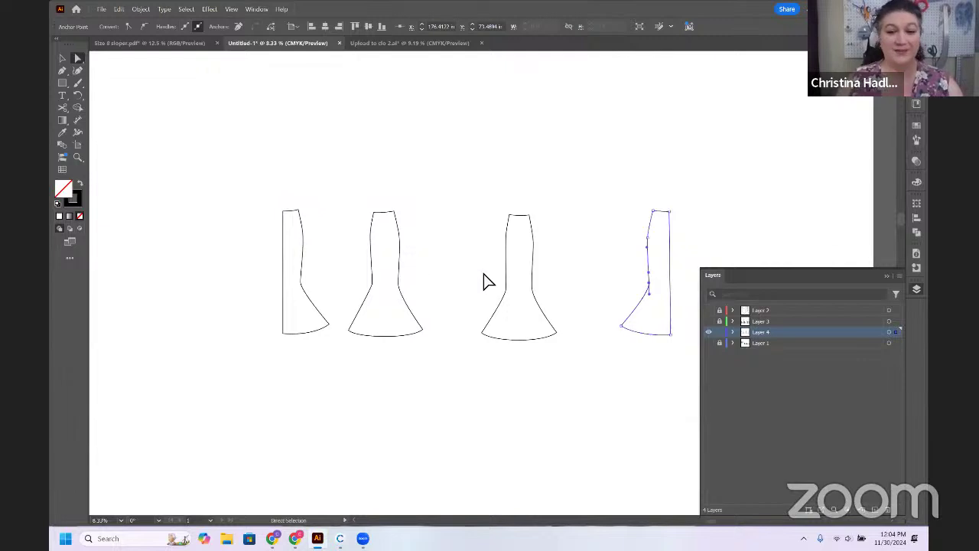
click(442, 241)
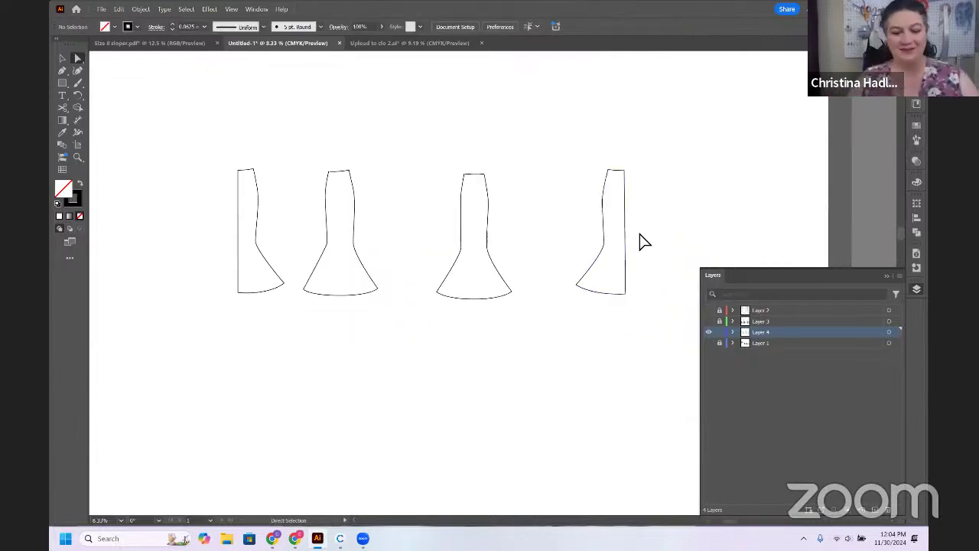
Copy all four traced panels and paste them into the Upload to clo 2.ai document
drag(220, 322, 222, 324)
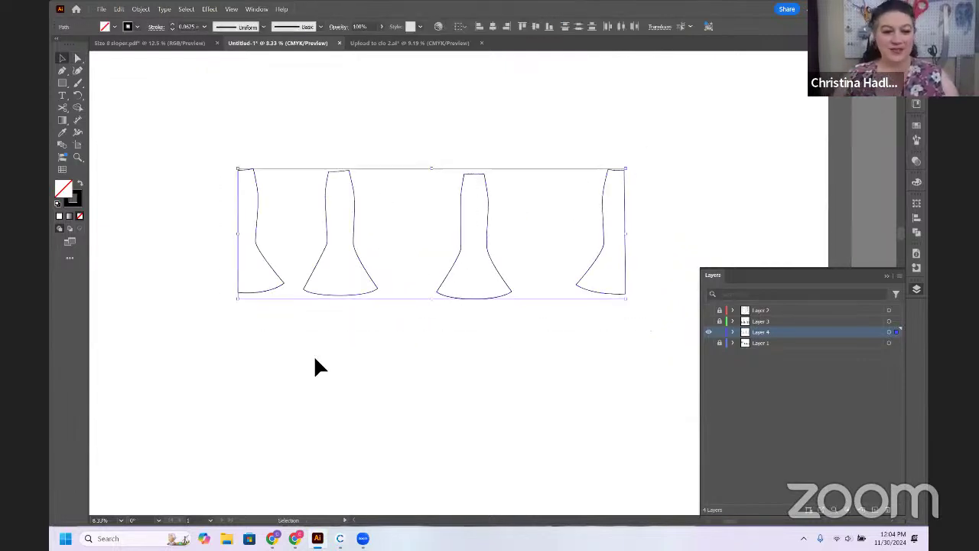
key(ctrl+c)
click(372, 43)
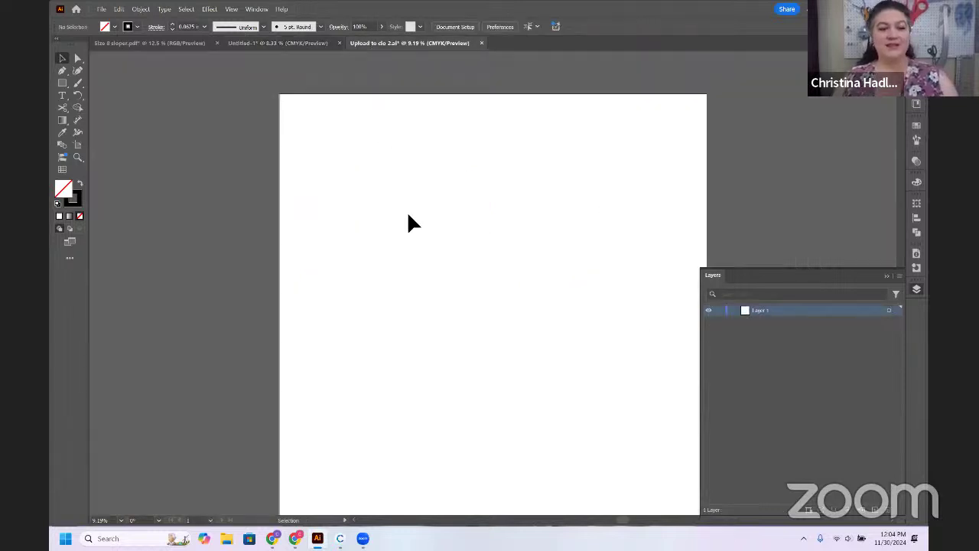
key(ctrl+v)
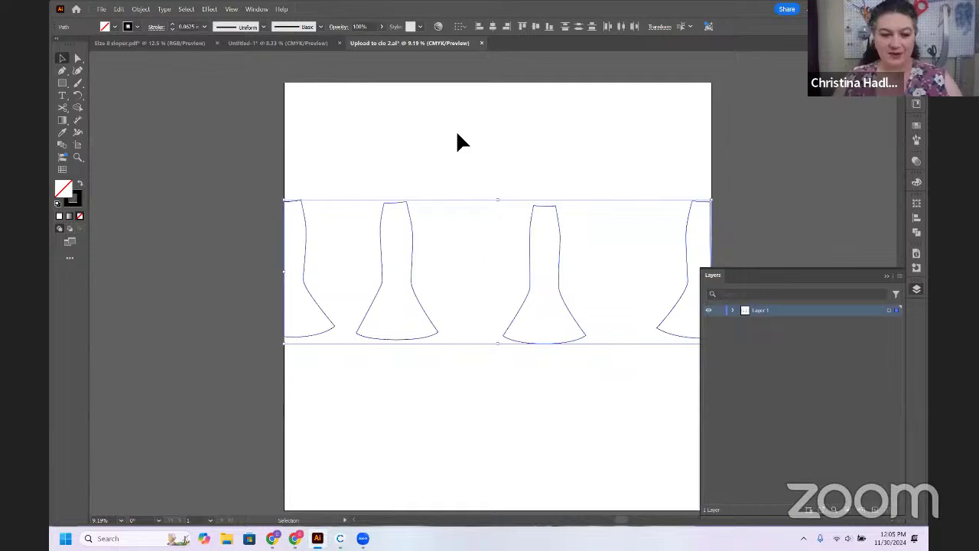
Move the first half panel and the adjacent full panel up and inward from the artboard's edge, undoing any stray move
drag(457, 143, 222, 375)
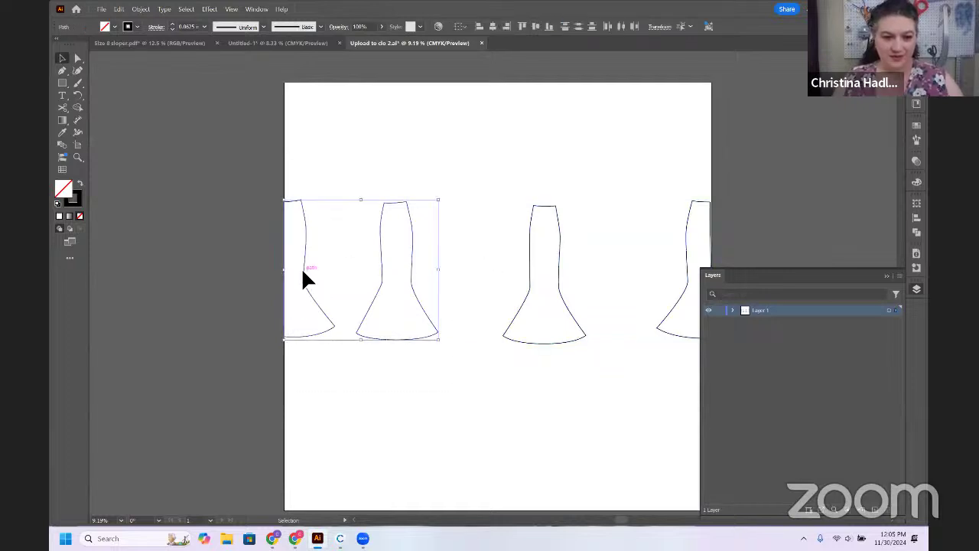
drag(301, 268, 326, 218)
drag(481, 352, 546, 234)
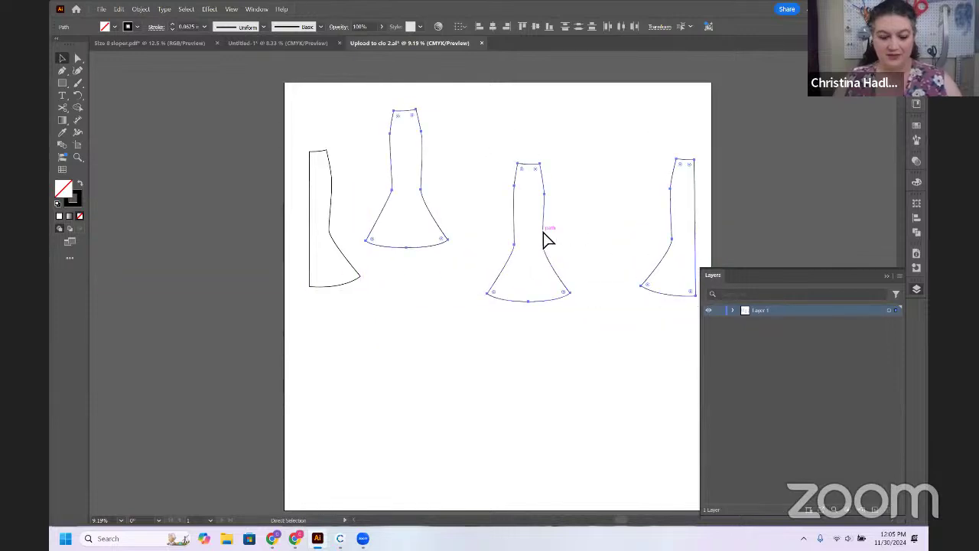
key(ctrl+z)
Move the other two panels up into the same row and closer together, placing the last half panel beside the third panel
drag(769, 172, 507, 377)
drag(532, 283, 527, 229)
drag(656, 125, 592, 295)
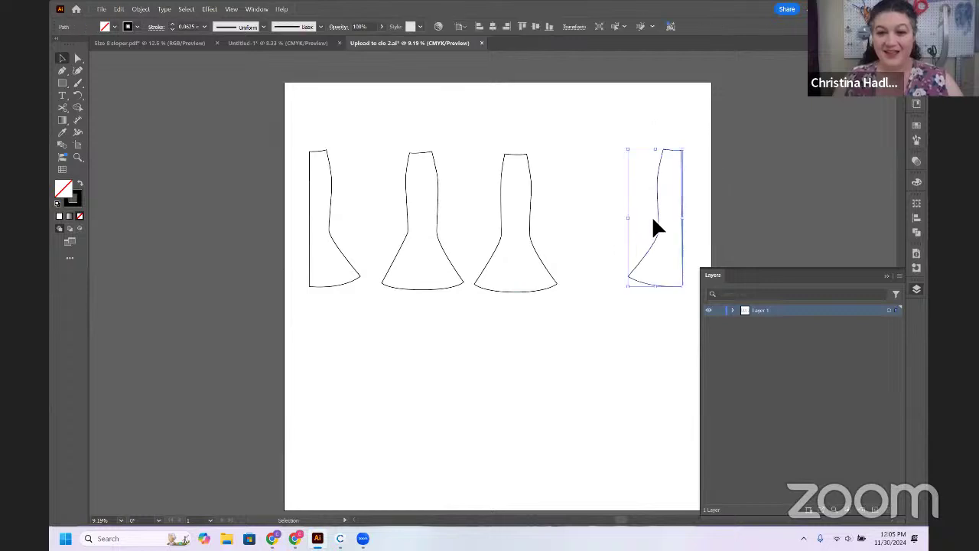
drag(659, 228, 611, 233)
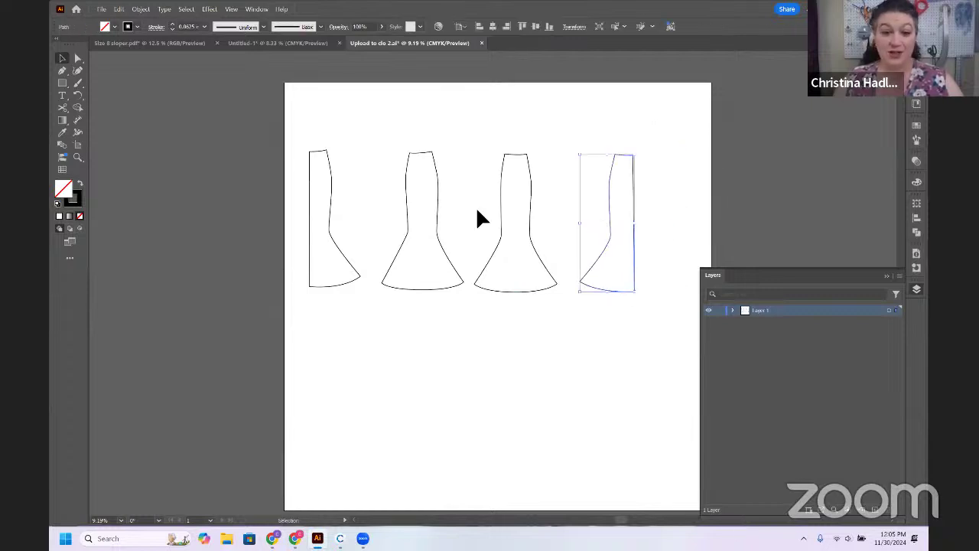
click(461, 235)
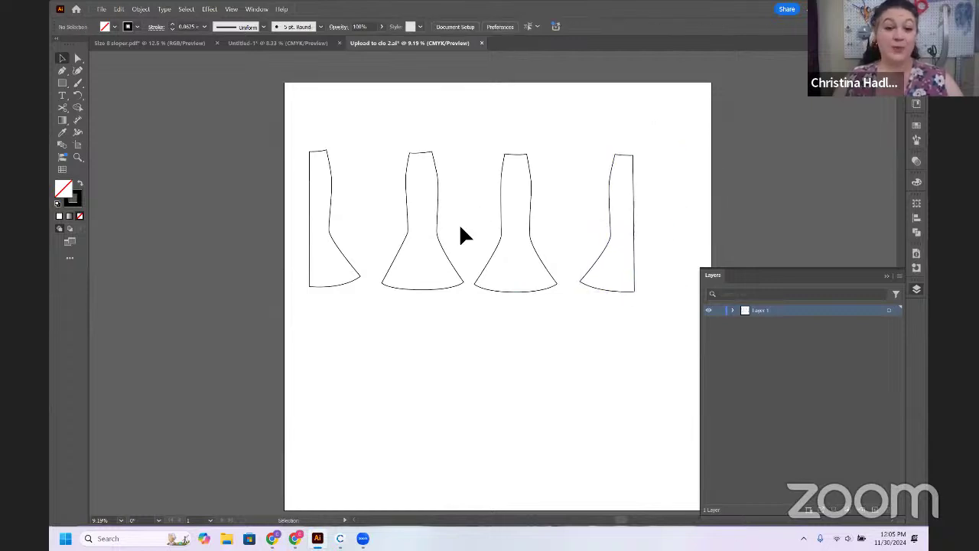
Add a small square between the first half panel and the adjacent full panel, near their top edges, and deselect it
click(359, 160)
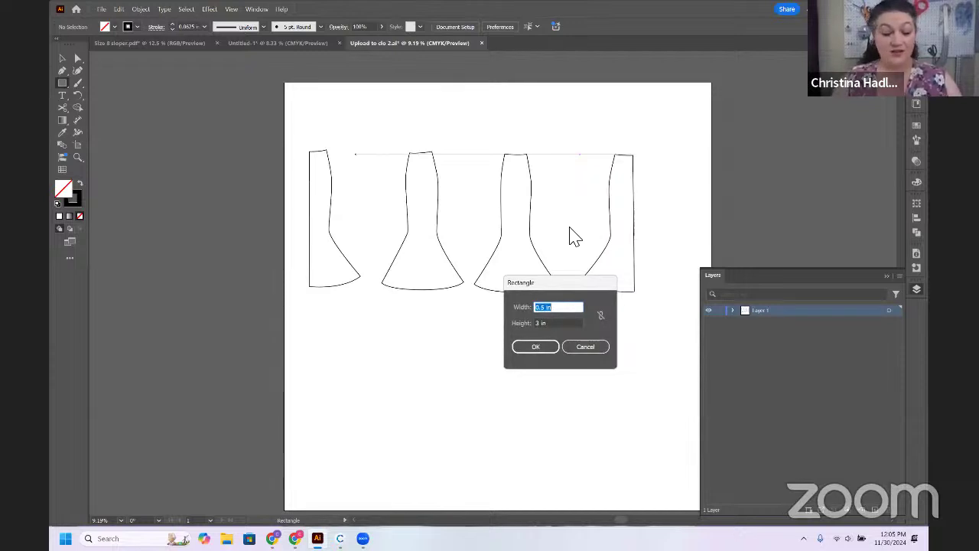
key(Tab)
key(Tab)
key(Return)
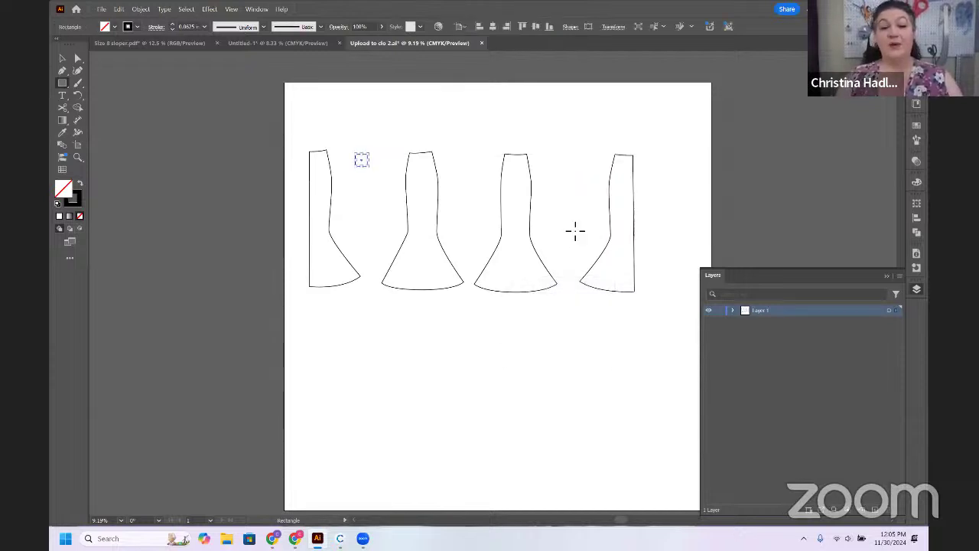
key(v)
click(557, 383)
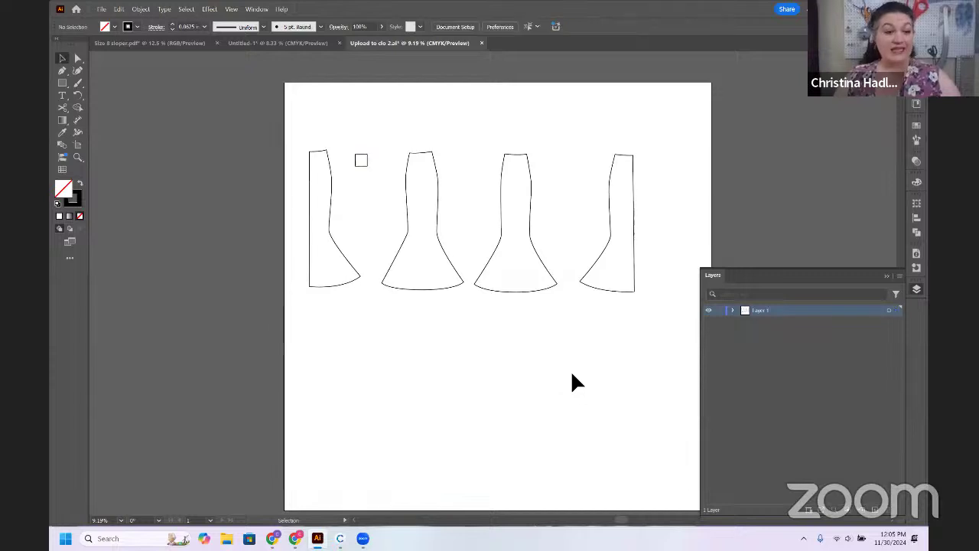
Start saving the document under the name Upload to clo 3.ai, replacing the existing file
click(100, 11)
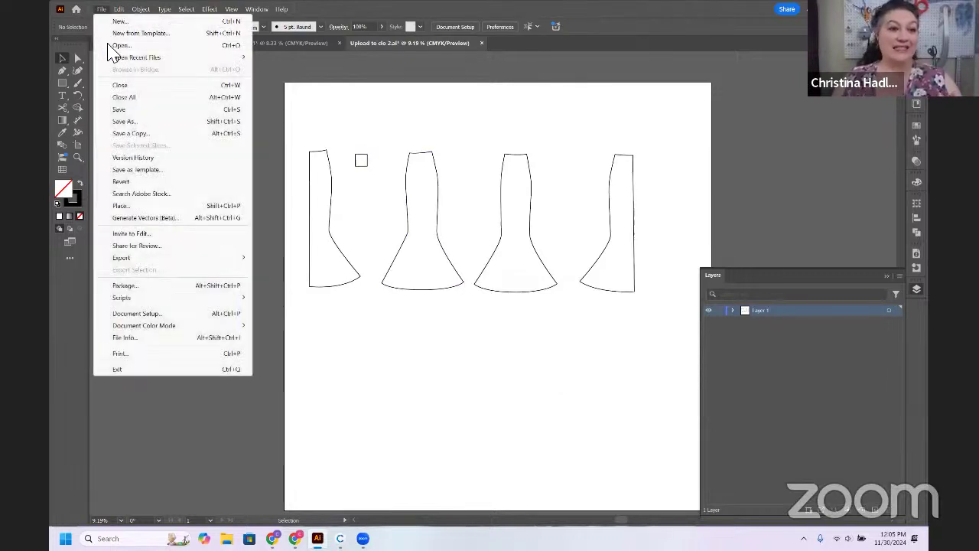
click(142, 121)
click(530, 364)
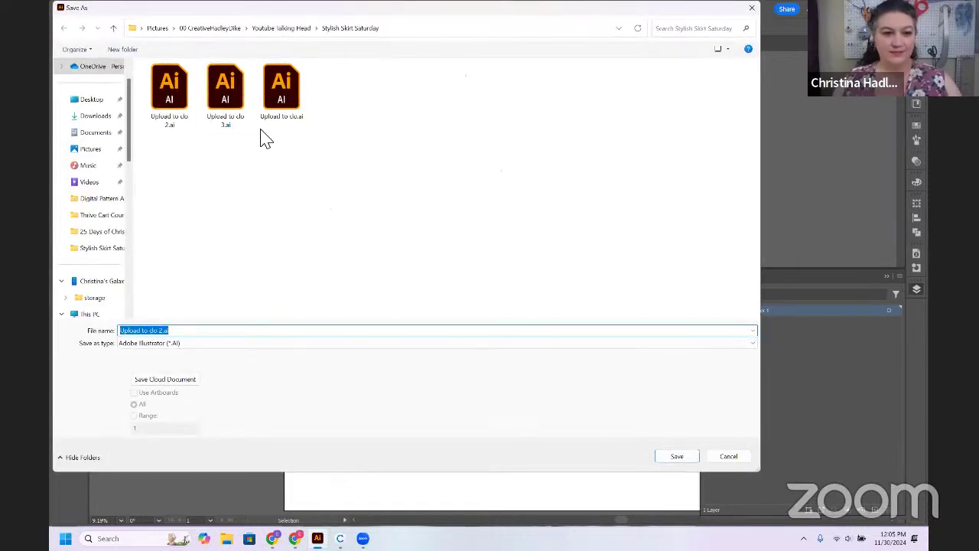
click(227, 96)
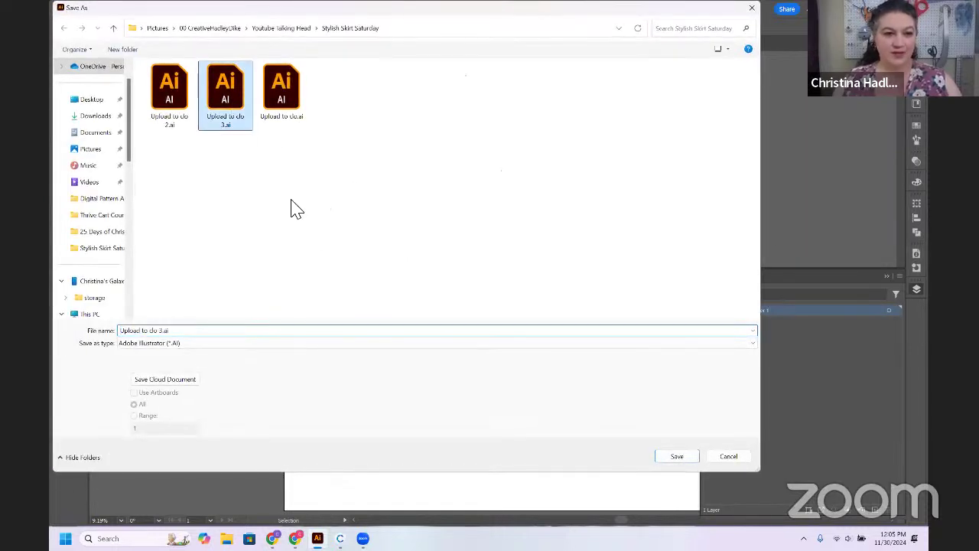
click(680, 457)
click(526, 310)
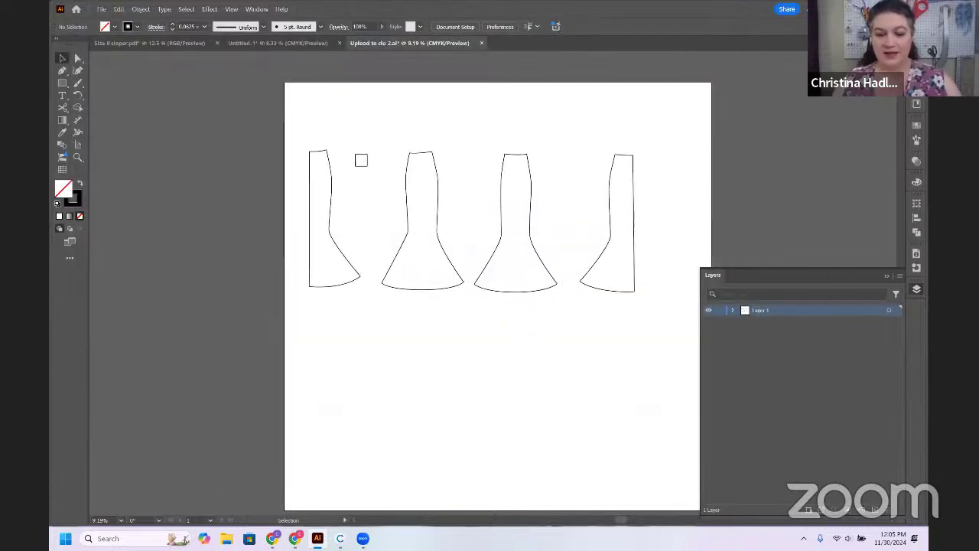
Switch to CLO and try to add Upload to clo 3.ai through the AI/PDF import with Auto Scale and Import as Baselines
click(340, 537)
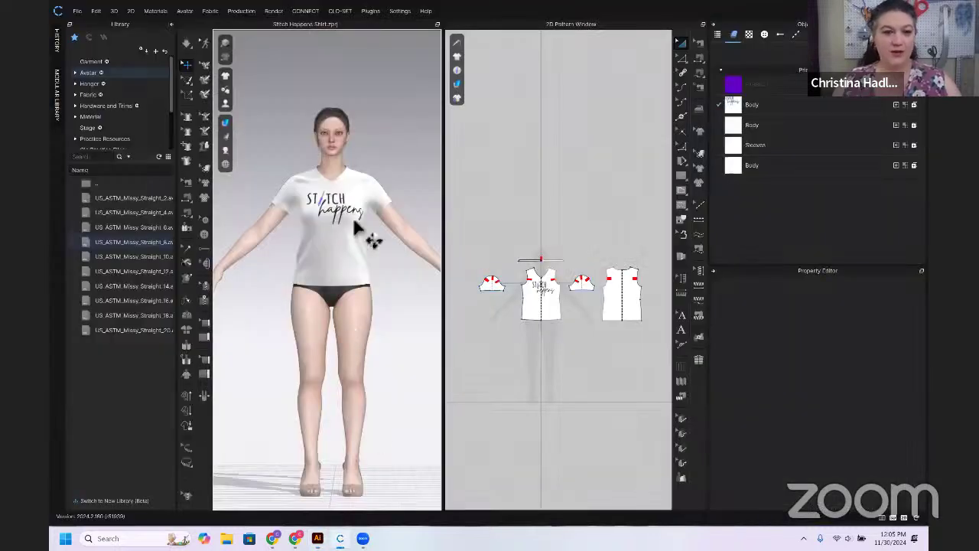
click(75, 12)
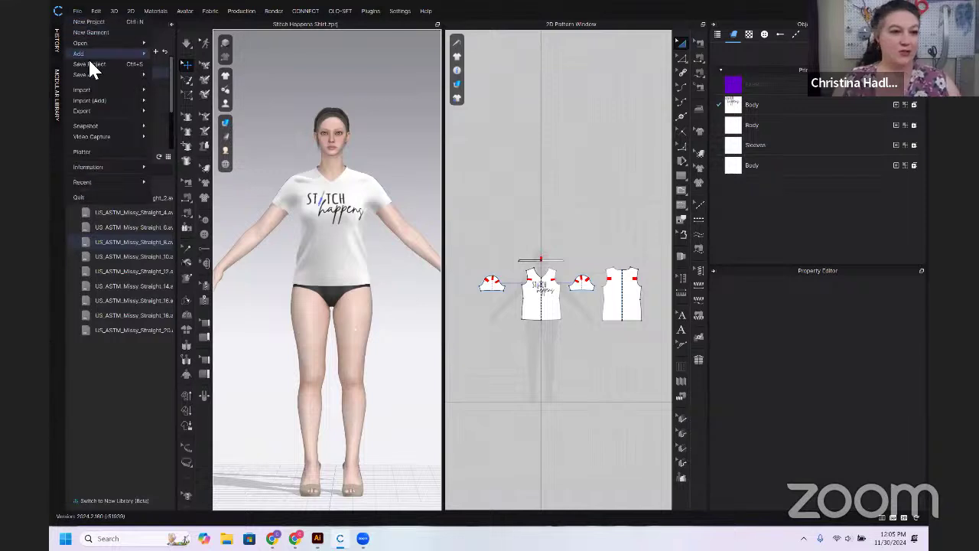
mouse_move(94, 95)
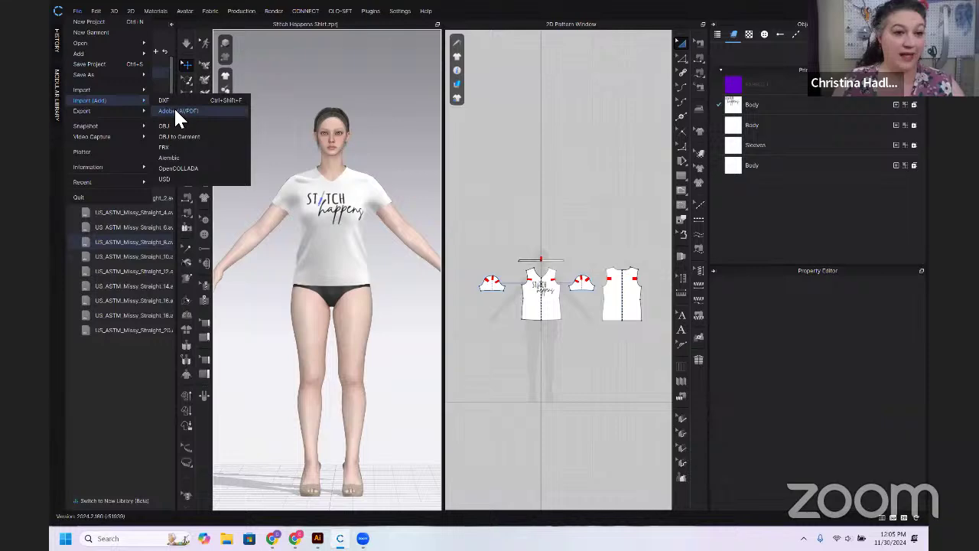
click(174, 104)
double_click(398, 142)
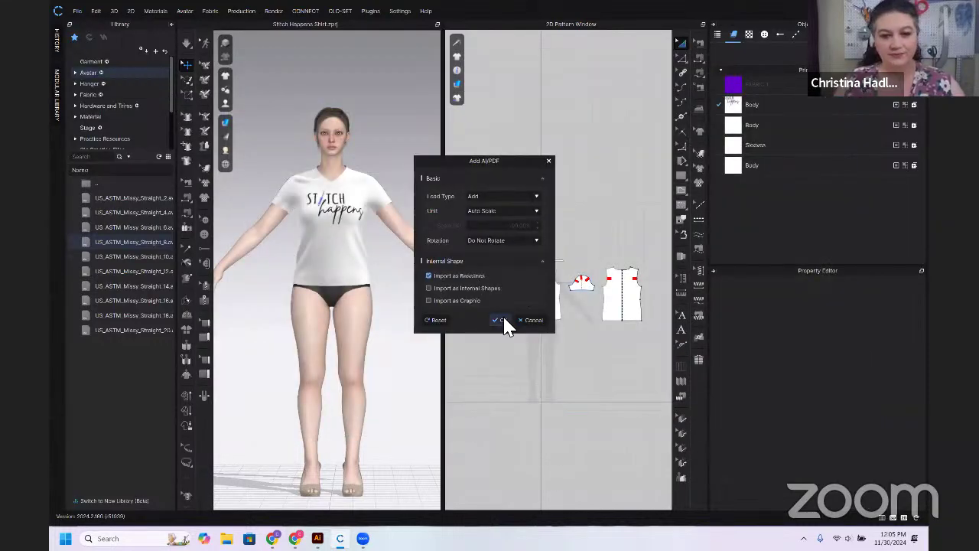
click(504, 321)
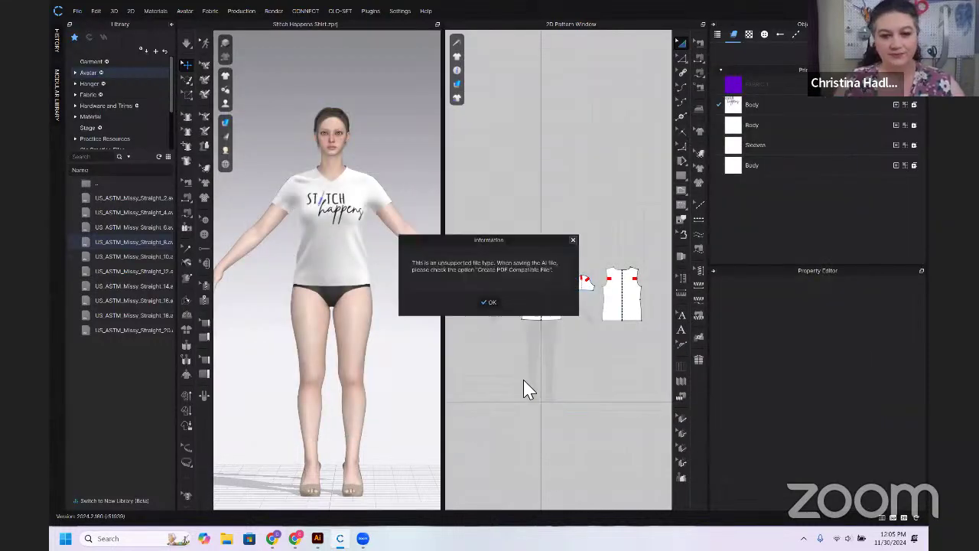
click(495, 305)
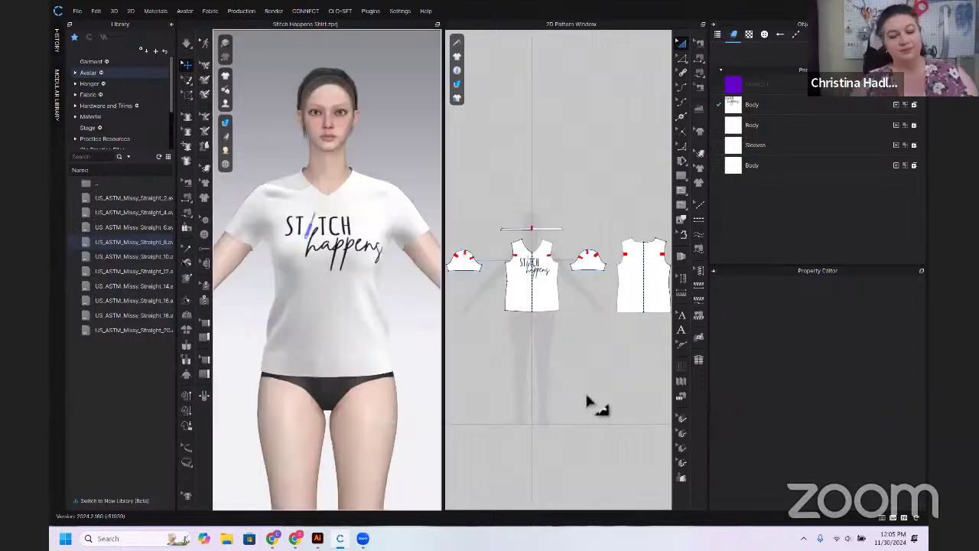
Retry adding Upload to clo 3.ai to the shirt project with the same AI/PDF import settings
scroll(588, 399, down, 6)
drag(588, 400, 512, 266)
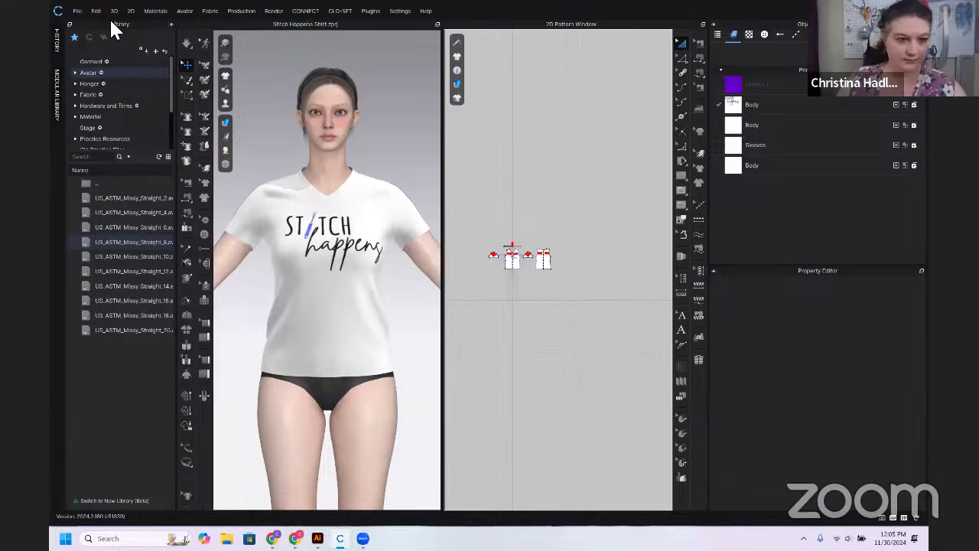
click(79, 13)
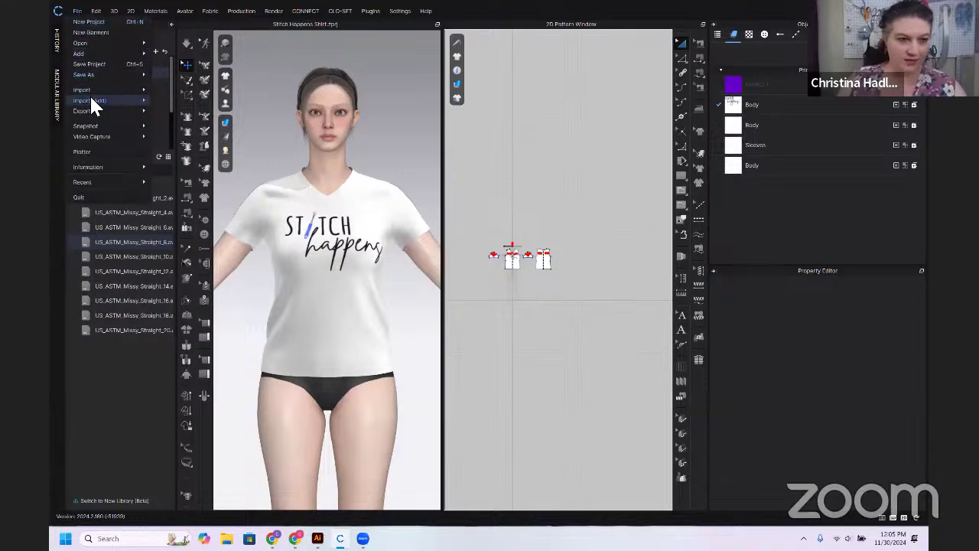
mouse_move(92, 103)
click(189, 116)
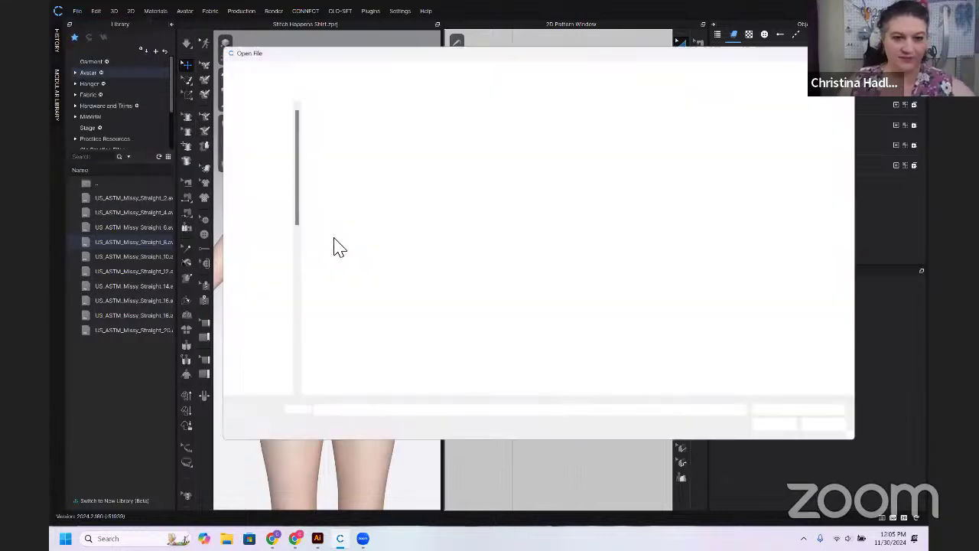
double_click(389, 141)
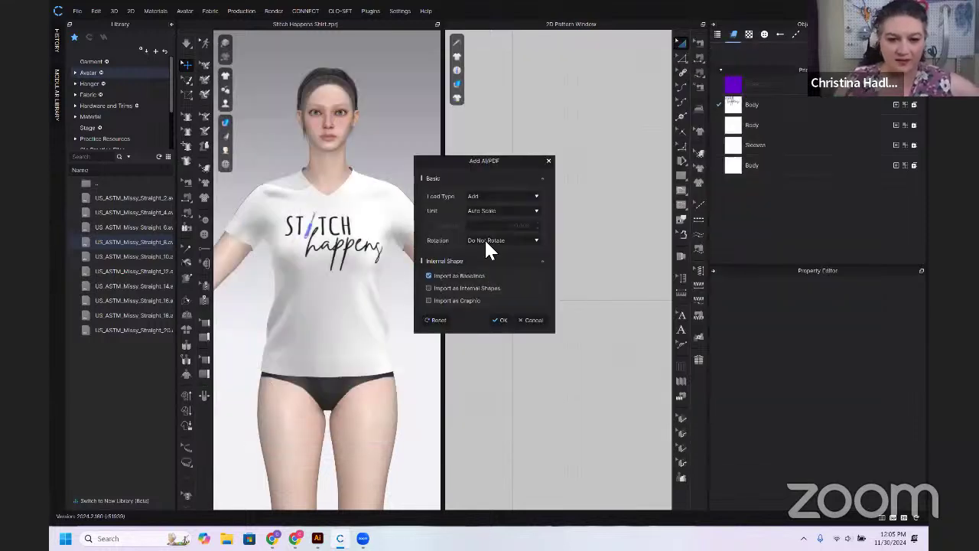
click(505, 319)
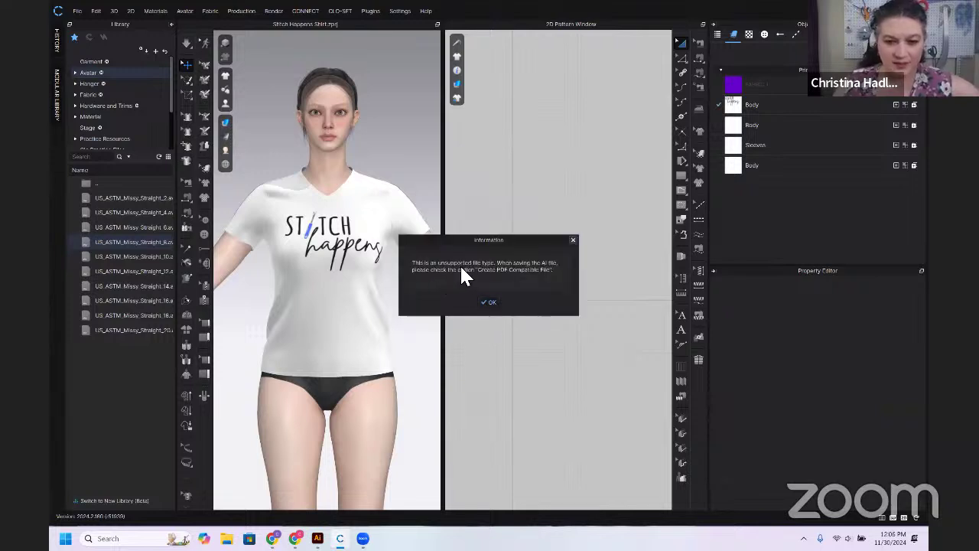
click(491, 303)
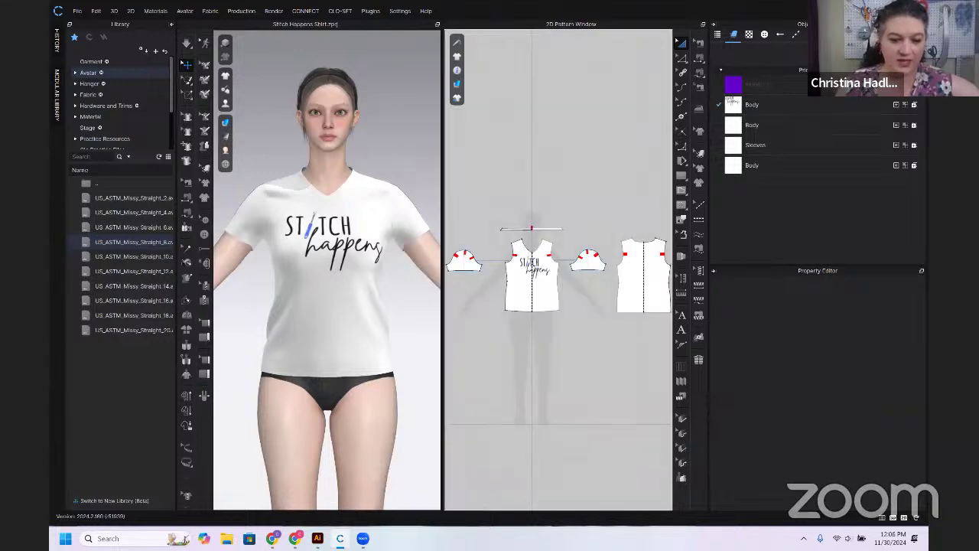
Return to Illustrator and finish saving Upload to clo 3.ai as an Illustrator 2020 file with Create PDF Compatible File enabled
key(alt+Tab)
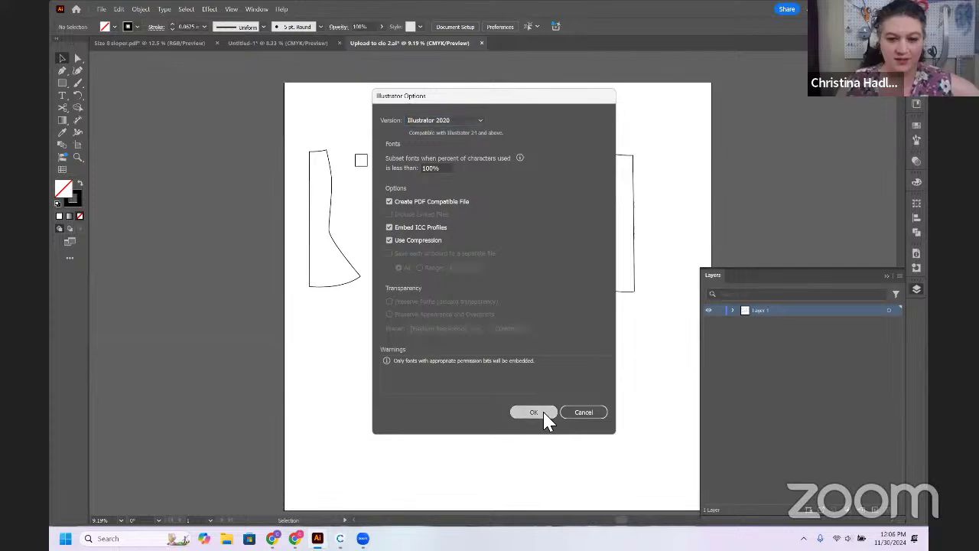
click(534, 413)
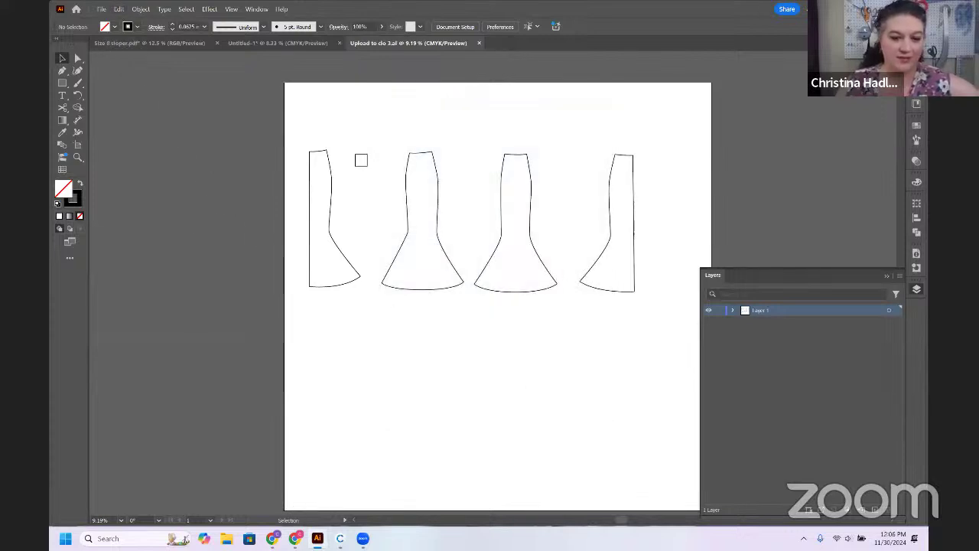
mouse_move(318, 539)
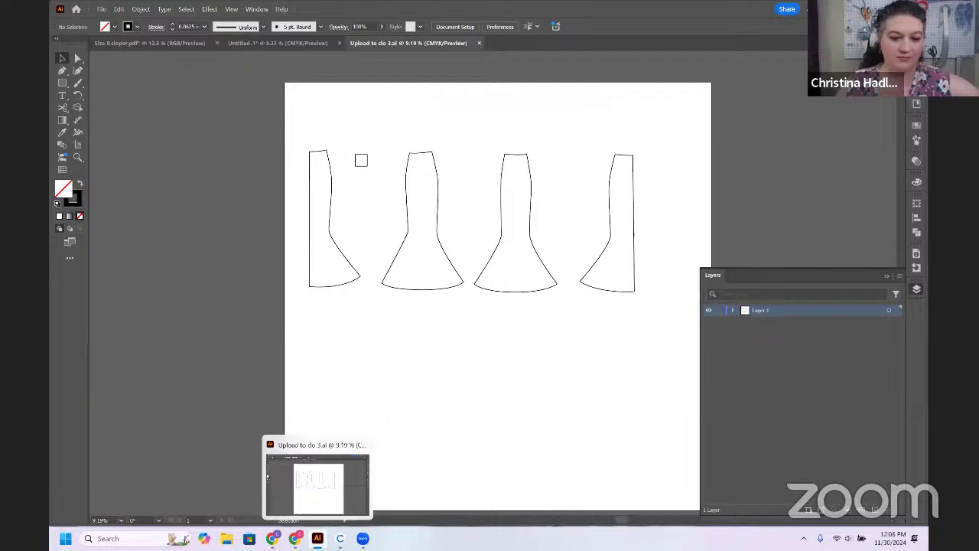
Save the document in Adobe PDF format as Upload to clo 3.pdf with the Illustrator Default preset
click(101, 10)
click(130, 122)
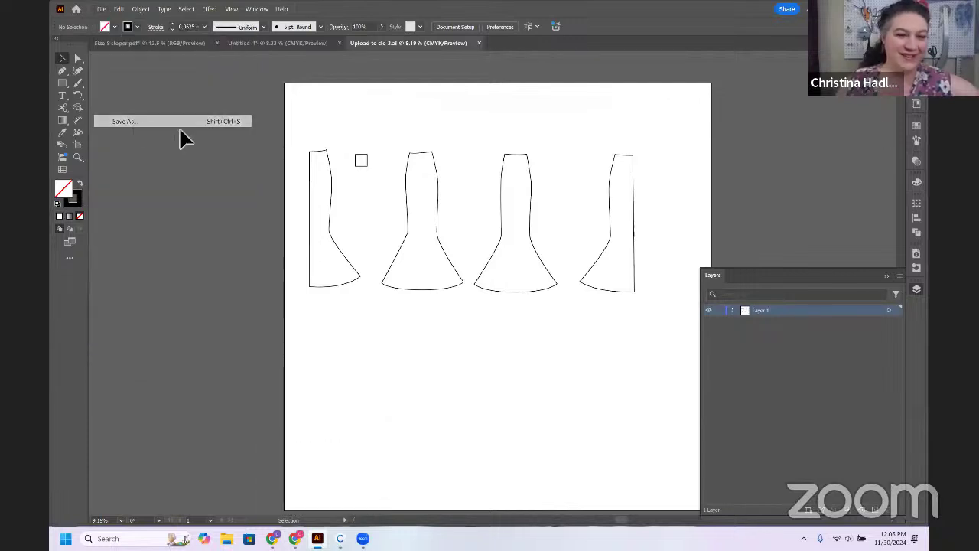
click(539, 368)
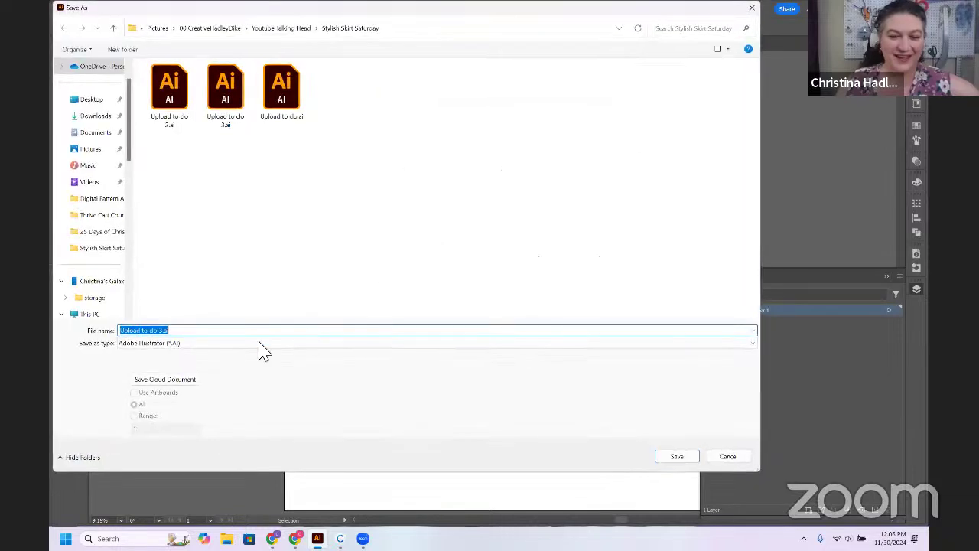
click(258, 346)
click(245, 358)
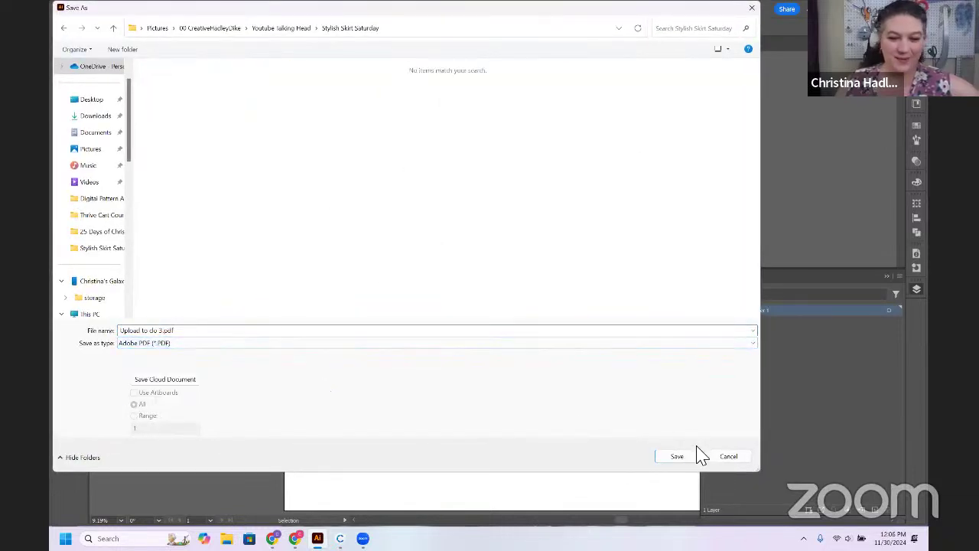
click(681, 457)
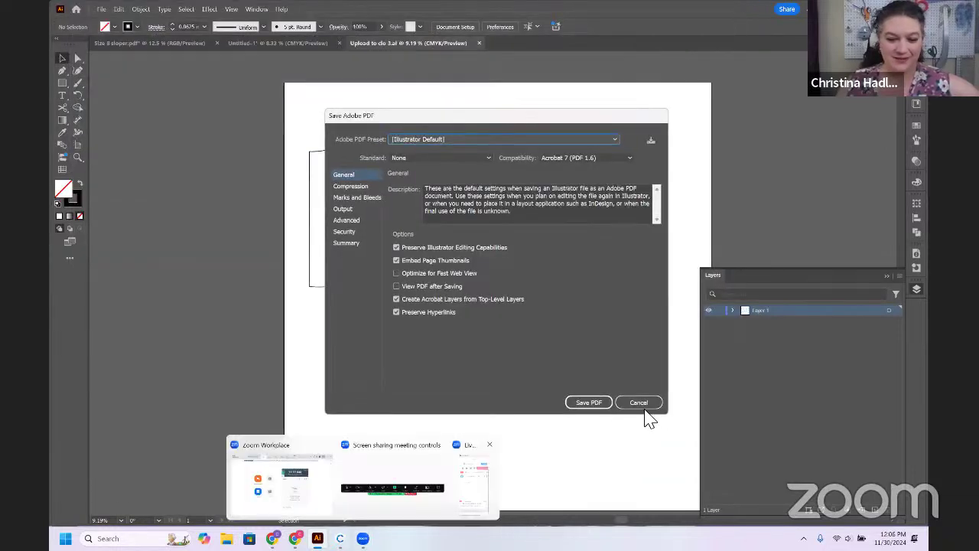
click(588, 404)
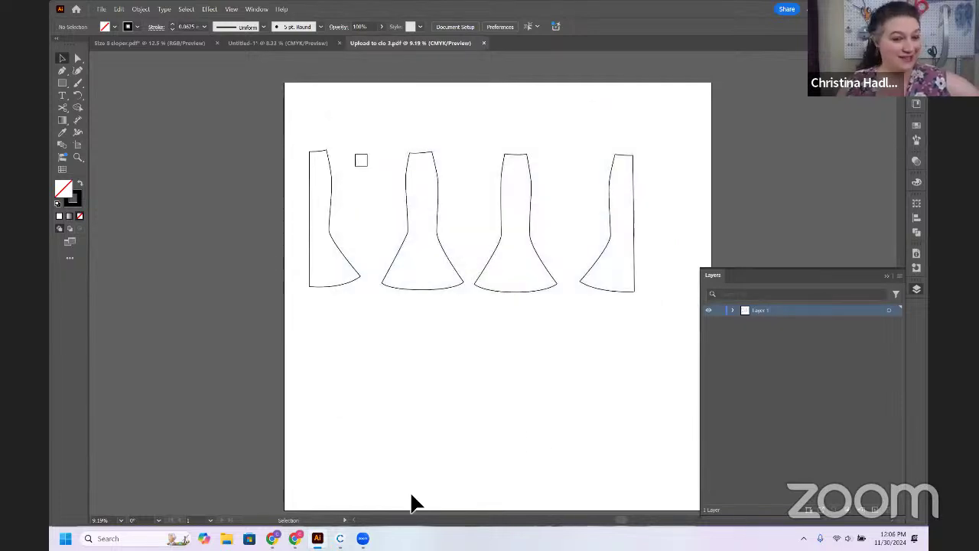
Switch to CLO and import Upload to clo 3.ai from the Stylish Skirt Saturday folder, adding its patterns to the shirt project
mouse_move(340, 538)
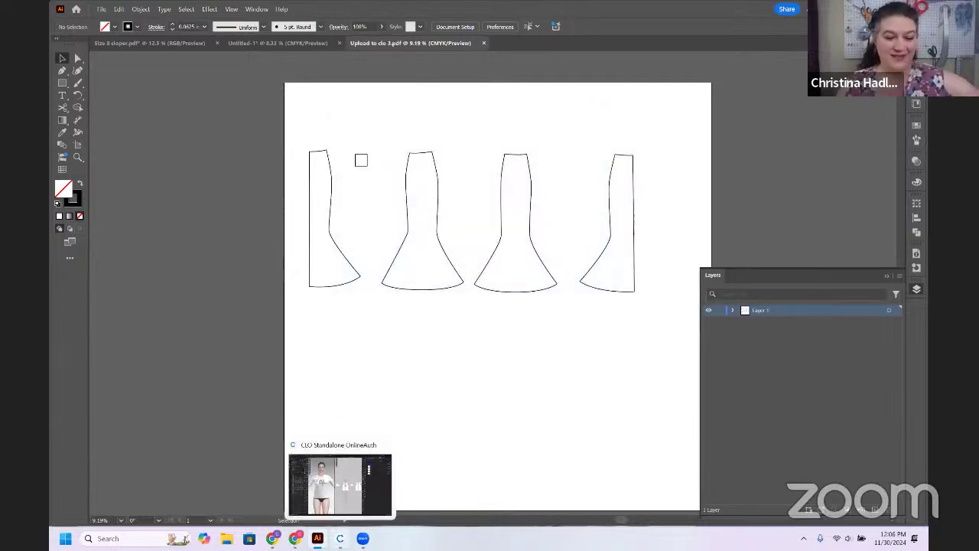
click(340, 484)
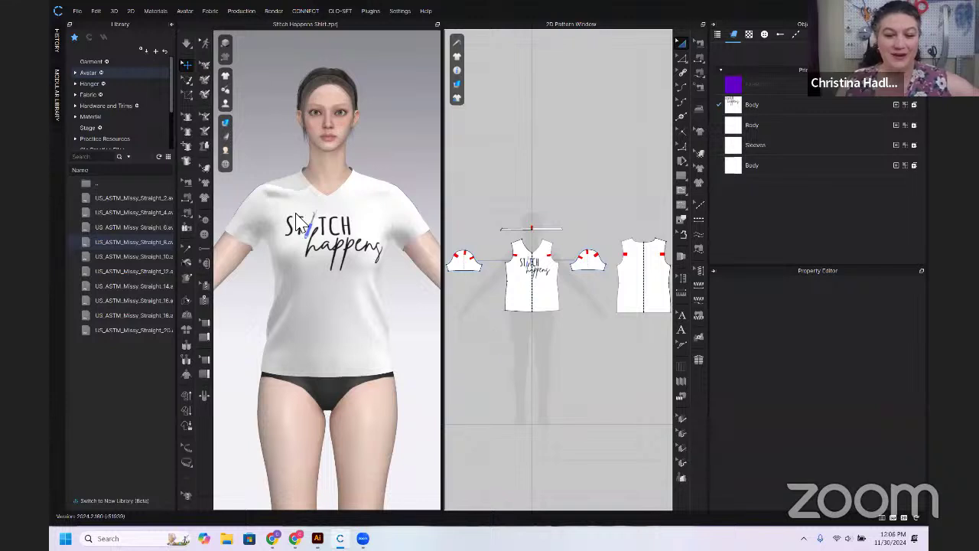
click(77, 11)
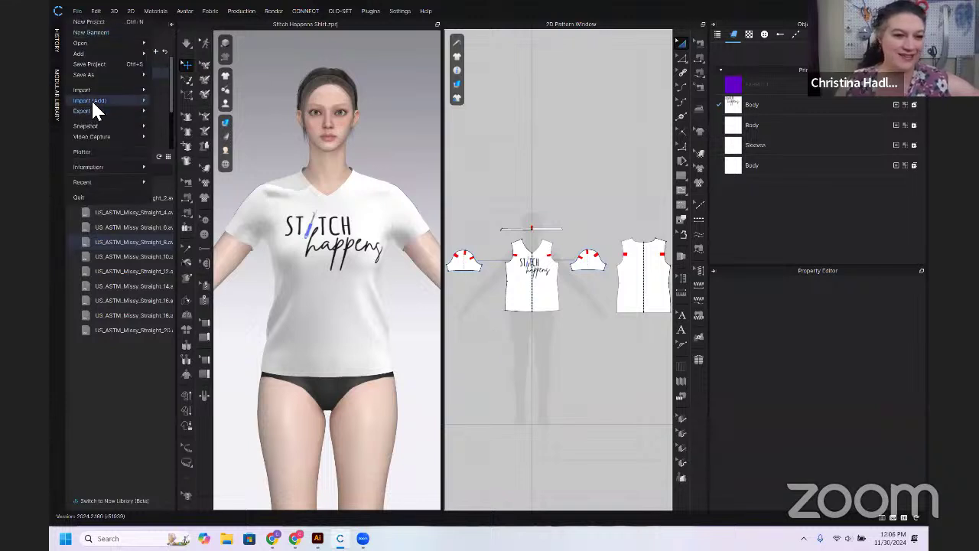
mouse_move(91, 100)
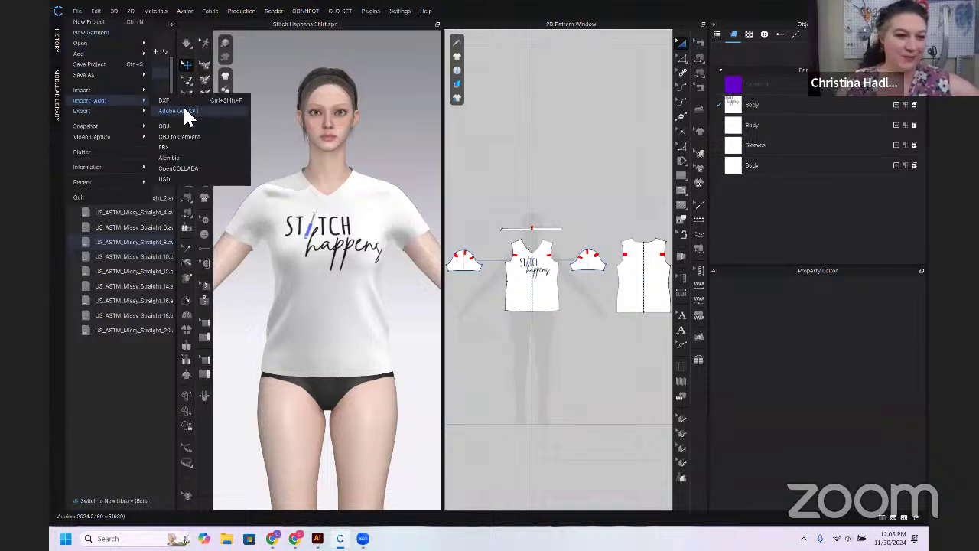
click(184, 110)
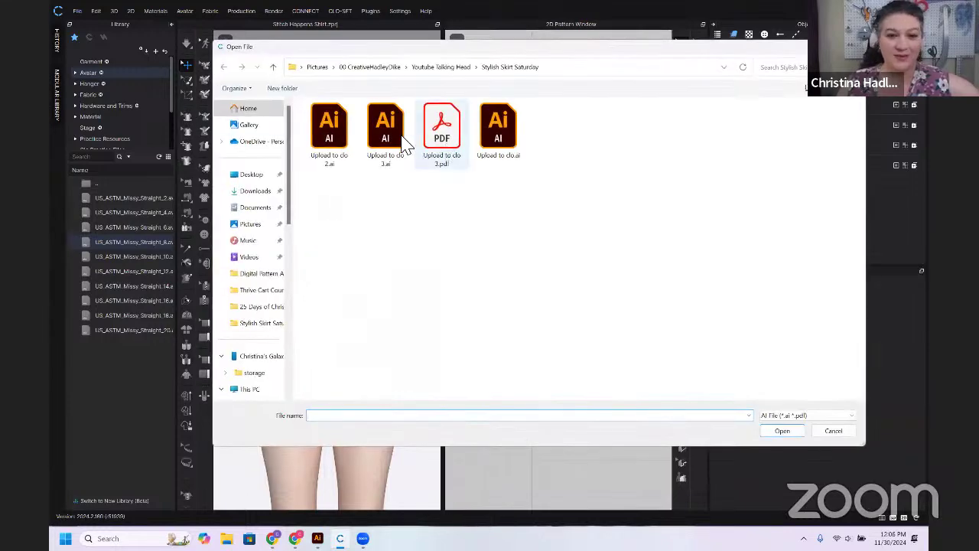
double_click(386, 136)
click(501, 319)
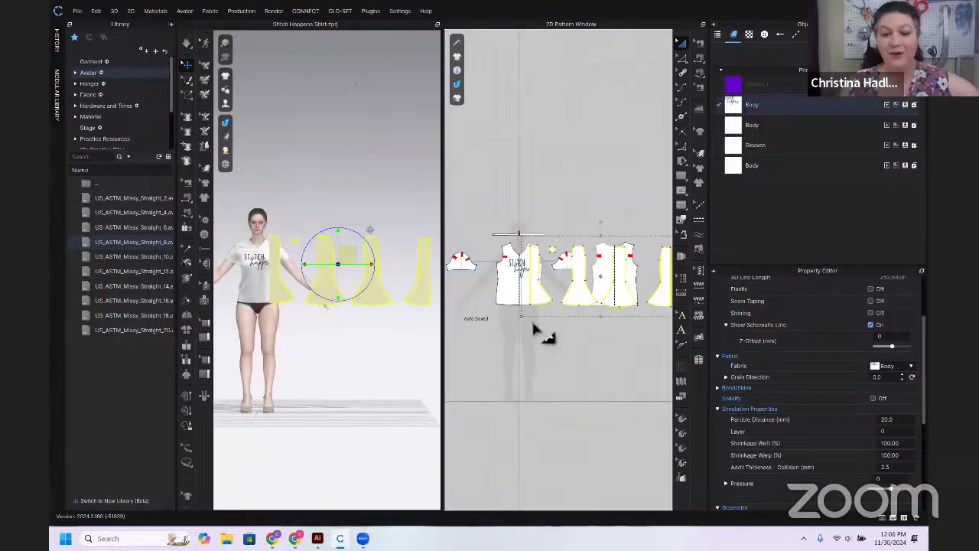
Move the imported skirt panels and square below the shirt pieces in the 2D pattern window, and deselect them
scroll(637, 407, down, 2)
drag(628, 346, 584, 322)
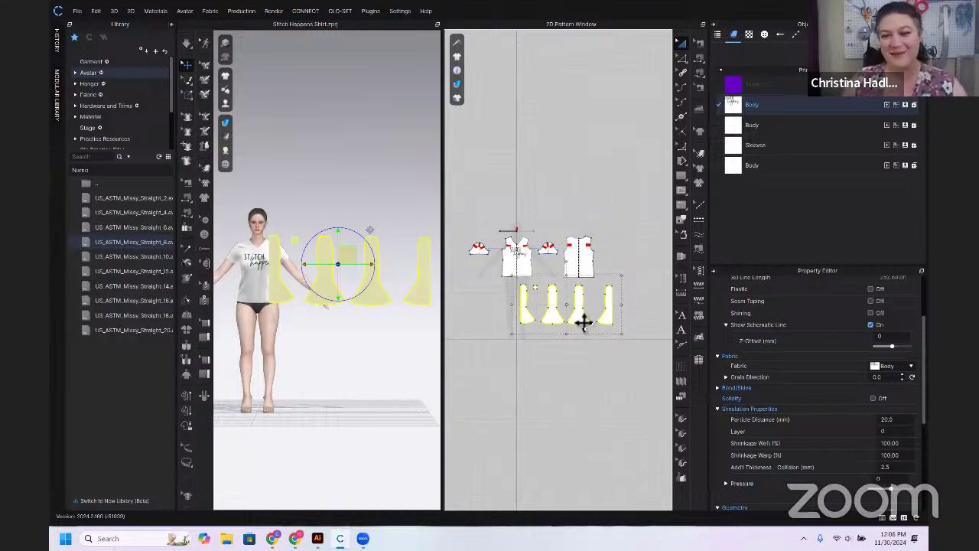
scroll(528, 345, up, 3)
click(546, 334)
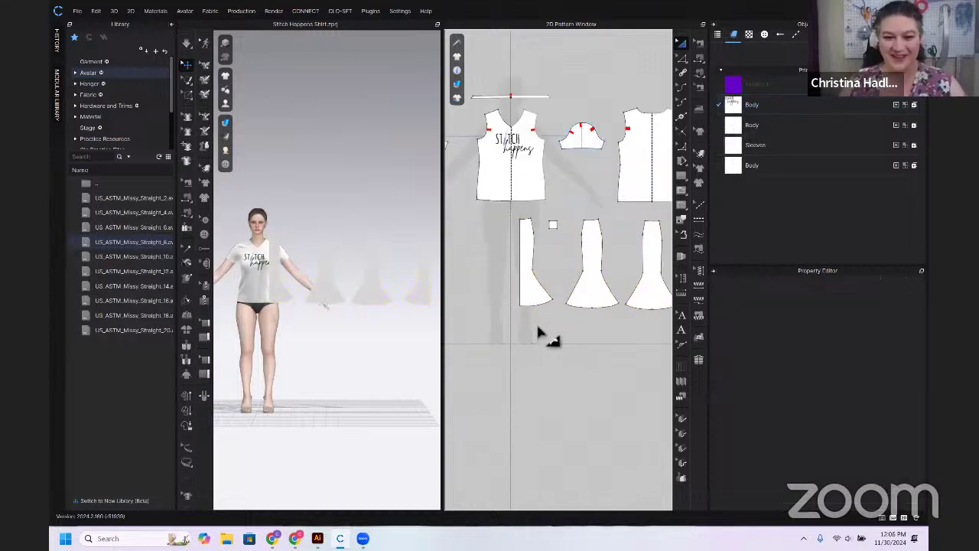
Measure the top edge of the small square among the imported skirt pieces to check the pattern scale
drag(548, 341, 589, 332)
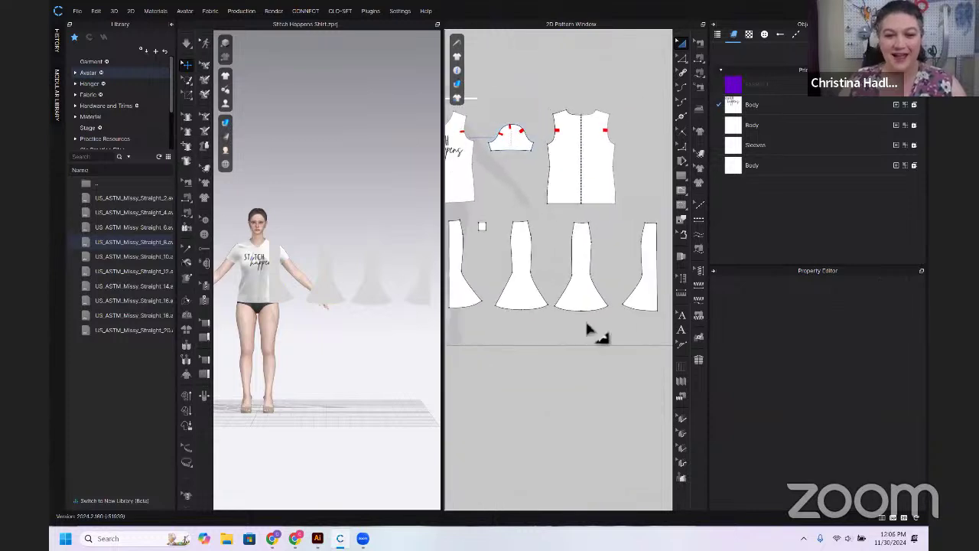
scroll(566, 316, up, 6)
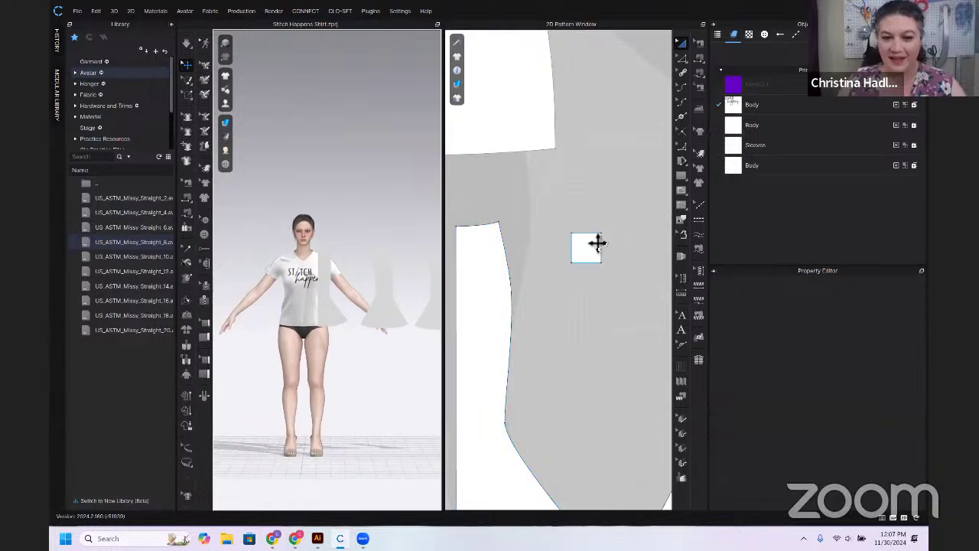
click(597, 241)
scroll(589, 240, up, 5)
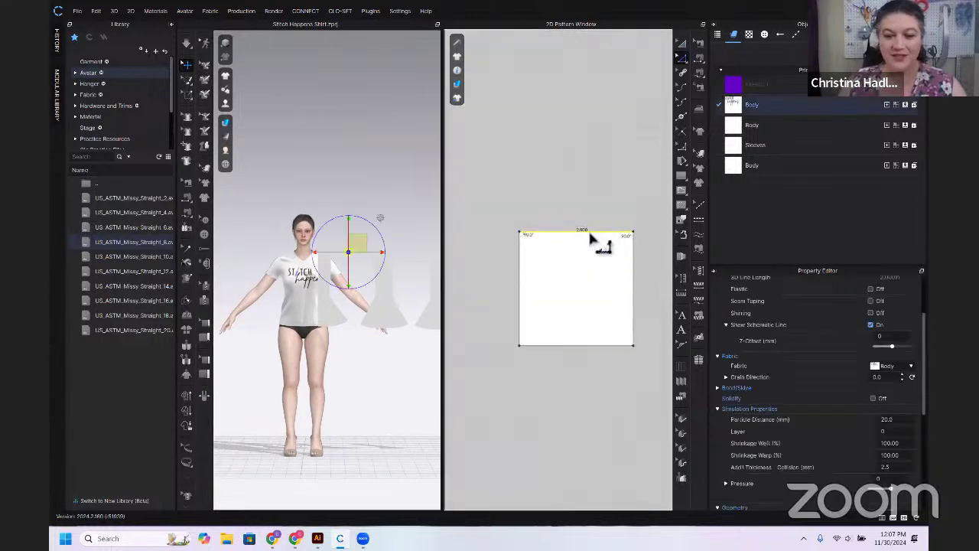
scroll(583, 255, down, 4)
scroll(583, 287, down, 4)
Delete the small scale-check square from the 2D pattern layout
click(583, 289)
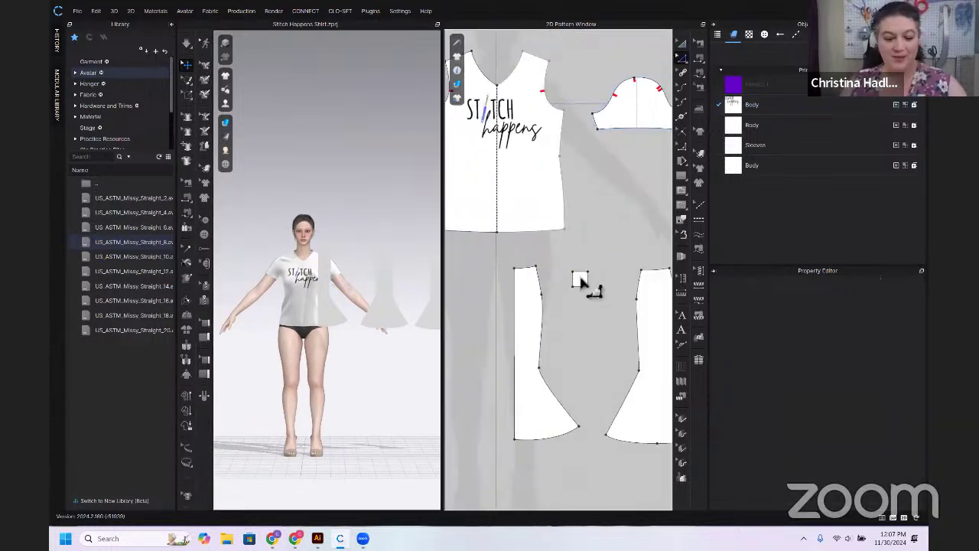
click(580, 280)
click(585, 283)
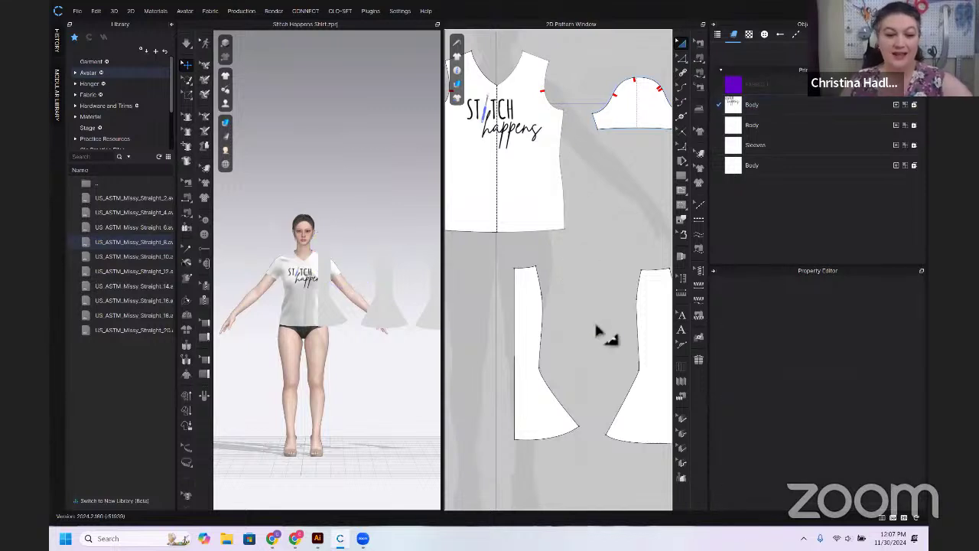
Move the half front skirt panel so its straight edge lines up below the shirt's centre front line
drag(594, 332, 576, 318)
drag(516, 314, 498, 297)
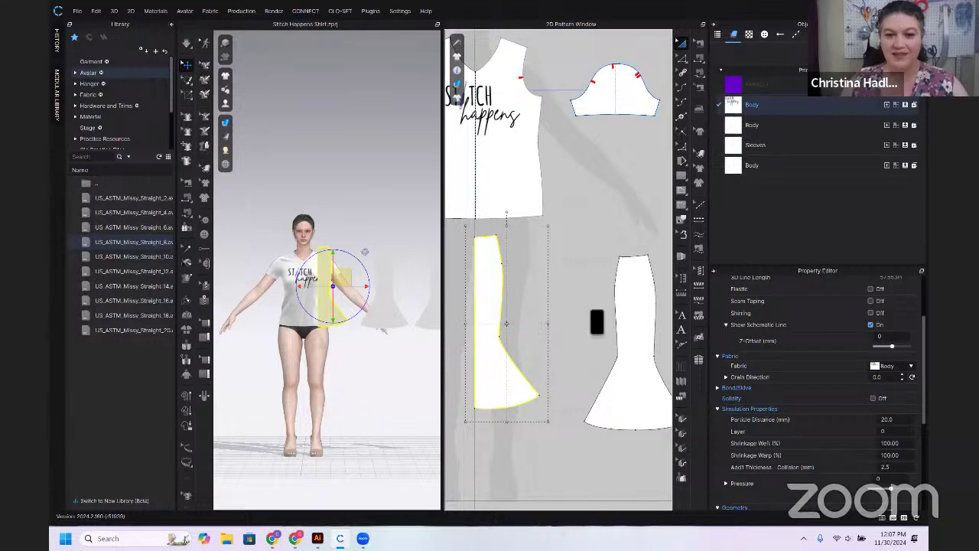
scroll(594, 322, down, 3)
click(612, 340)
click(551, 319)
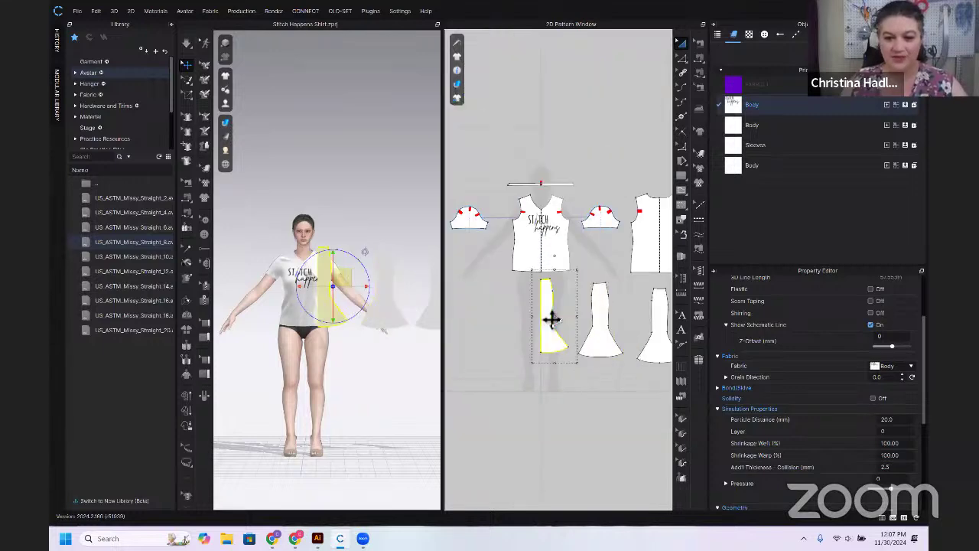
Unfold the half front skirt panel across its straight centre edge using Unfold Pattern Outline Only
right_click(548, 313)
click(529, 331)
key(z)
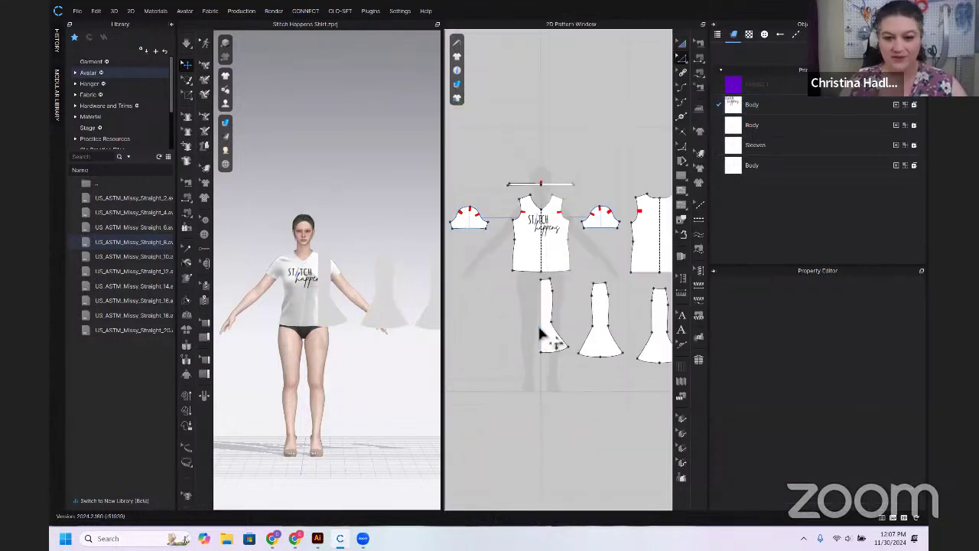
click(542, 335)
right_click(541, 336)
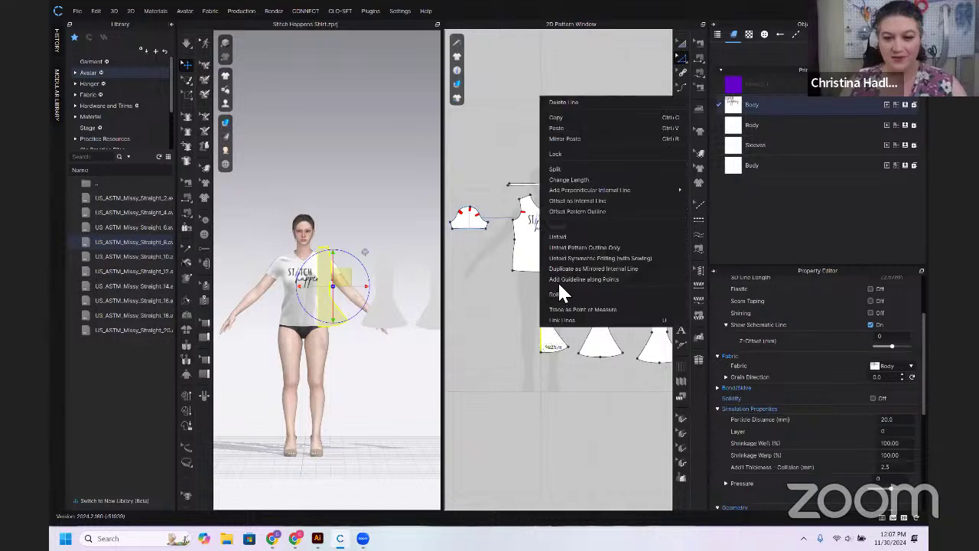
click(589, 247)
Clone the side front skirt panel as a Symmetric Pattern (with Sewing), placing the copy on the other side of the front panel
drag(622, 334, 578, 316)
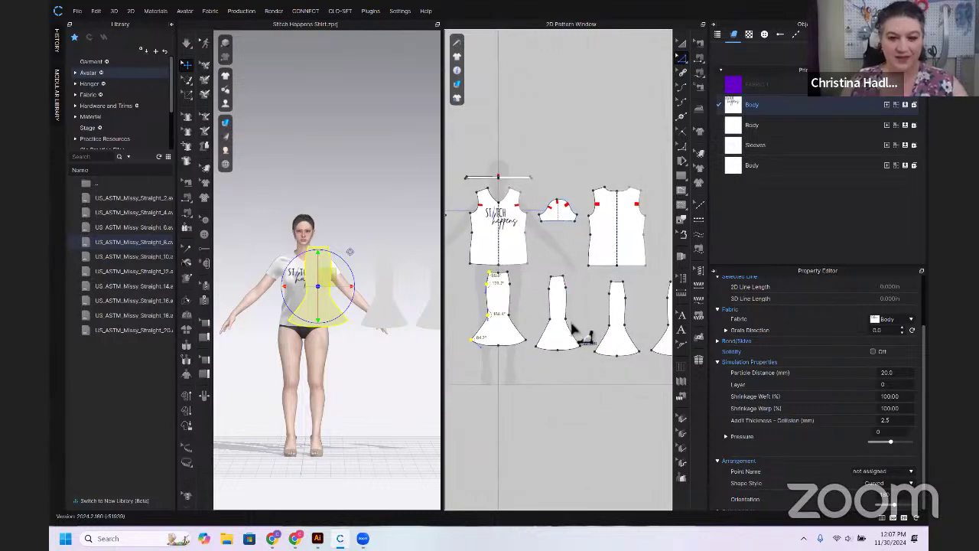
key(a)
right_click(568, 320)
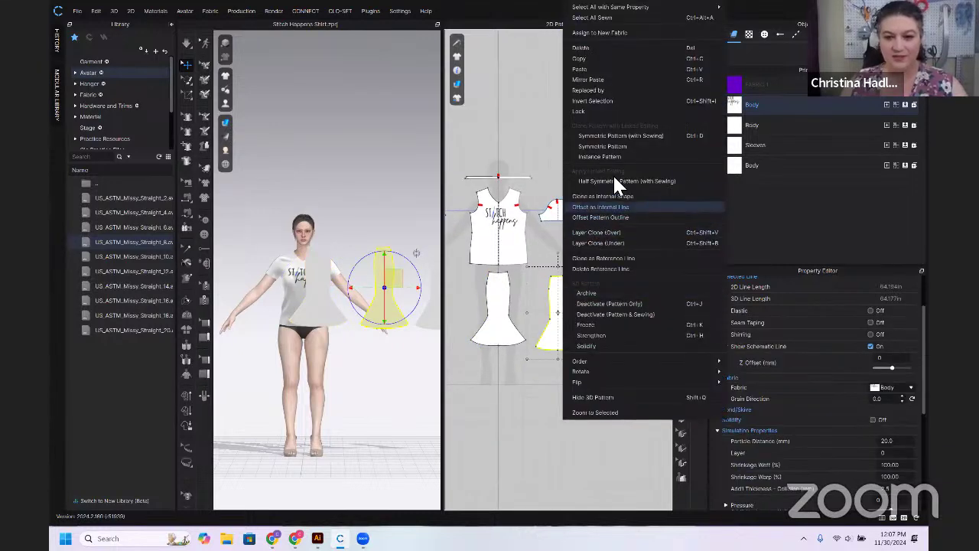
click(618, 129)
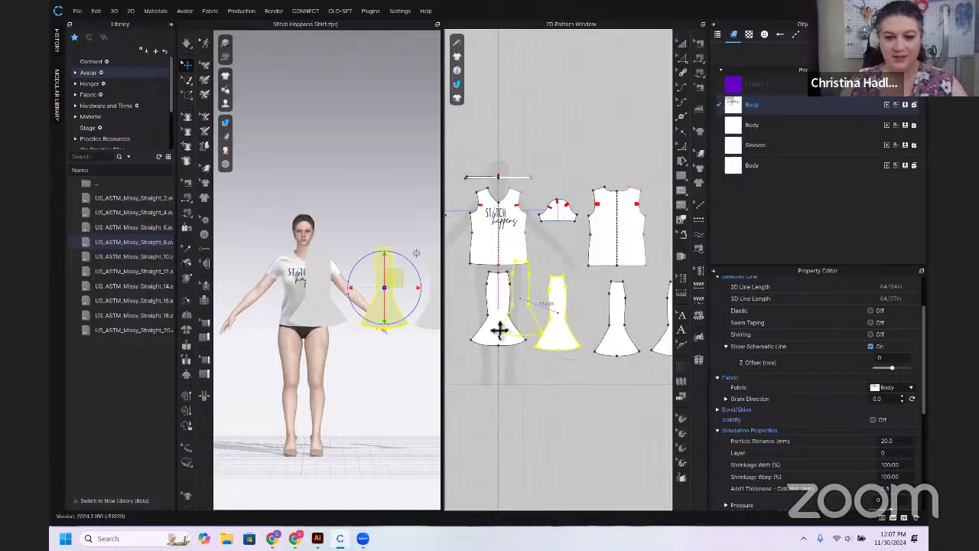
click(533, 308)
scroll(557, 328, down, 2)
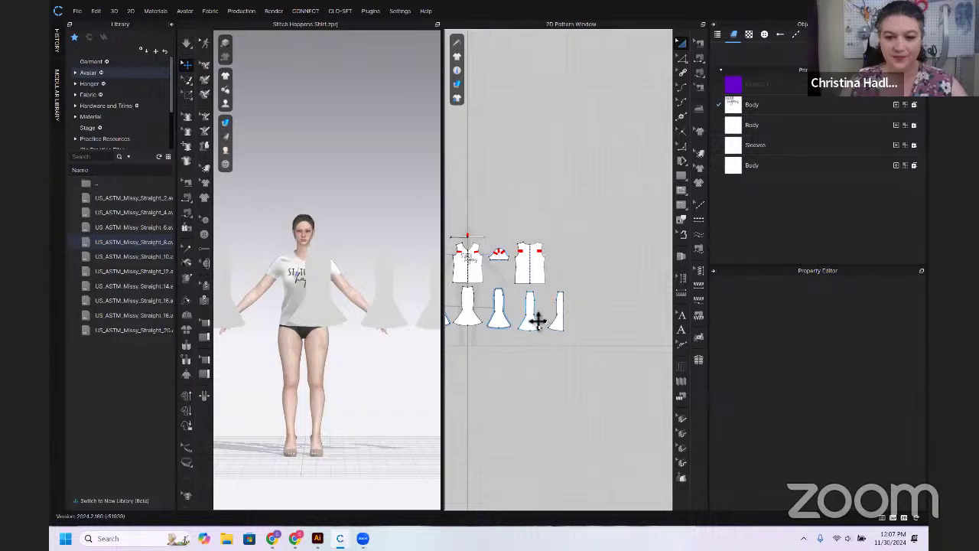
Clone the side back skirt panel as a Symmetric Pattern with linked editing, placing the copy beyond the half back panel
right_click(553, 322)
click(591, 157)
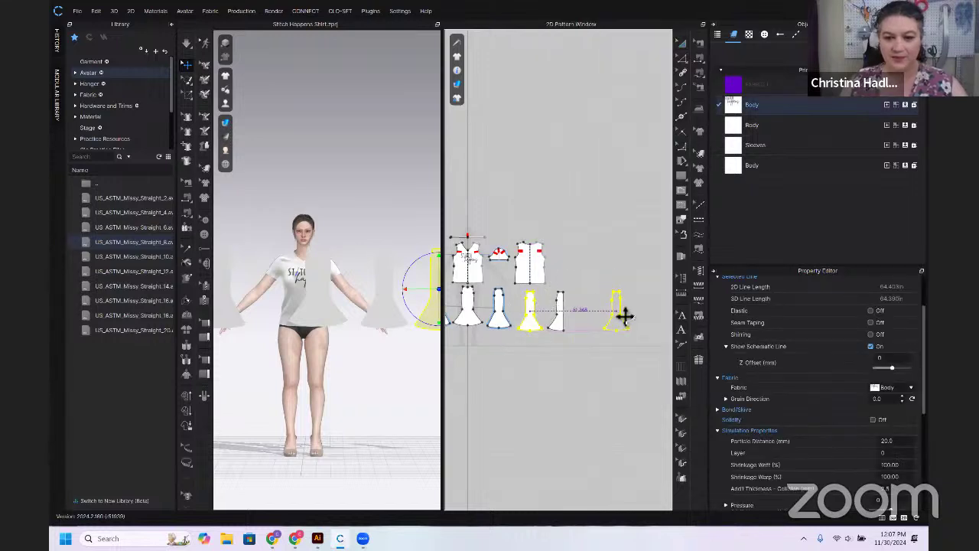
click(623, 317)
Unfold the half back skirt panel across its straight centre edge using Unfold Symmetric Editing (with Sewing)
scroll(547, 312, up, 3)
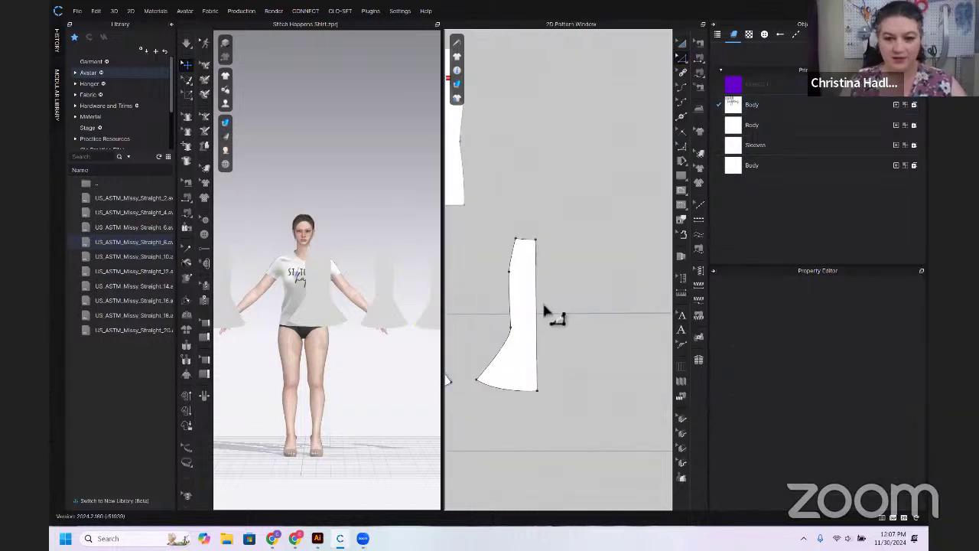
click(535, 302)
right_click(535, 303)
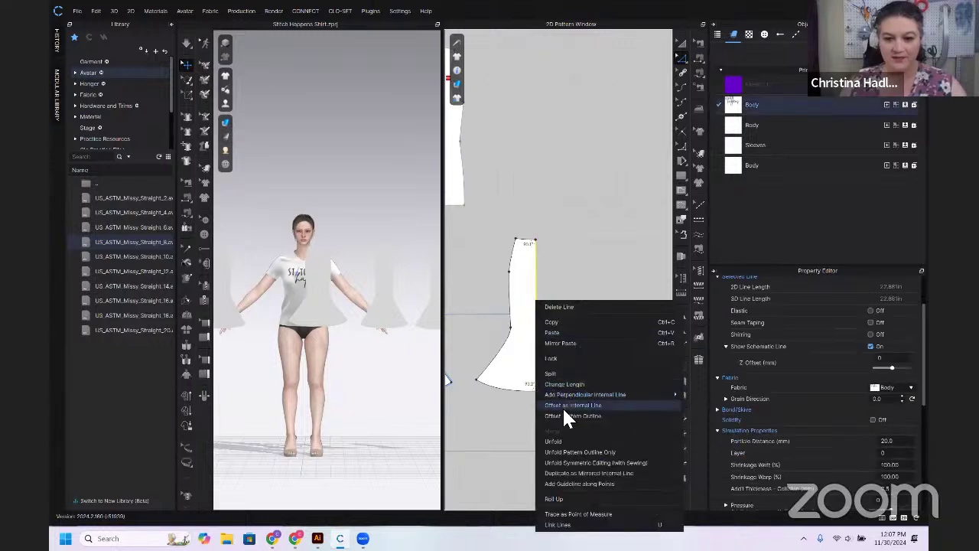
click(567, 462)
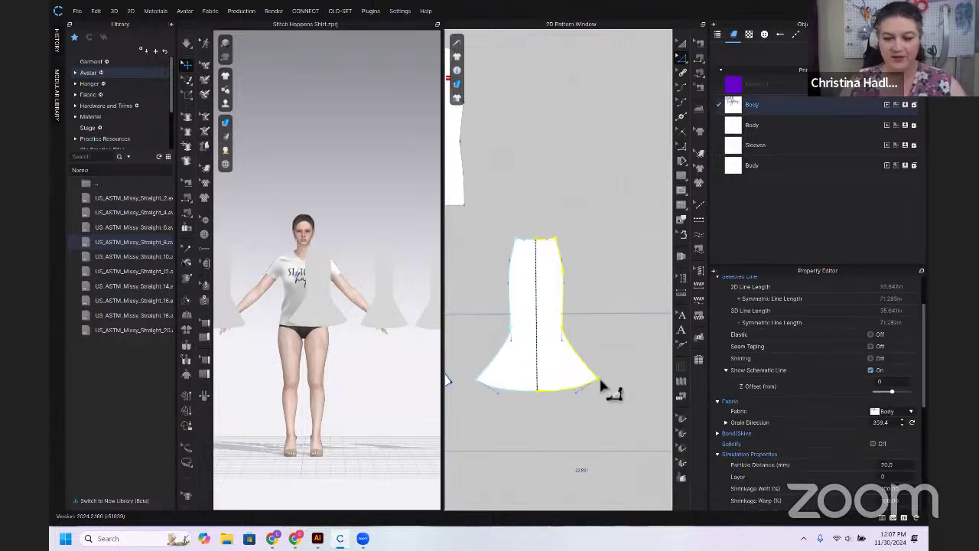
Sew the left edge of the mirrored side back panel to the back panel's right edge with Free Sewing, waist to hem
scroll(593, 392, down, 3)
drag(657, 373, 600, 375)
click(701, 71)
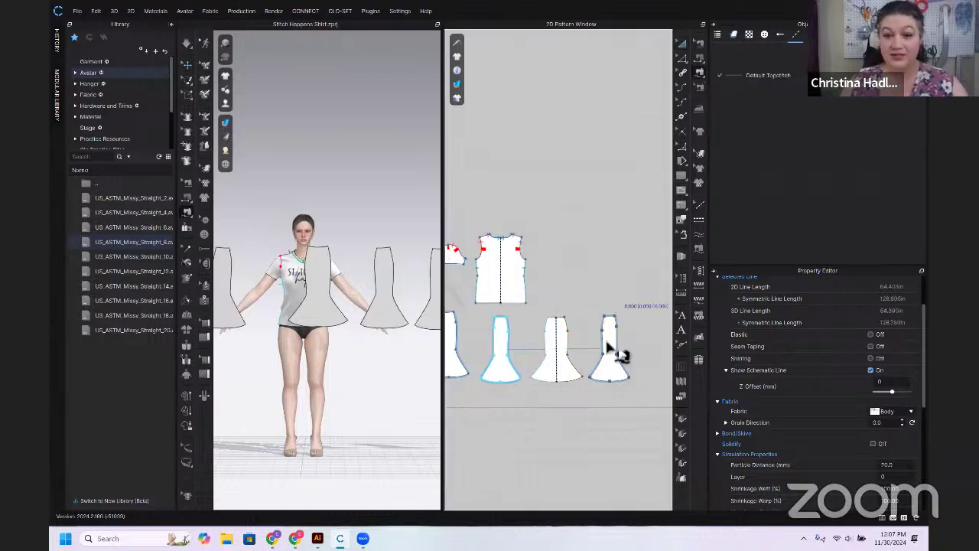
scroll(605, 277, up, 3)
click(600, 268)
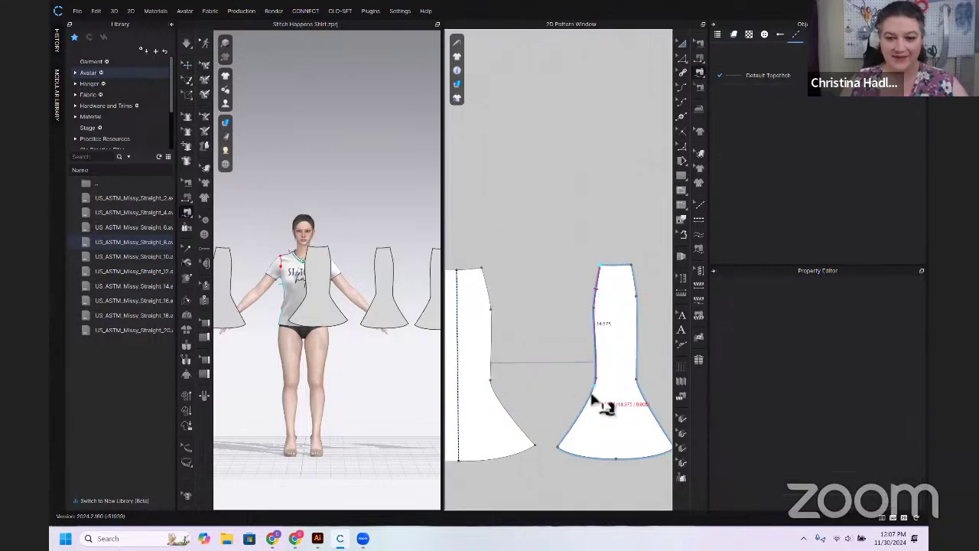
click(560, 447)
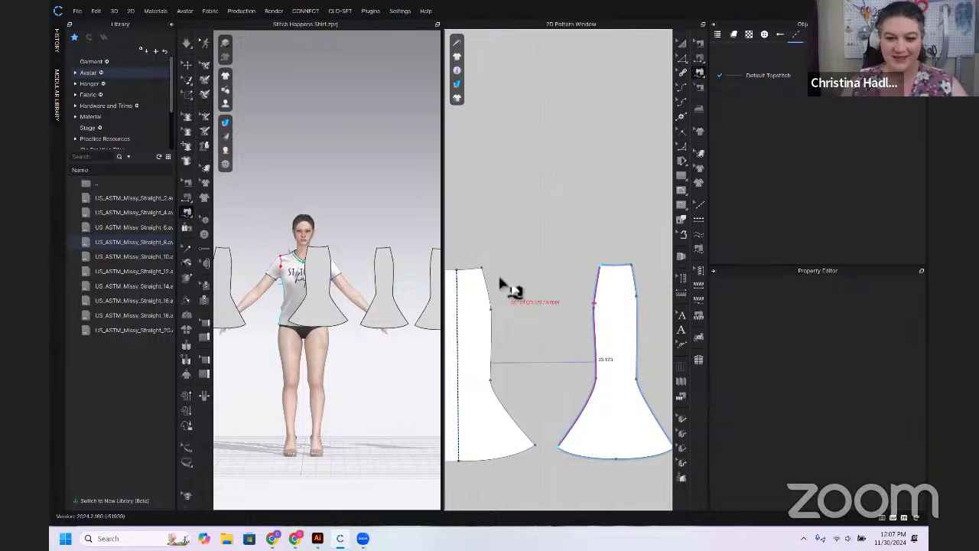
click(482, 269)
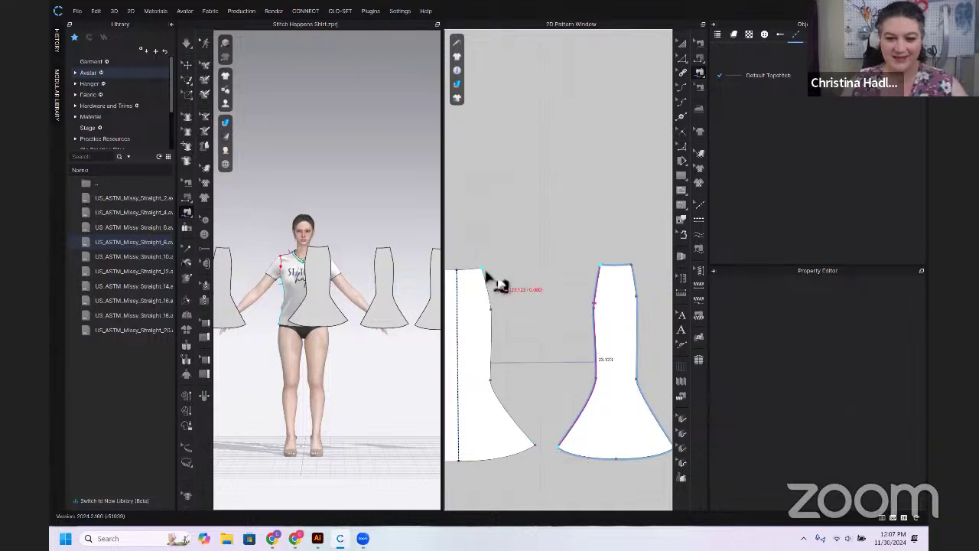
click(535, 446)
Sew the side back panel's left edge to the side front panel's right edge from waist to hem
scroll(511, 434, down, 3)
drag(592, 391, 622, 384)
drag(528, 352, 642, 330)
click(637, 291)
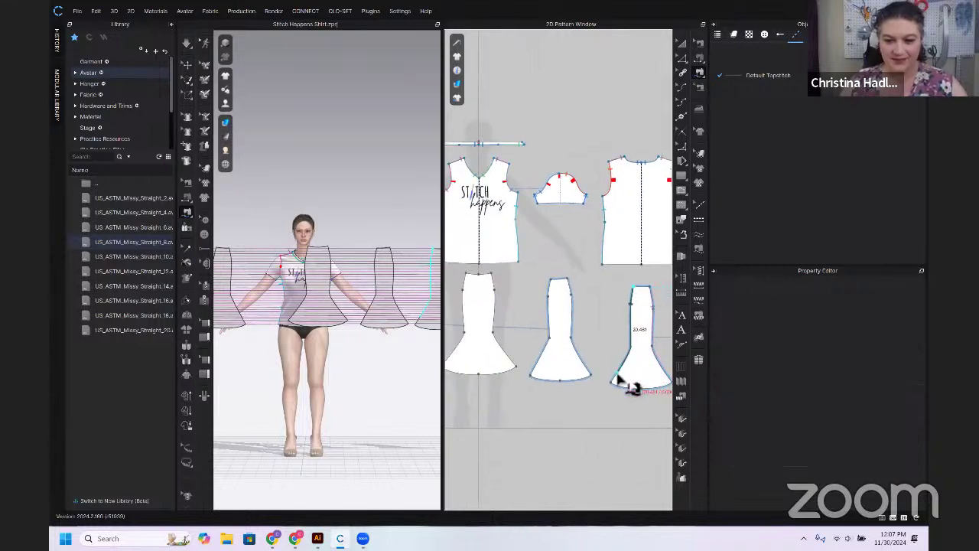
click(574, 283)
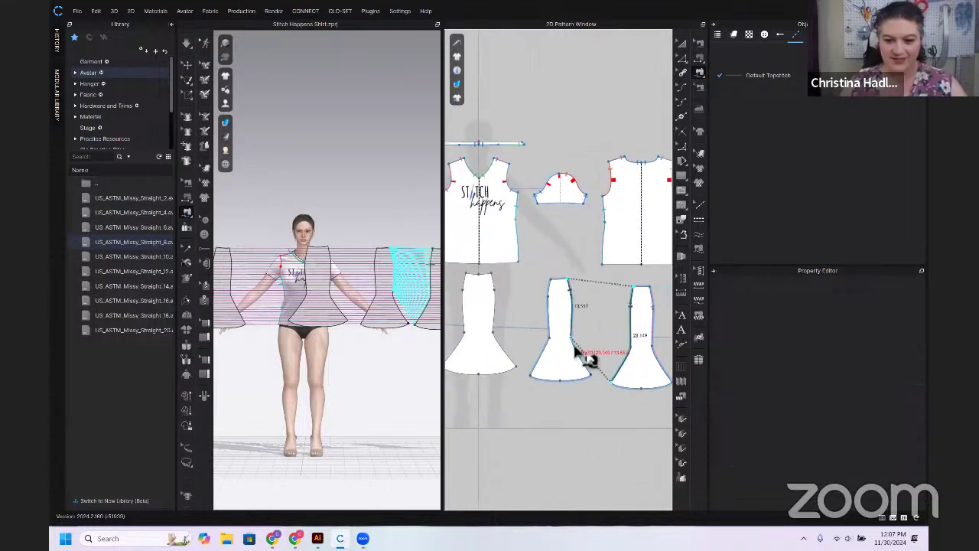
click(603, 386)
Sew the side front panel's left edge to the centre front skirt panel's right edge from waist to hem
scroll(507, 321, up, 3)
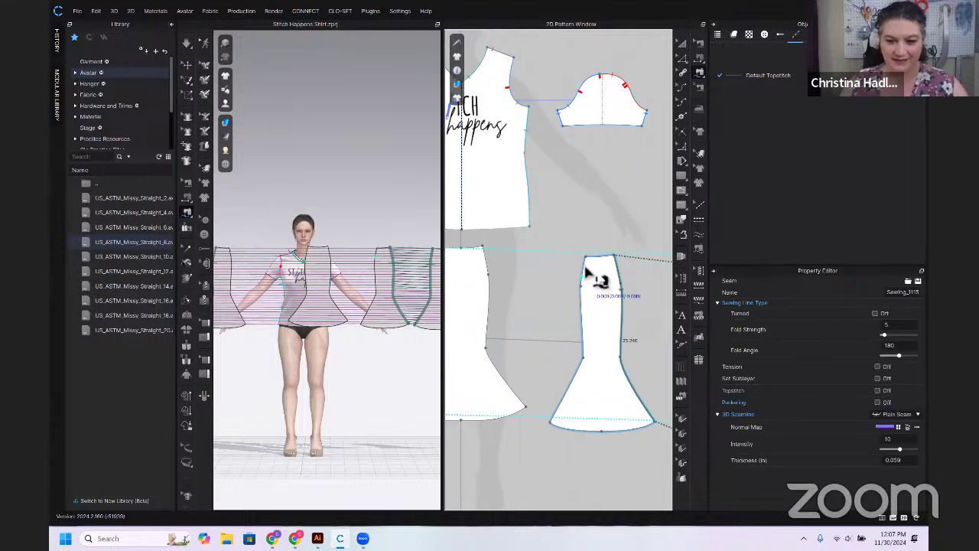
click(594, 272)
click(550, 421)
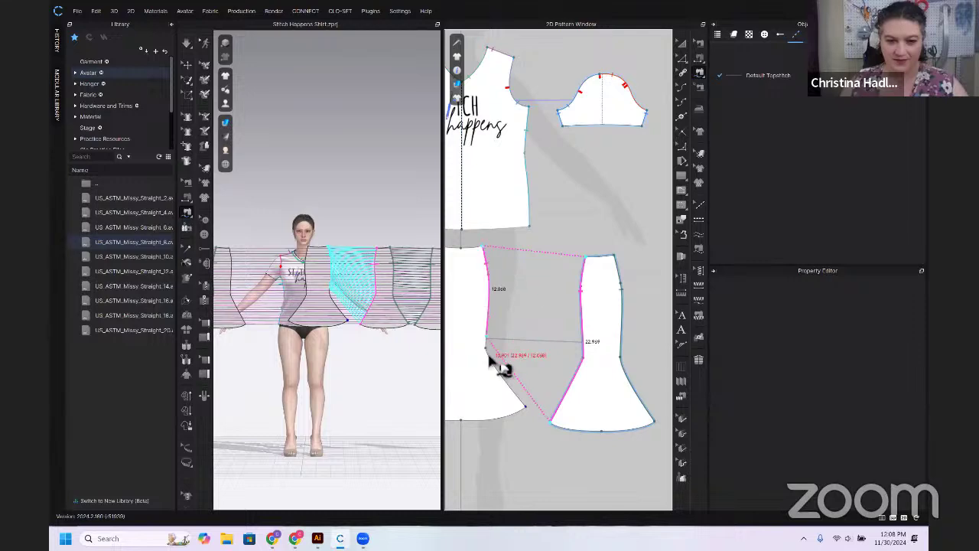
click(526, 411)
Sew the centre front skirt panel's left edge to the mirrored side front panel's right edge from waist to hem
scroll(541, 405, down, 5)
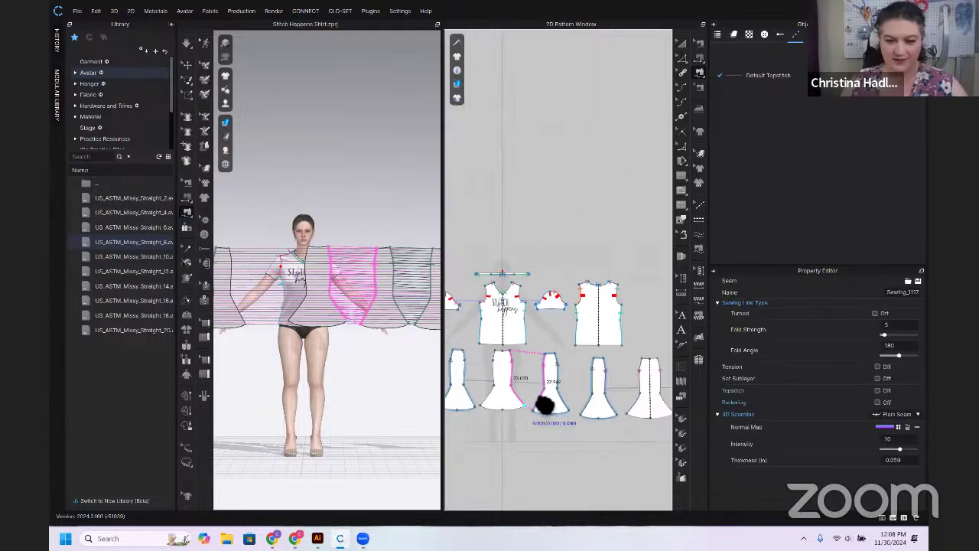
scroll(589, 375, up, 5)
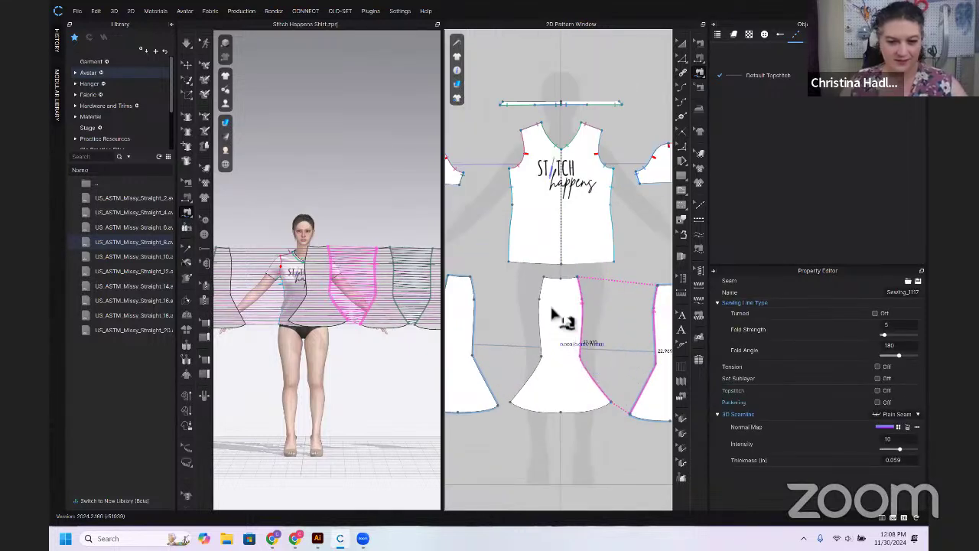
click(545, 279)
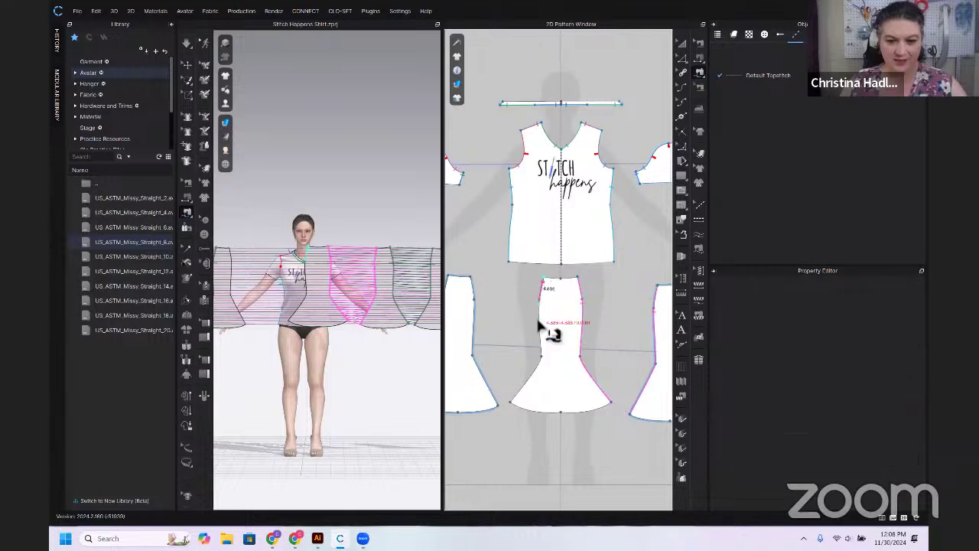
click(511, 403)
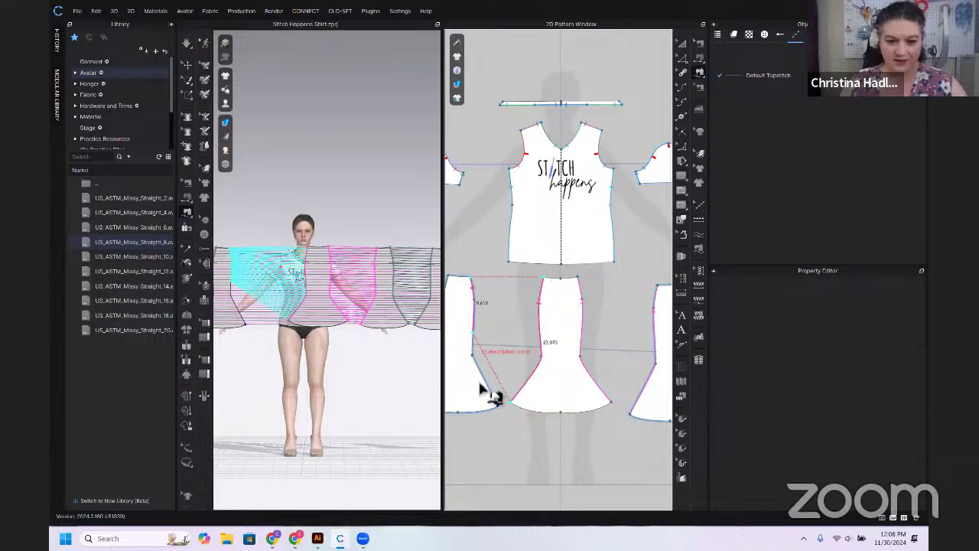
click(498, 408)
Inspect the seams joining the centre front skirt panel to its neighbouring side front panels
scroll(505, 405, down, 2)
scroll(535, 378, down, 1)
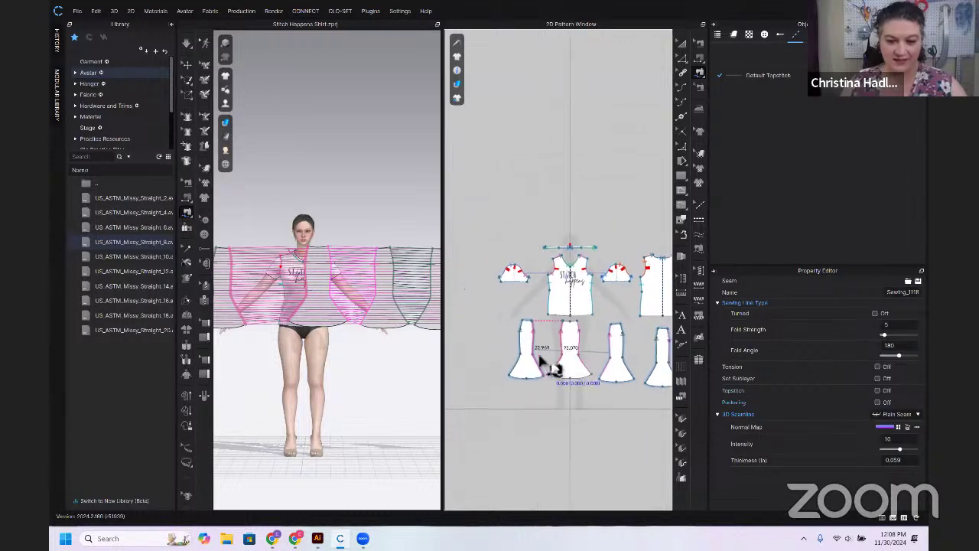
scroll(543, 363, up, 3)
scroll(551, 352, down, 2)
scroll(497, 347, up, 2)
scroll(470, 347, down, 2)
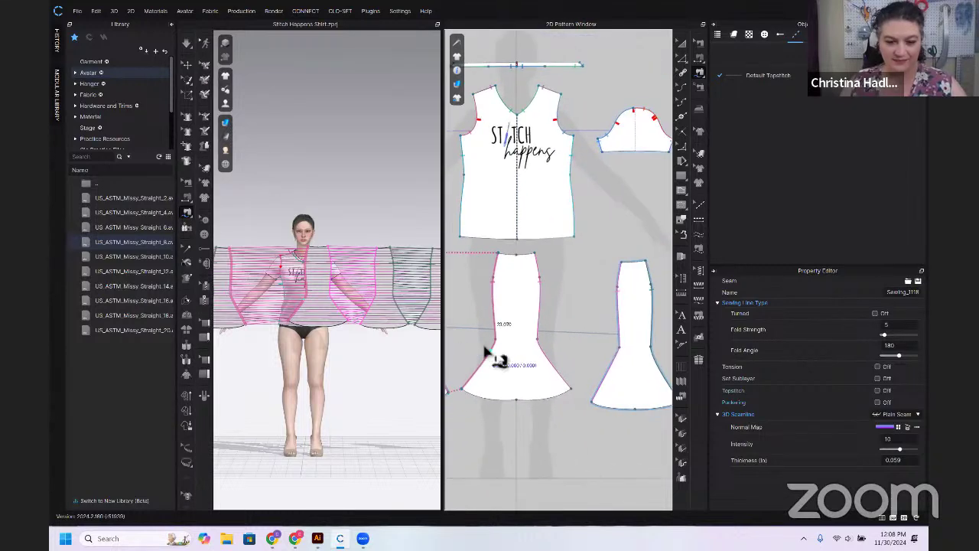
scroll(509, 334, down, 3)
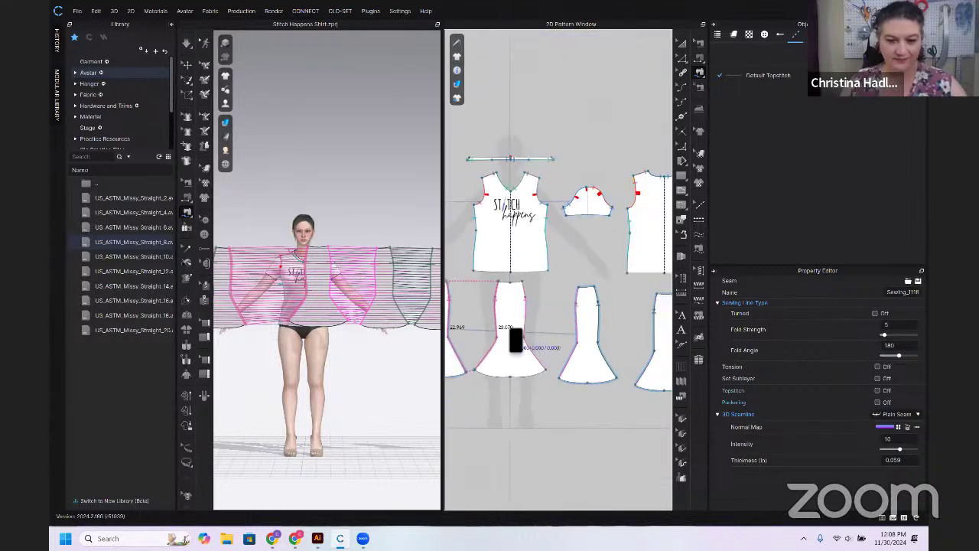
drag(564, 289, 549, 302)
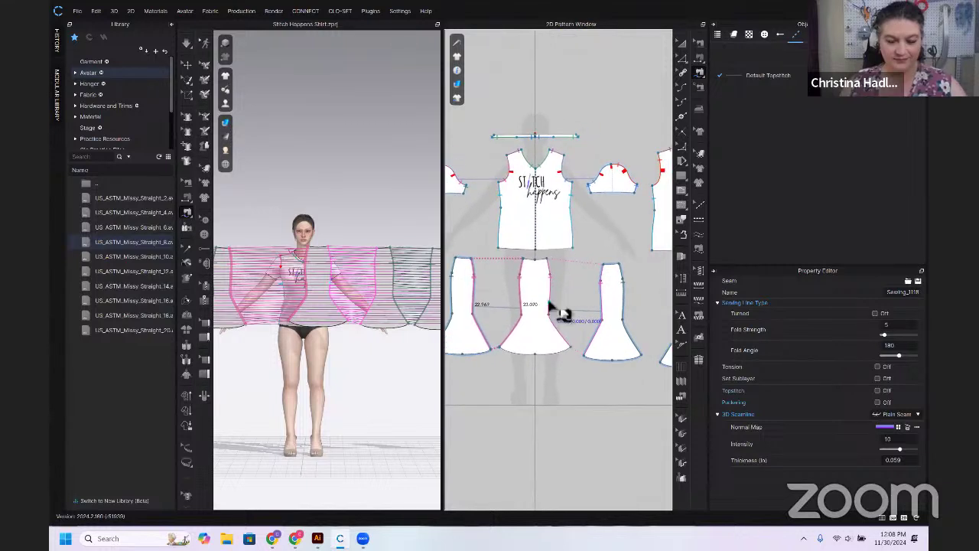
scroll(565, 291, up, 2)
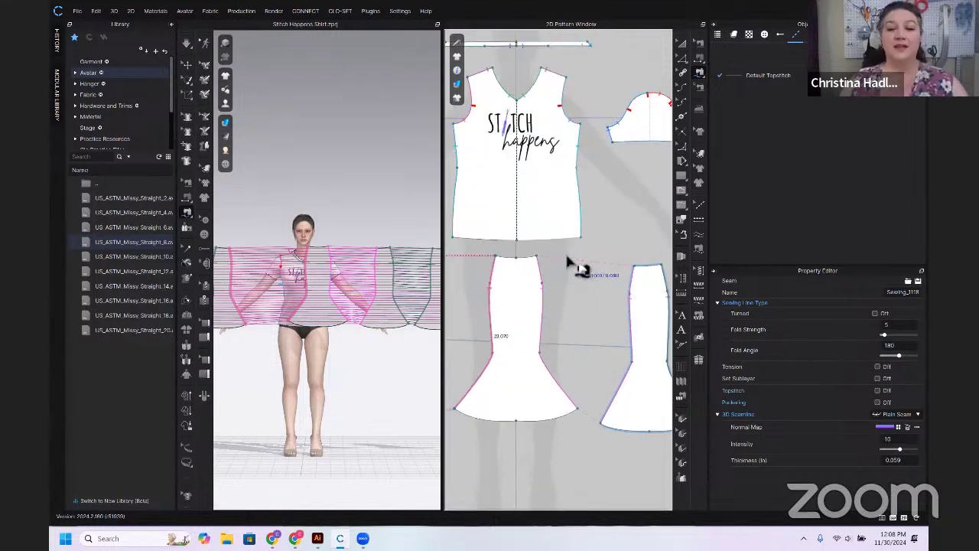
scroll(569, 265, down, 1)
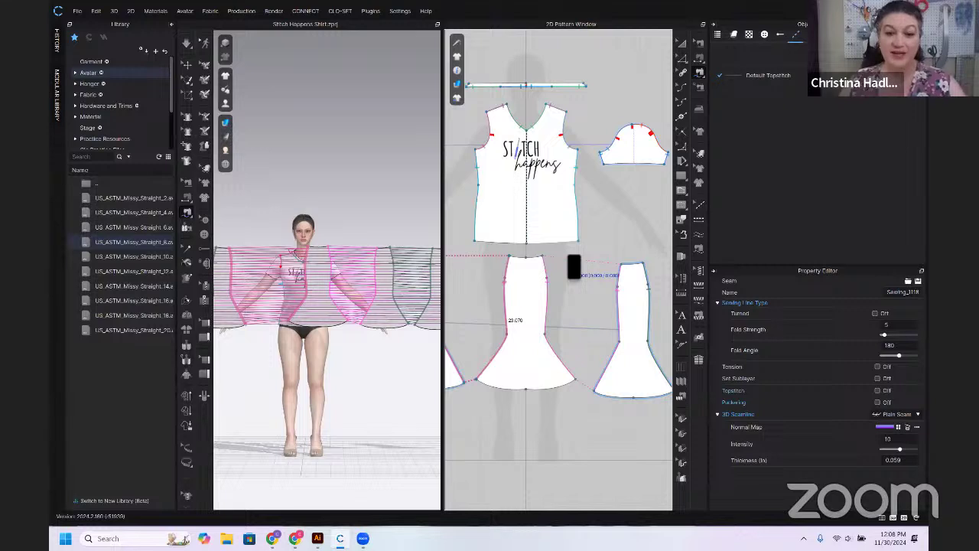
Create a rectangle 15 in wide and 1 in high between the shirt front's hem and the centre front skirt panel
scroll(574, 268, down, 2)
scroll(565, 273, up, 3)
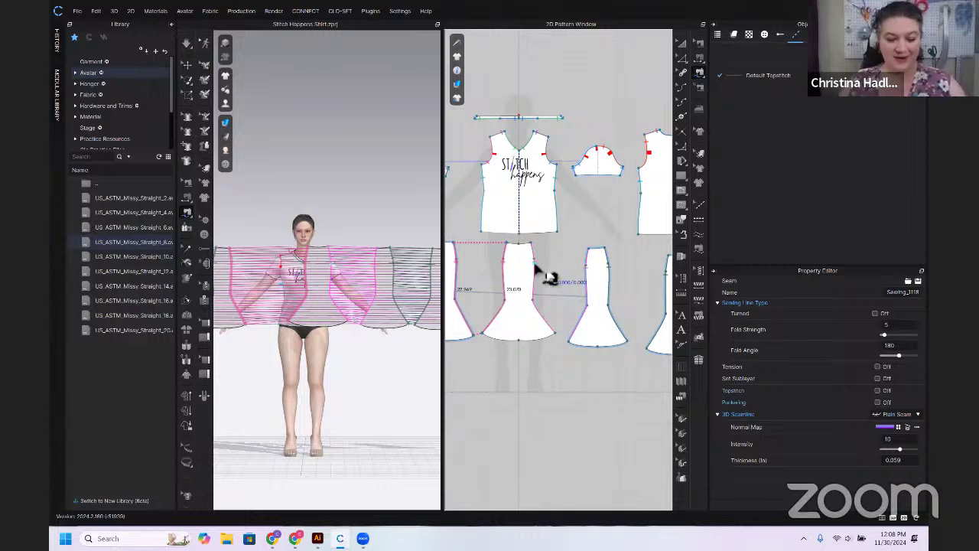
key(Escape)
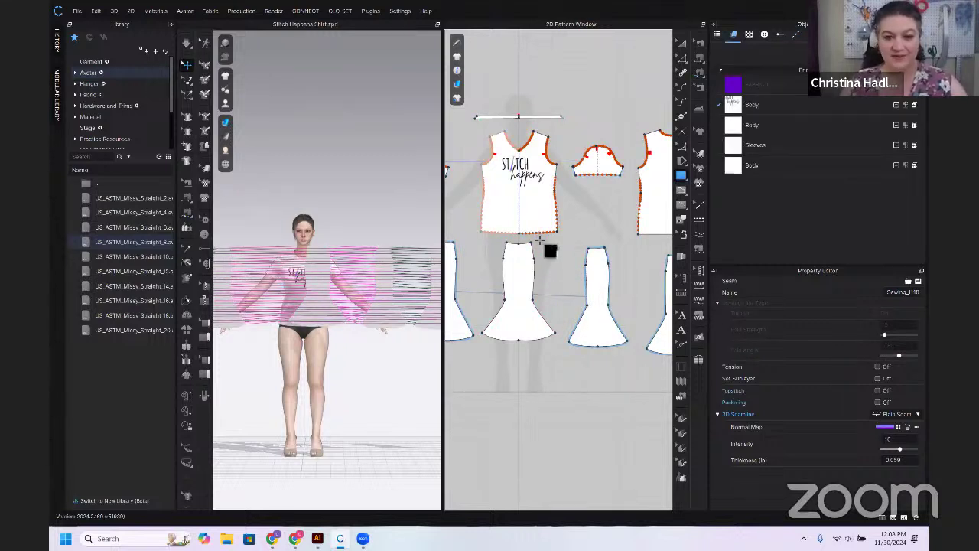
click(539, 243)
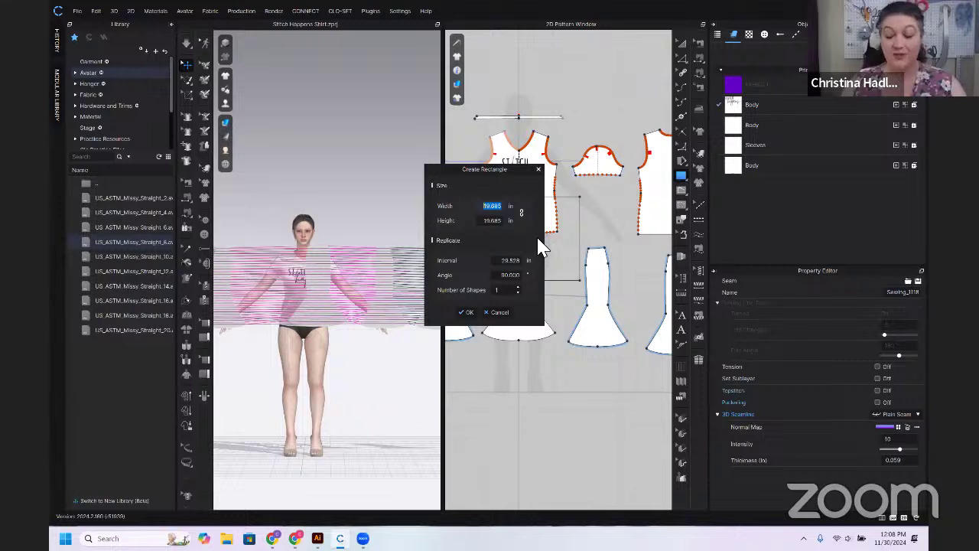
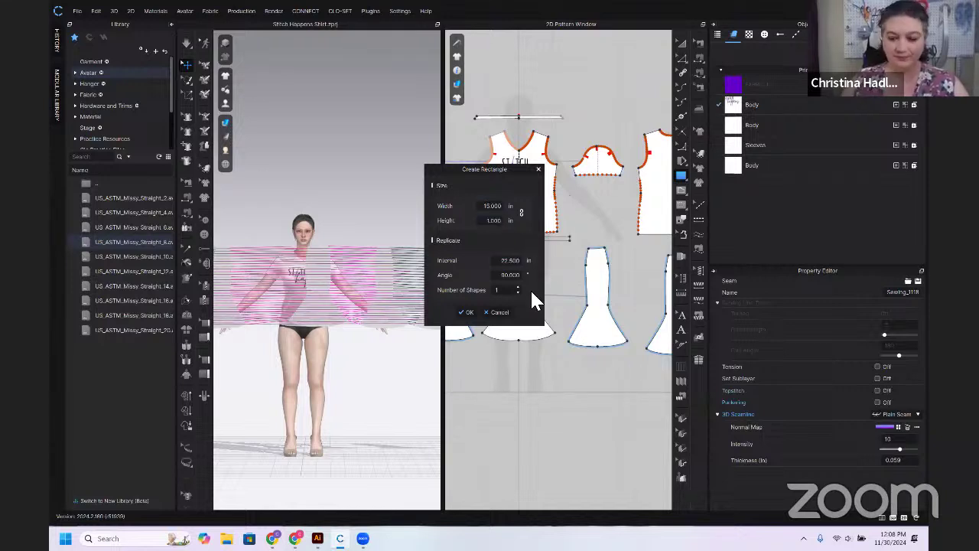
key(Return)
Move the waistband rectangle to start beside the centre front line and place its symmetric pattern with sewing on the opposite side
scroll(527, 241, up, 5)
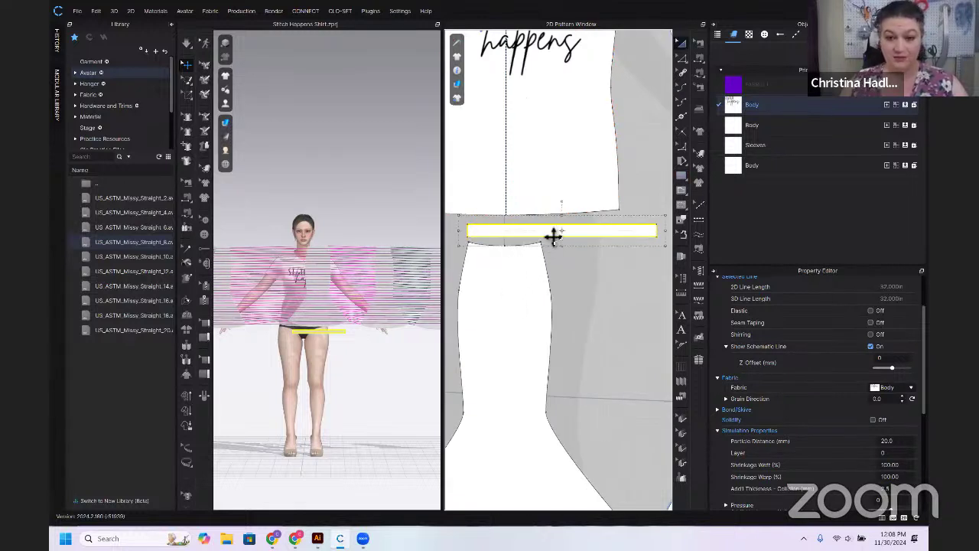
drag(553, 236, 595, 234)
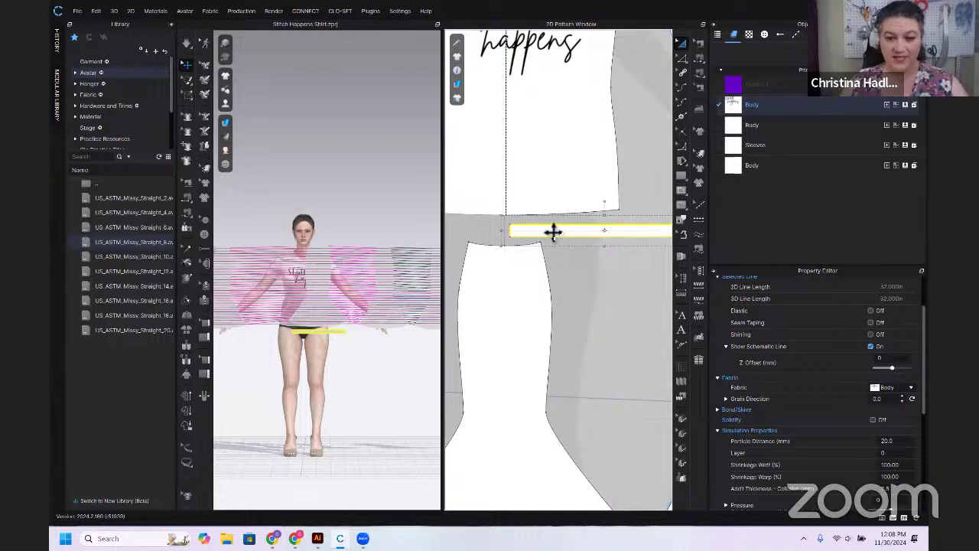
right_click(553, 233)
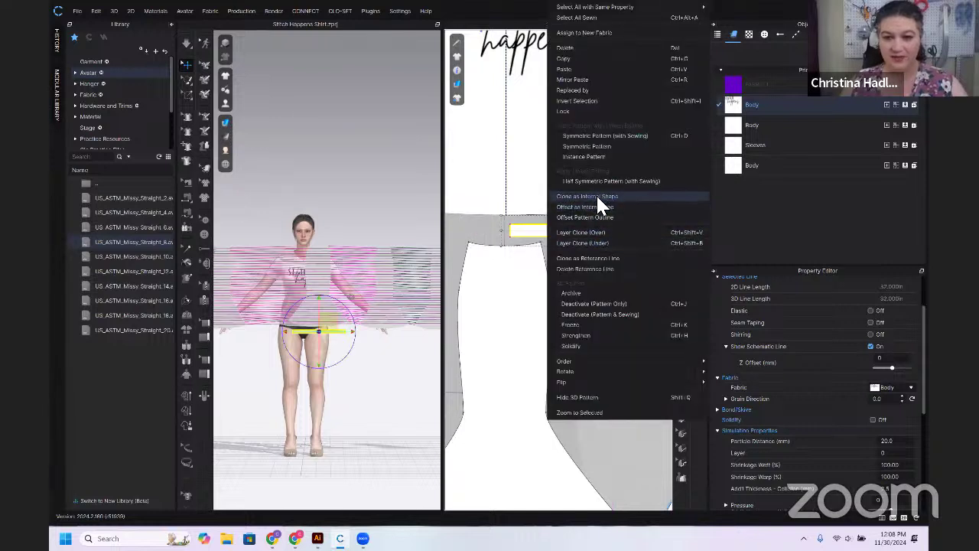
click(600, 135)
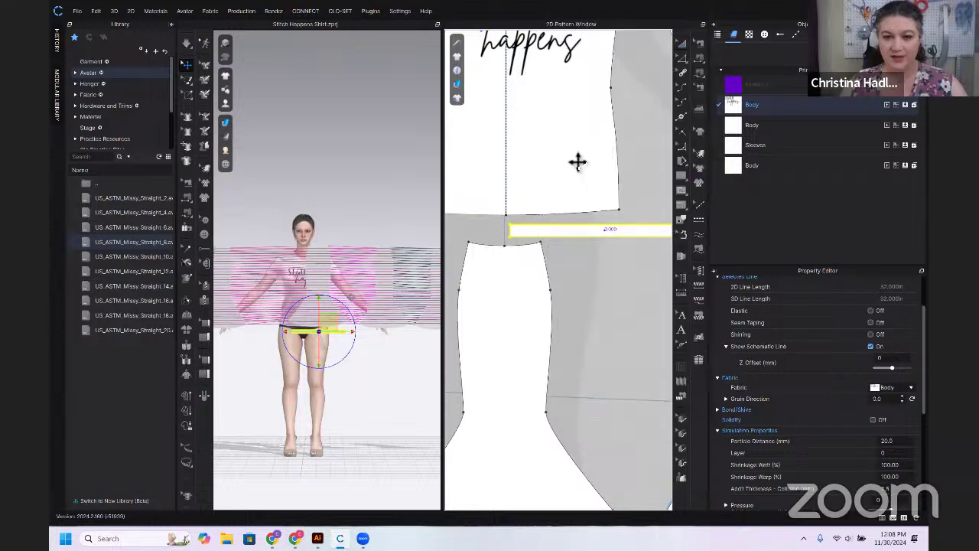
scroll(497, 242, down, 4)
scroll(498, 245, down, 2)
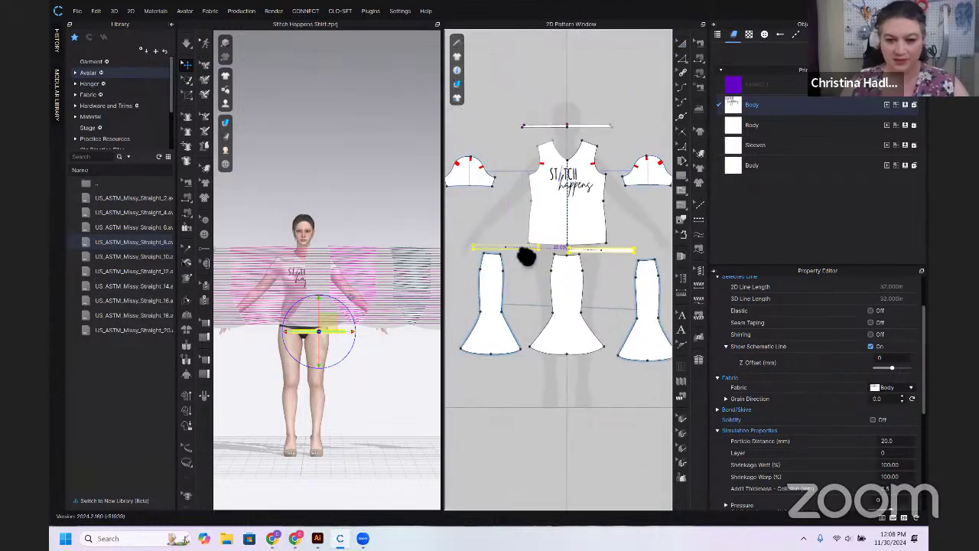
click(527, 256)
Sew the waistband's lower edge to the waist edges of half the centre front, the side front, the side back and half the back panel
scroll(597, 252, up, 5)
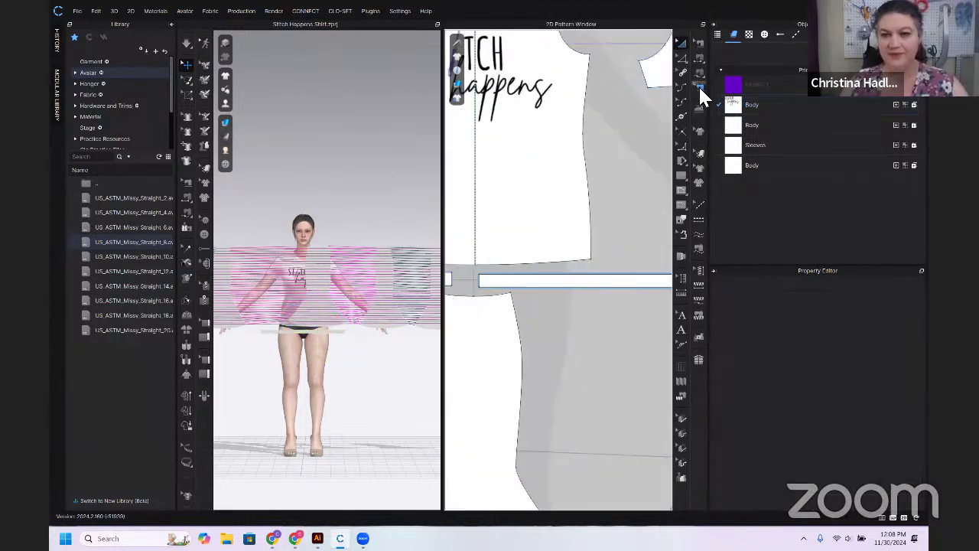
click(700, 73)
scroll(546, 258, down, 5)
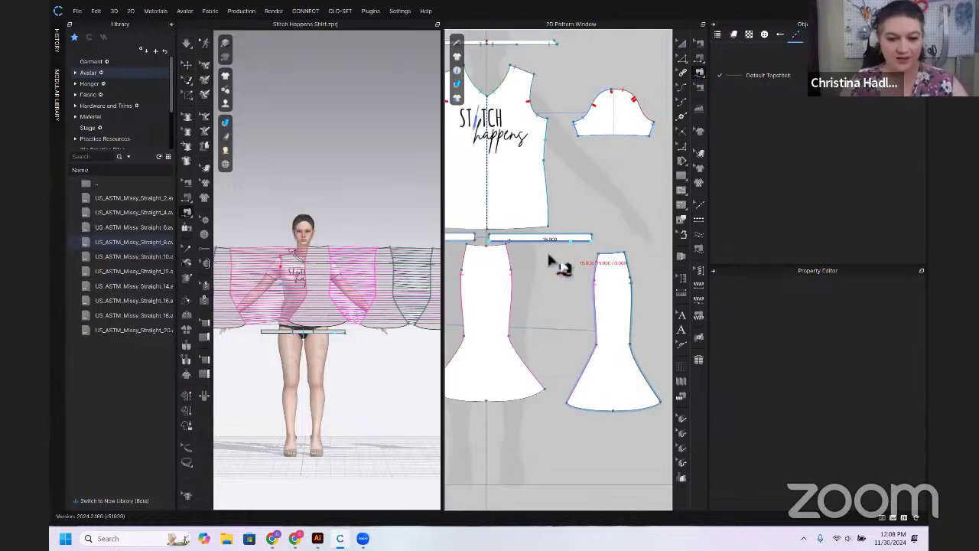
click(549, 257)
click(494, 247)
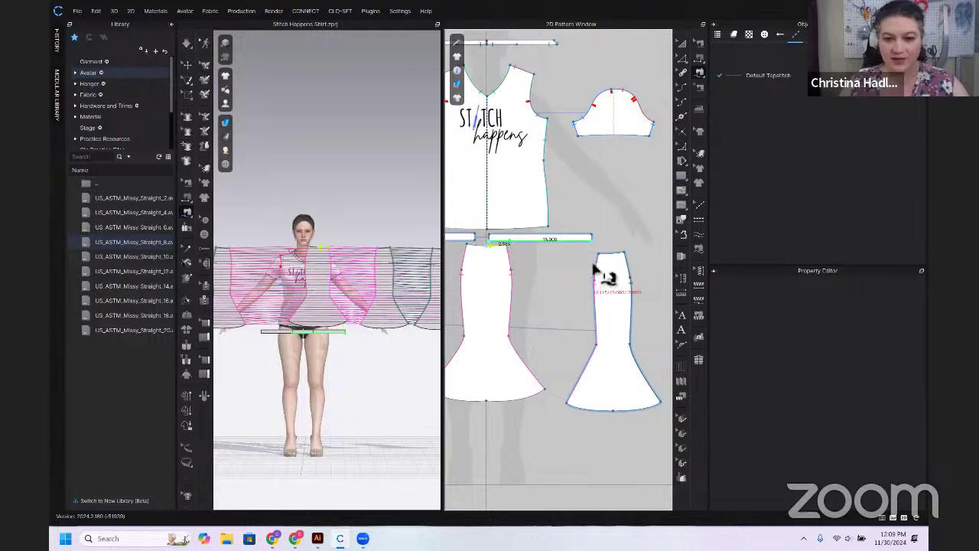
scroll(635, 265, right, 5)
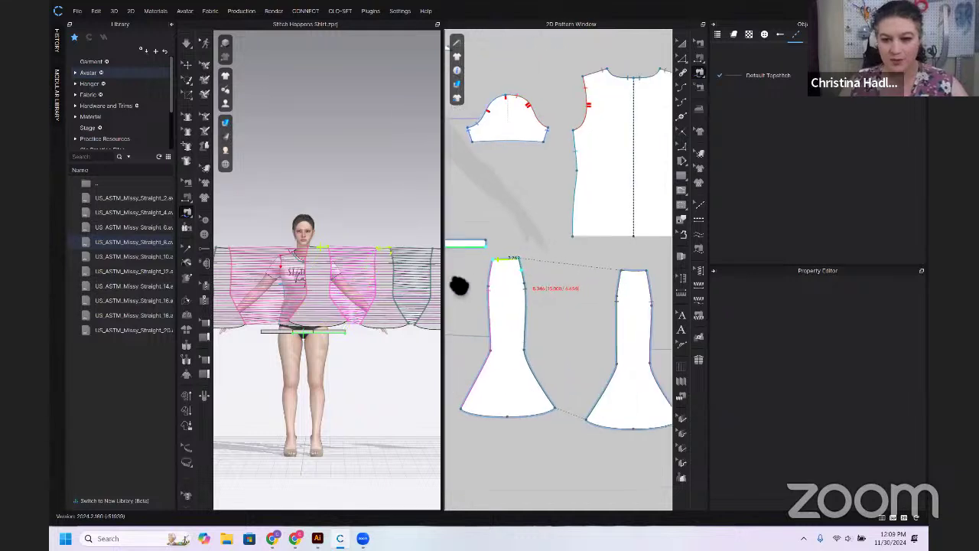
click(555, 286)
scroll(535, 295, up, 5)
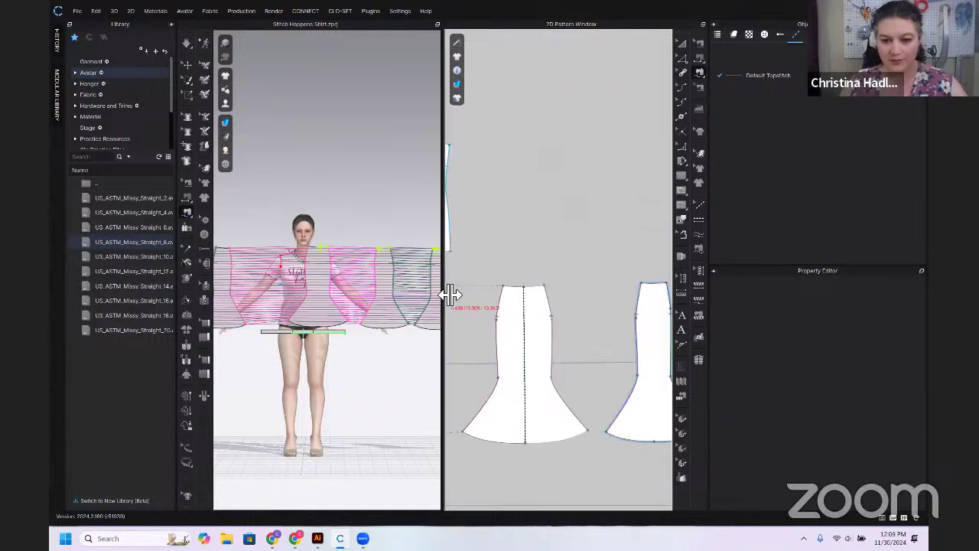
click(520, 276)
click(556, 277)
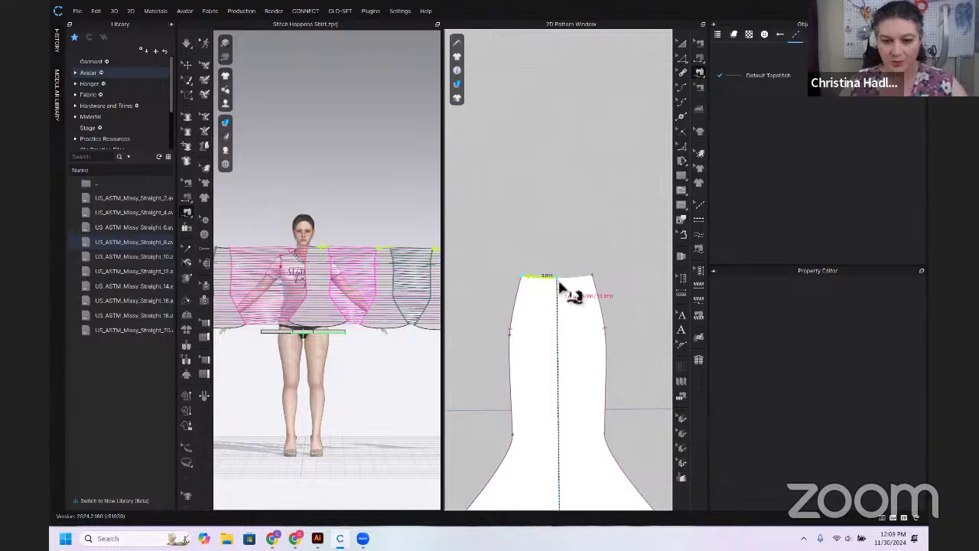
key(Return)
scroll(559, 286, down, 5)
scroll(535, 313, down, 3)
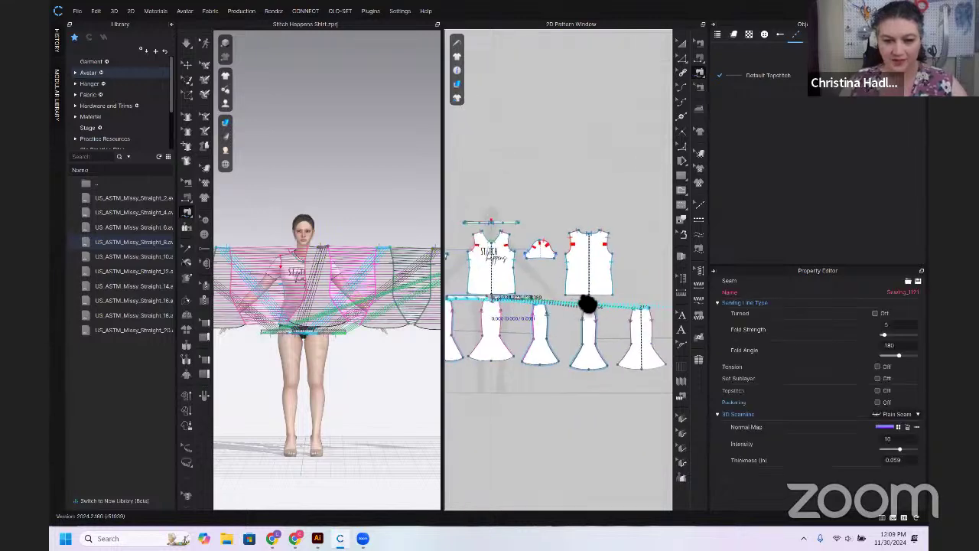
Collapse the object browser, property editor and library to enlarge both views, and examine the waistband seams in 3D and 2D
scroll(589, 306, up, 6)
scroll(372, 336, down, 5)
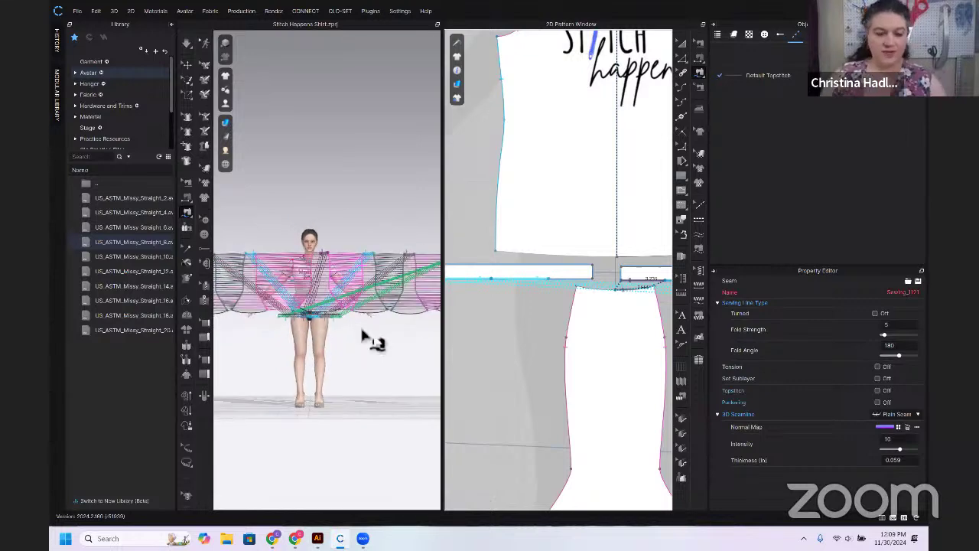
scroll(354, 320, up, 5)
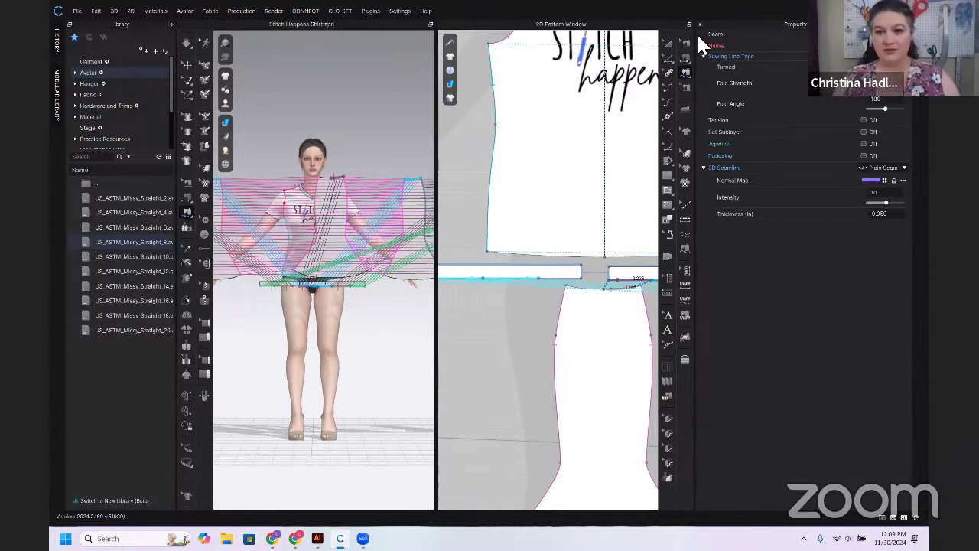
click(711, 25)
scroll(358, 281, up, 3)
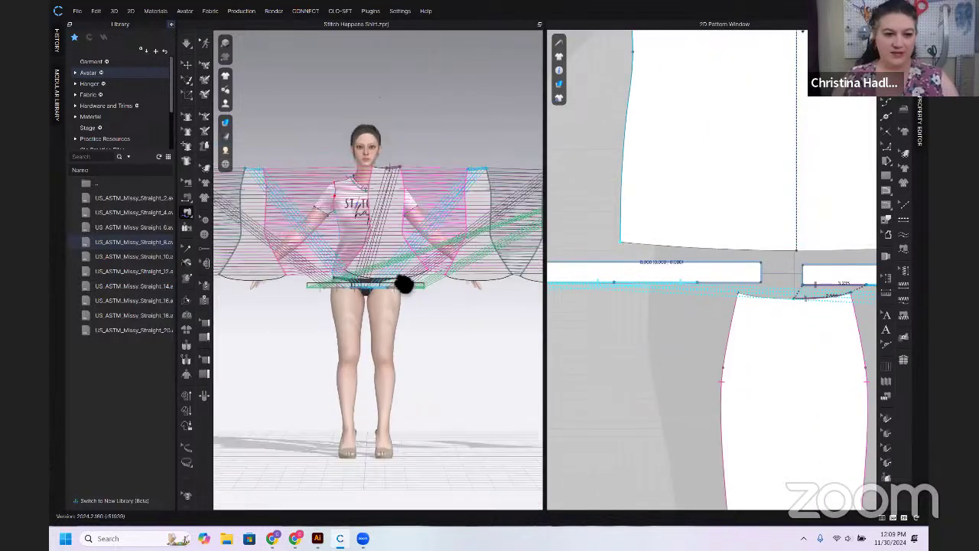
click(172, 26)
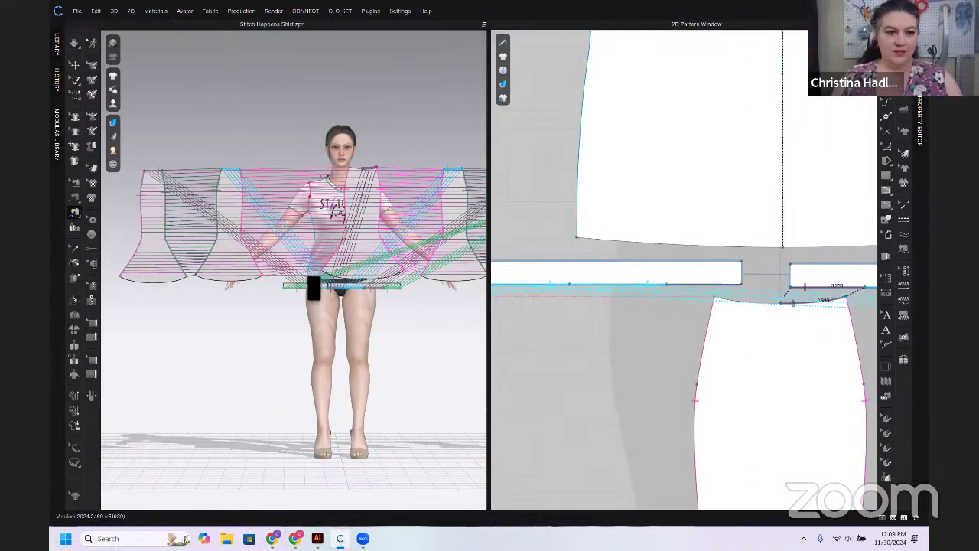
scroll(375, 272, down, 3)
scroll(366, 264, down, 2)
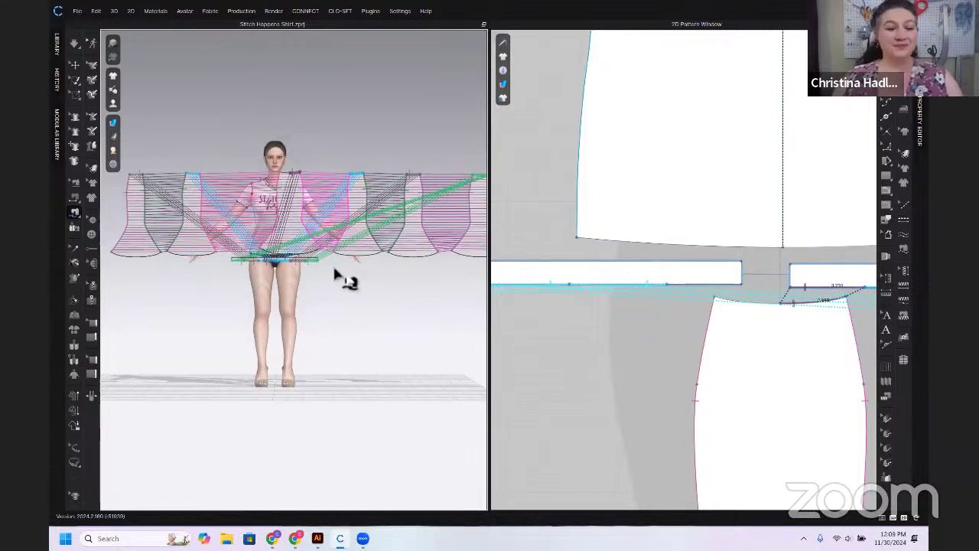
scroll(341, 280, up, 2)
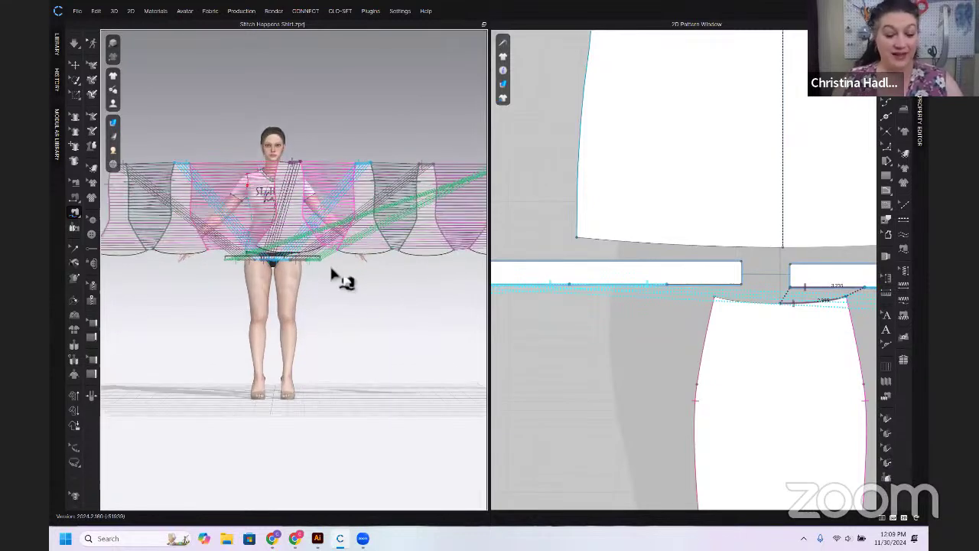
scroll(633, 298, down, 6)
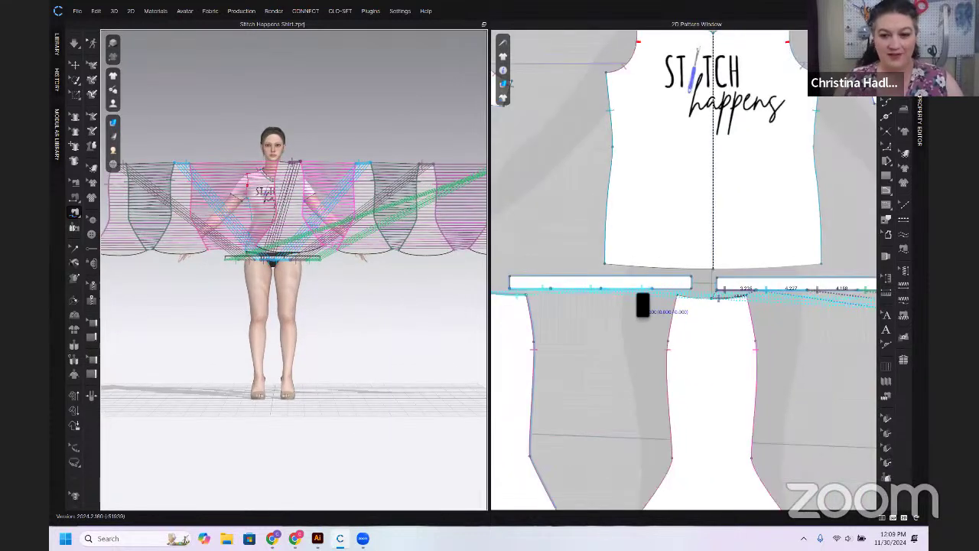
scroll(319, 280, up, 1)
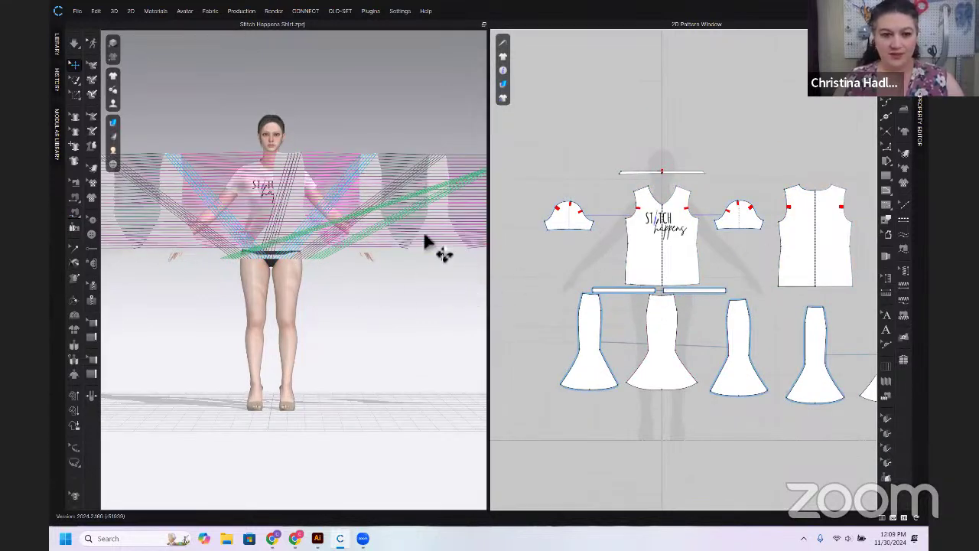
Select all the skirt panels together with the waistband and reset their 3D arrangement
scroll(727, 314, down, 2)
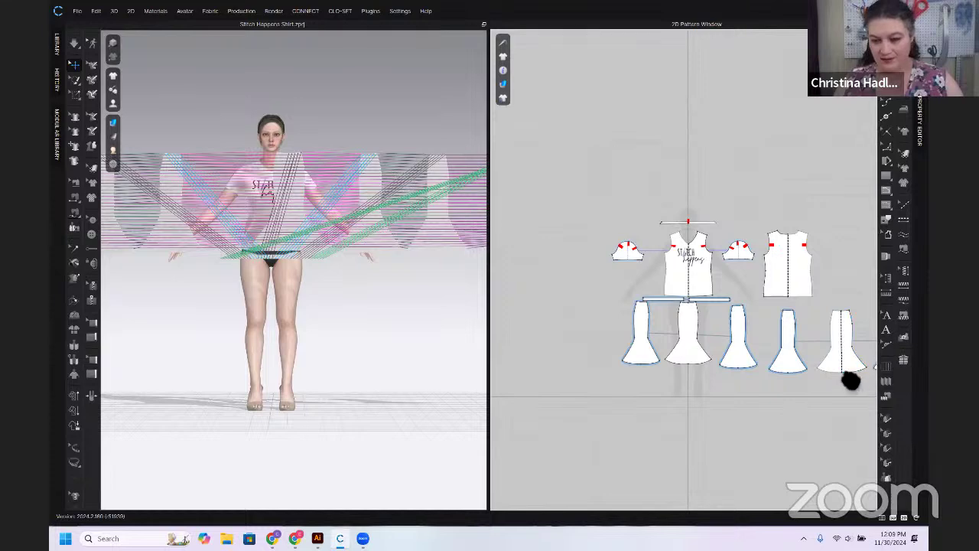
drag(850, 380, 538, 266)
right_click(448, 236)
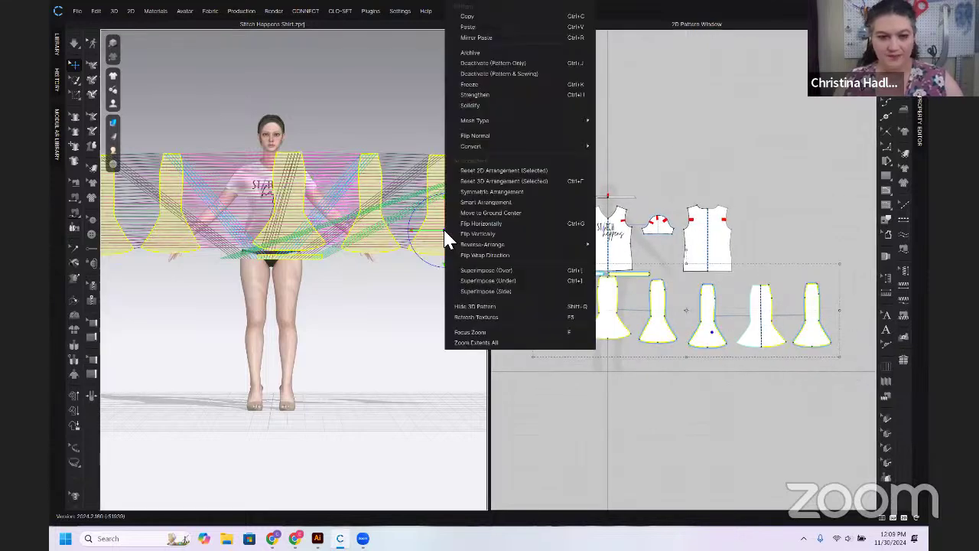
click(479, 182)
scroll(285, 301, up, 6)
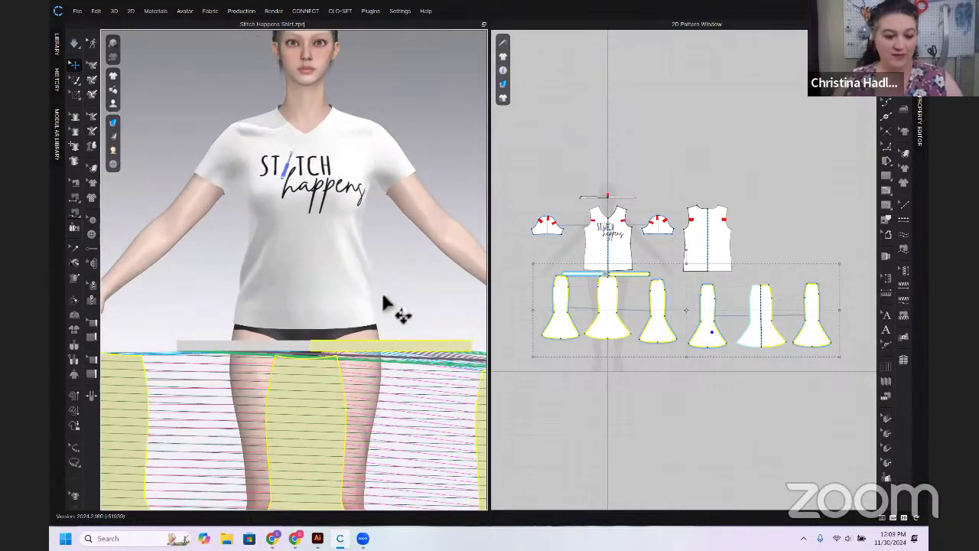
Show the avatar's arrangement points and wrap the waistband piece around the side of the waist
key(shift+f)
drag(393, 317, 316, 315)
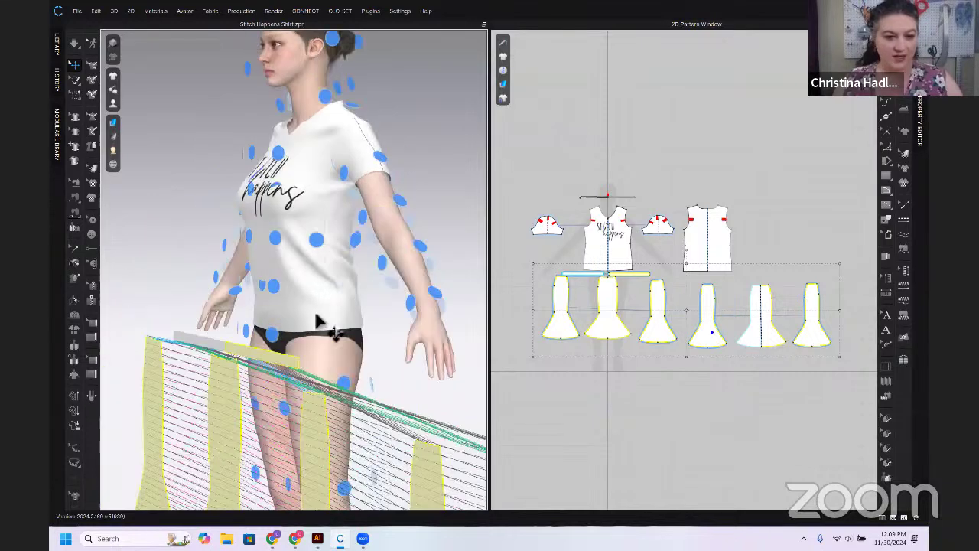
click(289, 364)
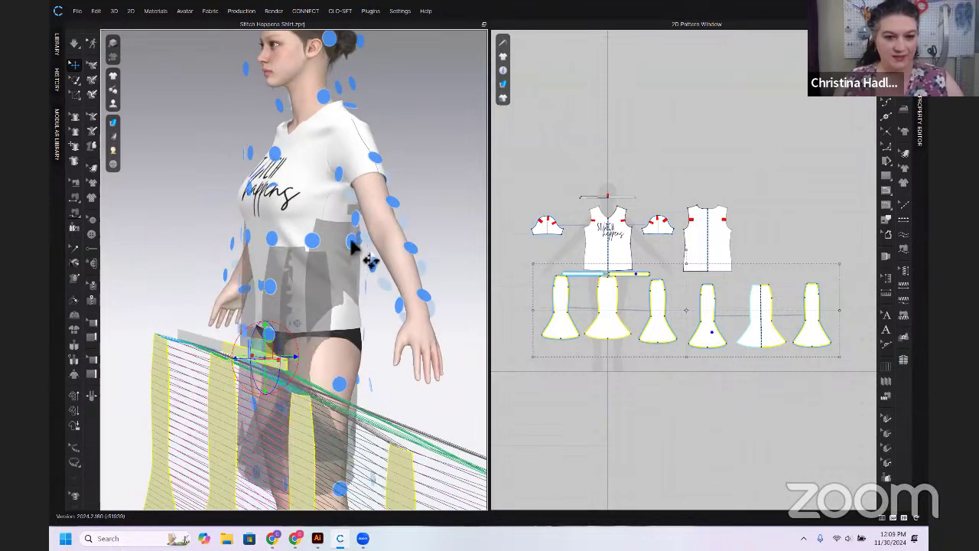
click(526, 246)
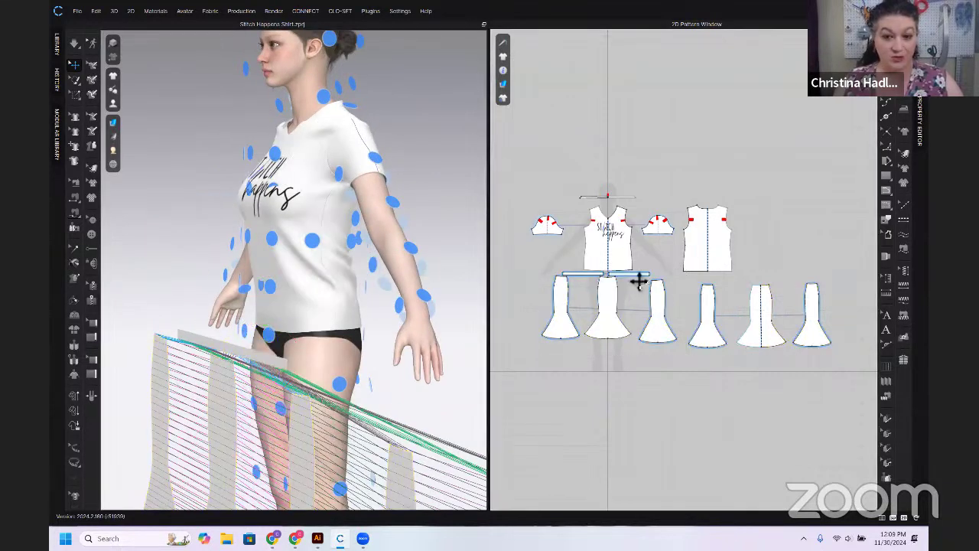
click(639, 279)
click(327, 269)
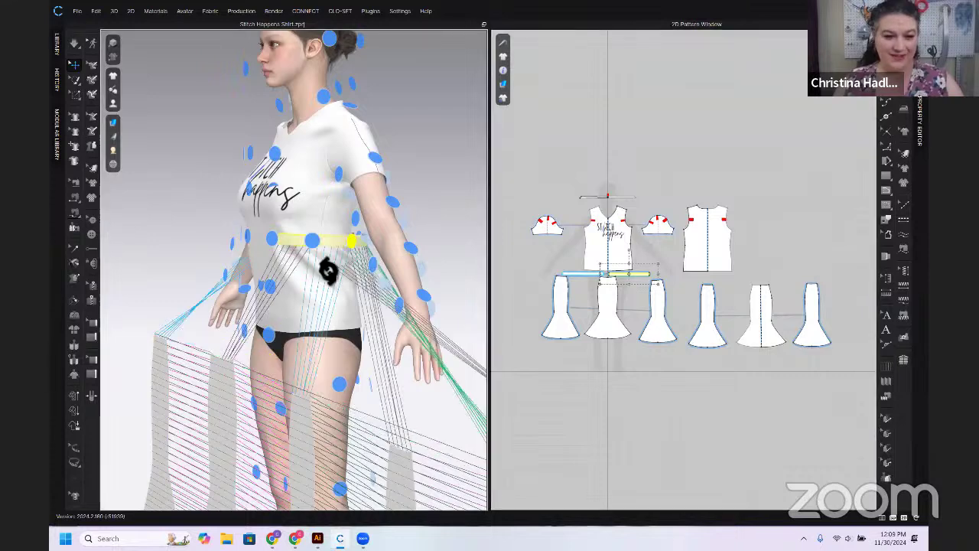
Lower both waistband pieces around the avatar's waist so they sit at the same height on either side of the shirt
drag(339, 306, 328, 284)
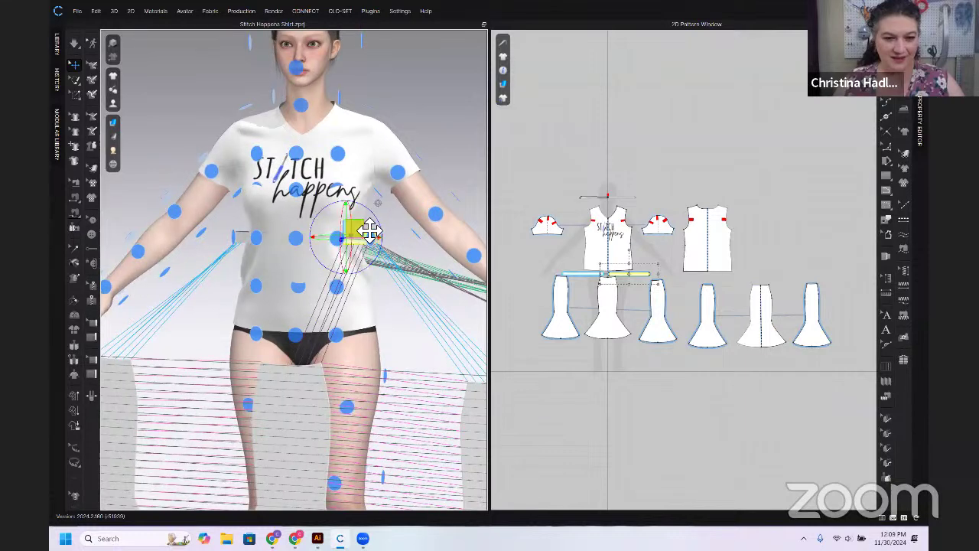
drag(367, 239, 369, 266)
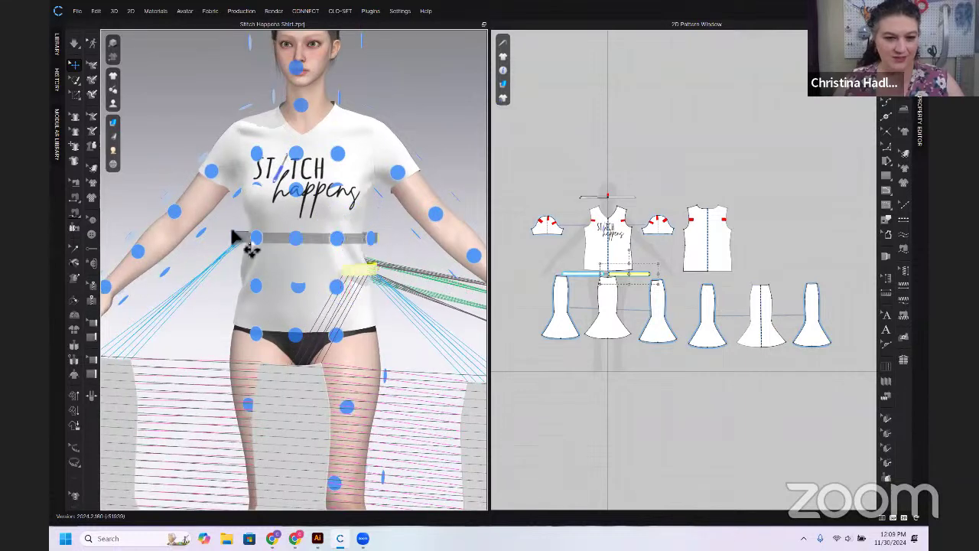
mouse_move(250, 243)
mouse_down()
mouse_move(273, 246)
mouse_move(255, 248)
mouse_up()
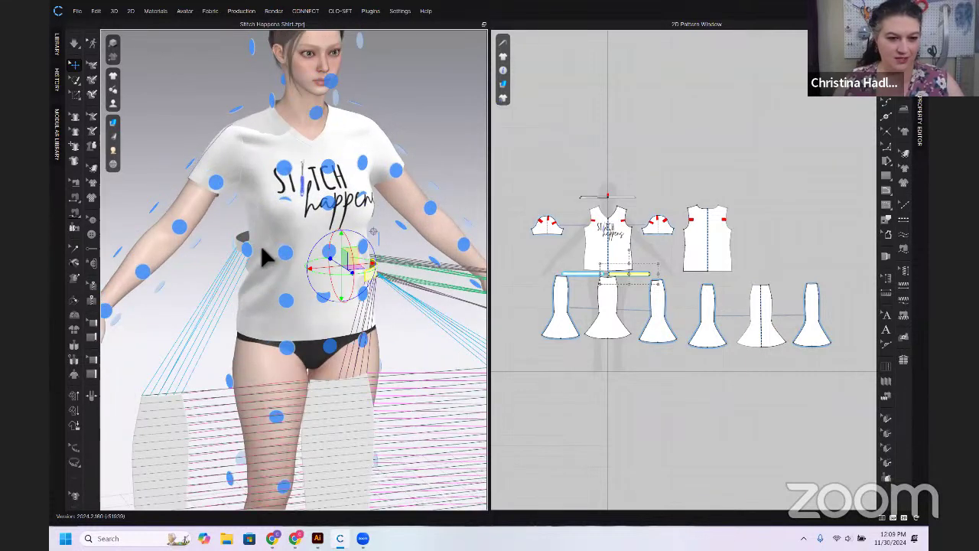
click(260, 247)
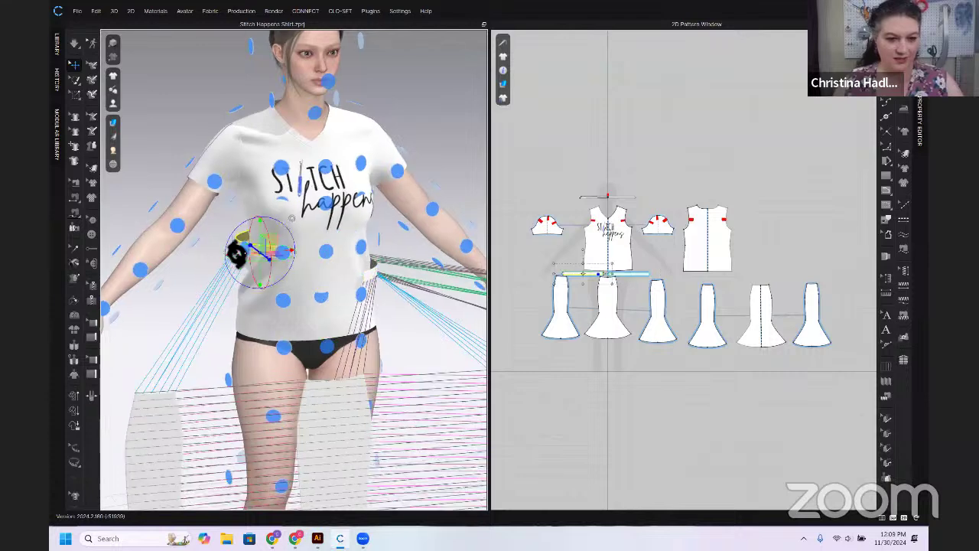
key(2)
drag(251, 238, 253, 280)
Sew the two waistband pieces together at their centre front ends and at their outer ends
scroll(640, 259, up, 5)
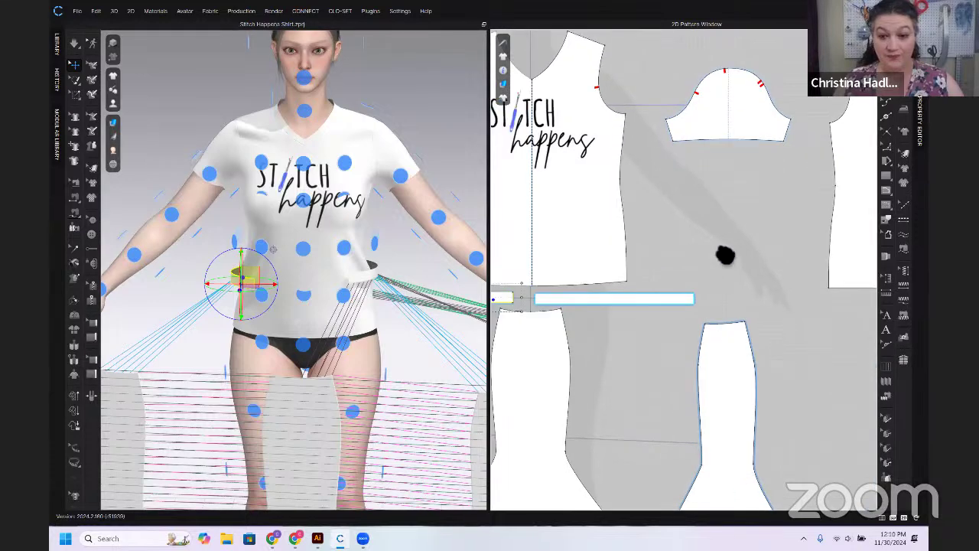
click(74, 197)
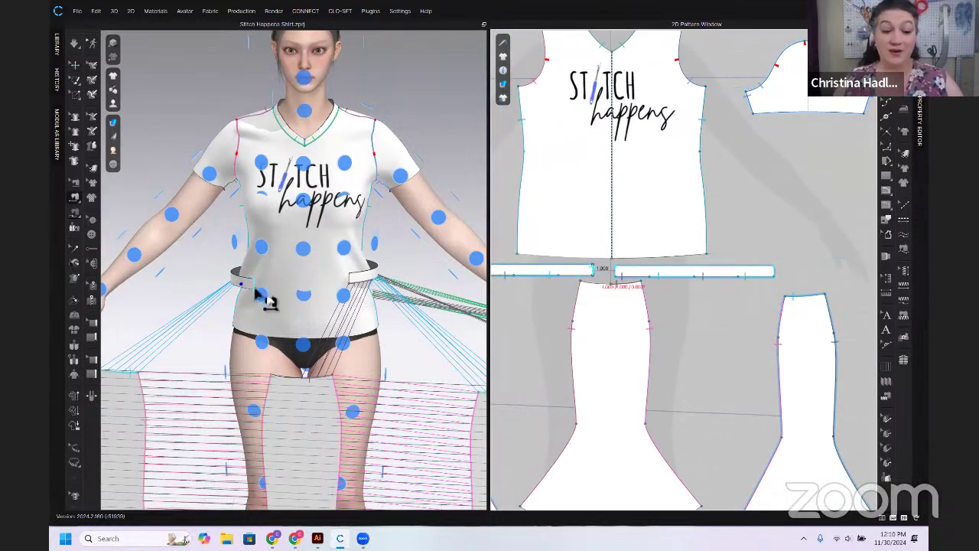
scroll(253, 295, up, 3)
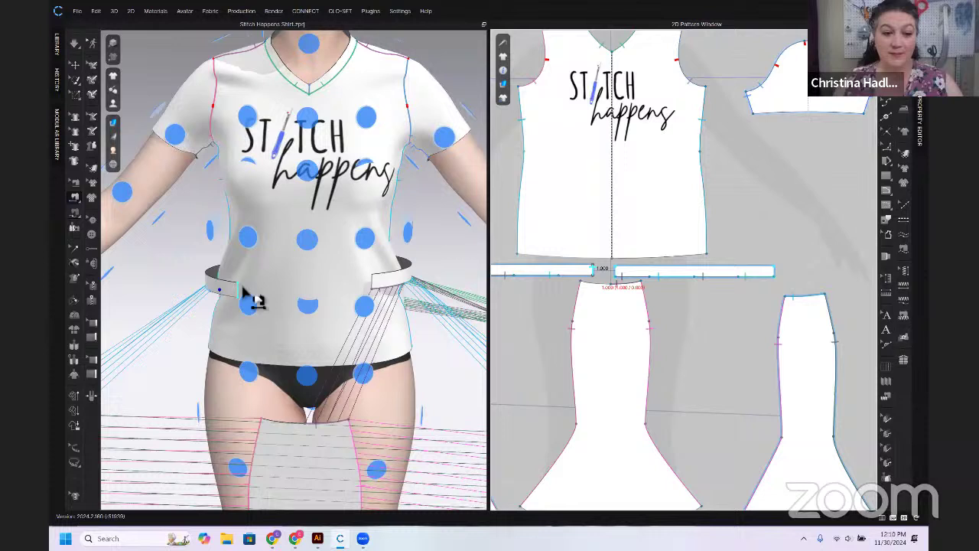
click(597, 270)
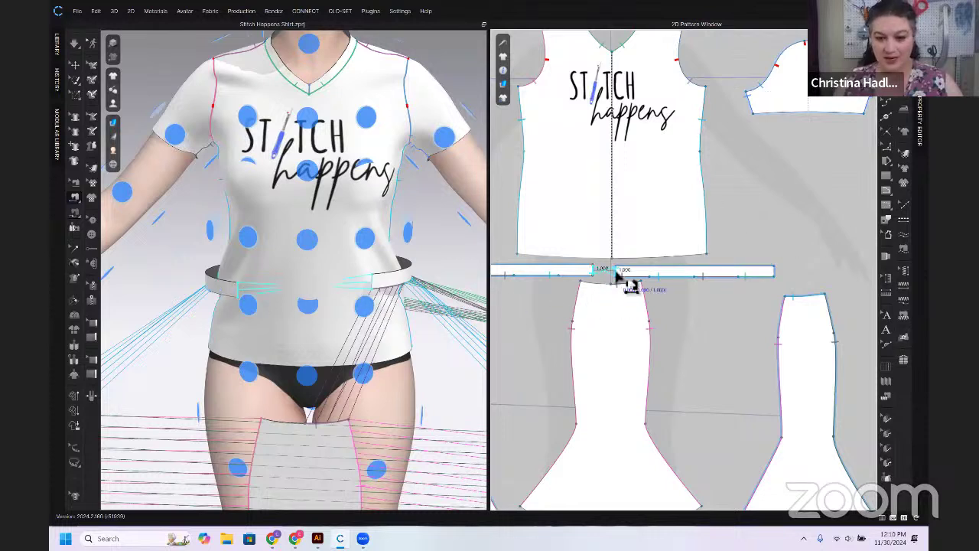
click(774, 274)
drag(634, 290, 773, 289)
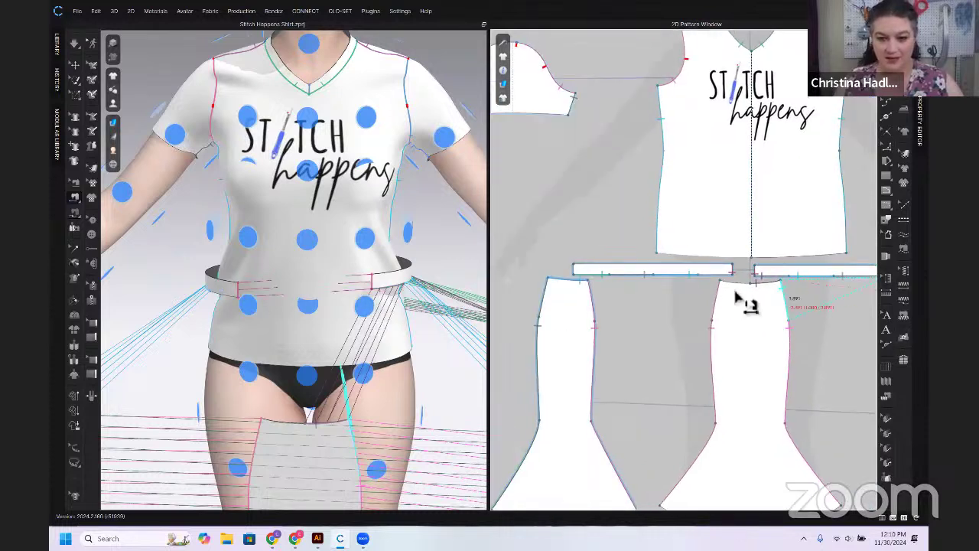
click(574, 272)
Examine the waistband end seams and the lower waistband edge against the skirt panels in 3D and 2D
scroll(273, 344, down, 3)
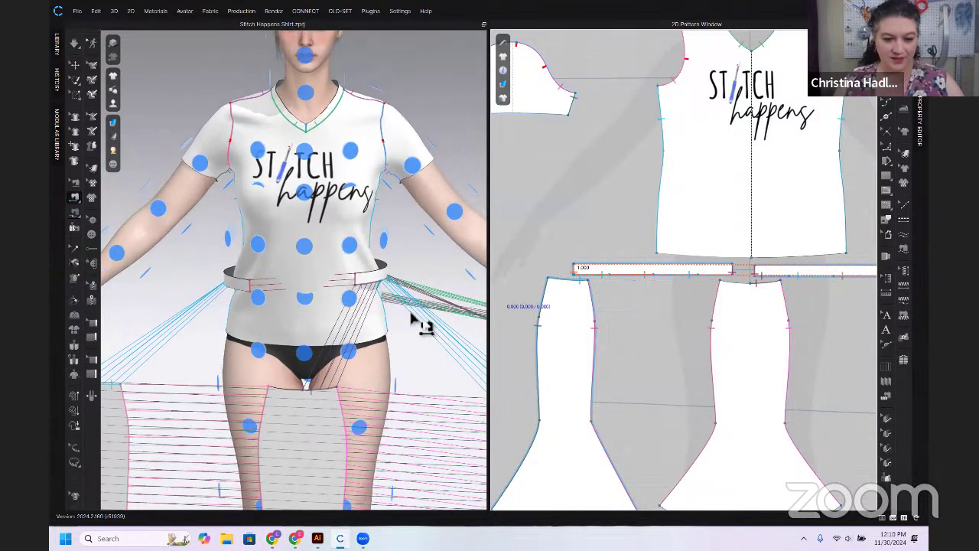
drag(279, 338, 408, 309)
scroll(408, 314, up, 4)
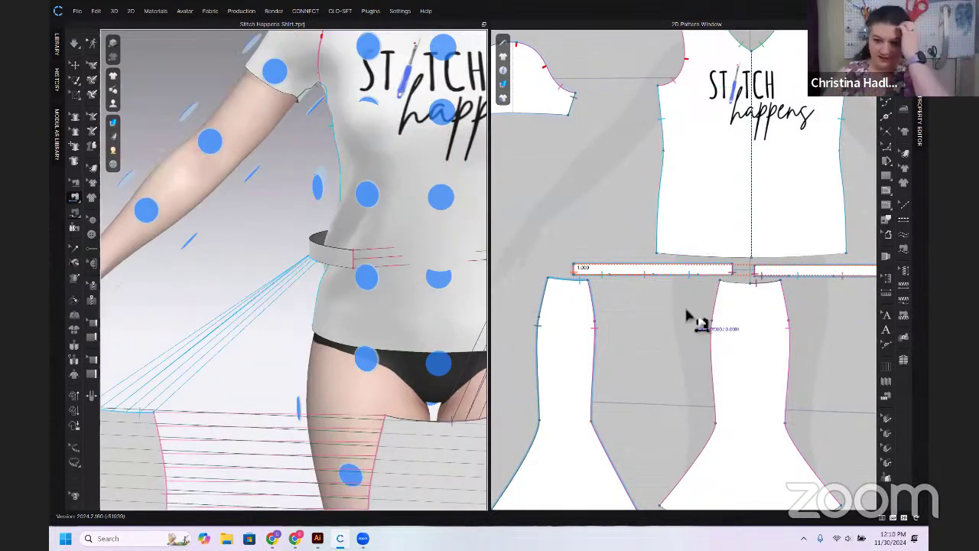
scroll(690, 321, up, 3)
scroll(685, 258, down, 5)
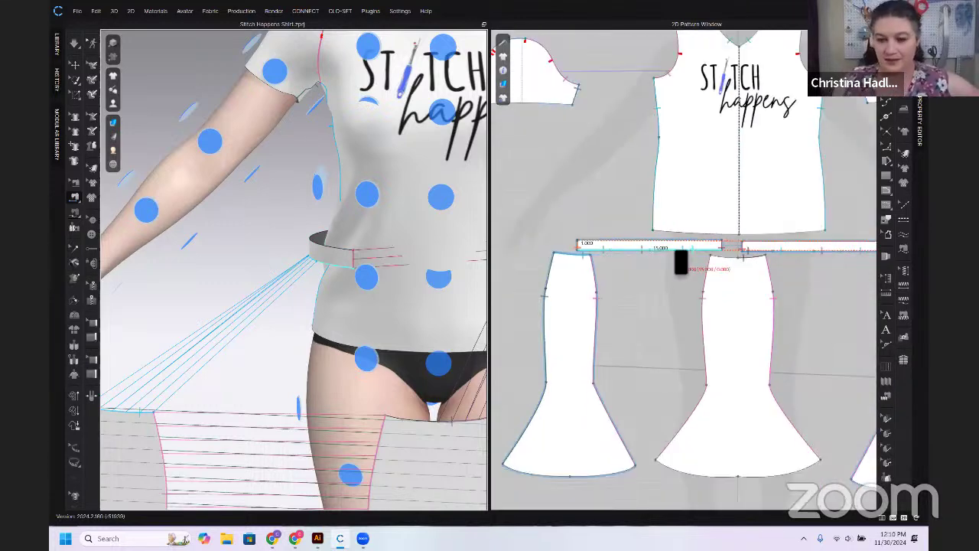
scroll(696, 287, up, 6)
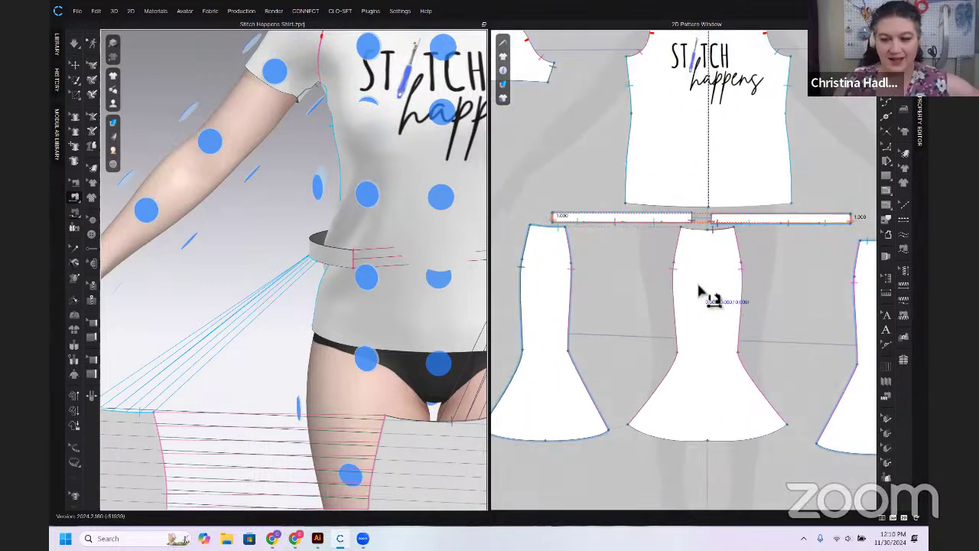
scroll(708, 300, down, 4)
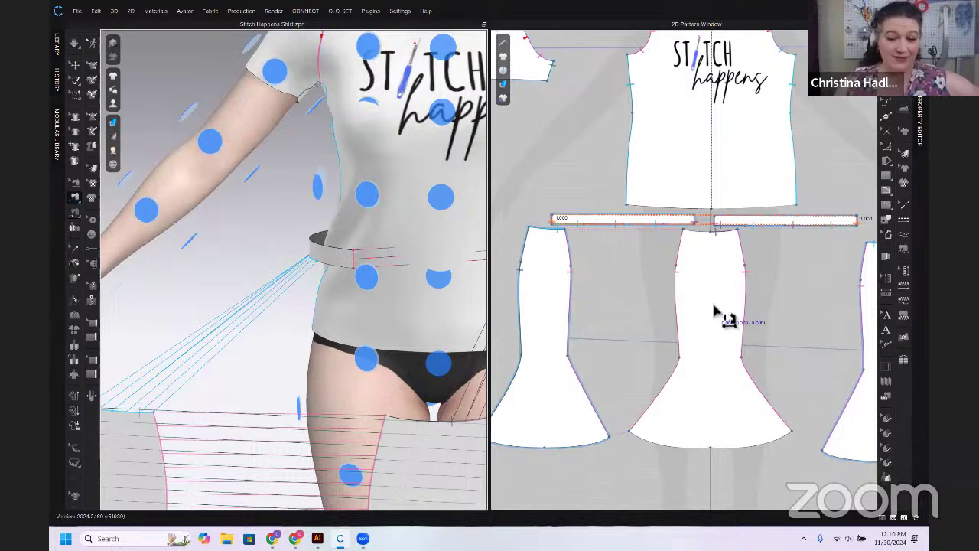
scroll(704, 269, up, 3)
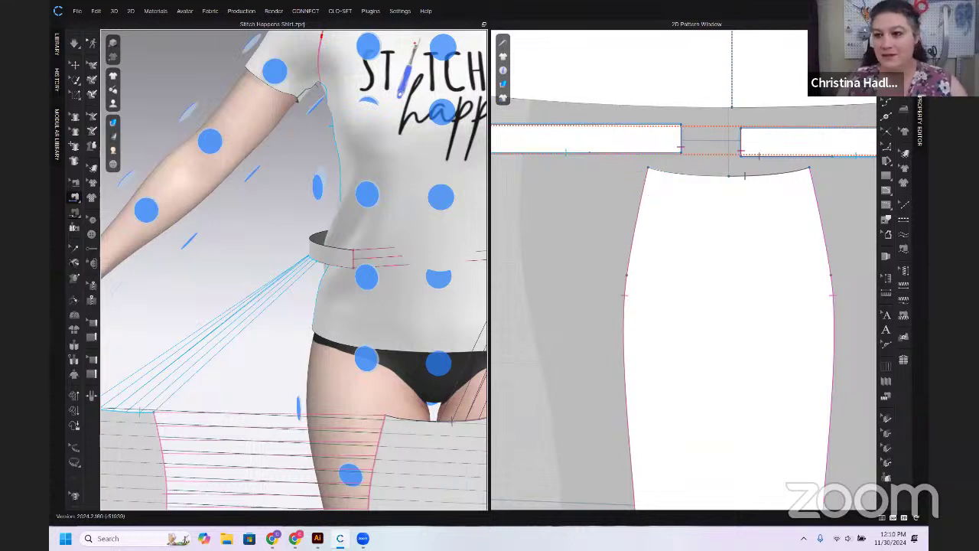
Sew the front portion of the other waistband piece's lower edge to the remaining half of the centre front panel's waist edge
click(904, 44)
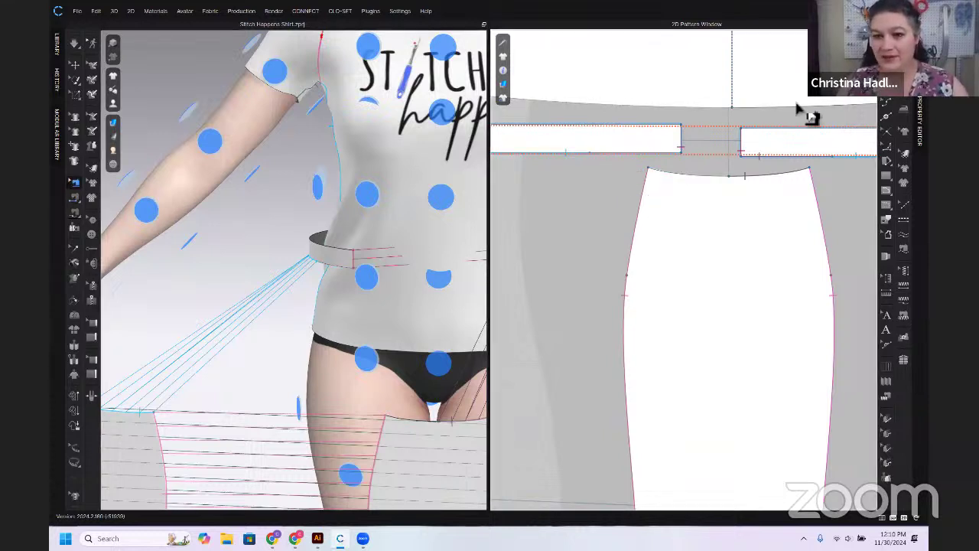
click(682, 152)
click(591, 153)
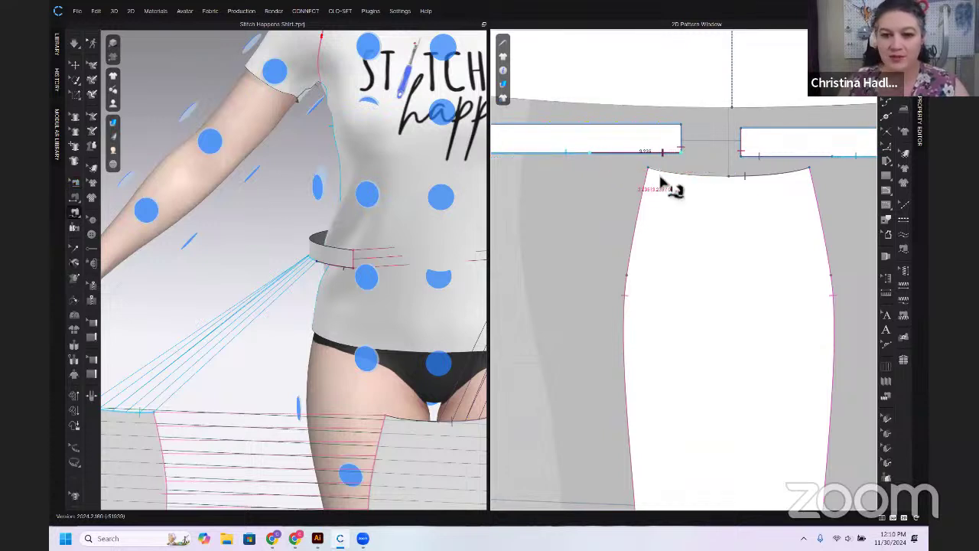
click(731, 177)
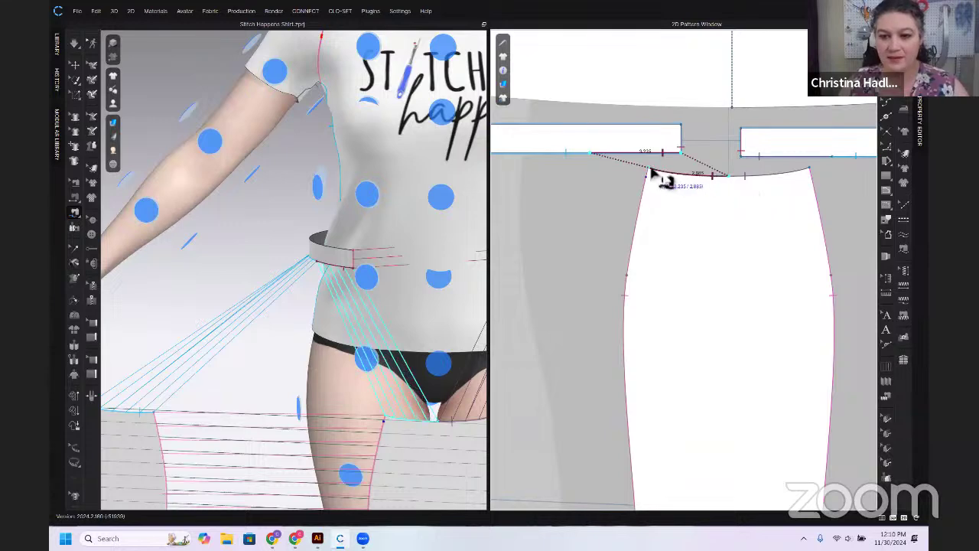
click(649, 169)
Place the centre front skirt panel on the avatar's front centre arrangement point between the thighs
key(2)
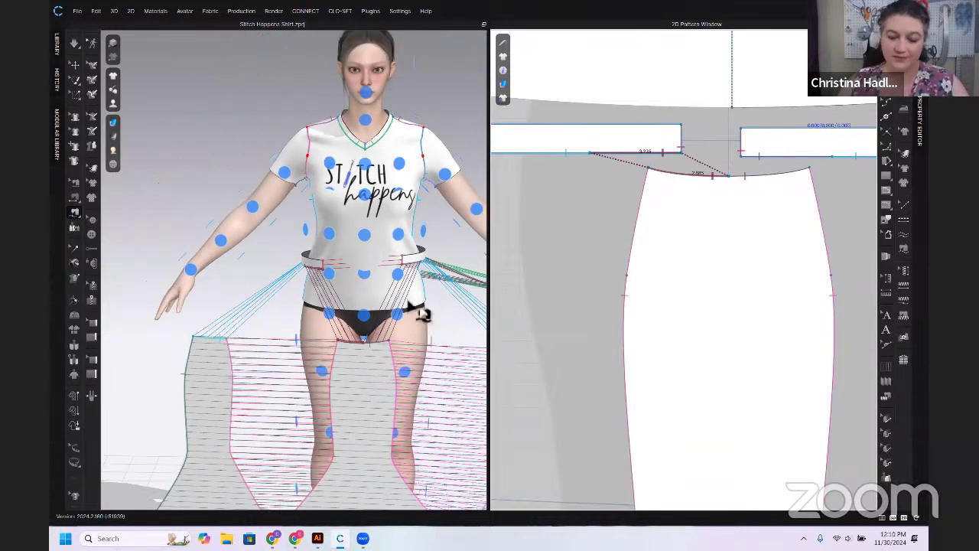
scroll(373, 386, down, 3)
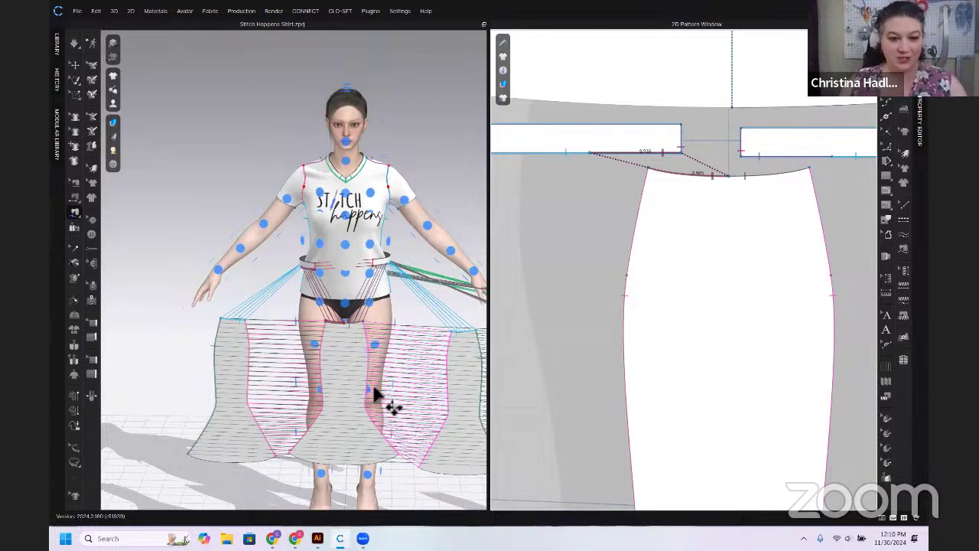
key(q)
scroll(586, 302, down, 5)
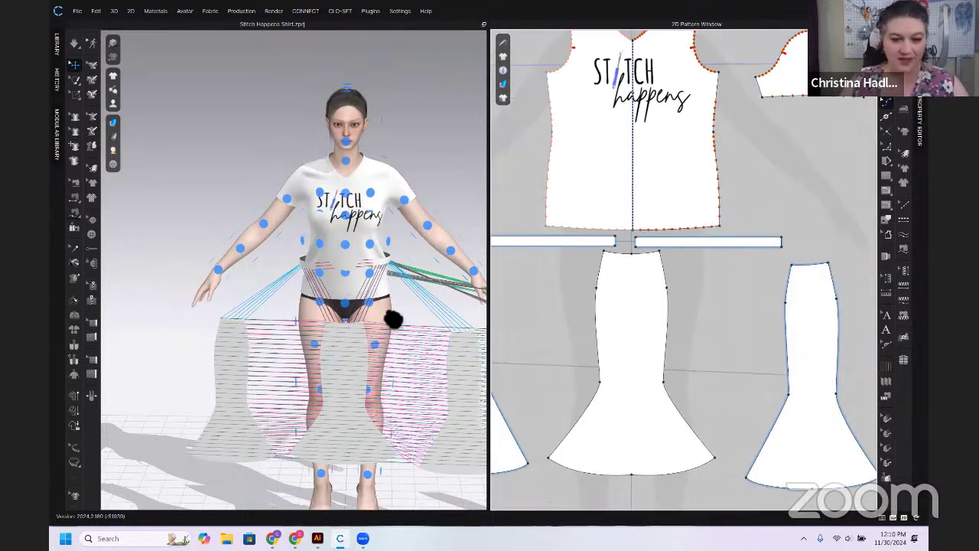
scroll(382, 317, up, 2)
click(359, 320)
scroll(368, 327, up, 2)
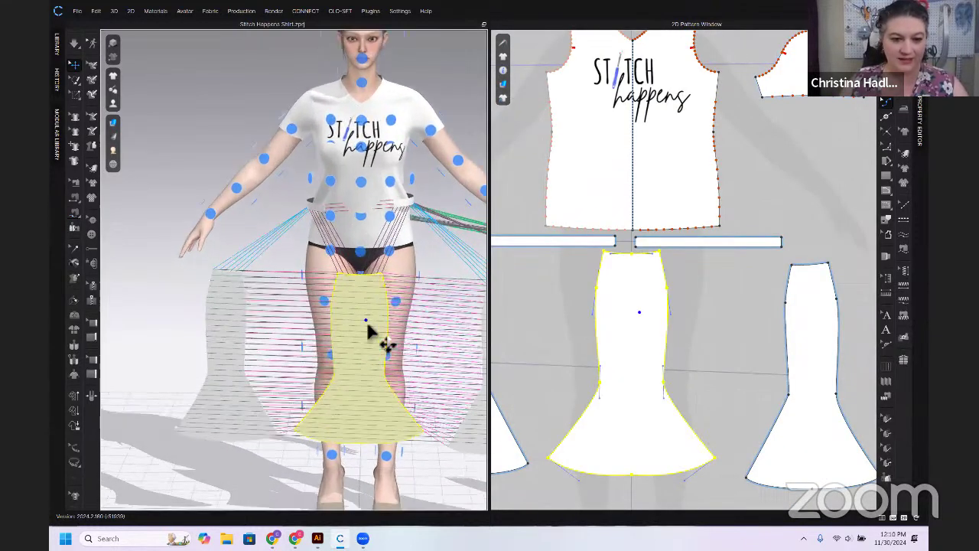
scroll(368, 326, up, 1)
click(325, 364)
click(366, 307)
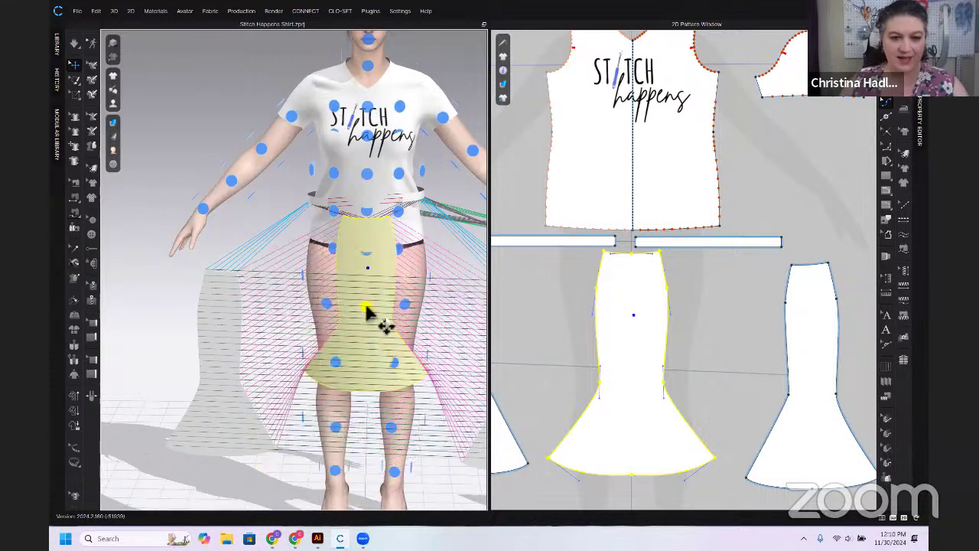
Arrange the two side front skirt panels around the avatar's thighs and adjust their position beside the centre front panel
mouse_move(314, 359)
mouse_down()
mouse_move(306, 348)
mouse_move(353, 352)
mouse_move(323, 367)
mouse_up()
click(324, 367)
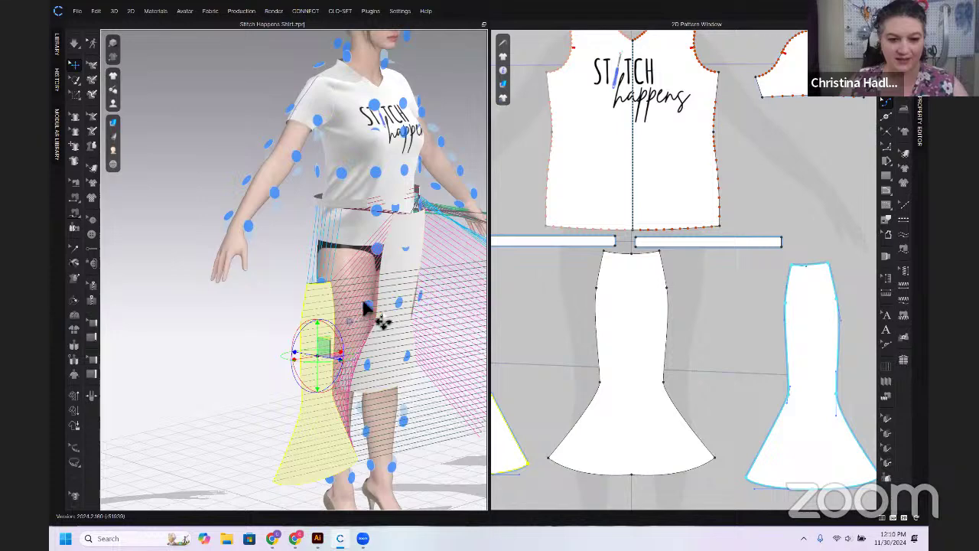
click(365, 325)
drag(364, 328, 329, 286)
drag(424, 353, 384, 280)
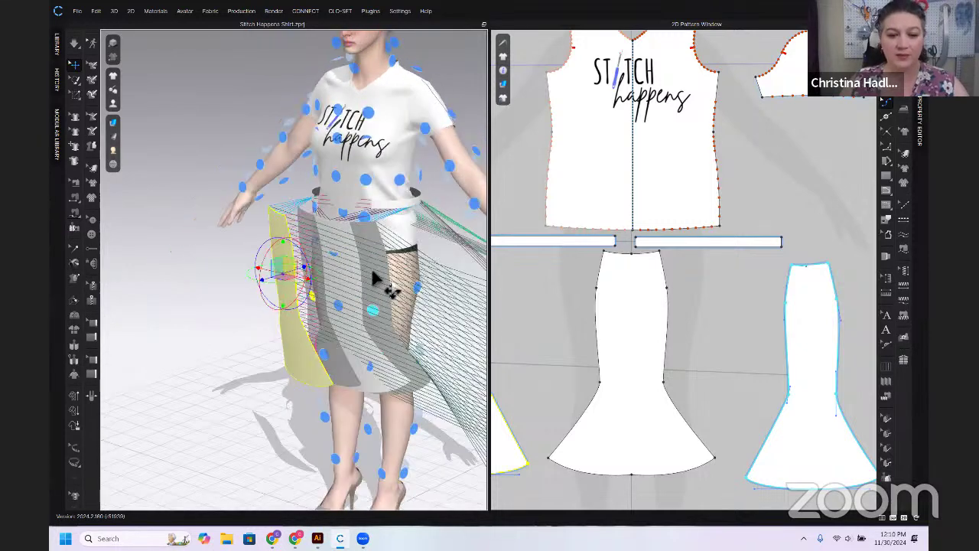
click(382, 279)
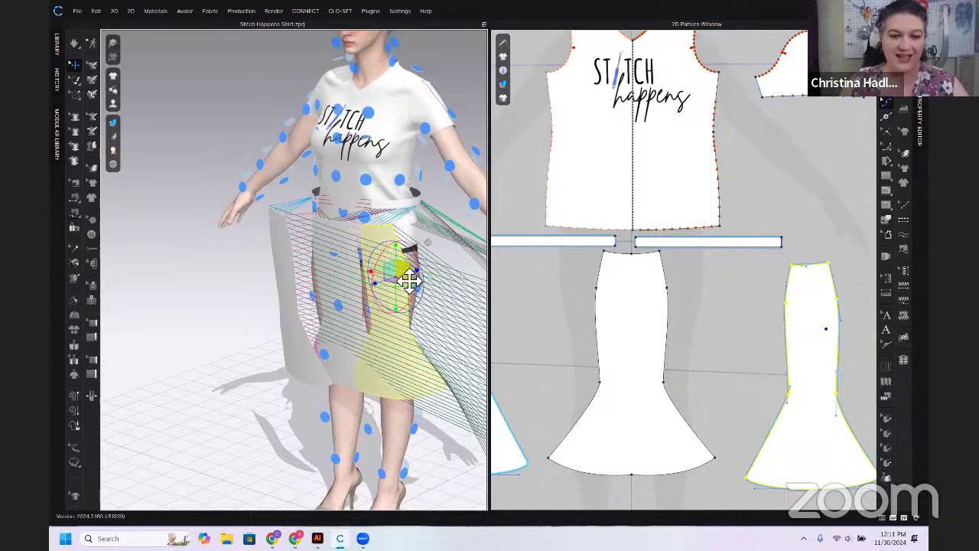
drag(391, 285, 411, 325)
Position the centre back skirt panel behind the avatar, just below the waistband
scroll(648, 389, down, 5)
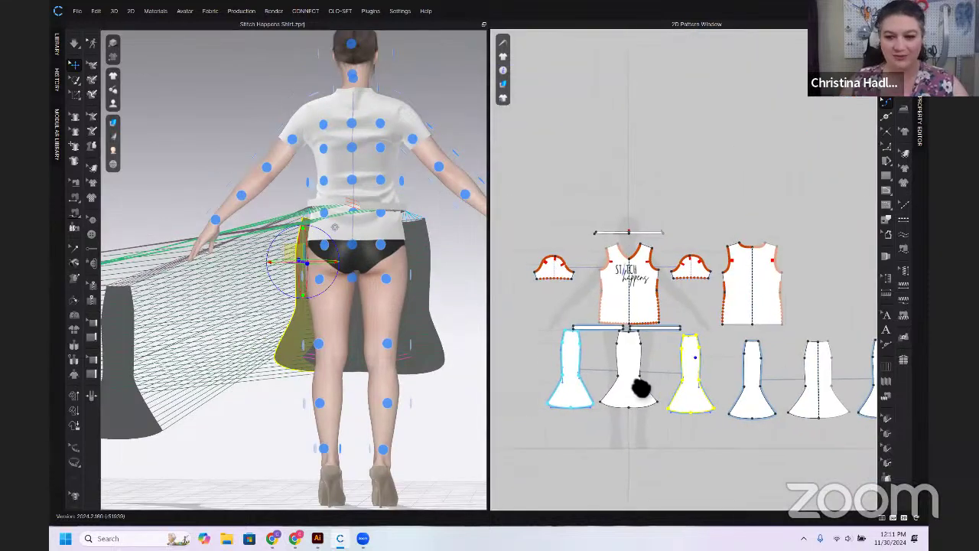
click(733, 378)
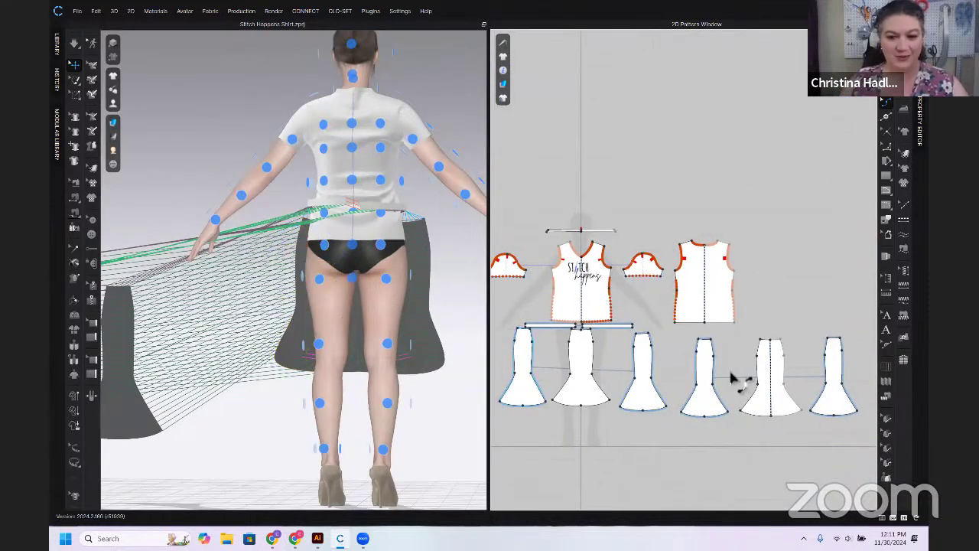
click(774, 386)
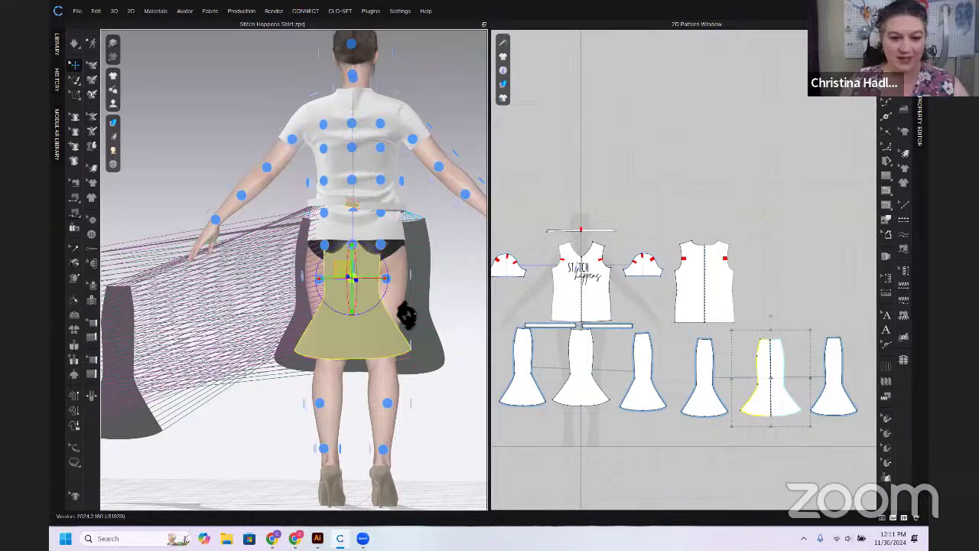
drag(409, 280, 412, 300)
scroll(437, 285, up, 4)
key(space)
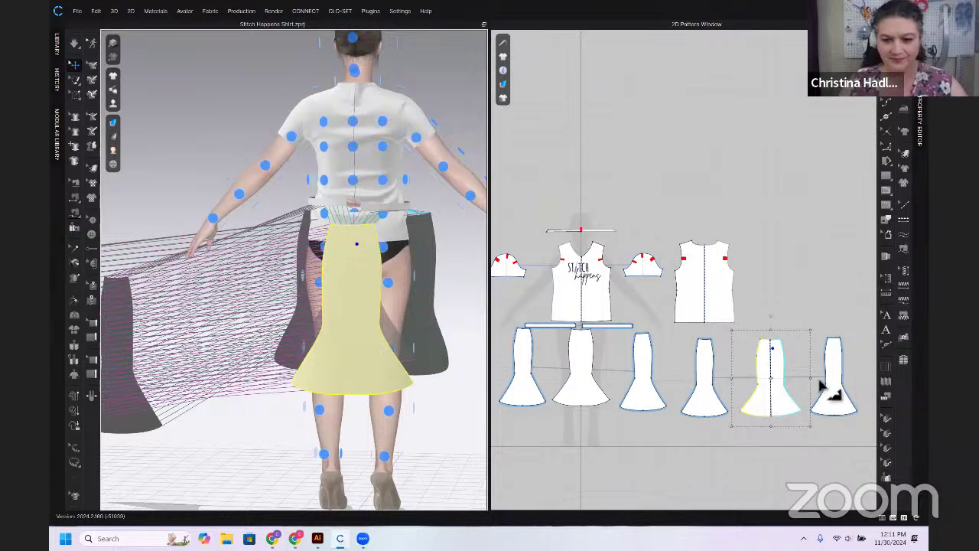
Wrap the symmetric pair of side back skirt panels around the avatar on either side of the centre back panel
click(823, 388)
click(388, 283)
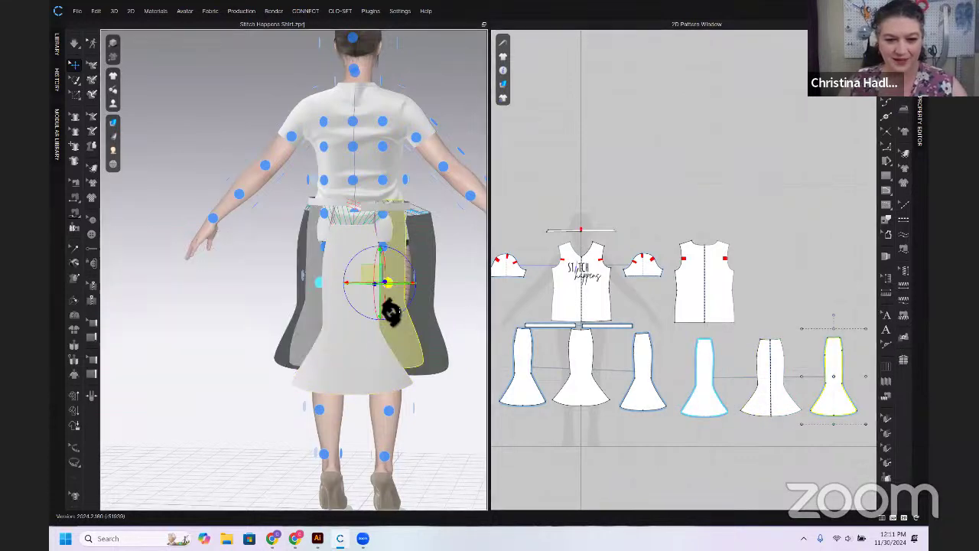
drag(389, 286, 402, 384)
click(349, 349)
click(413, 374)
Examine the arranged skirt panels around the avatar and the waistband seams at the centre front
drag(378, 314, 281, 346)
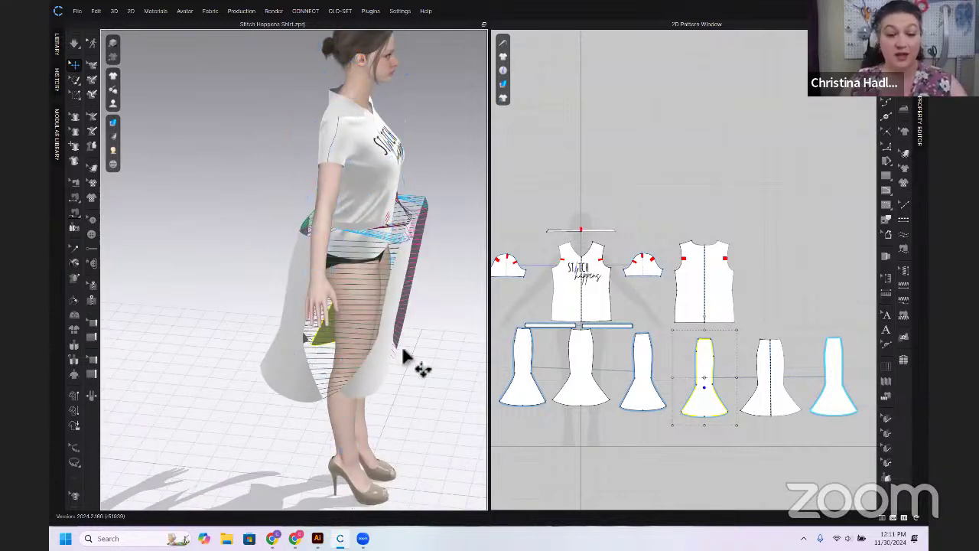
drag(405, 354, 456, 352)
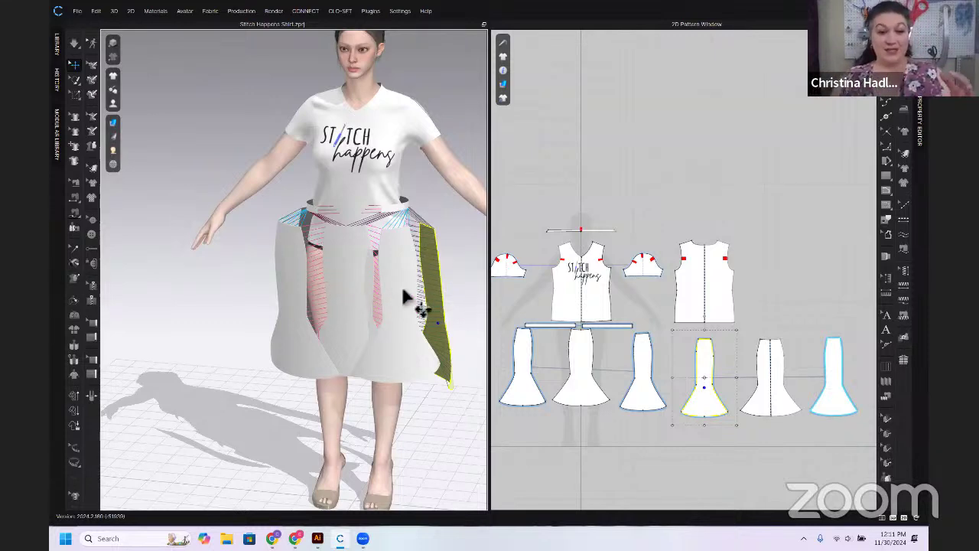
scroll(597, 260, up, 6)
drag(802, 398, 684, 321)
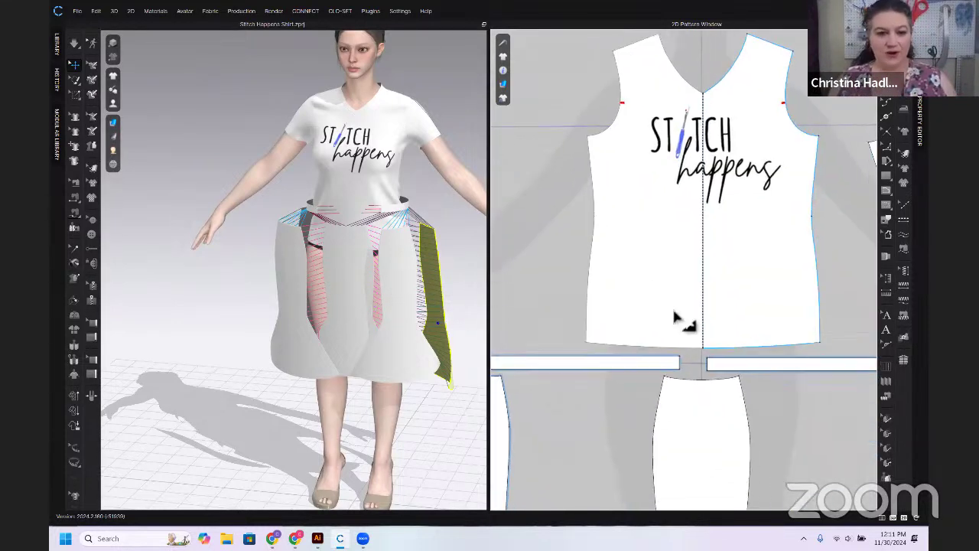
scroll(349, 251, up, 5)
scroll(336, 332, up, 3)
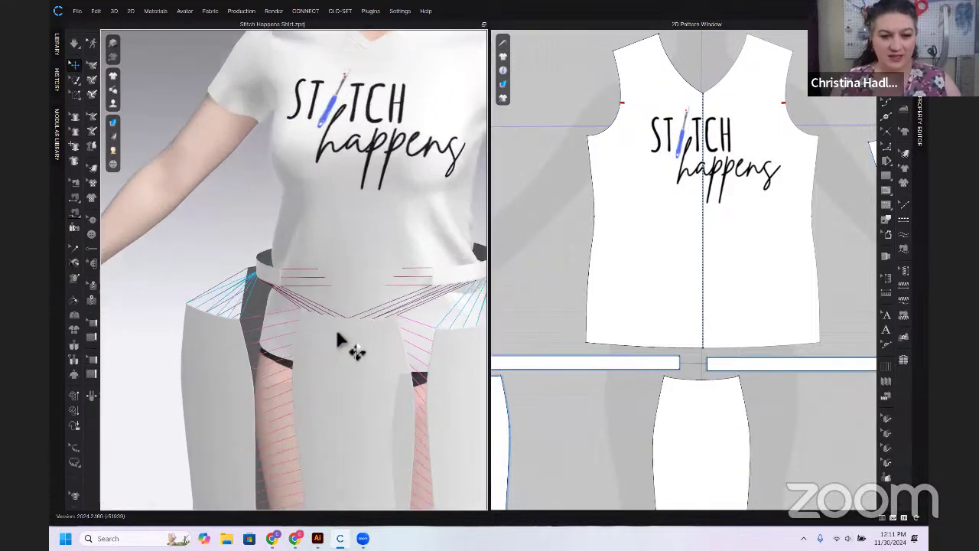
Select both waistband halves together and shift them forward around the avatar's waist
scroll(424, 306, up, 2)
click(439, 276)
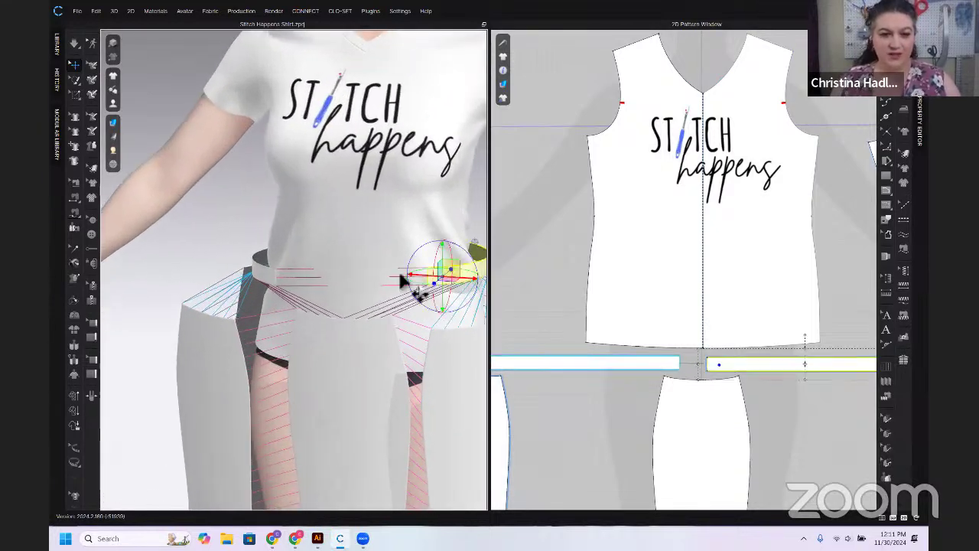
shift+click(269, 289)
drag(295, 319, 448, 279)
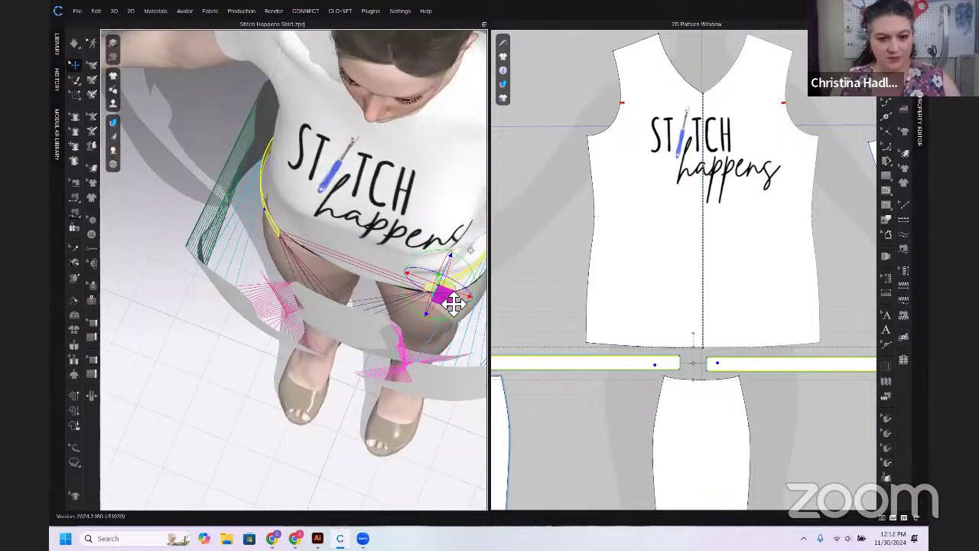
key(2)
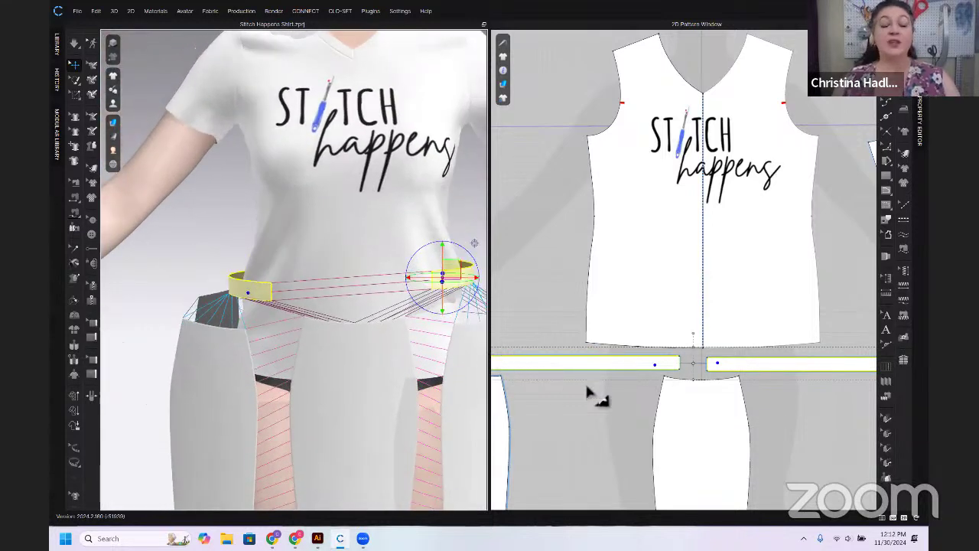
scroll(696, 373, up, 3)
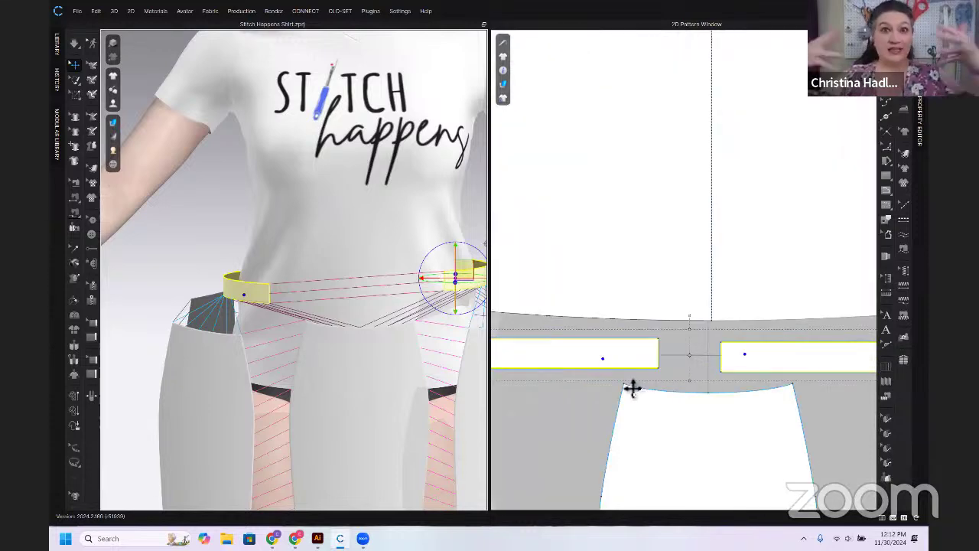
Reverse the sewing between the two centre-front waistband ends and flip it back to its original direction
click(727, 365)
right_click(722, 361)
key(Escape)
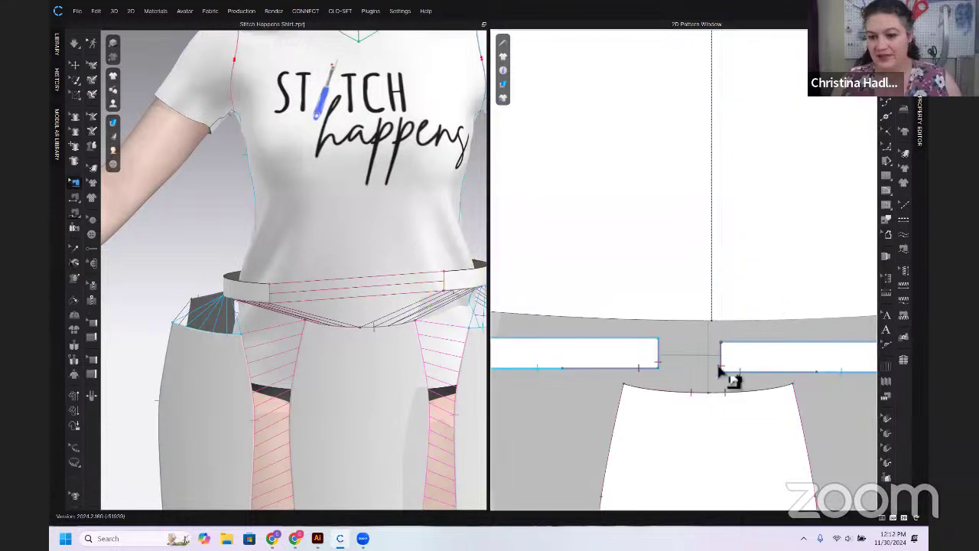
right_click(719, 361)
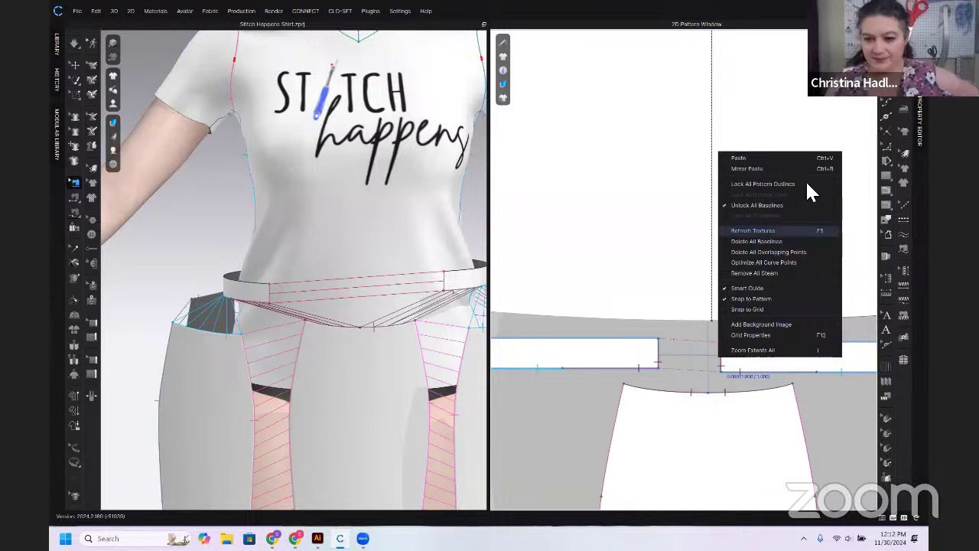
click(887, 130)
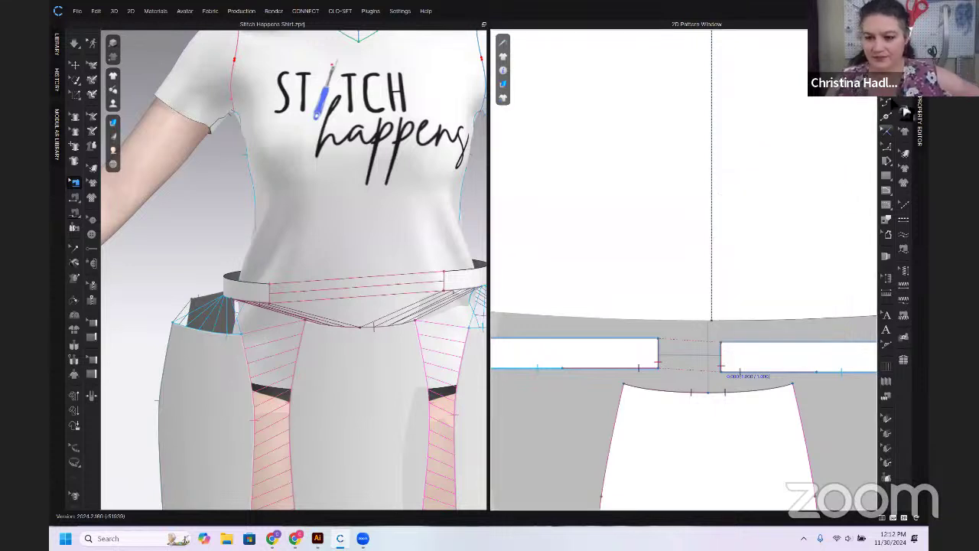
right_click(721, 359)
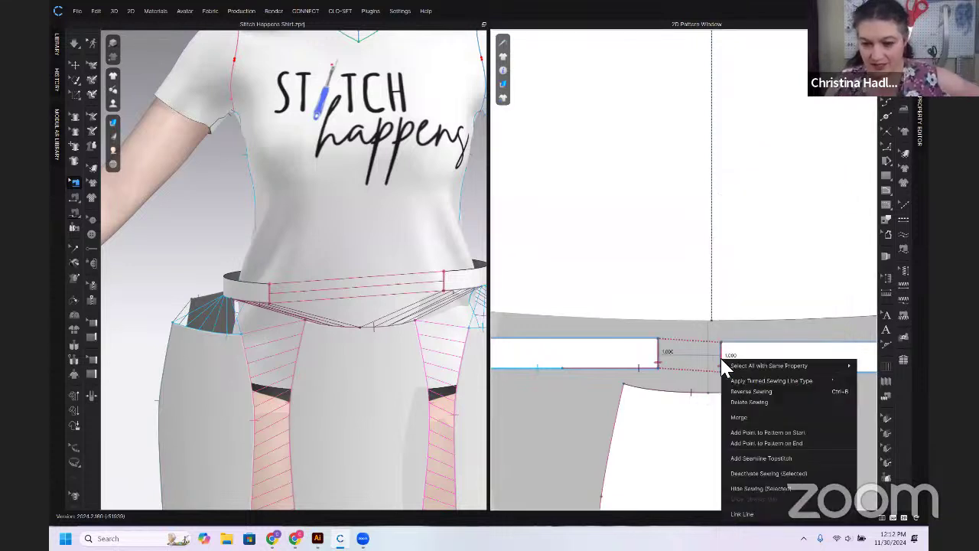
click(767, 391)
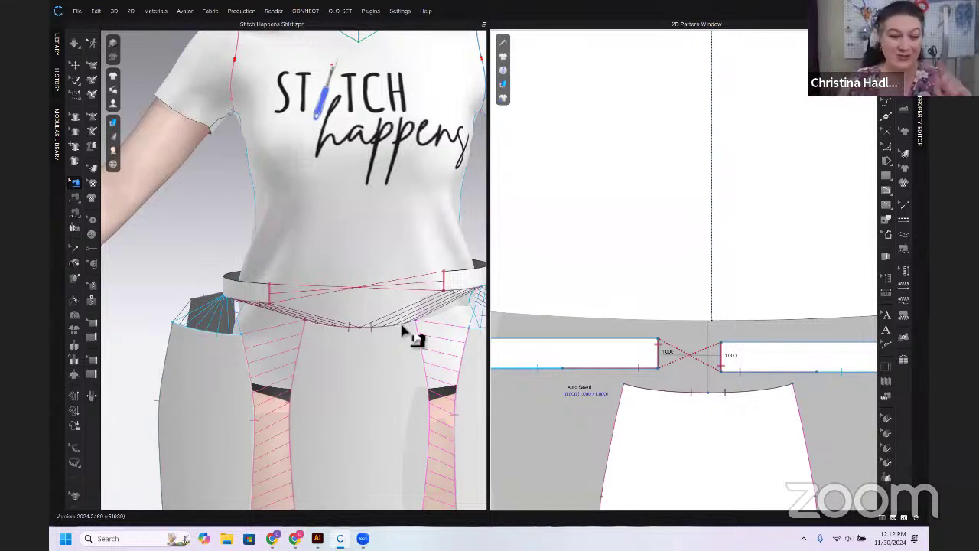
key(ctrl+b)
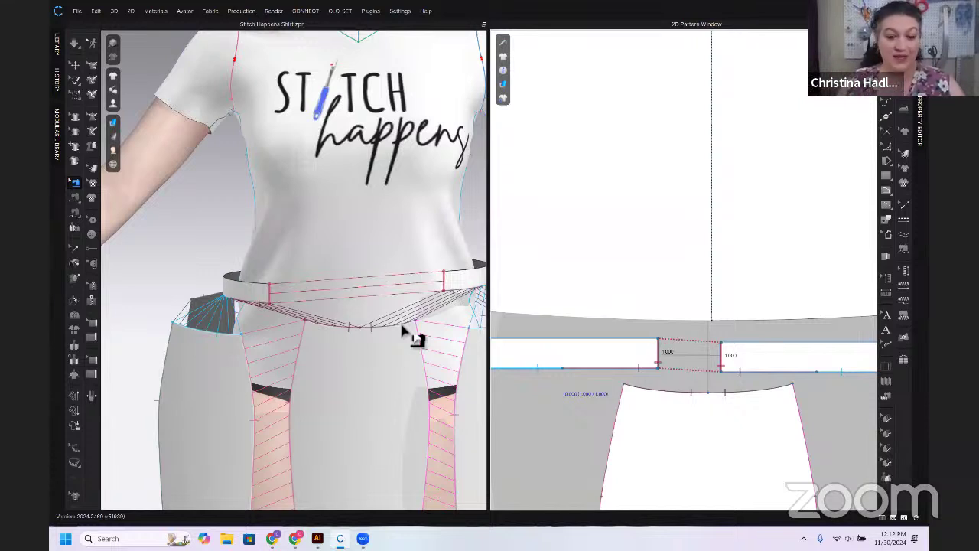
Turn on elastic for the top edge of the waistband and set its ratio to 100
scroll(315, 351, down, 3)
scroll(315, 352, down, 3)
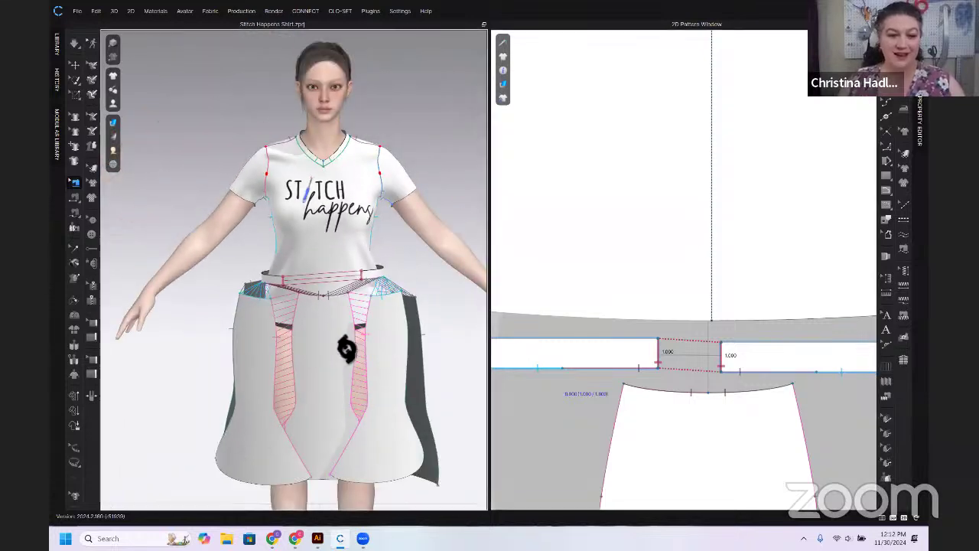
mouse_move(349, 343)
mouse_down()
mouse_move(380, 344)
mouse_move(270, 343)
mouse_move(339, 346)
mouse_up()
key(2)
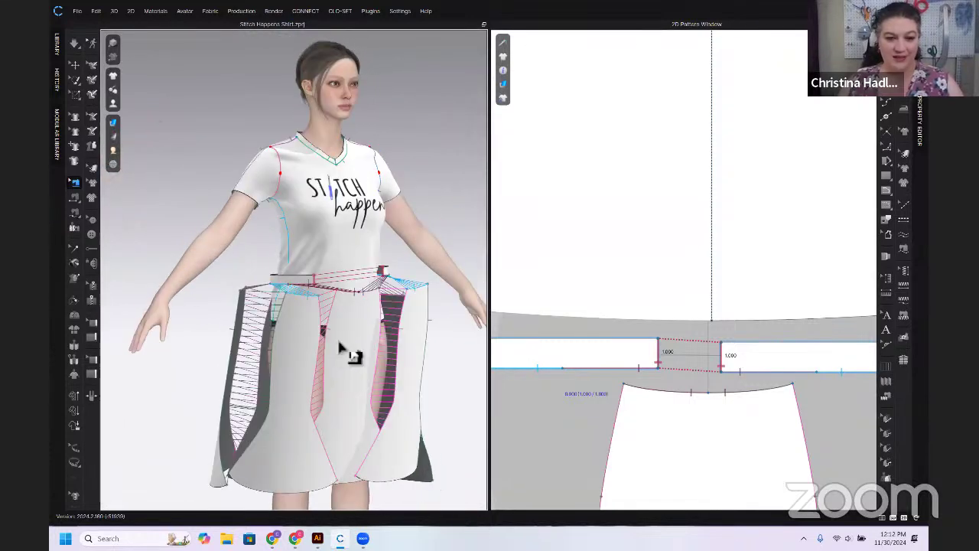
scroll(656, 339, down, 5)
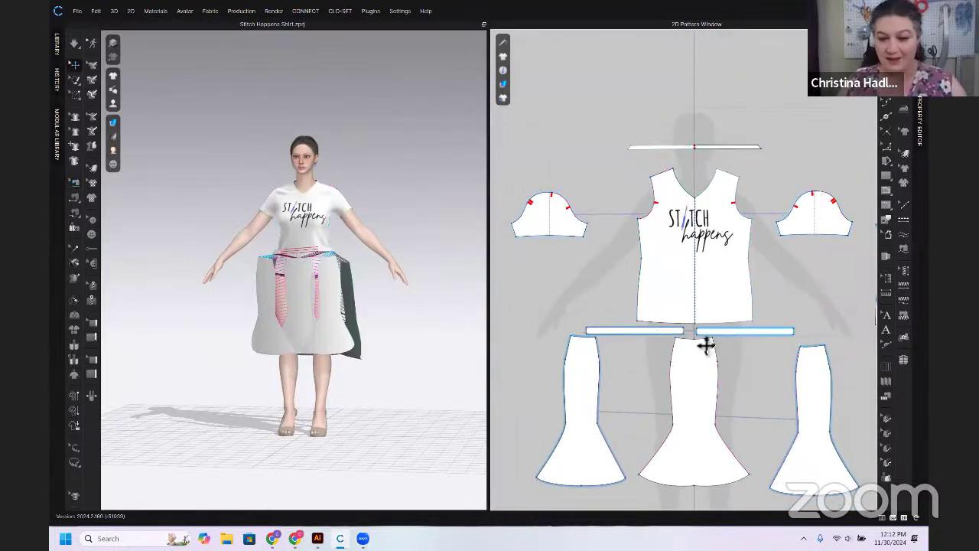
click(661, 330)
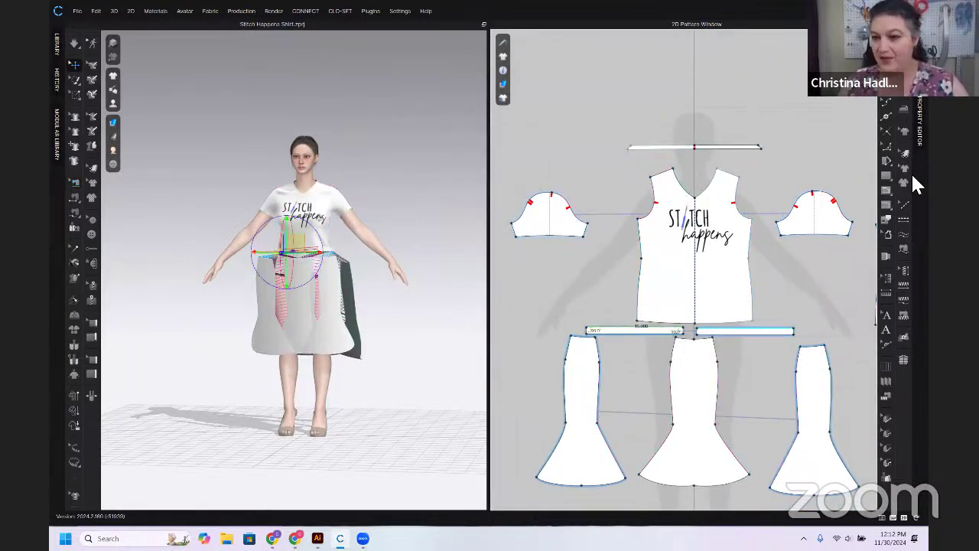
click(915, 114)
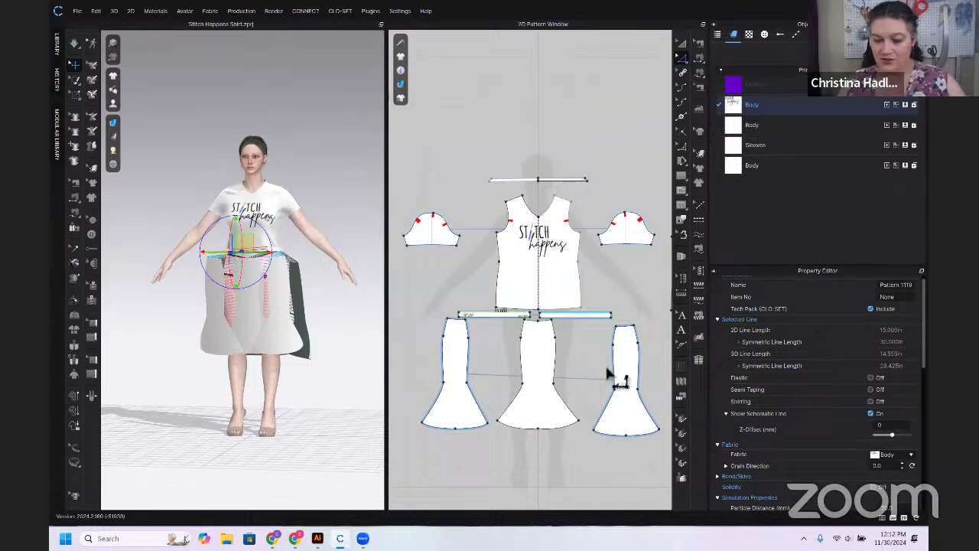
click(869, 377)
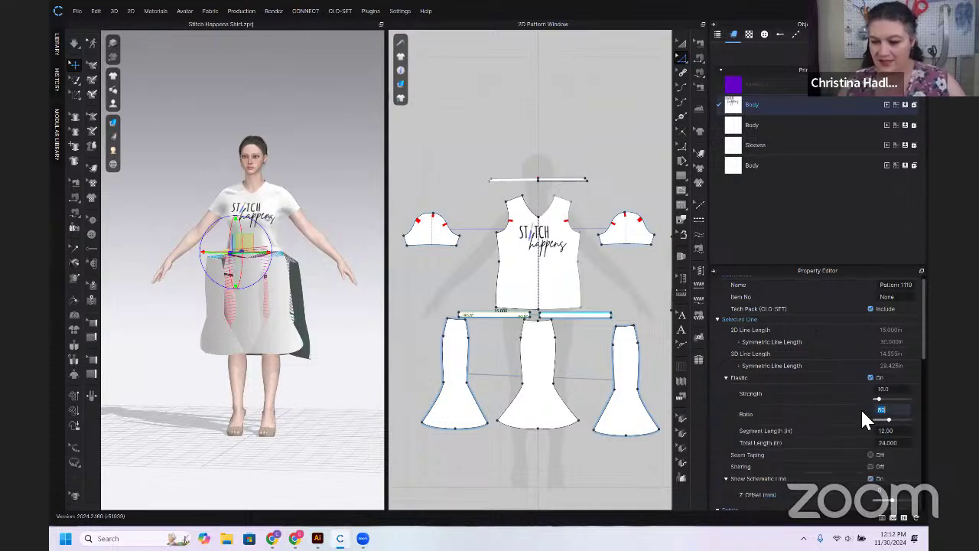
text(10)
key(Return)
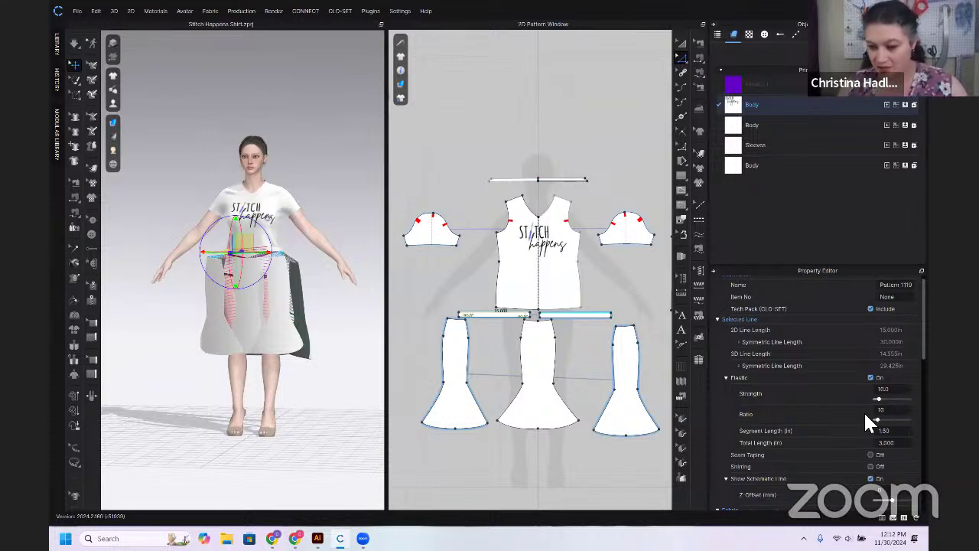
click(901, 411)
text(100)
key(Return)
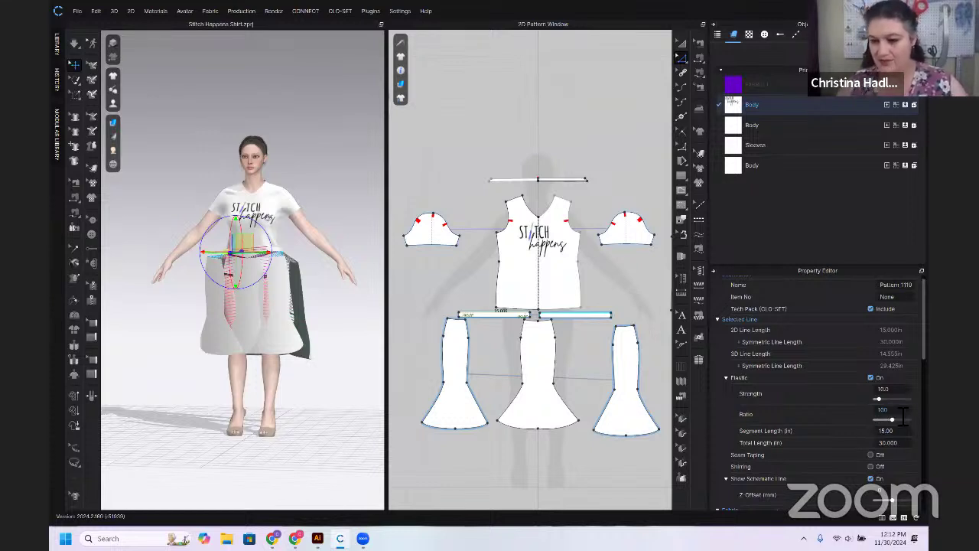
Check the elastic settings on the top edge of the other waistband half
scroll(573, 360, down, 2)
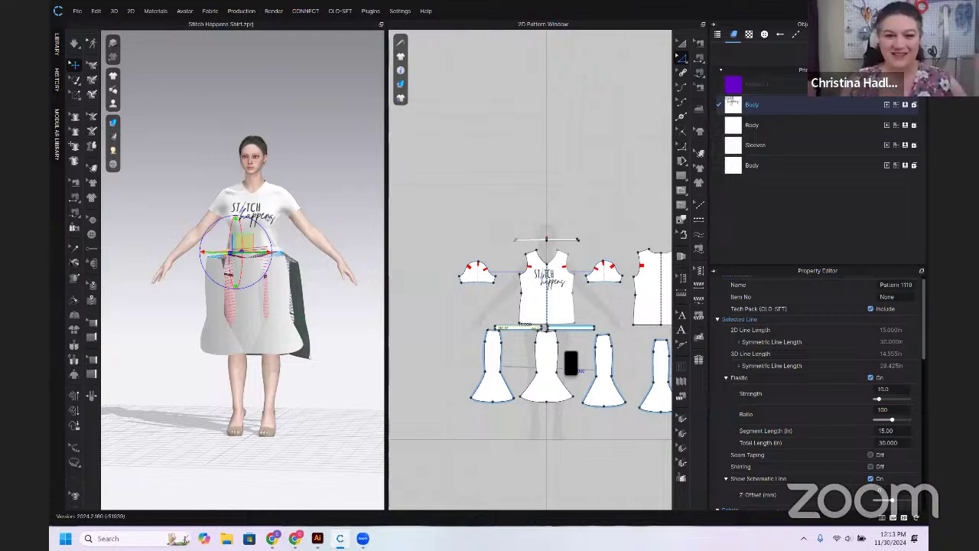
scroll(574, 324, up, 4)
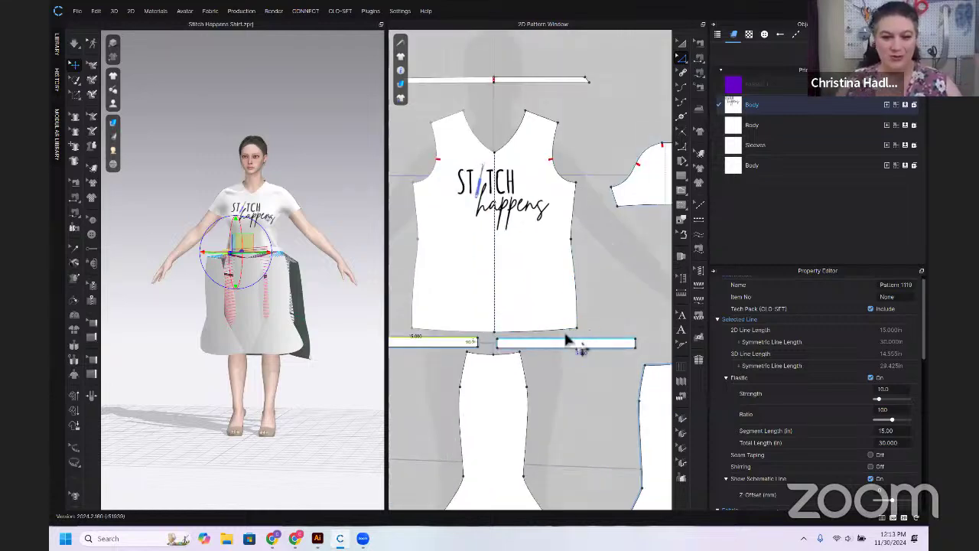
scroll(566, 338, down, 4)
scroll(565, 341, up, 5)
click(564, 360)
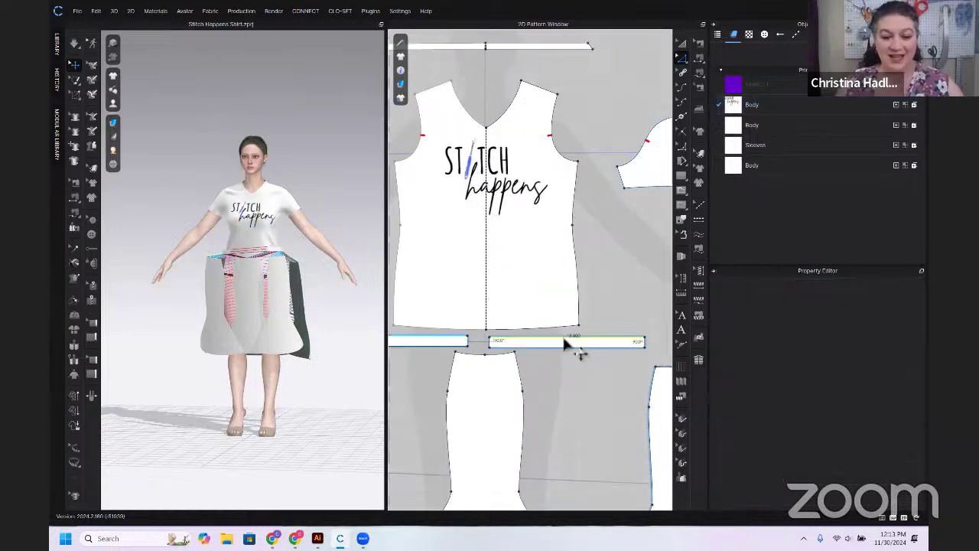
click(563, 342)
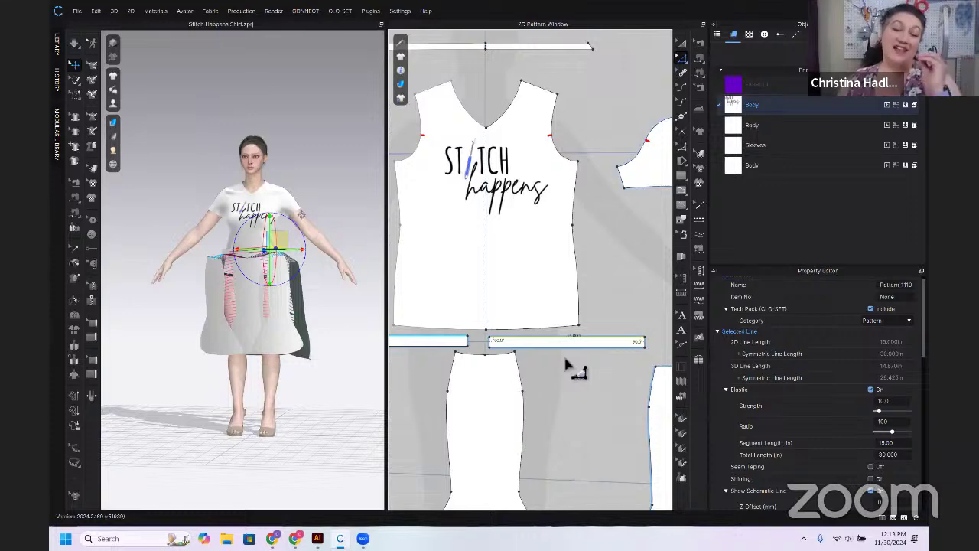
Try to apply the purple FABRIC 1 to all the skirt panels and waistband using a box selection
scroll(551, 377, down, 6)
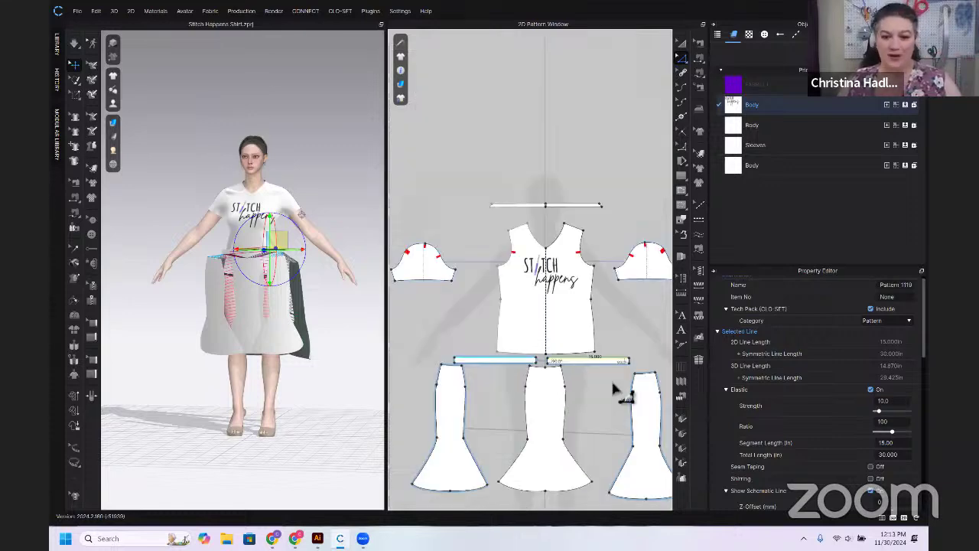
drag(566, 372, 513, 367)
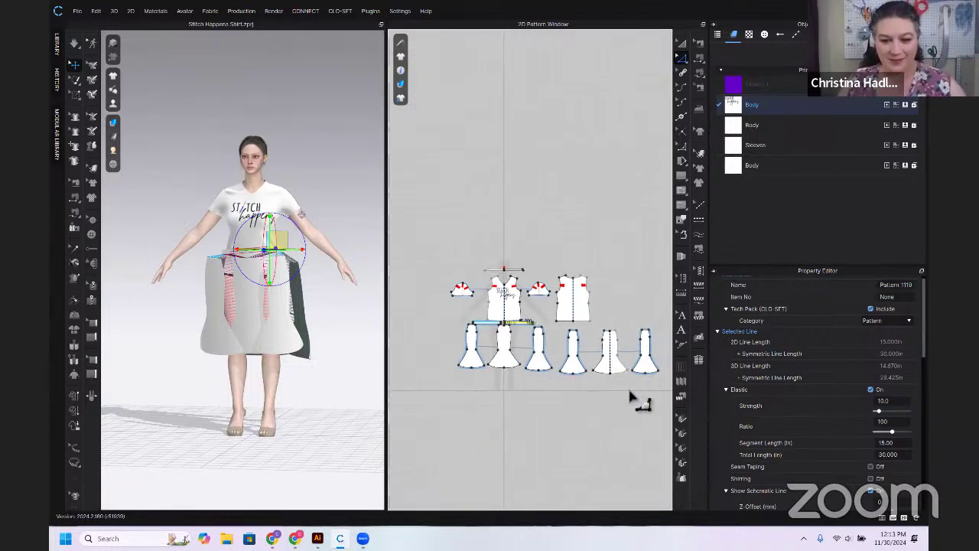
drag(663, 383, 459, 318)
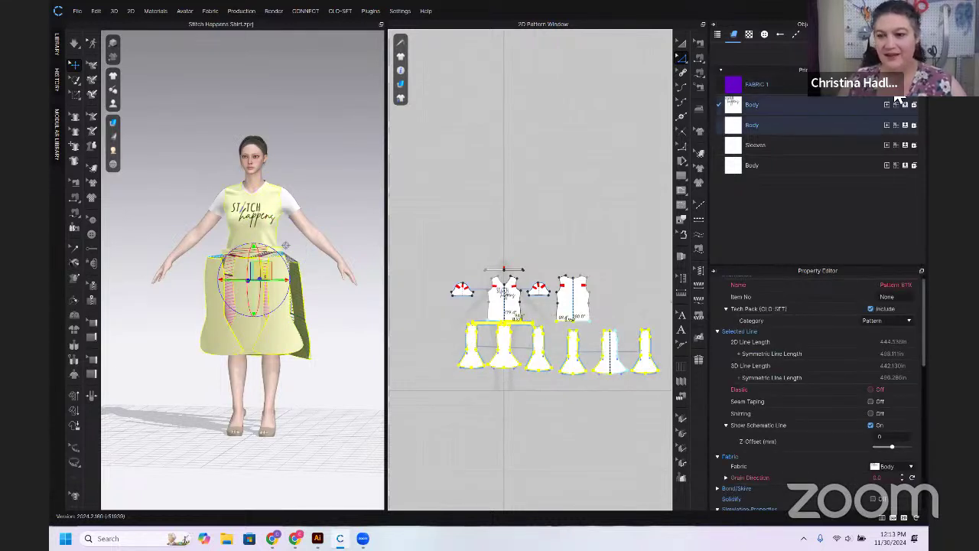
click(896, 98)
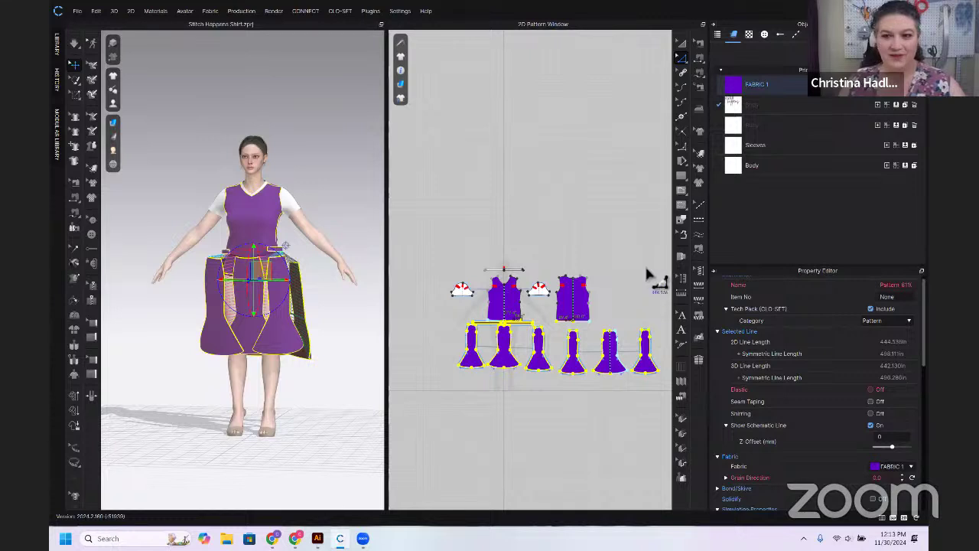
key(ctrl+z)
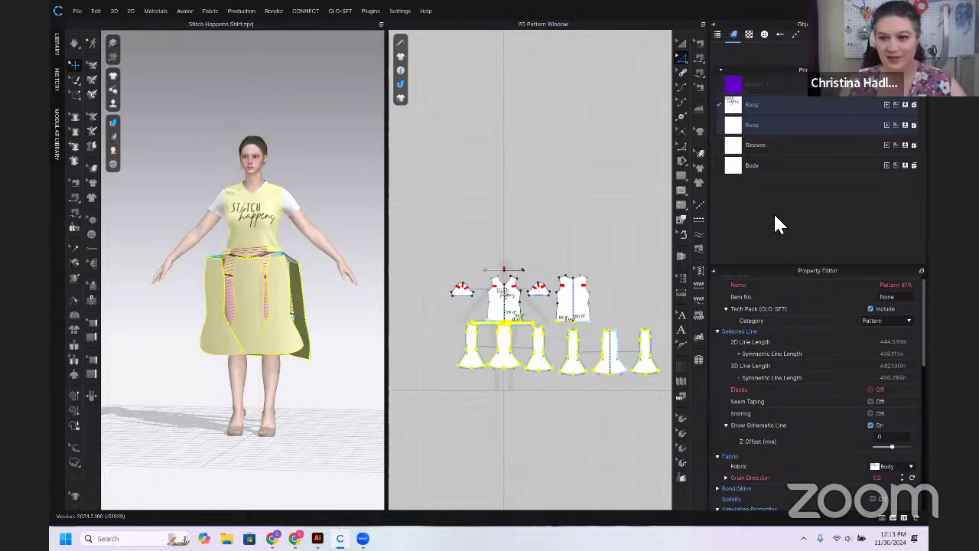
click(625, 388)
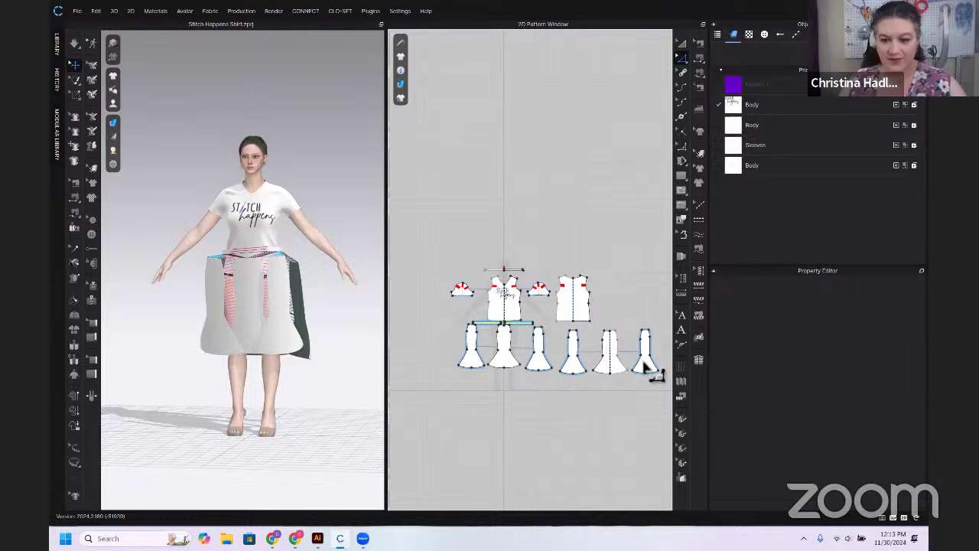
Apply the purple FABRIC 1 to the outermost side back skirt panel
click(646, 367)
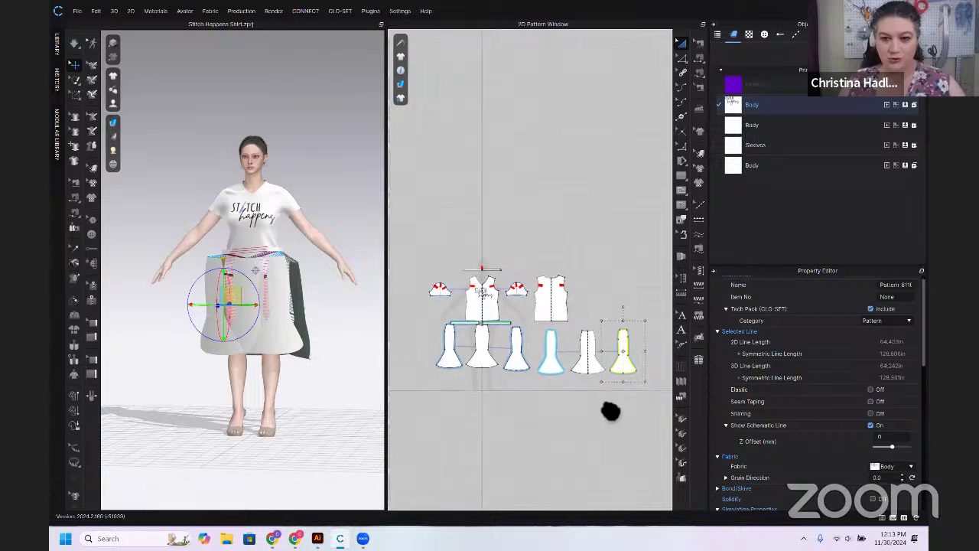
scroll(604, 407, right, 1)
click(640, 384)
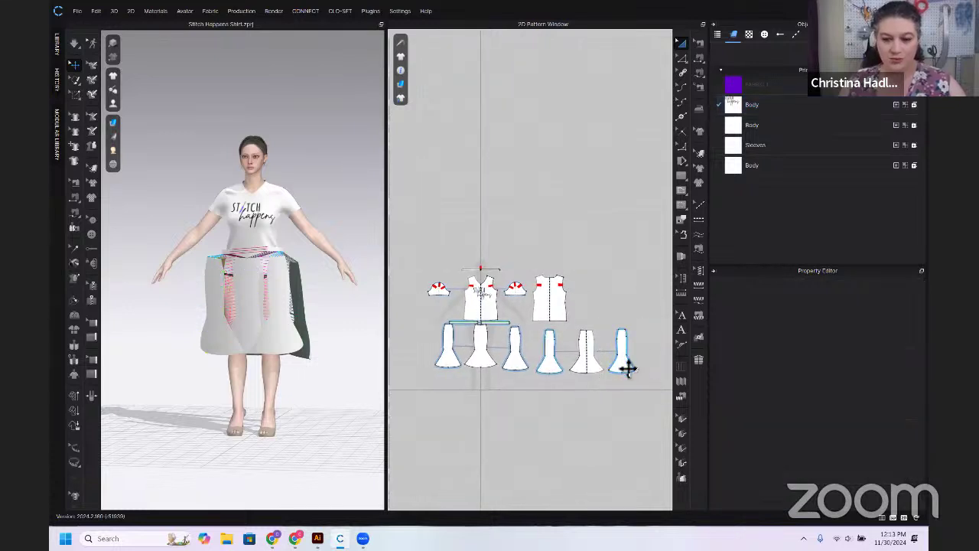
click(627, 368)
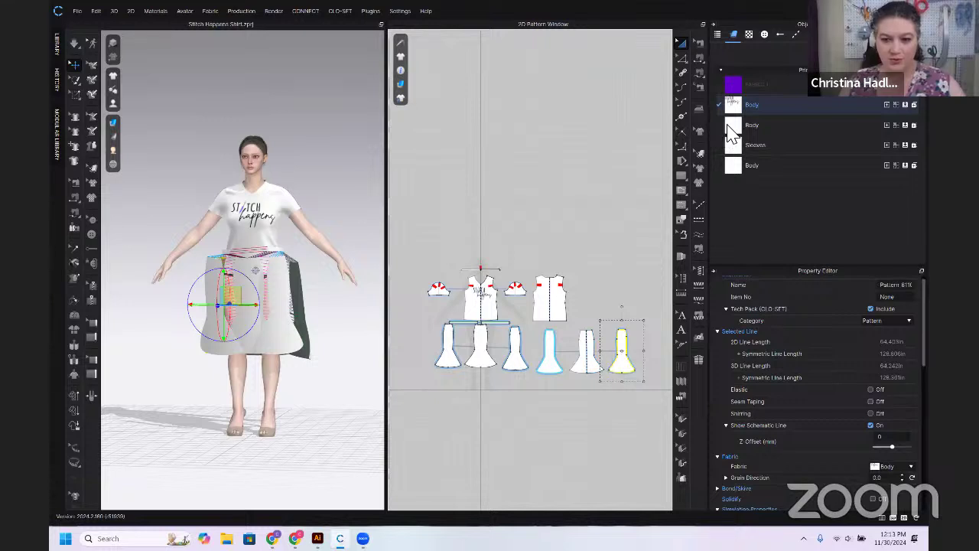
click(900, 97)
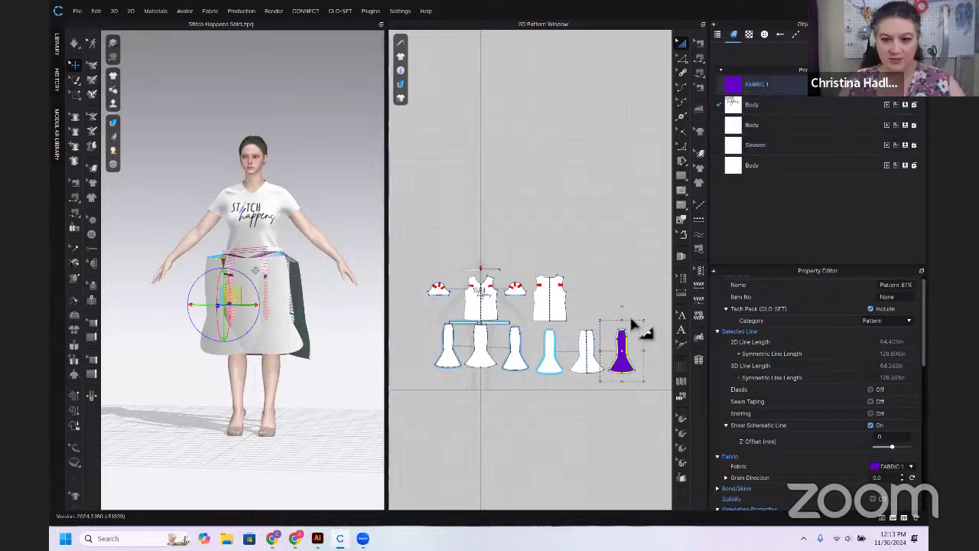
Apply the purple FABRIC 1 to the five remaining skirt panels and the waistband together
click(590, 369)
shift+click(549, 366)
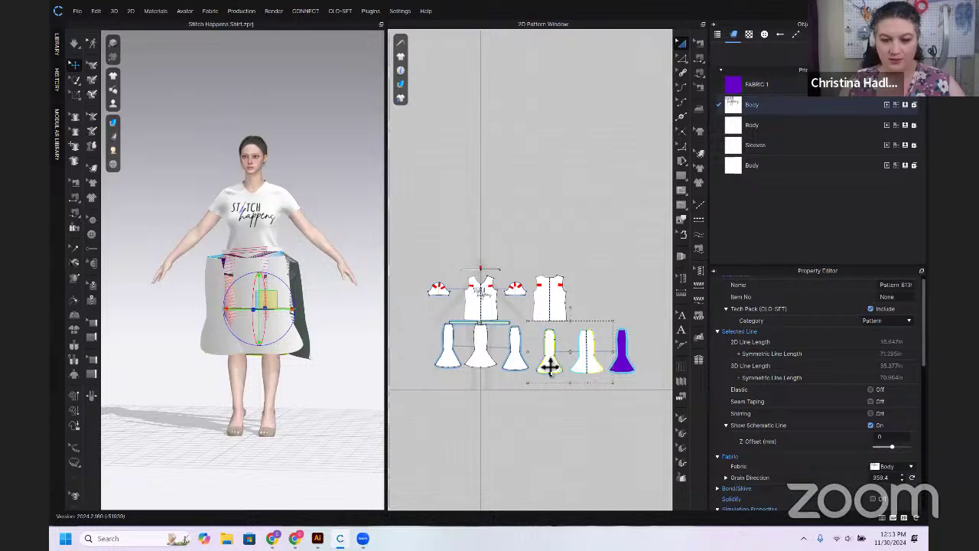
shift+click(515, 365)
shift+click(484, 363)
shift+click(448, 368)
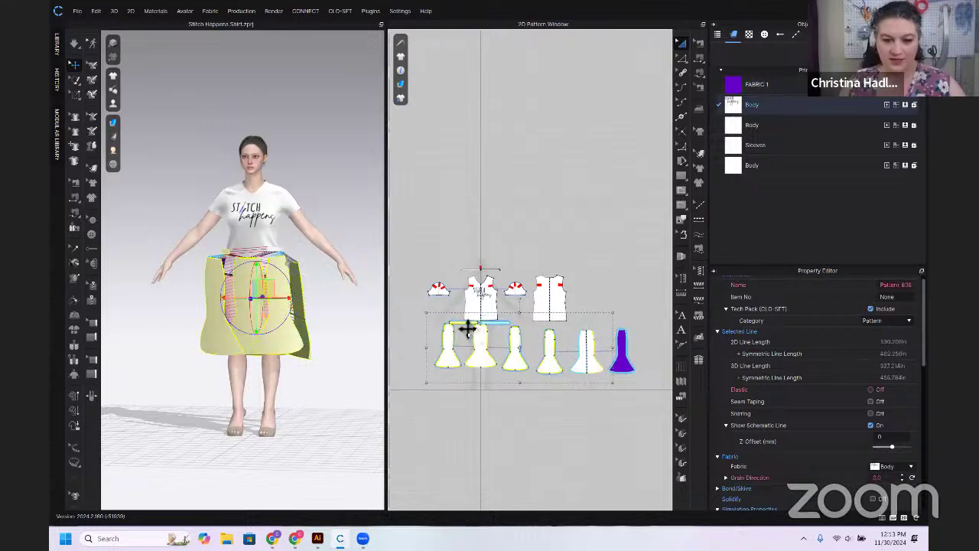
click(906, 99)
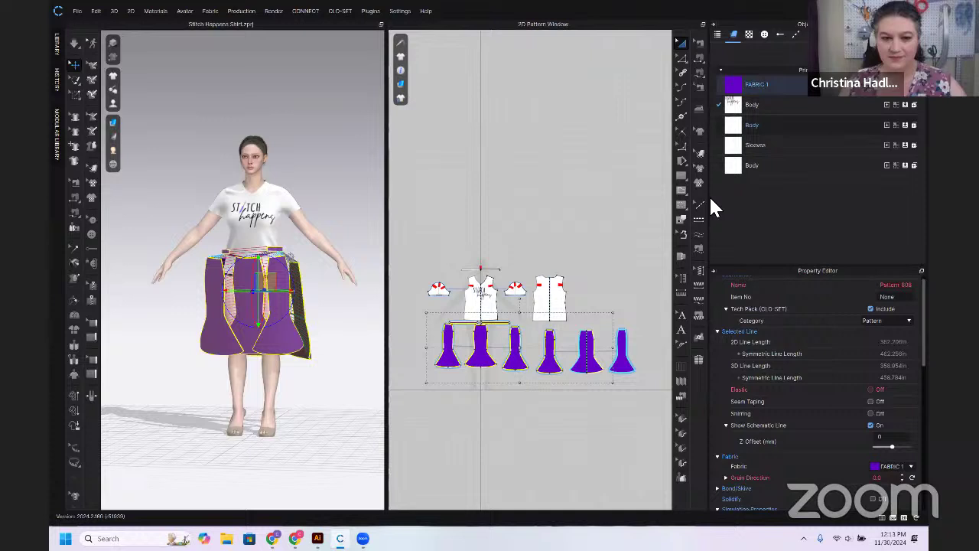
Simulate the purple skirt so its panels drape on the avatar, and inspect the fit from waistband to hem
click(318, 379)
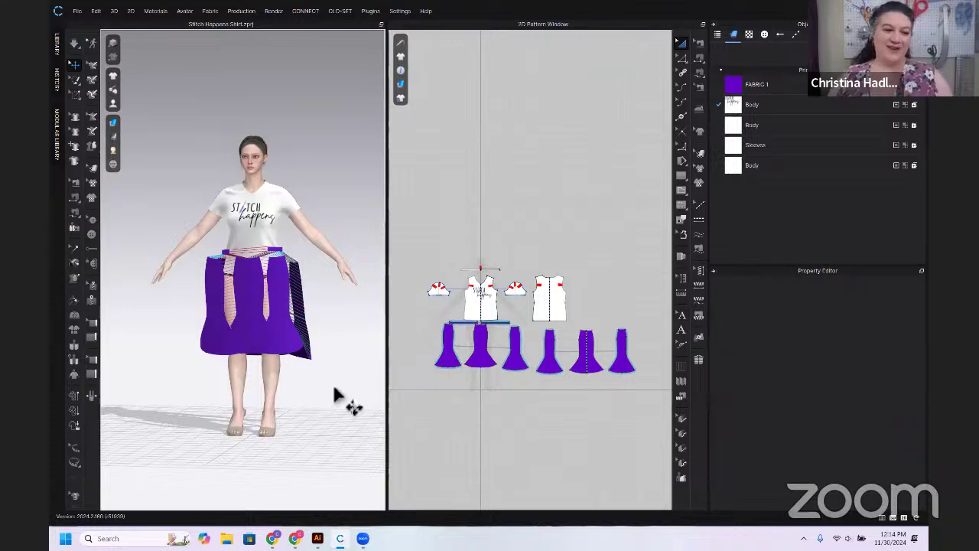
key(space)
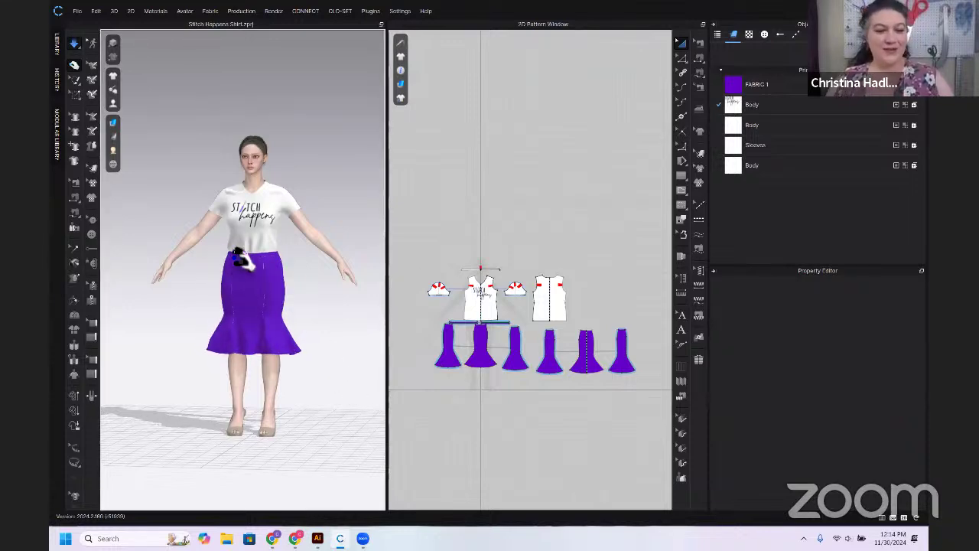
scroll(241, 260, up, 5)
drag(271, 344, 307, 275)
scroll(306, 306, down, 5)
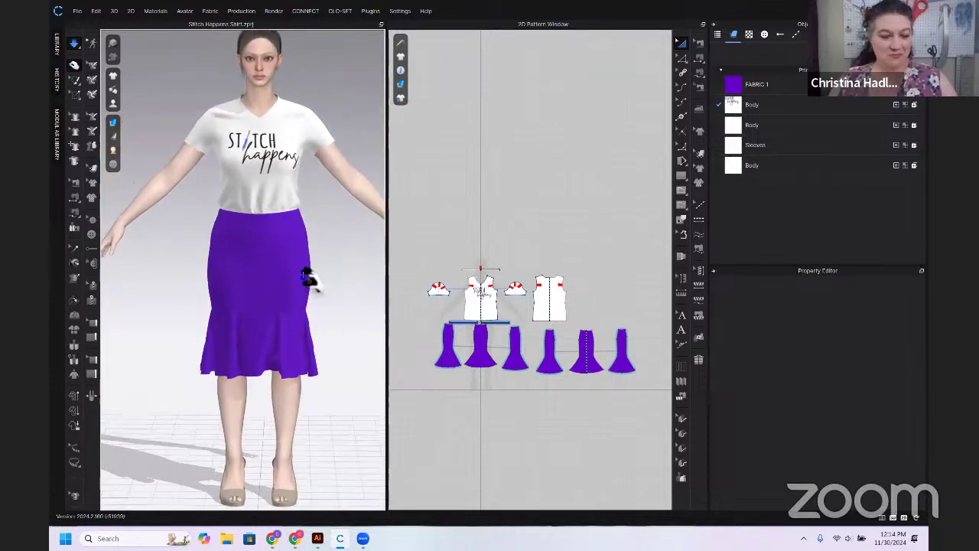
scroll(308, 279, up, 3)
drag(317, 208, 324, 229)
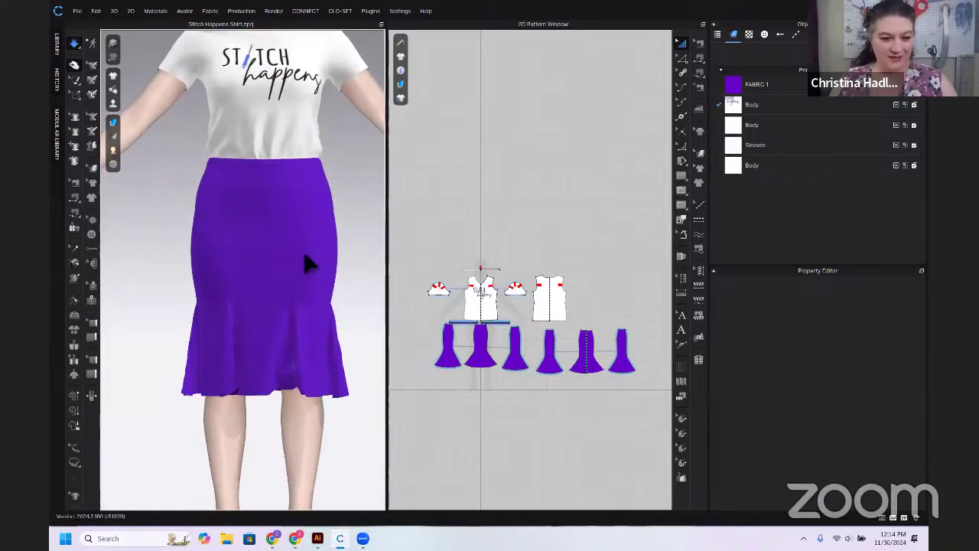
drag(306, 264, 305, 216)
Set the particle distance of all the skirt panels and the waistband to 10 mm
click(281, 336)
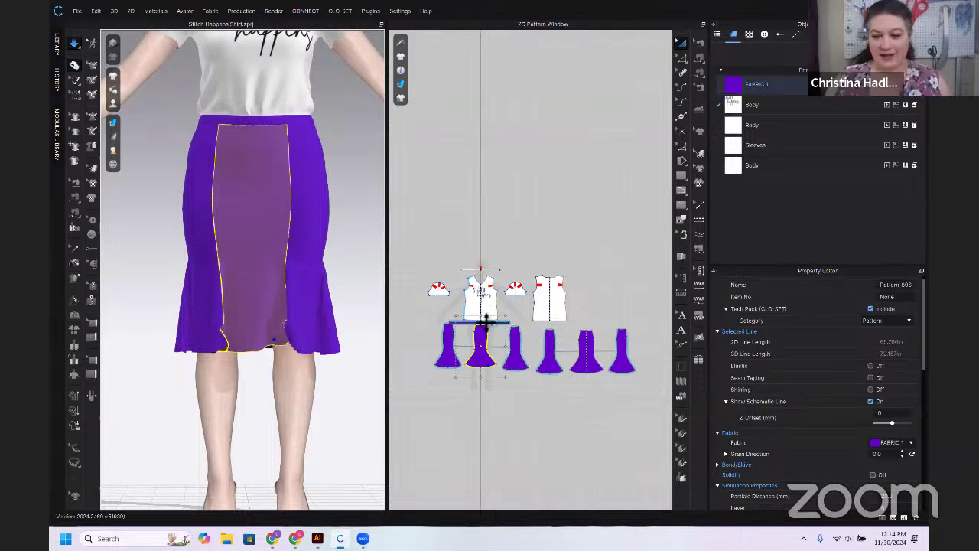
scroll(585, 302, down, 1)
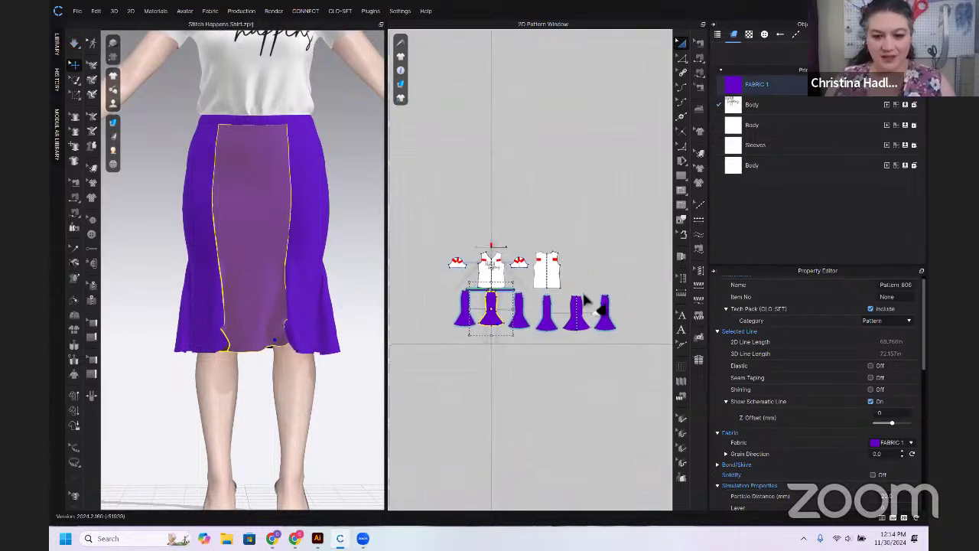
drag(627, 341, 446, 279)
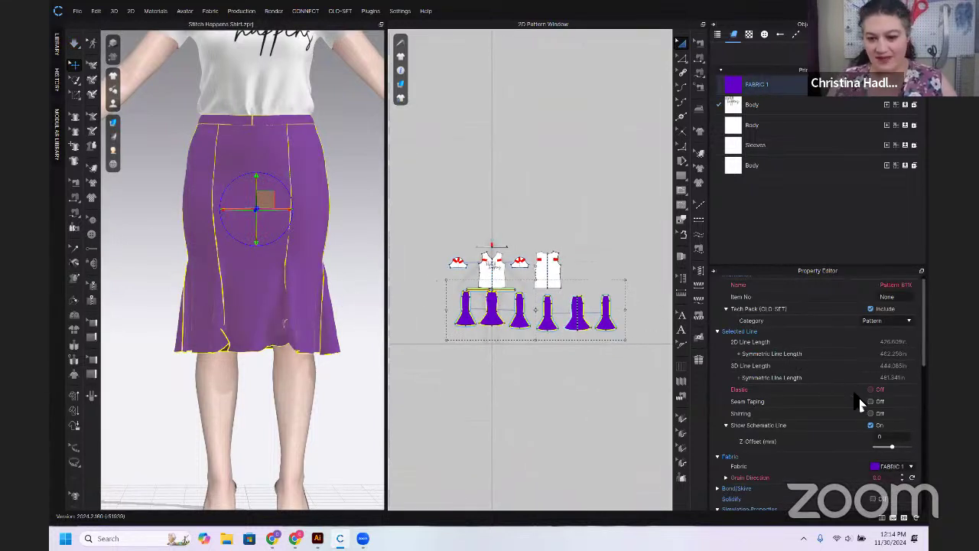
scroll(905, 439, down, 2)
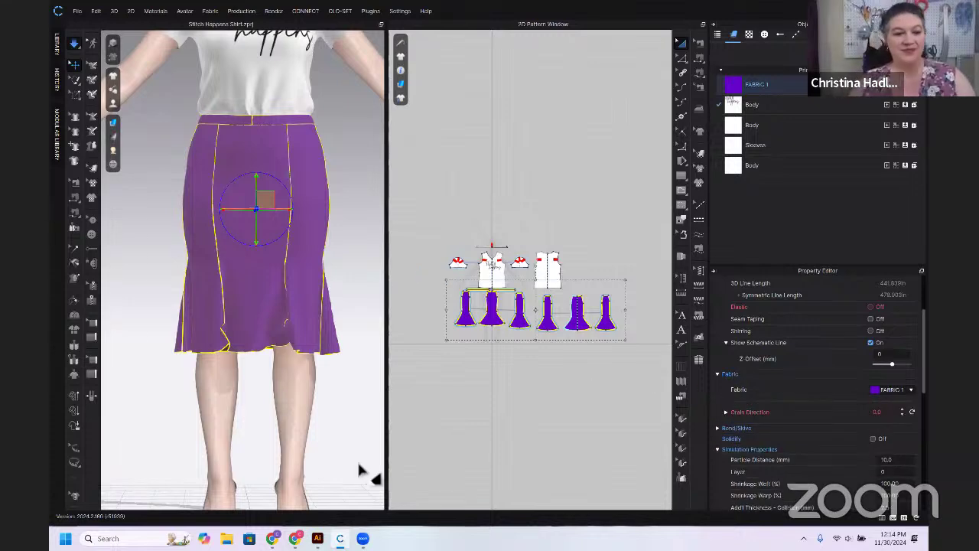
Simulate the skirt again with the finer mesh, tug its front hem into place and deselect the panels
scroll(328, 390, up, 2)
scroll(314, 389, up, 1)
drag(225, 375, 204, 358)
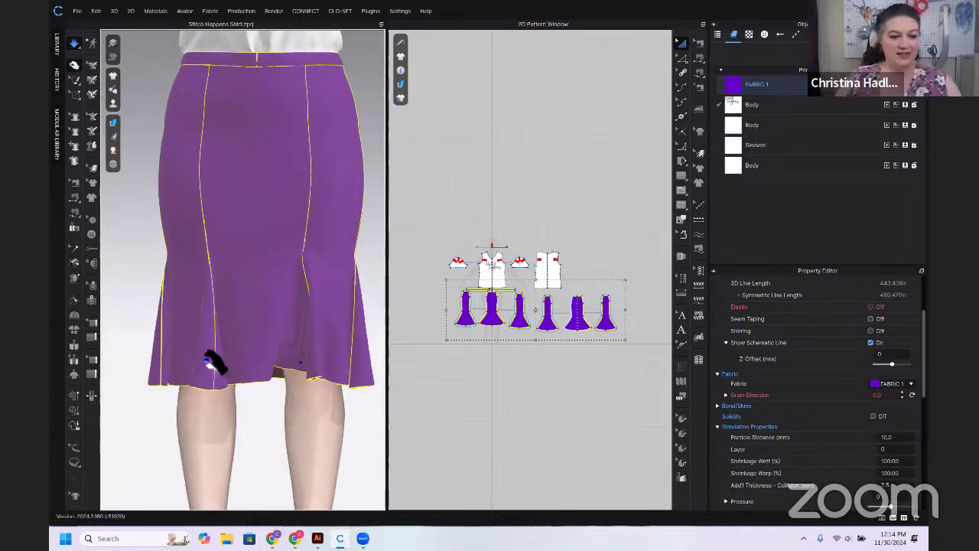
key(space)
key(space)
click(256, 419)
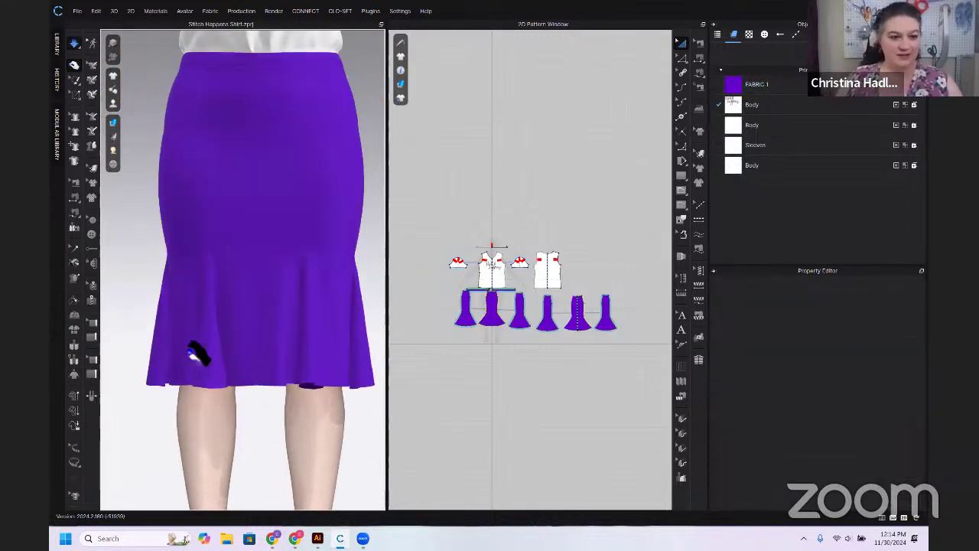
Pull the side hems outward during simulation to settle the flare, and check the drape from the side and front
drag(148, 374, 192, 409)
drag(360, 273, 368, 269)
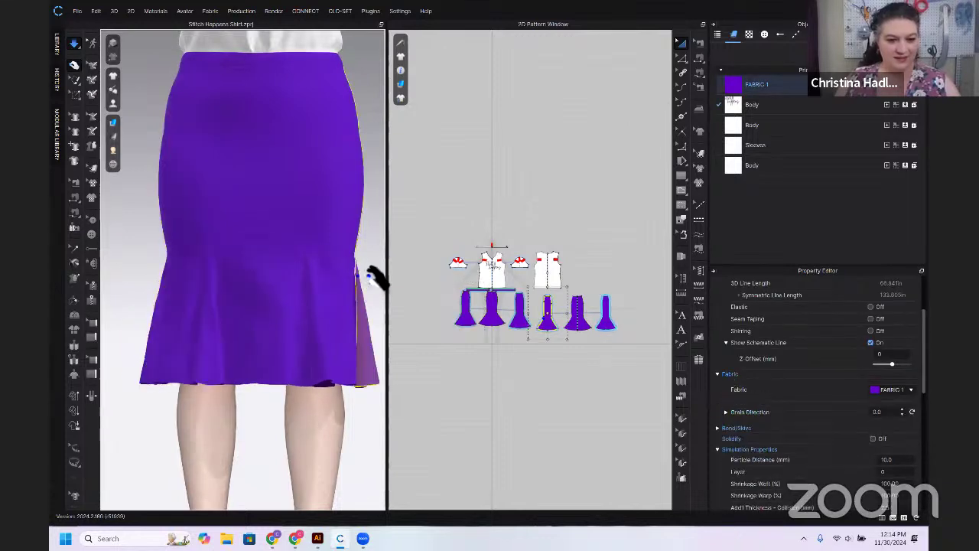
scroll(306, 432, down, 3)
drag(302, 439, 229, 443)
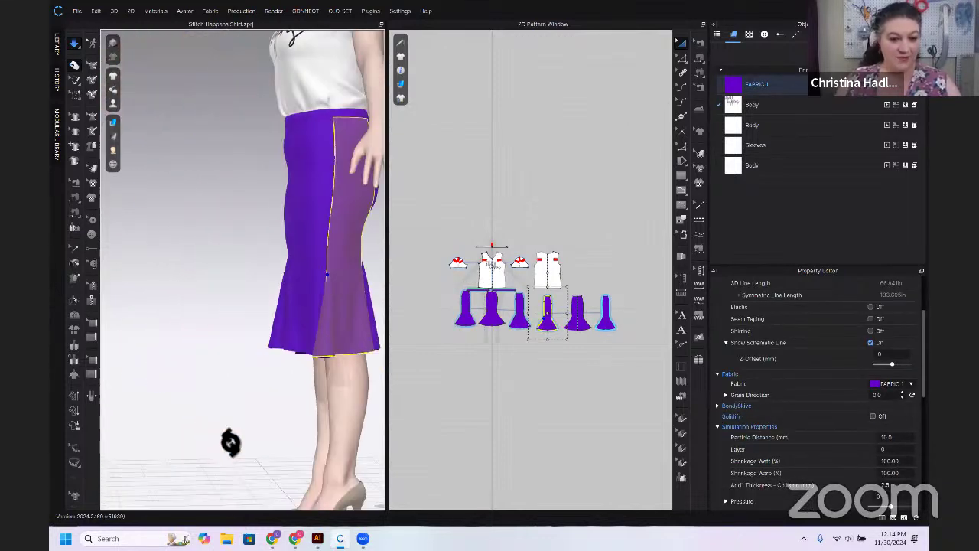
click(292, 411)
drag(293, 411, 321, 411)
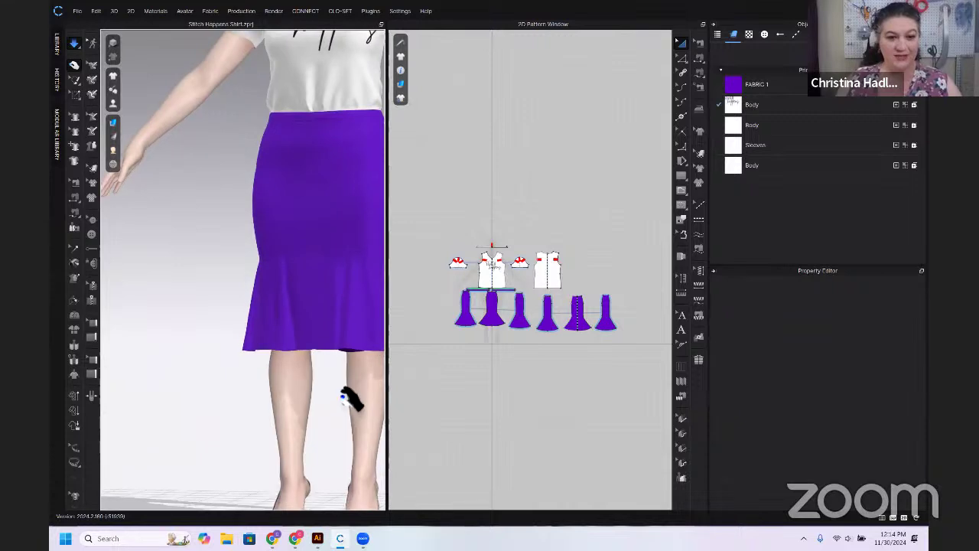
key(2)
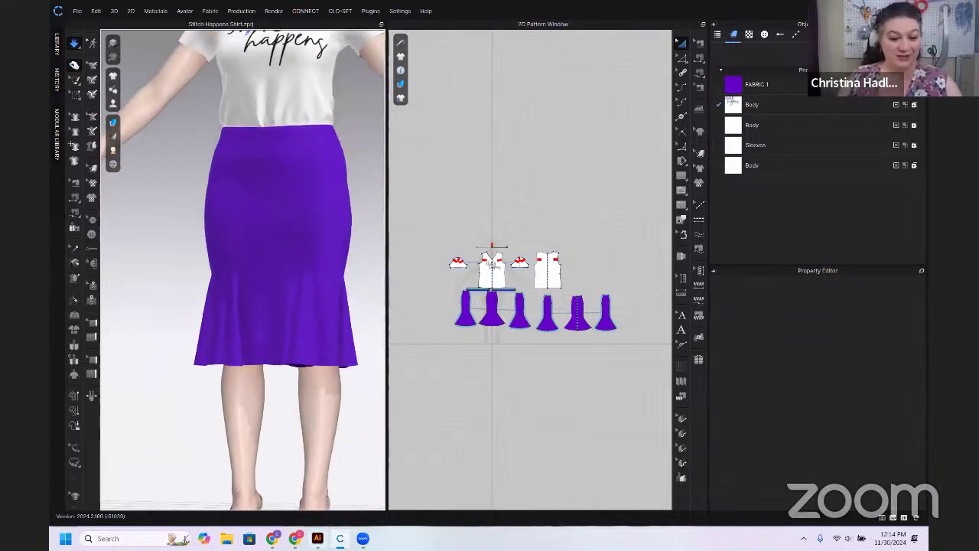
Switch to Illustrator and show Layer 1 of the Untitled-1 document to examine the blue reference skirt's shape and flare
click(318, 537)
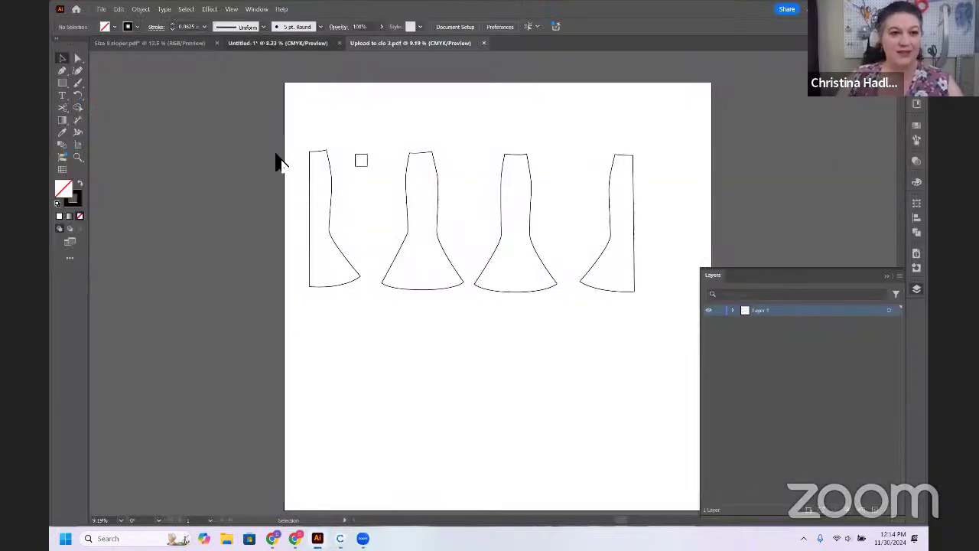
click(278, 43)
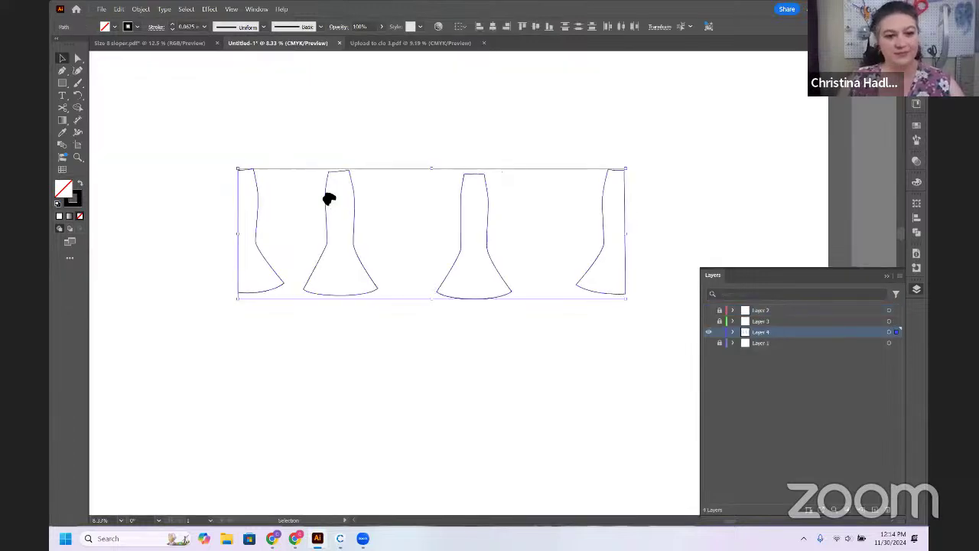
drag(328, 197, 643, 196)
click(708, 344)
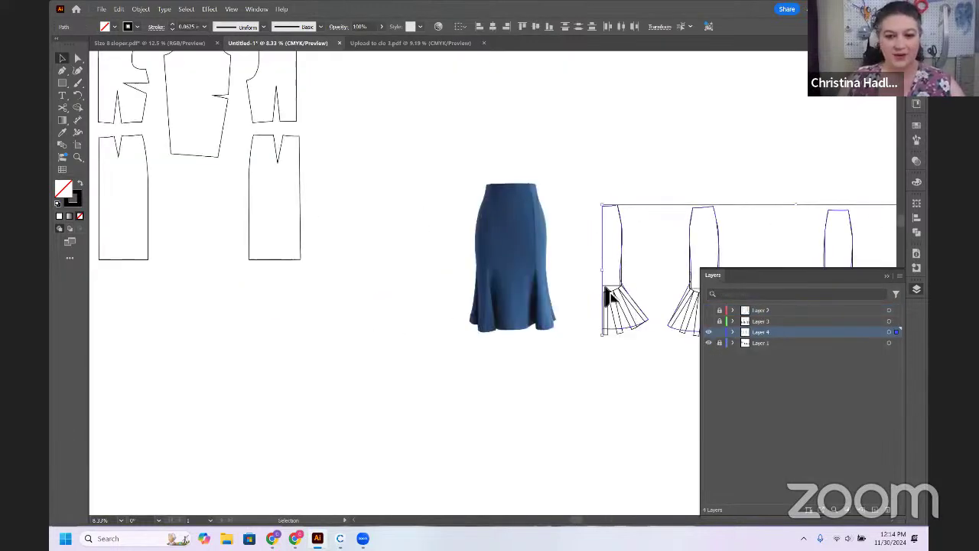
click(521, 248)
scroll(465, 191, up, 5)
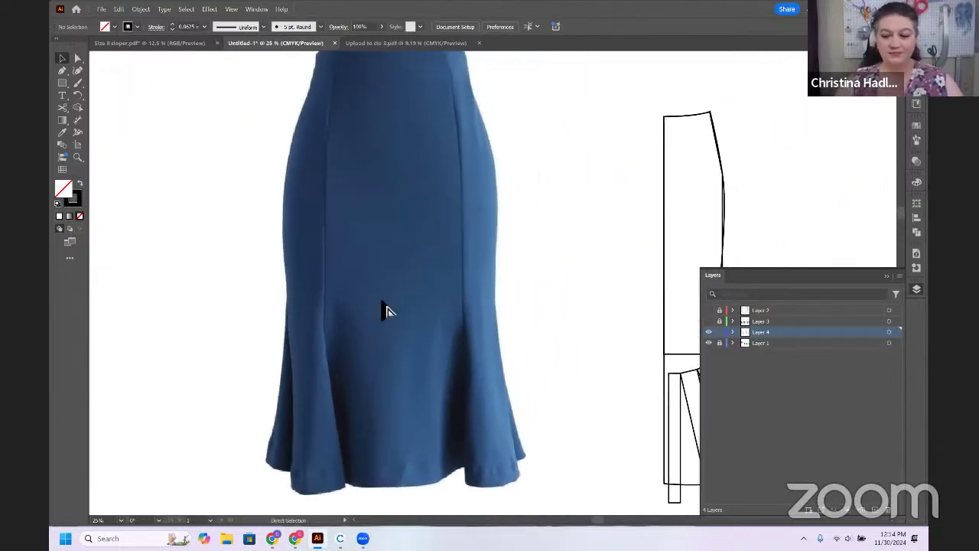
scroll(382, 312, down, 2)
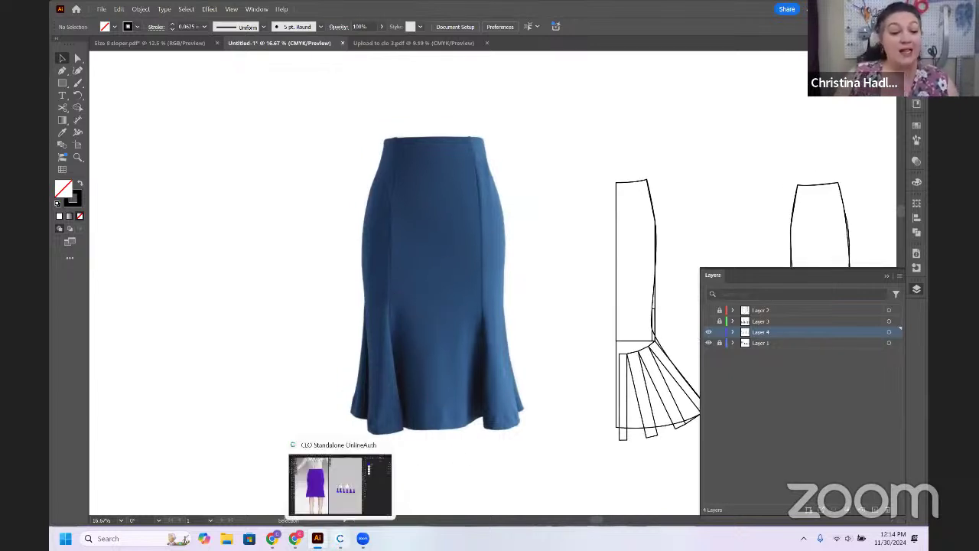
Return to CLO and tug the skirt's side panels during simulation so the flared hem settles around the avatar
click(340, 537)
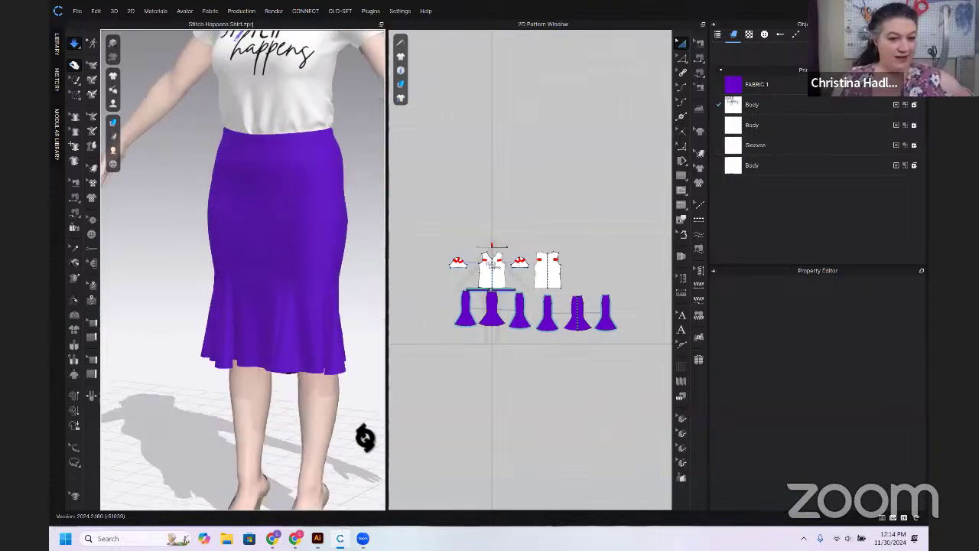
click(366, 353)
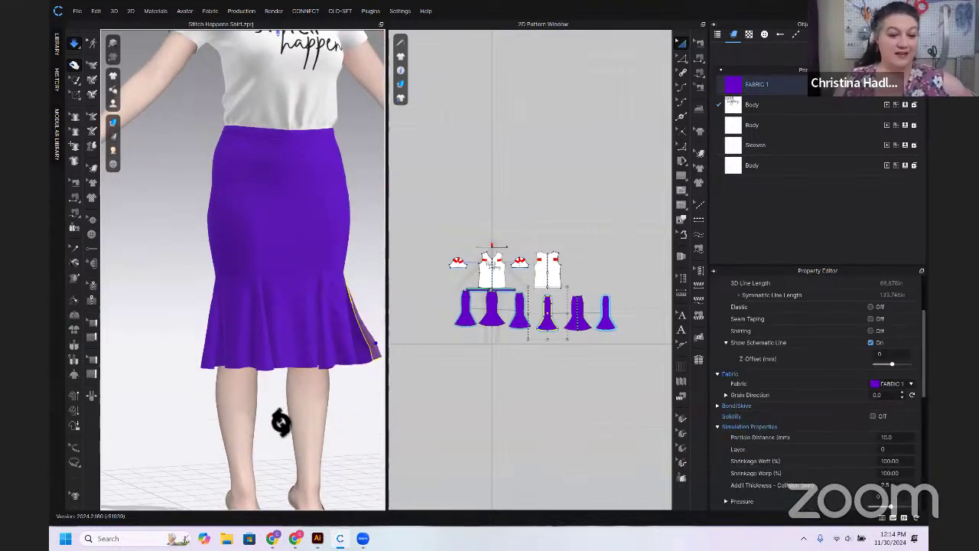
drag(280, 422, 258, 406)
click(218, 338)
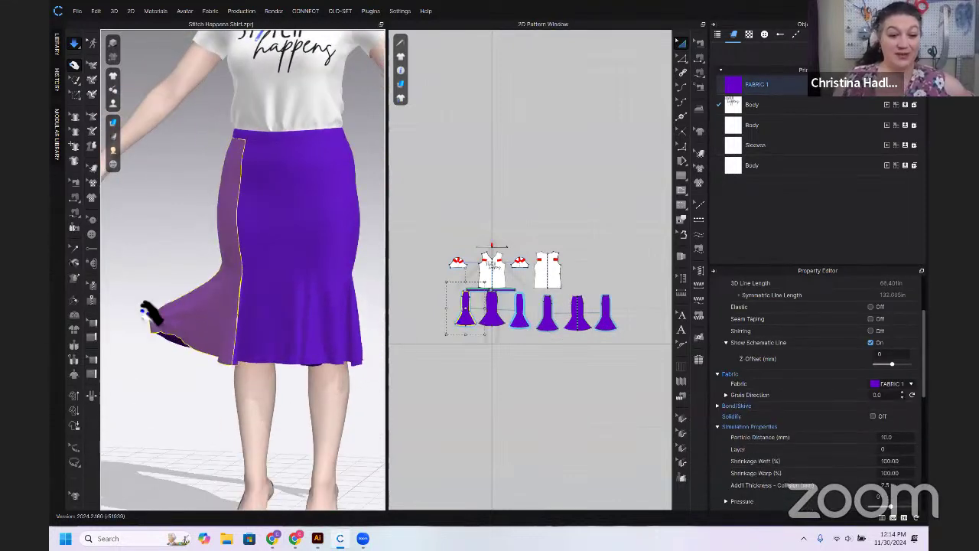
click(328, 348)
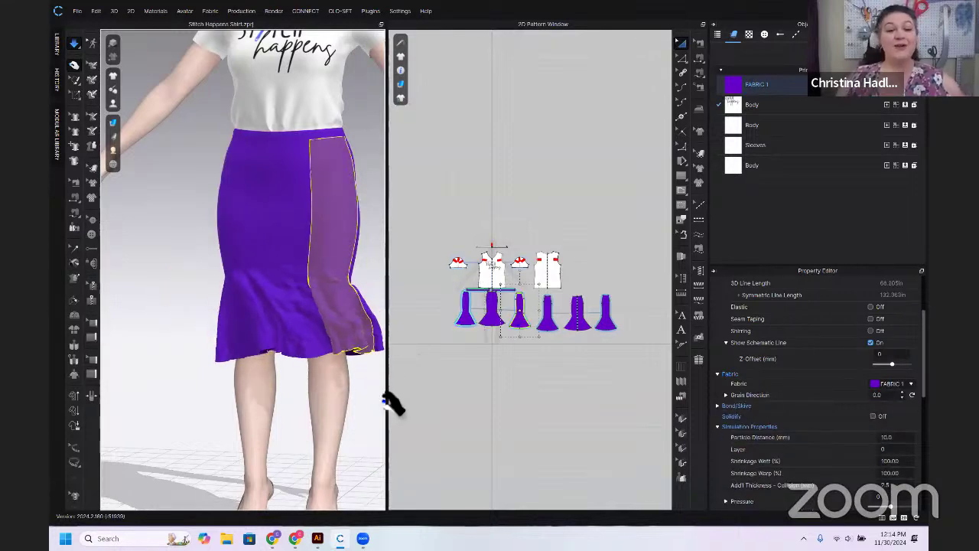
drag(328, 409, 283, 416)
click(312, 421)
scroll(276, 428, down, 5)
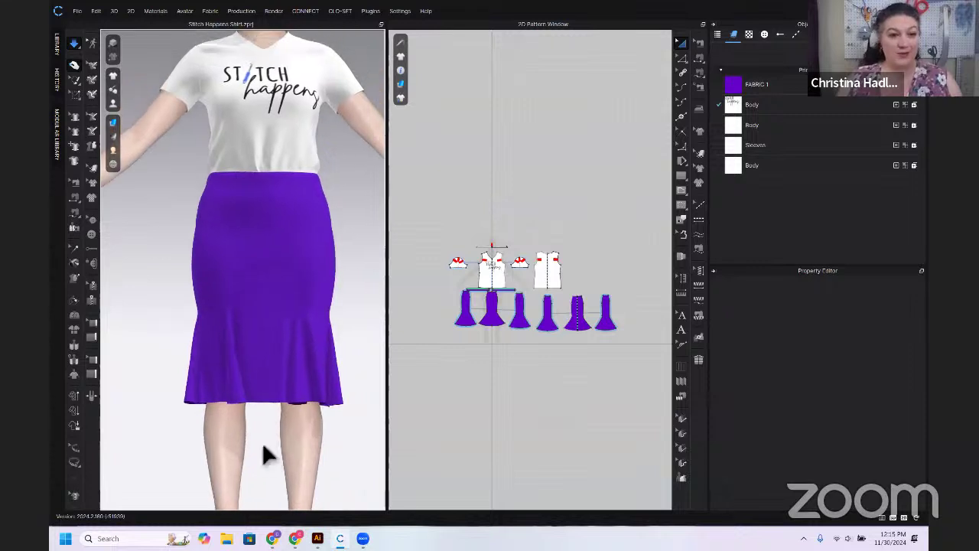
drag(336, 440, 338, 433)
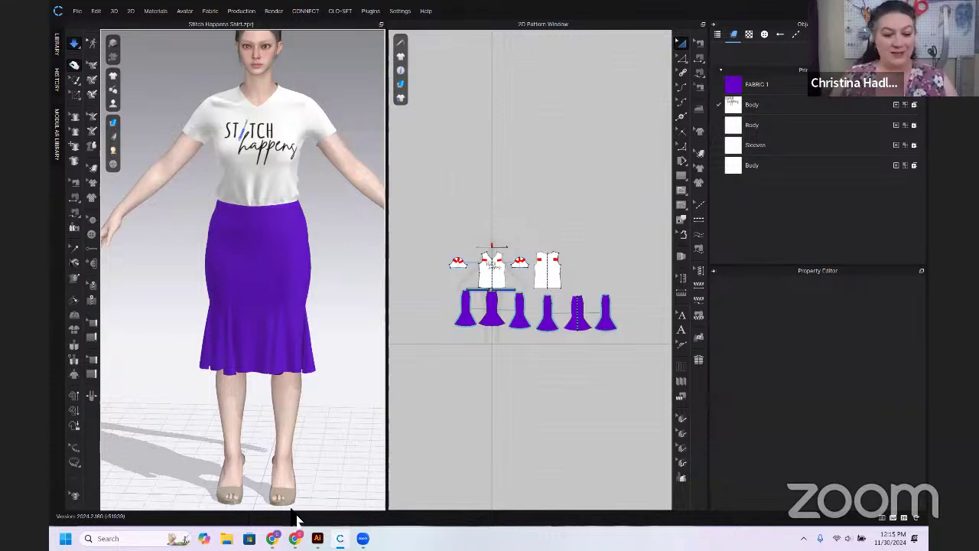
Switch to Illustrator and move the finished panel outlines on Layer 4 below the slashed-and-spread skirt drafts
click(317, 538)
scroll(306, 302, right, 5)
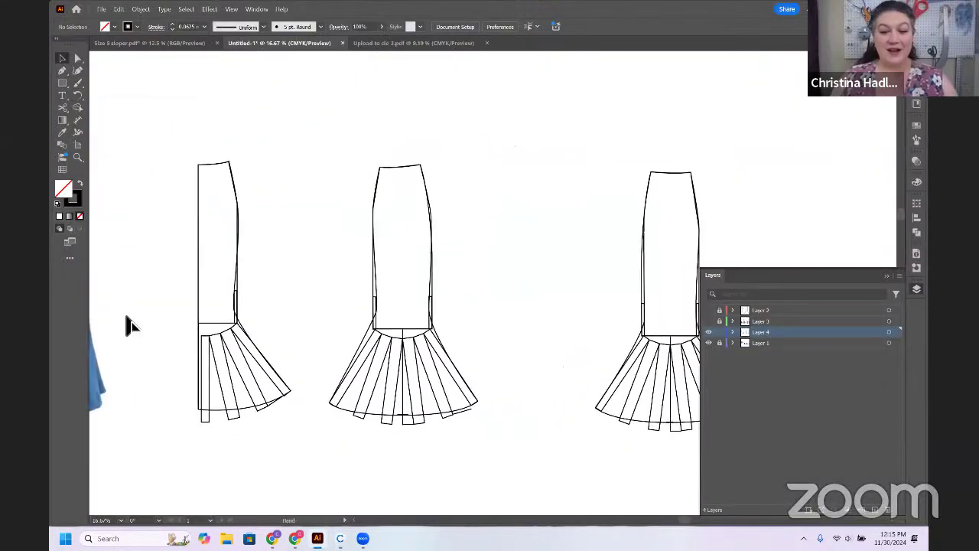
scroll(507, 331, right, 2)
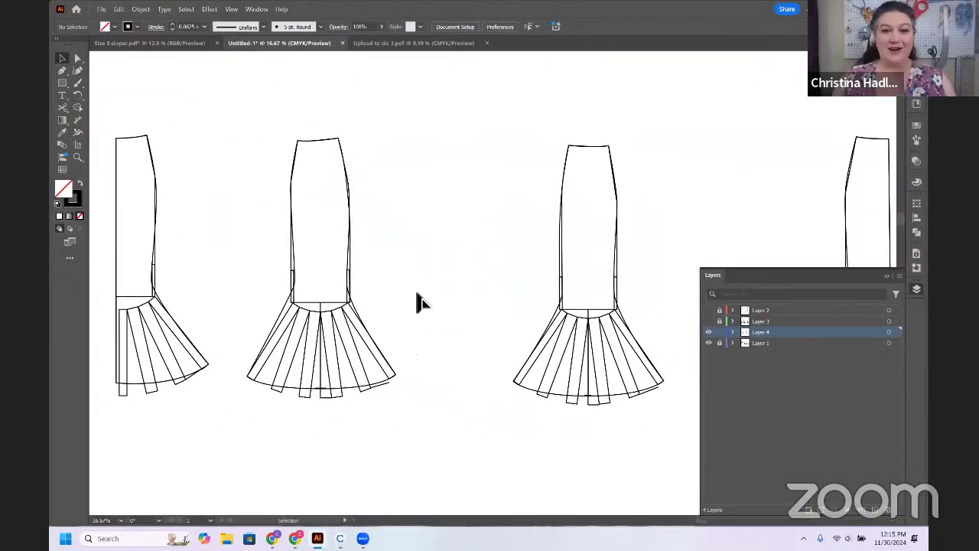
key(ctrl+minus)
key(ctrl+minus)
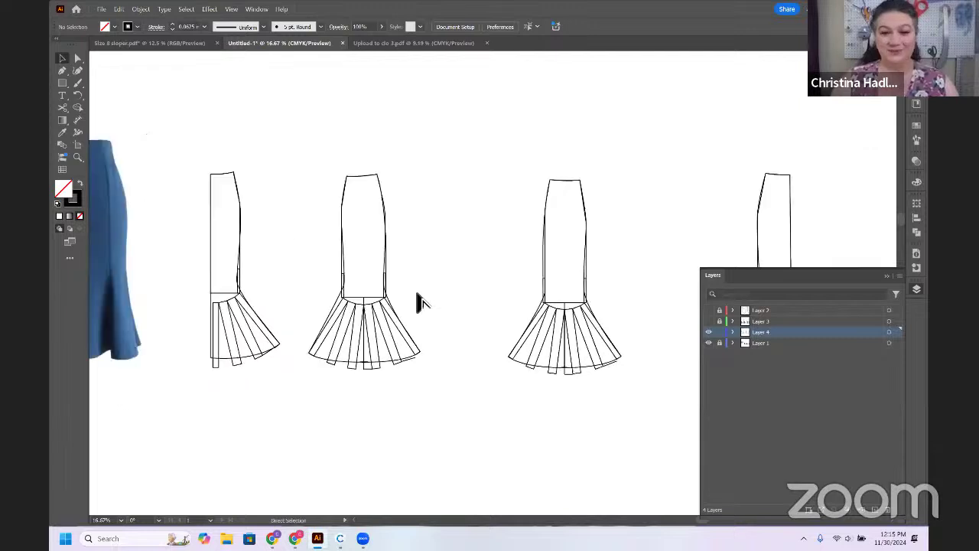
drag(524, 265, 437, 231)
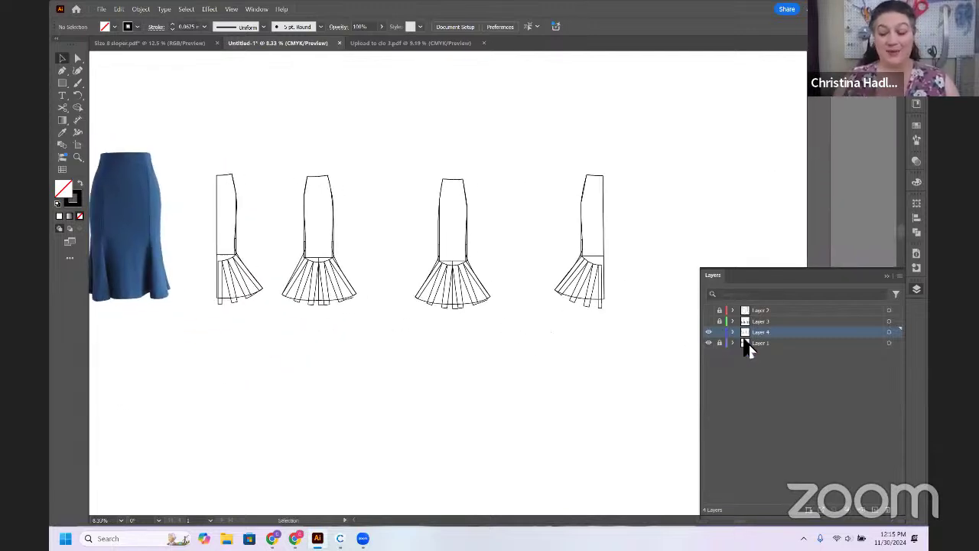
click(331, 248)
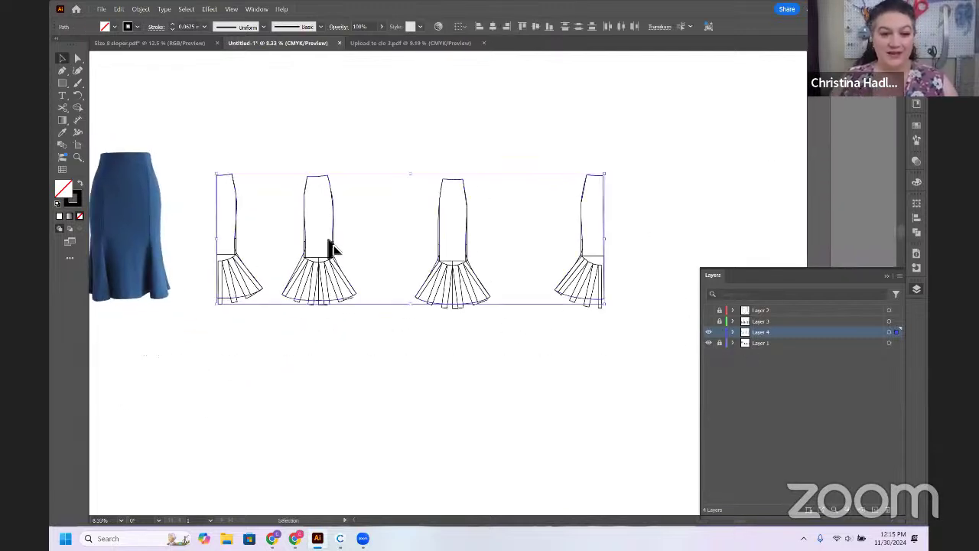
drag(334, 200, 326, 402)
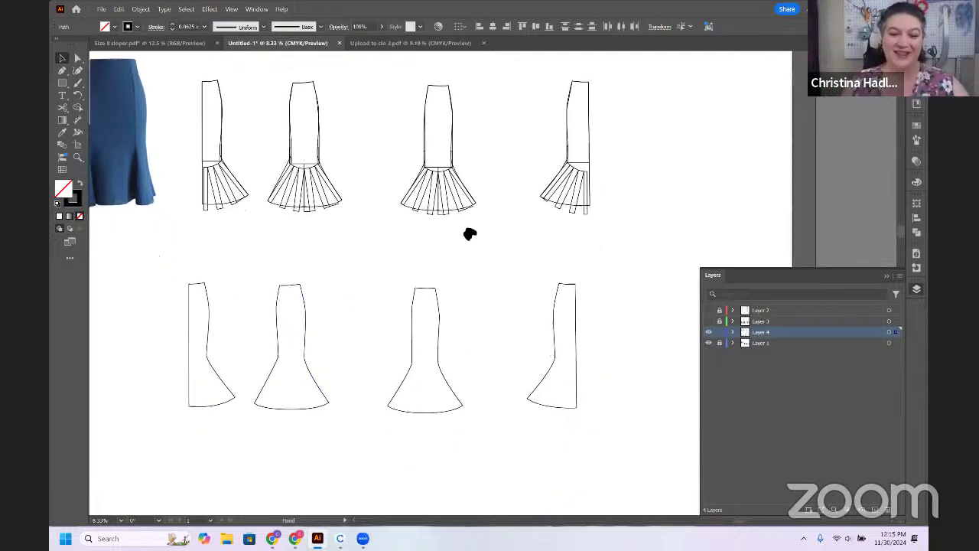
drag(463, 400, 463, 229)
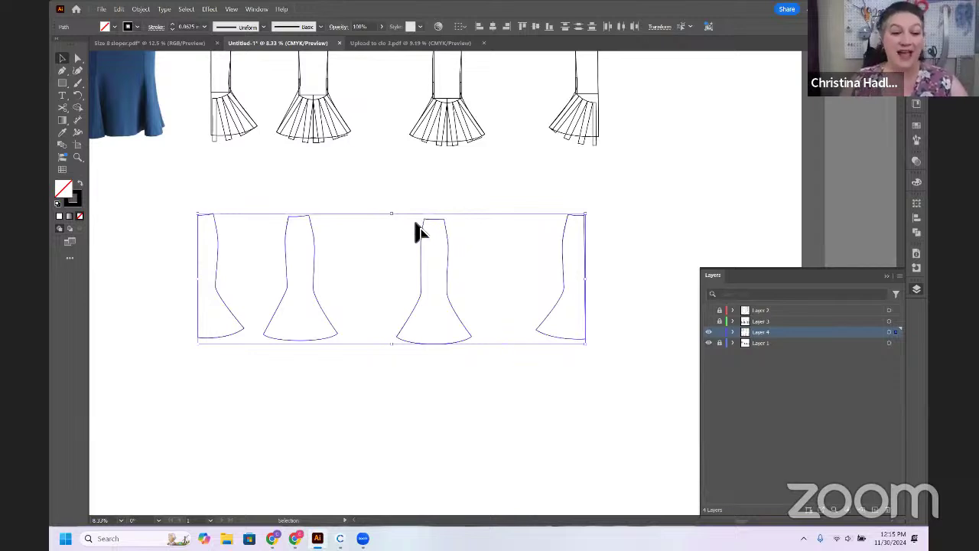
click(244, 269)
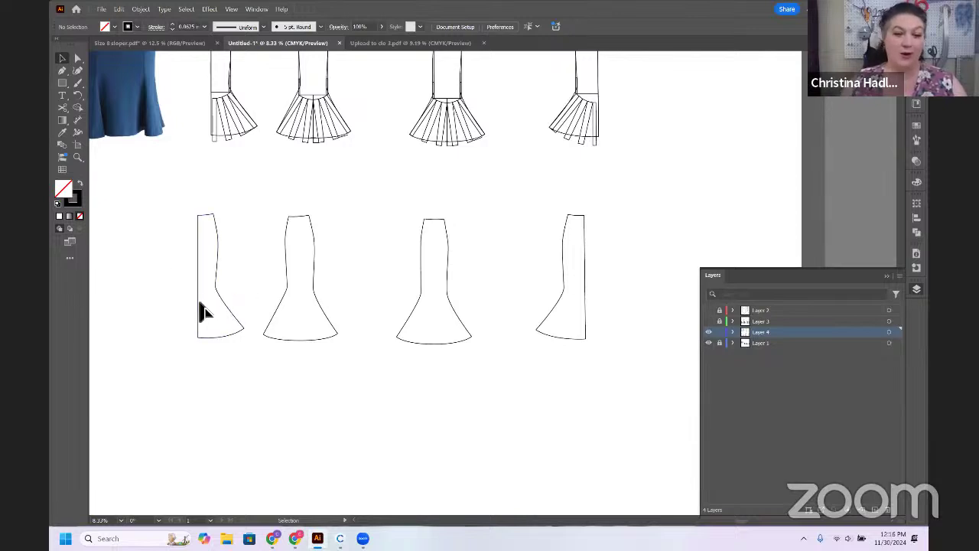
scroll(233, 137, up, 2)
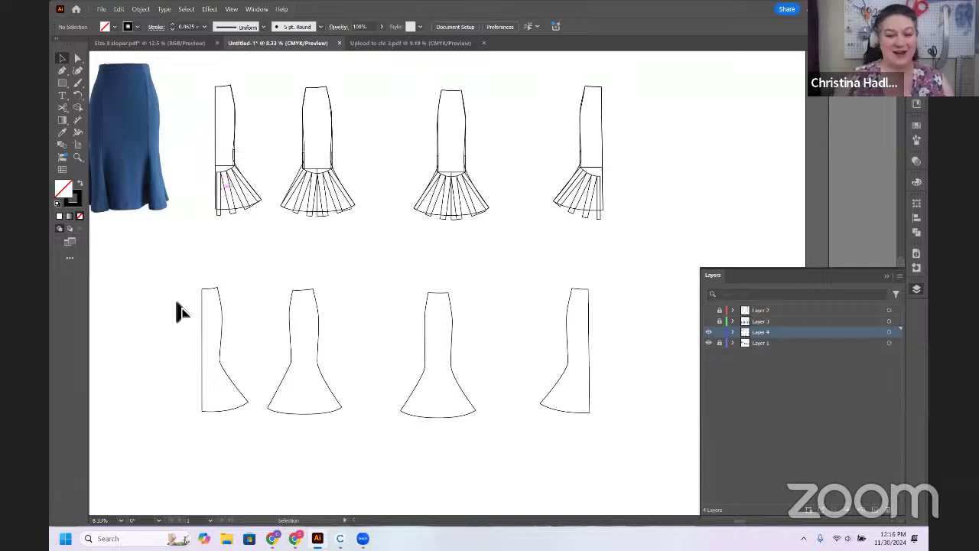
Go back to CLO and pull out the hem on both sides of the simulated skirt to fluff the flare
click(340, 539)
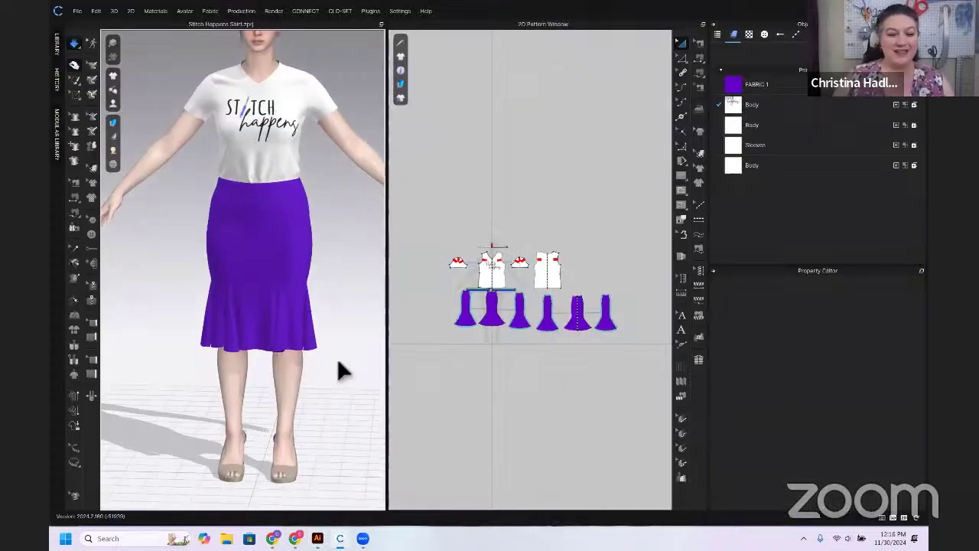
drag(330, 367, 368, 335)
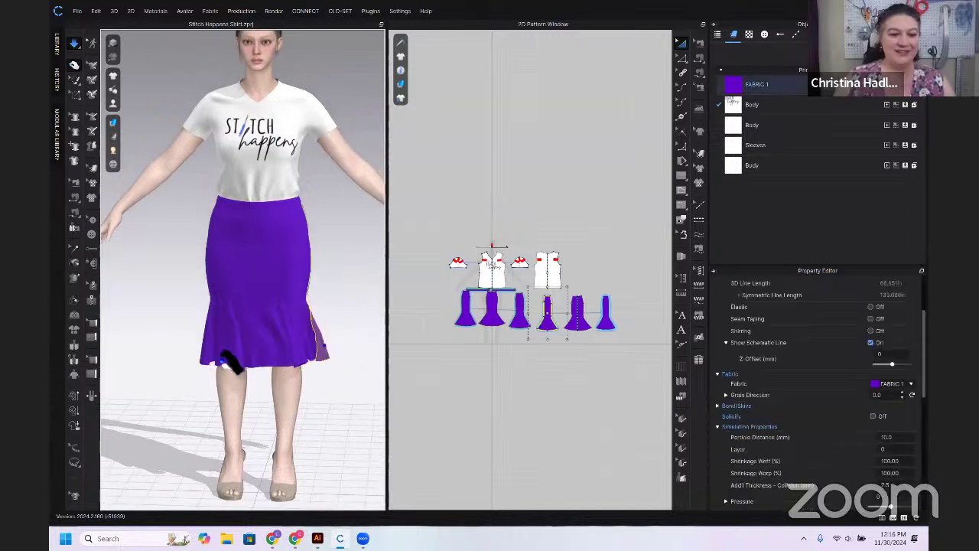
drag(206, 355, 206, 406)
click(205, 406)
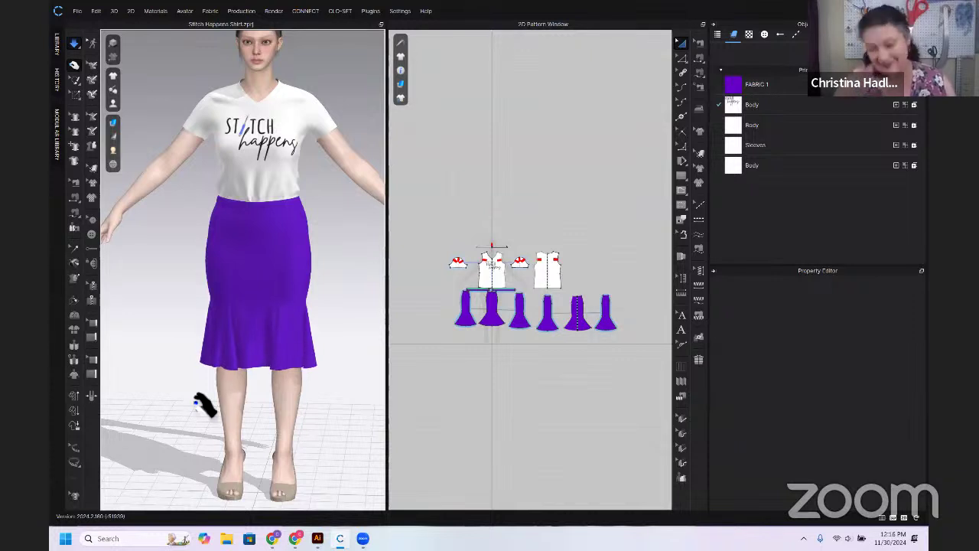